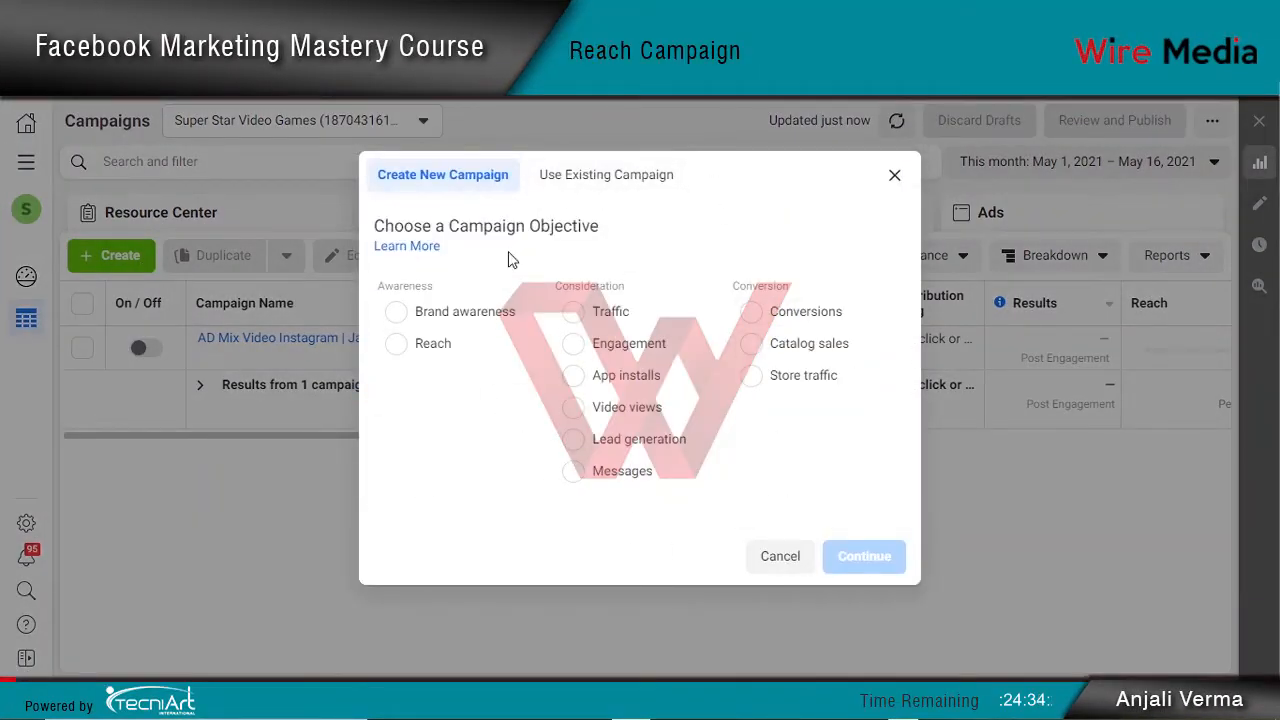
Choose Reach as the objective of the new campaign
mouse_move(505, 369)
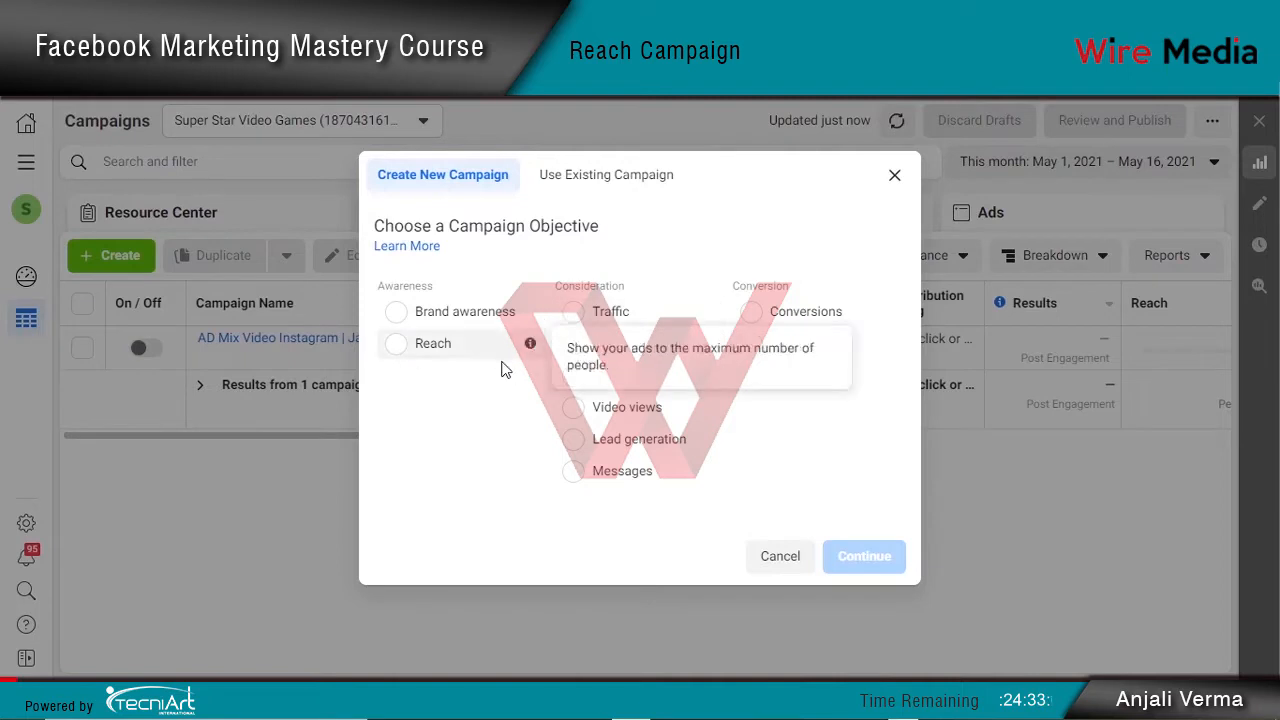
left_click(449, 348)
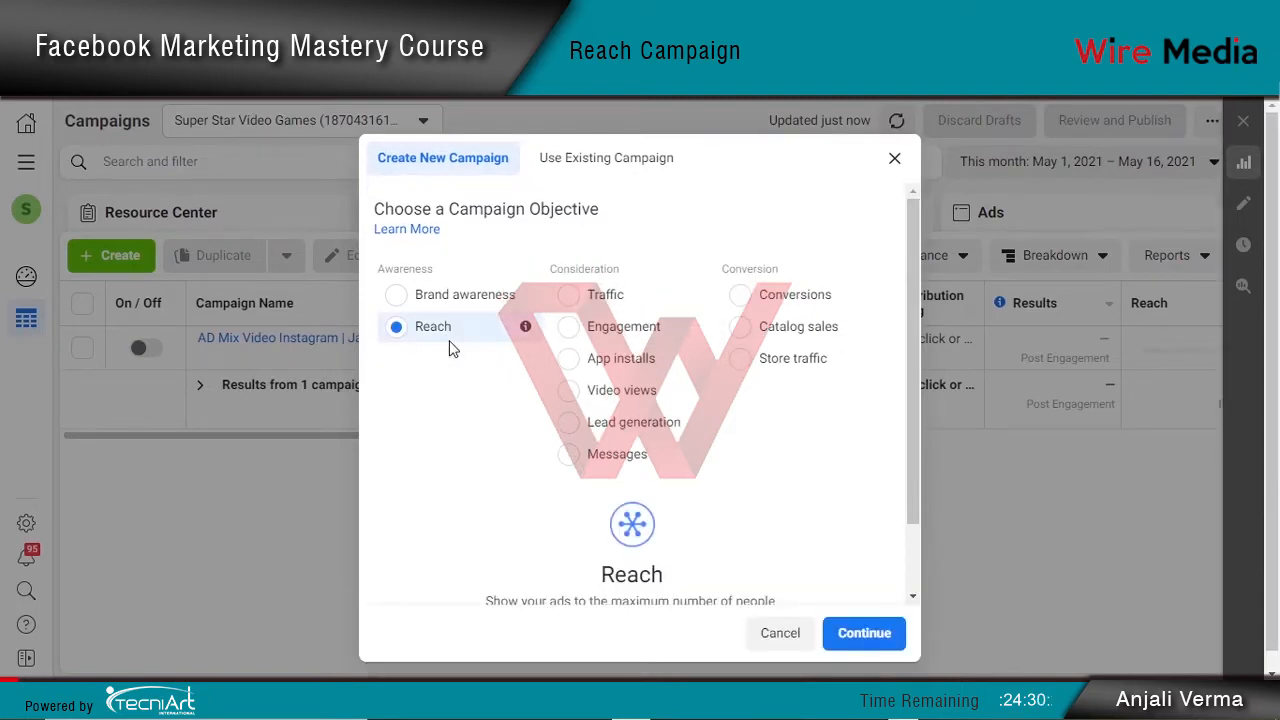
mouse_move(527, 333)
Expand the optional naming section and name the campaign "Wire Media Digital Marketing Reach"
scroll(488, 427, "down", 1)
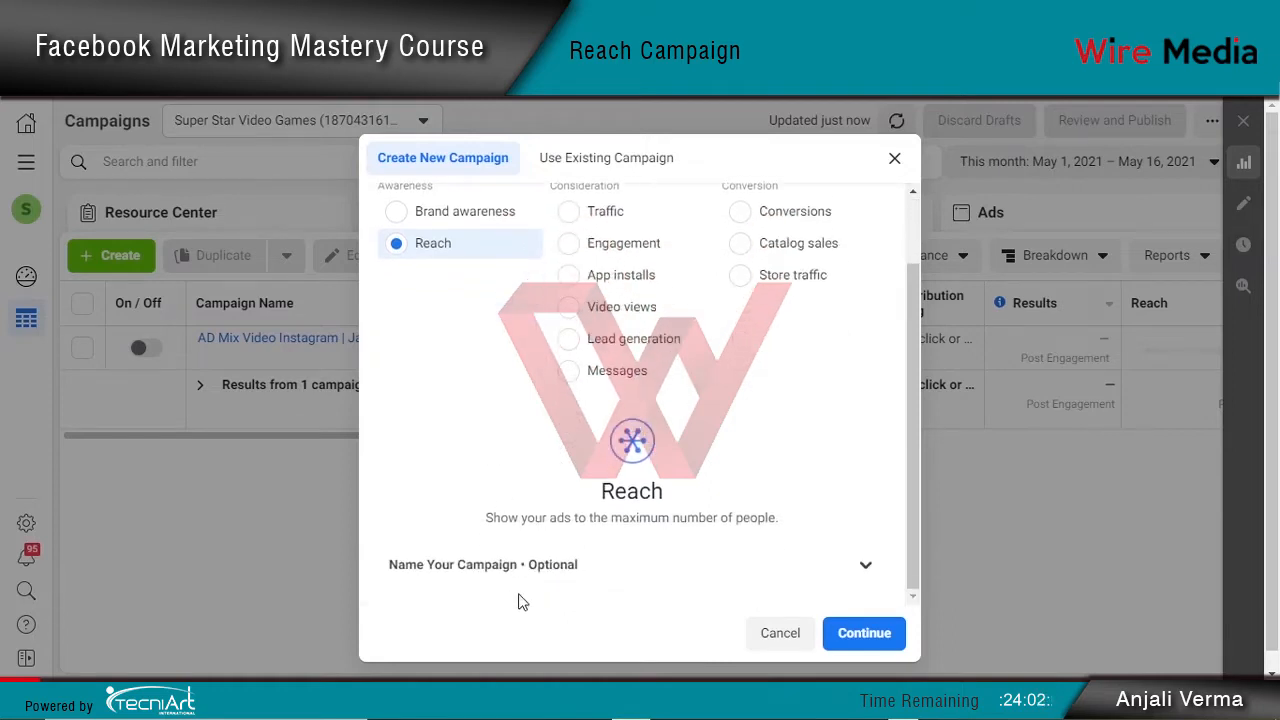
left_click(536, 566)
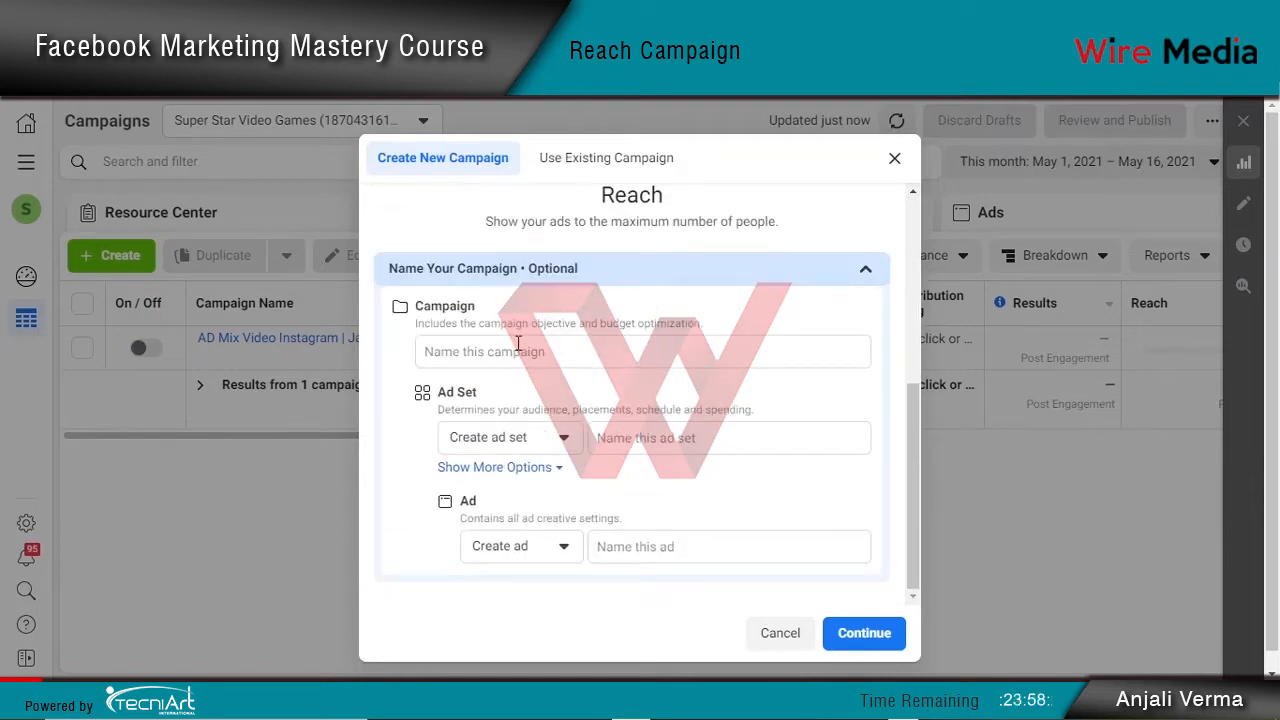
left_click(510, 354)
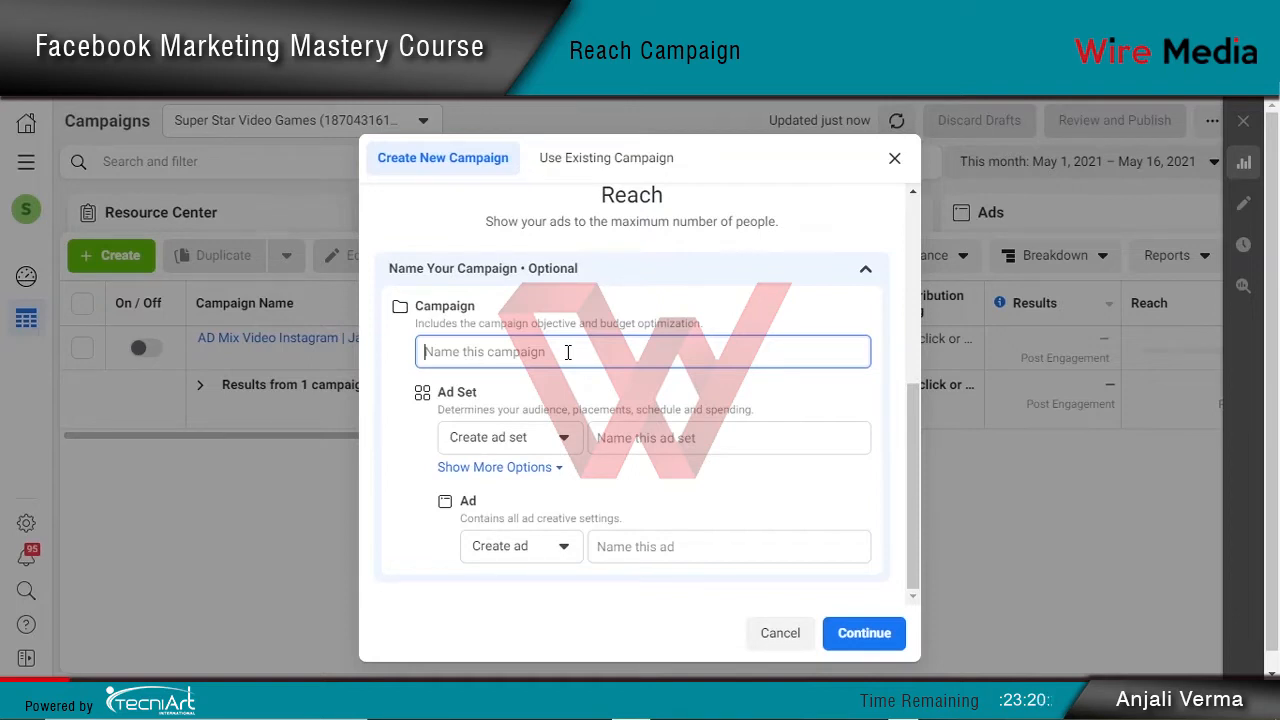
type("Wire M")
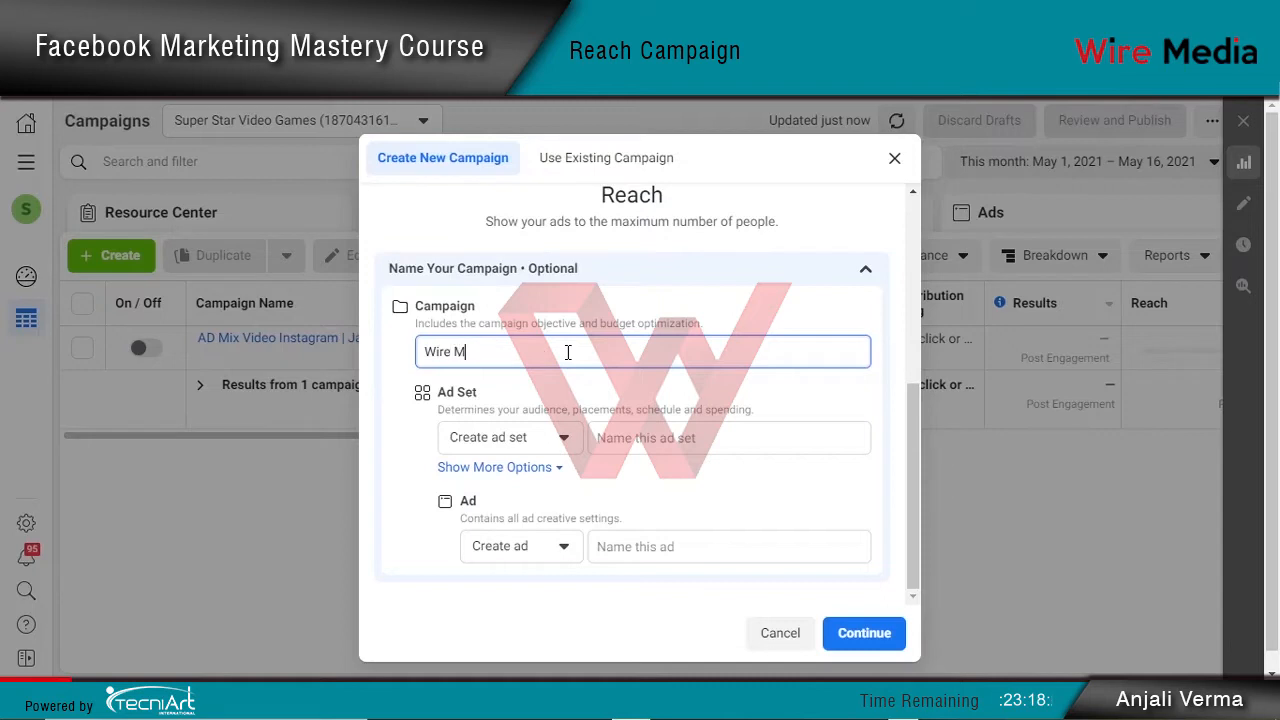
type("edia Digital Marketing ")
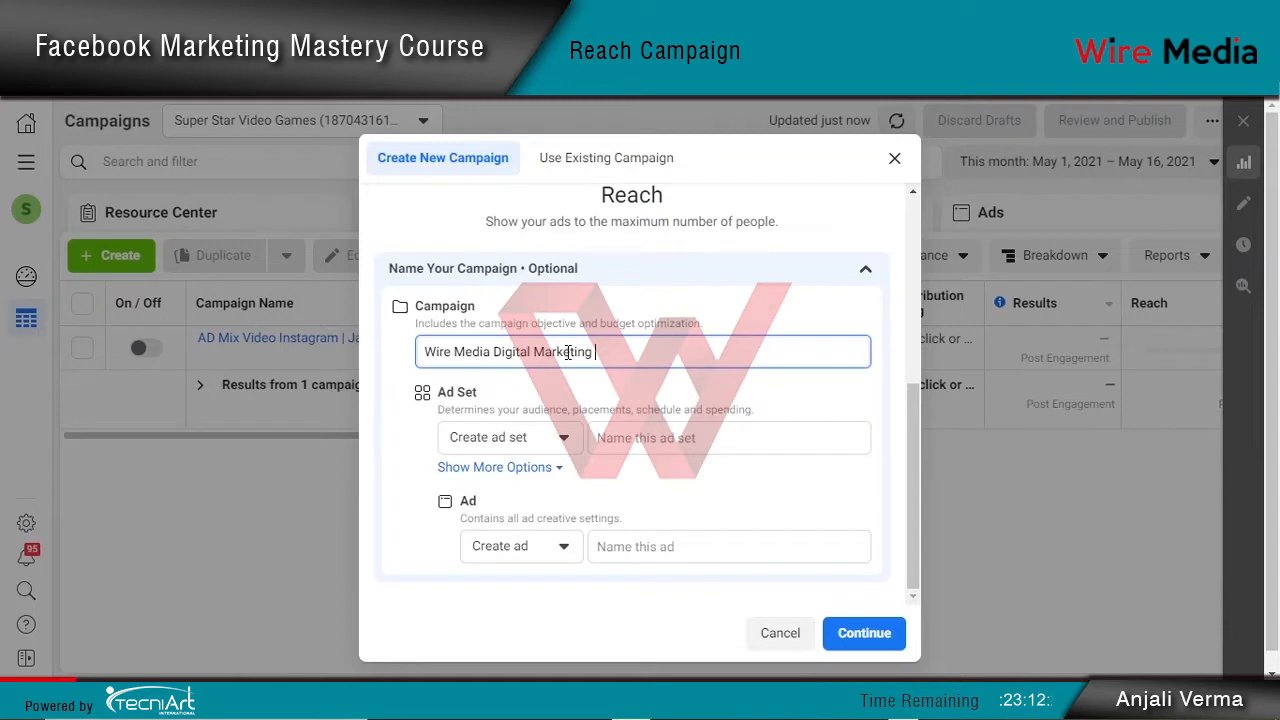
type("Reach")
Copy the campaign name into the ad set and ad names, and continue to the campaign settings
key("ctrl+a")
key("ctrl+c")
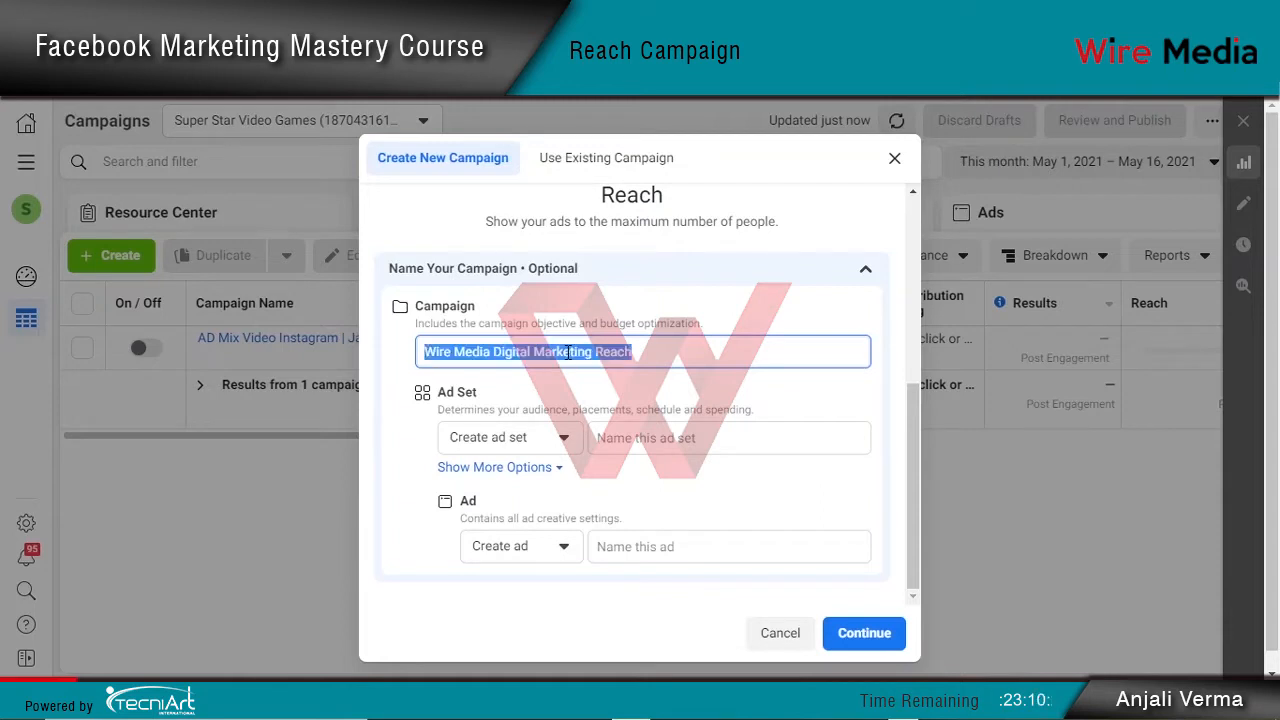
key("Tab")
key("Tab")
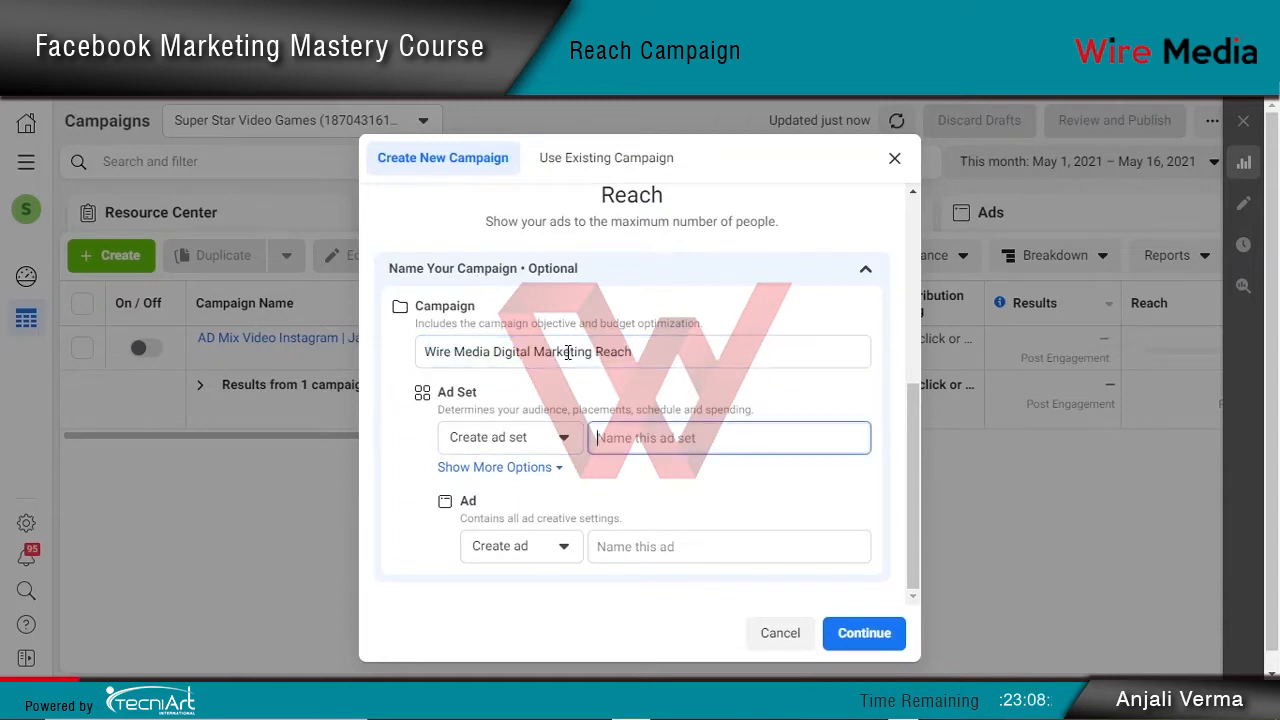
key("ctrl+v")
key("Tab")
key("Tab")
key("Tab")
key("ctrl+v")
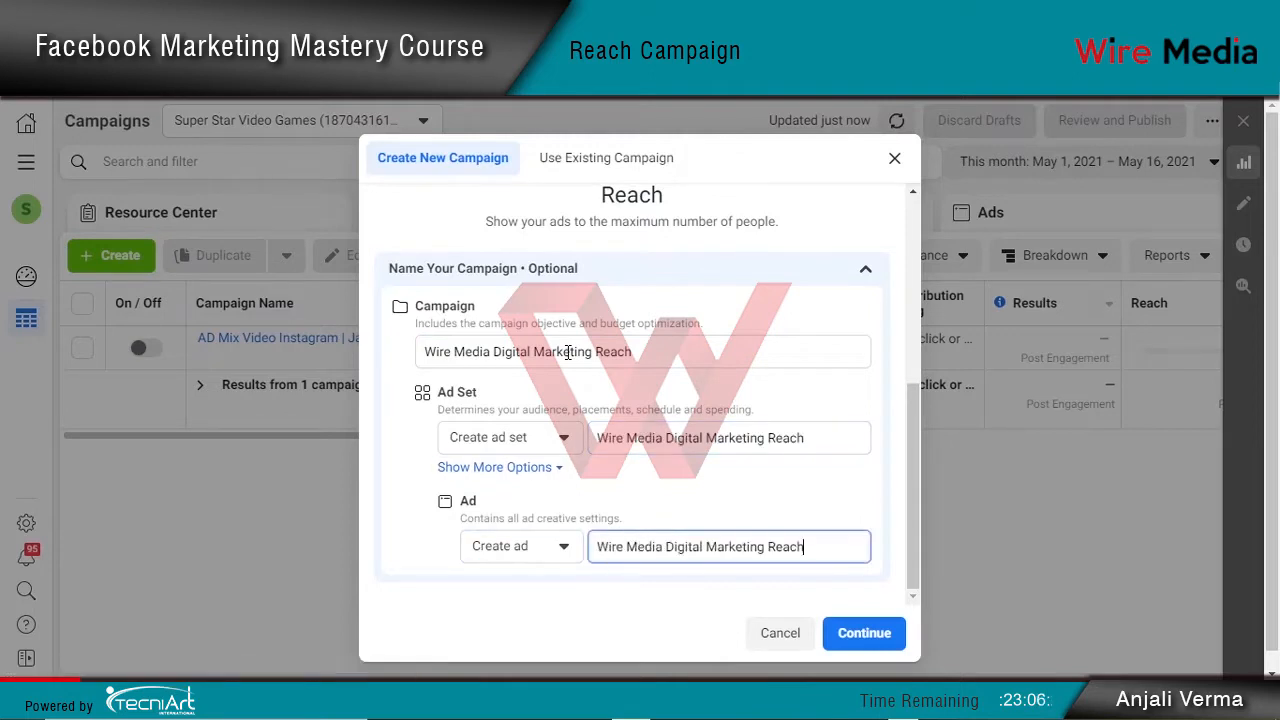
left_click(641, 625)
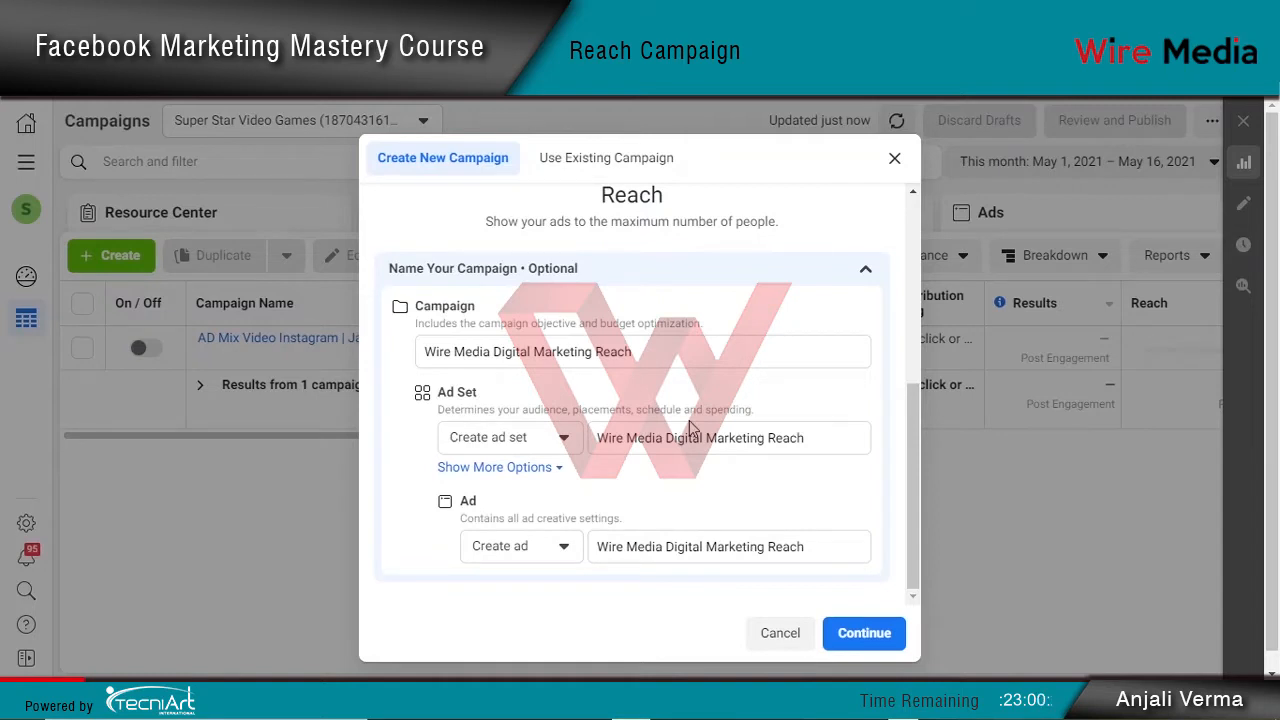
left_click(864, 633)
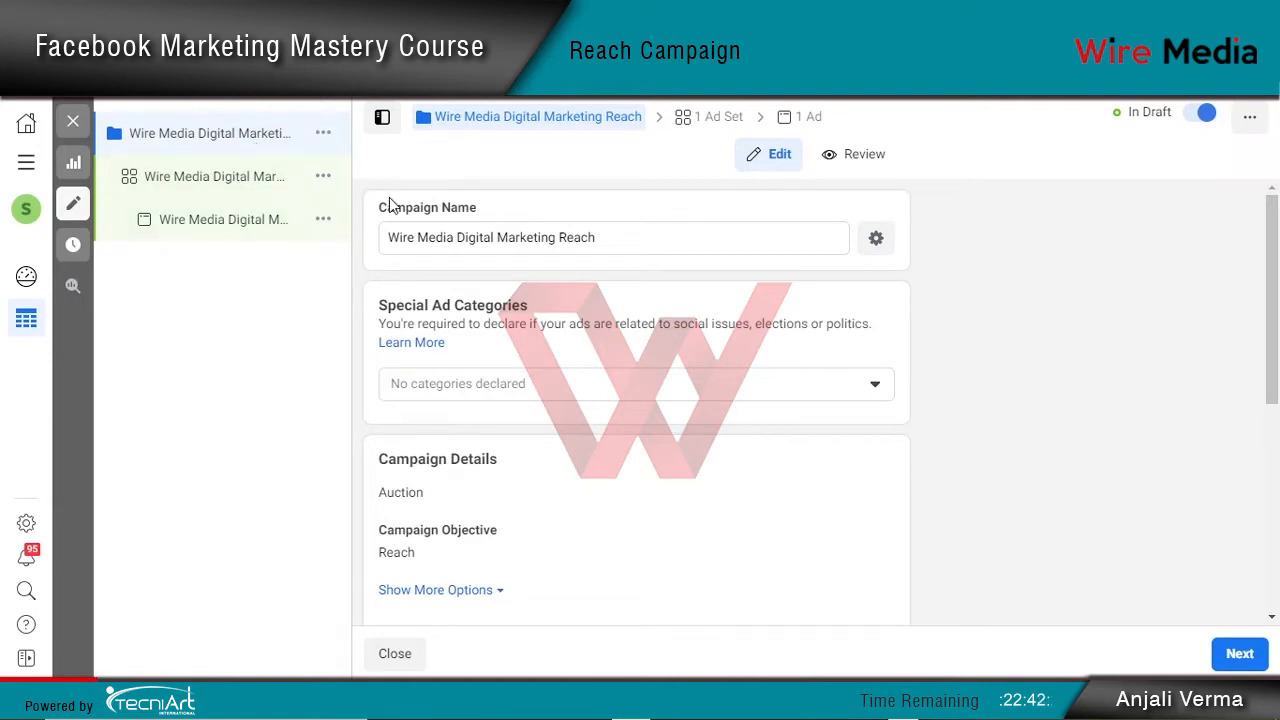
Review the campaign name, the special ad category options and the A/B Test section without changing them
left_click(427, 240)
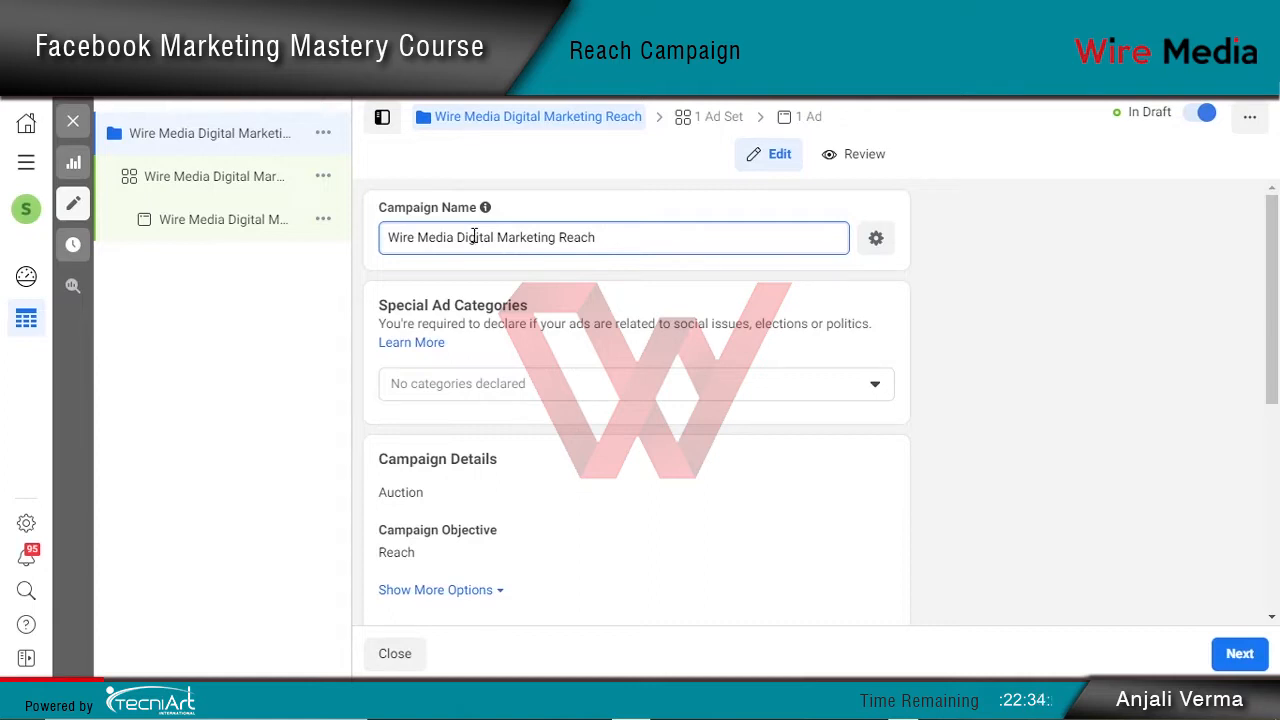
scroll(466, 258, "down", 1)
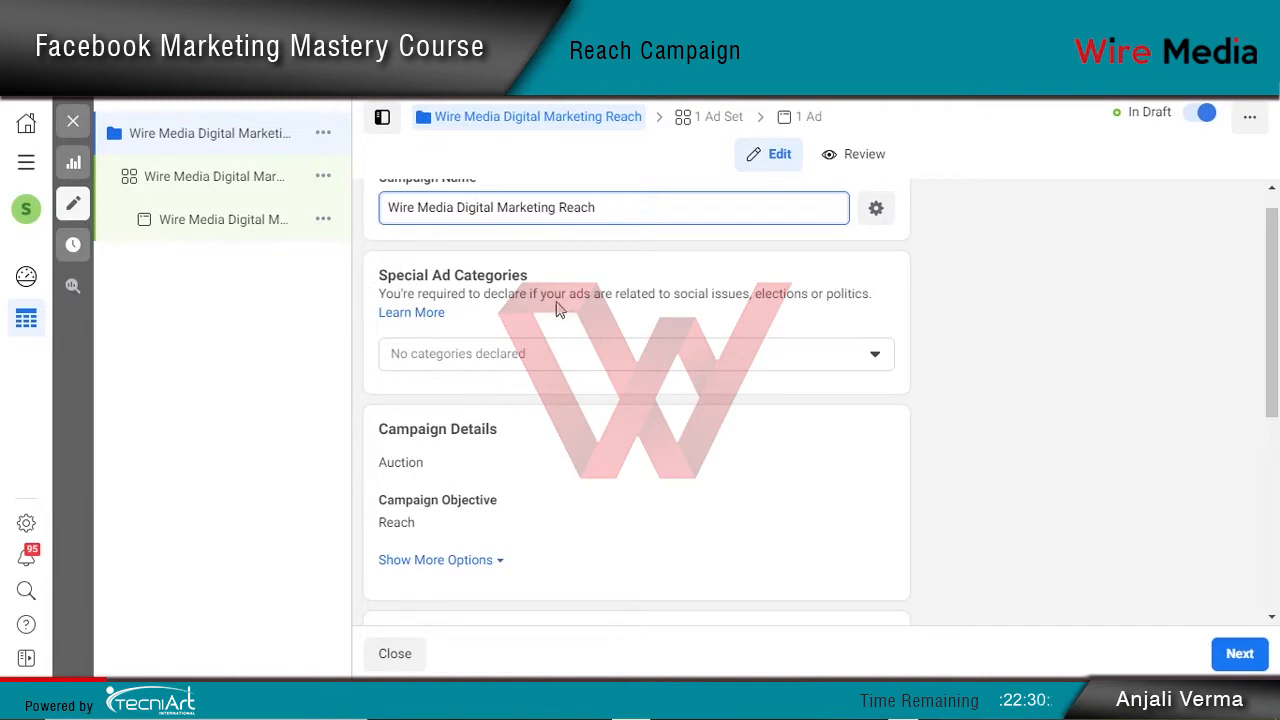
left_click(511, 352)
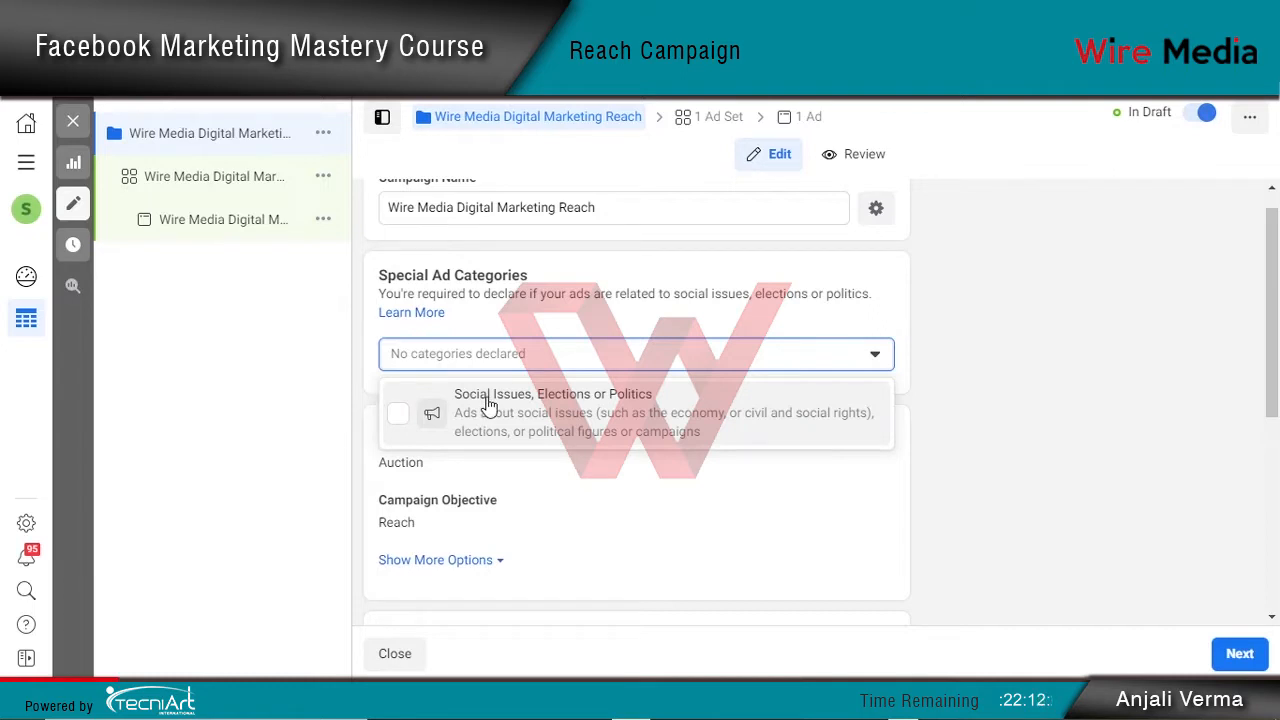
left_click(548, 326)
scroll(560, 410, "down", 3)
scroll(560, 410, "down", 1)
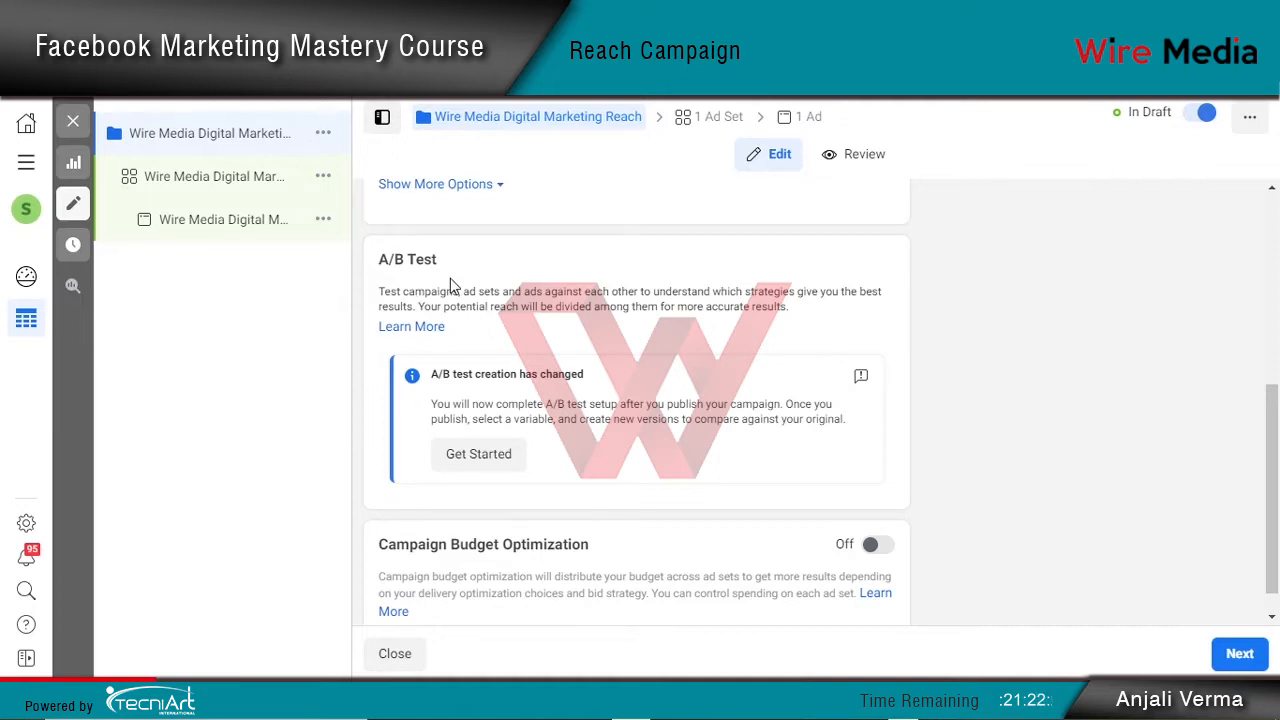
scroll(622, 511, "down", 1)
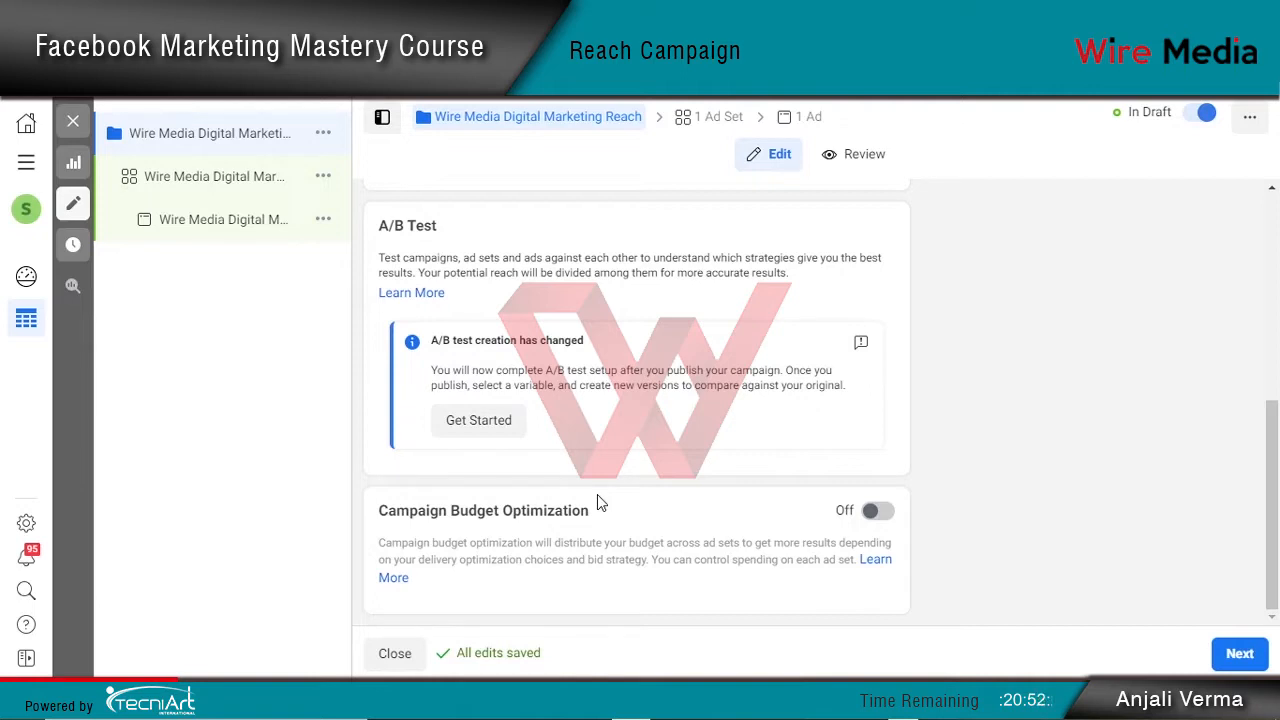
Turn on Campaign Budget Optimization and select Daily Budget as the budget type
left_click(877, 512)
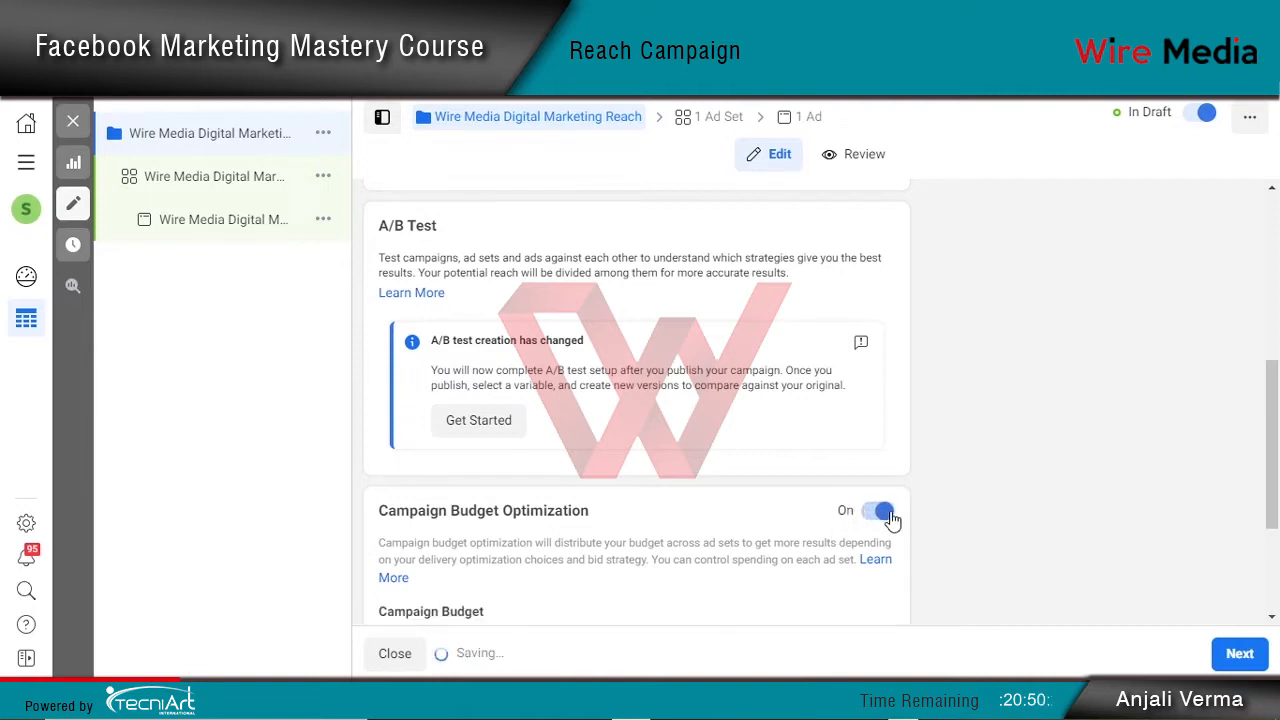
scroll(737, 537, "down", 2)
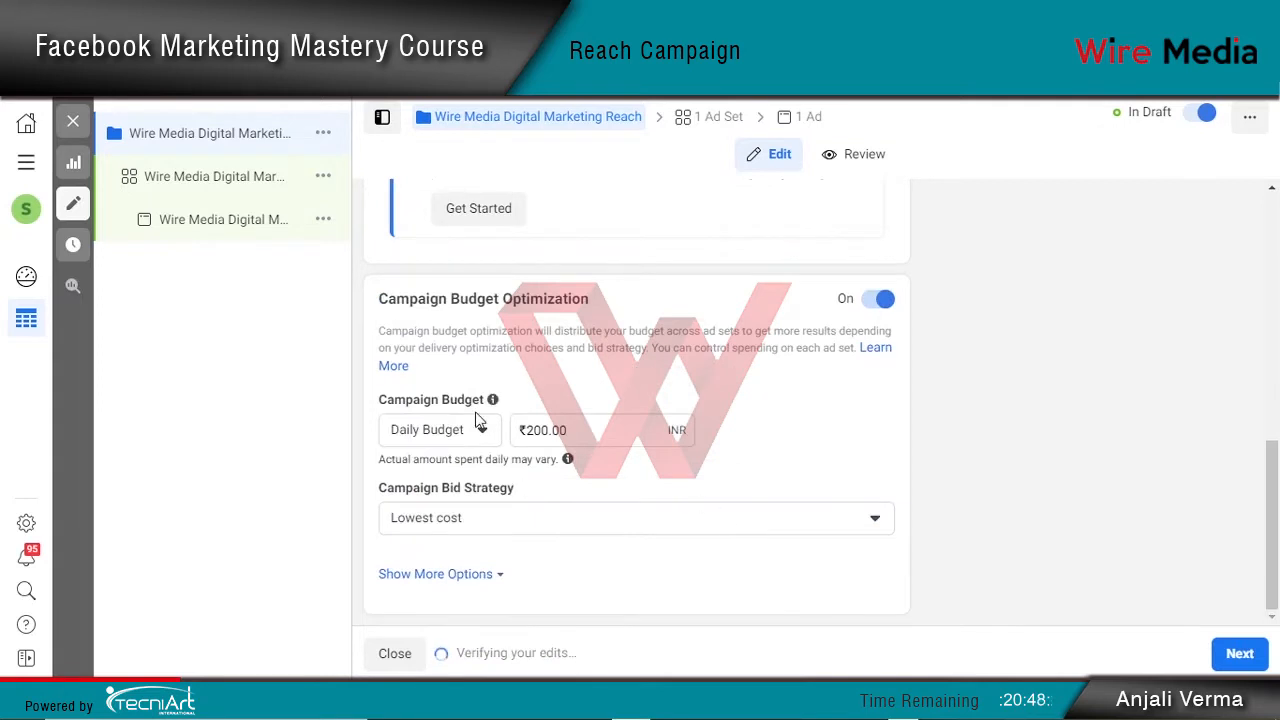
left_click(433, 440)
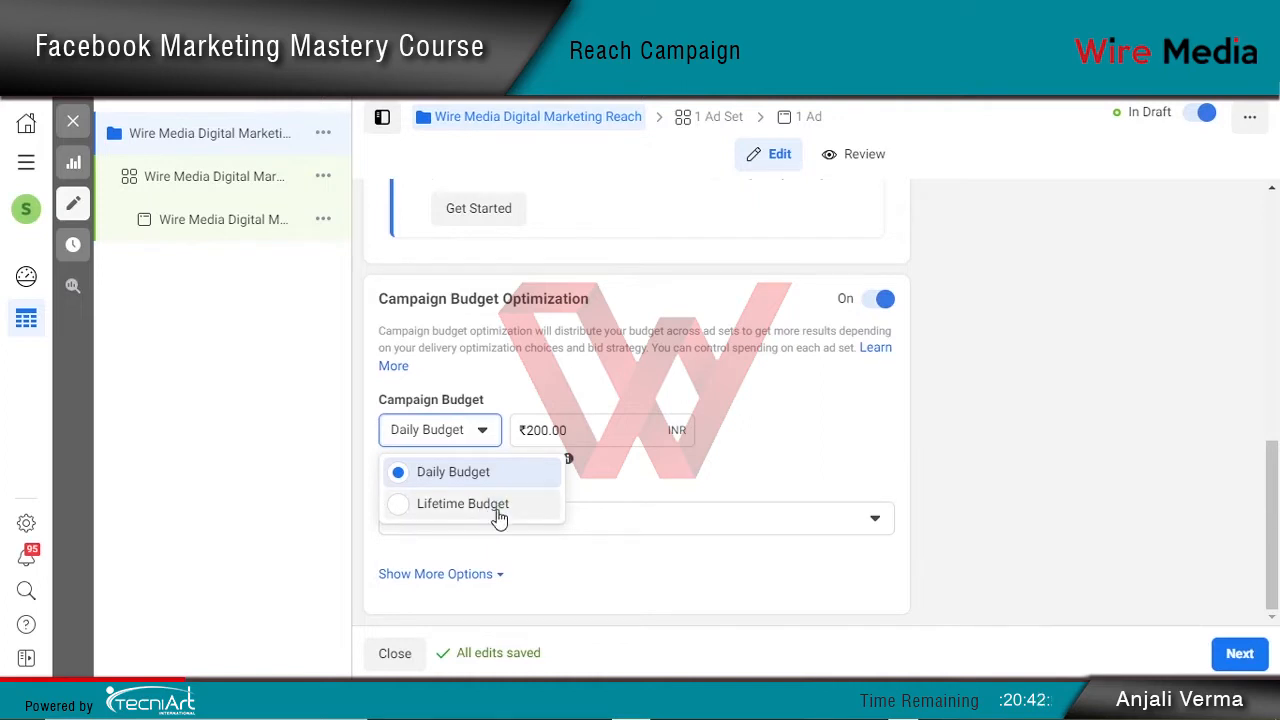
left_click(452, 472)
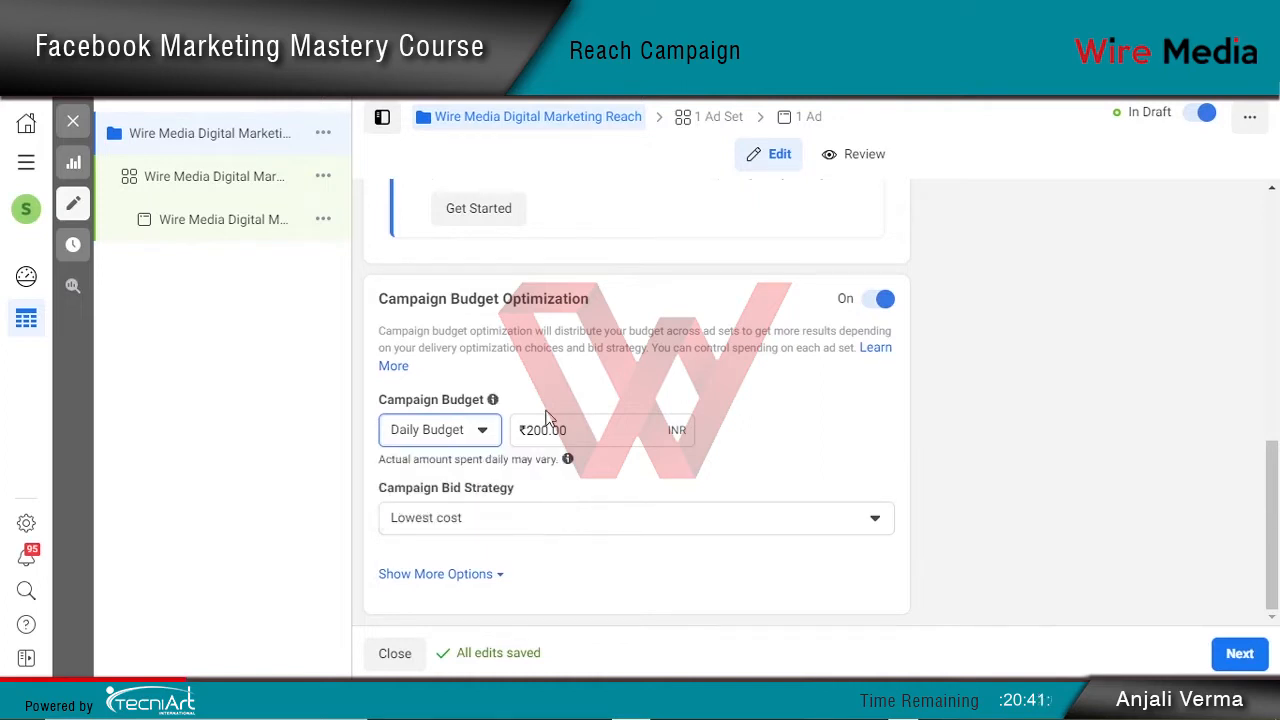
Set the campaign bid strategy to Bid cap and show the additional budget options
left_click(458, 524)
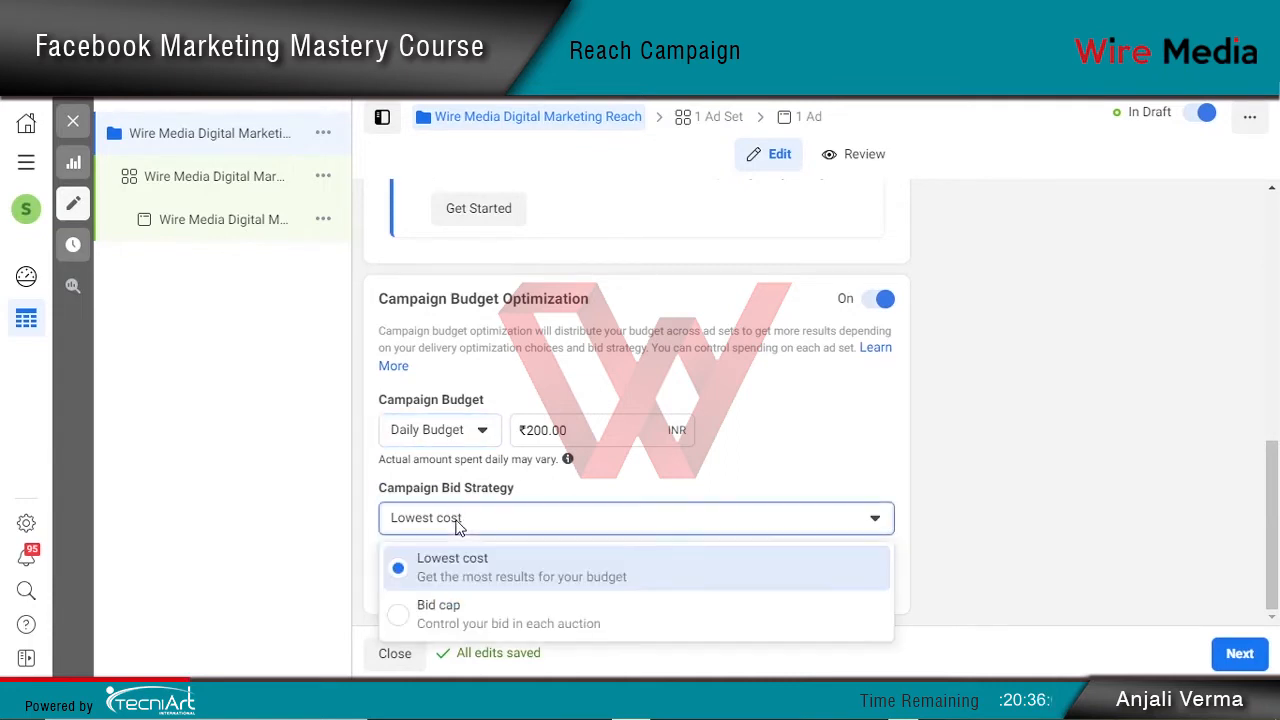
left_click(466, 615)
mouse_move(468, 556)
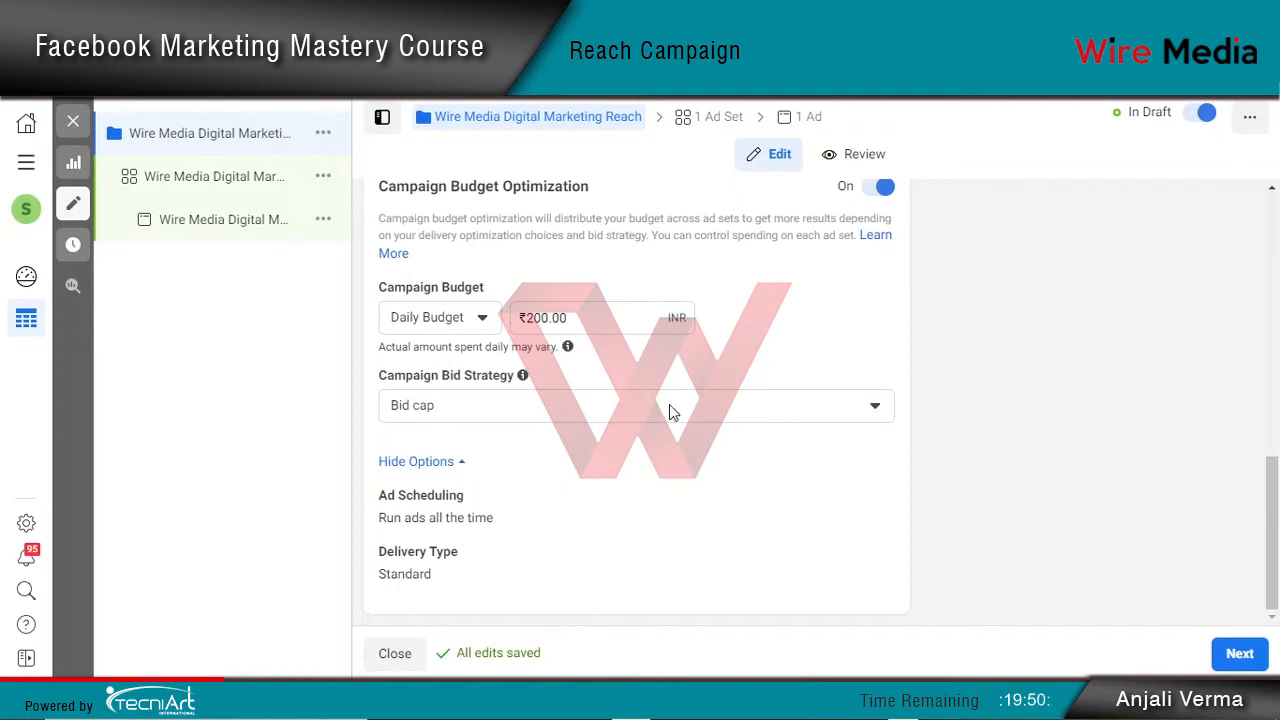
Turn Campaign Budget Optimization off again and confirm the change
scroll(669, 404, "up", 1)
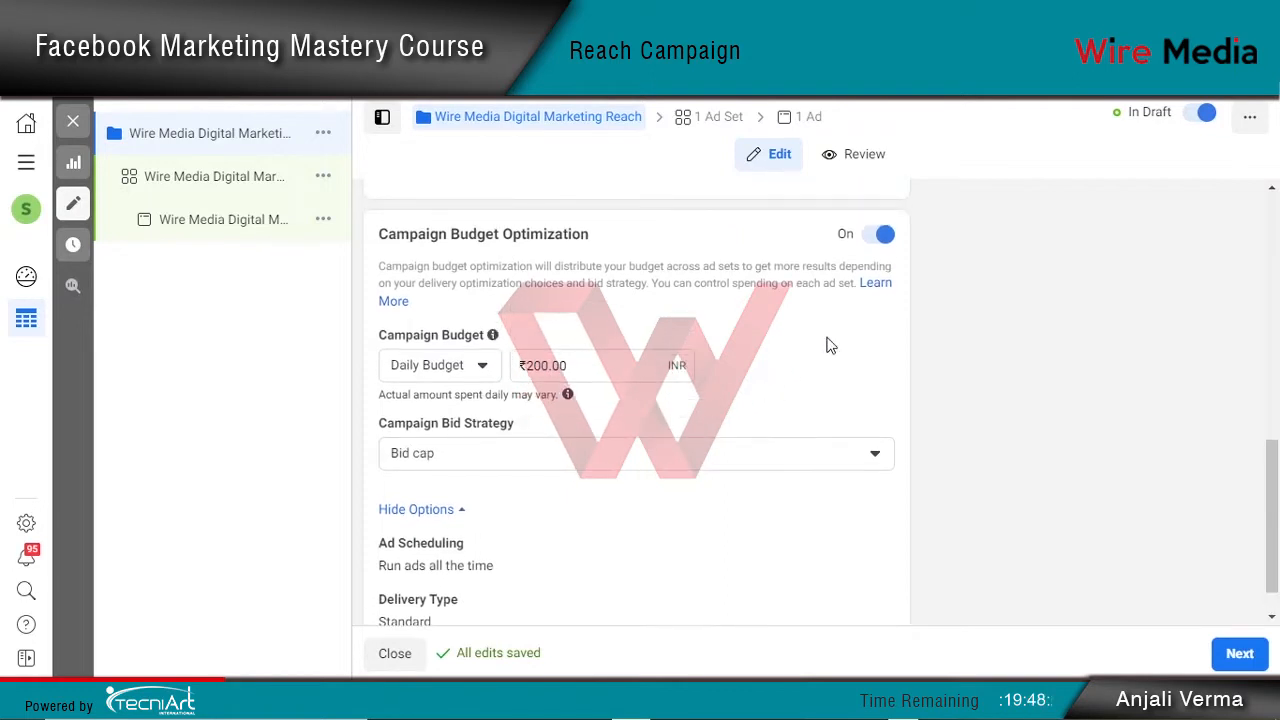
left_click(876, 242)
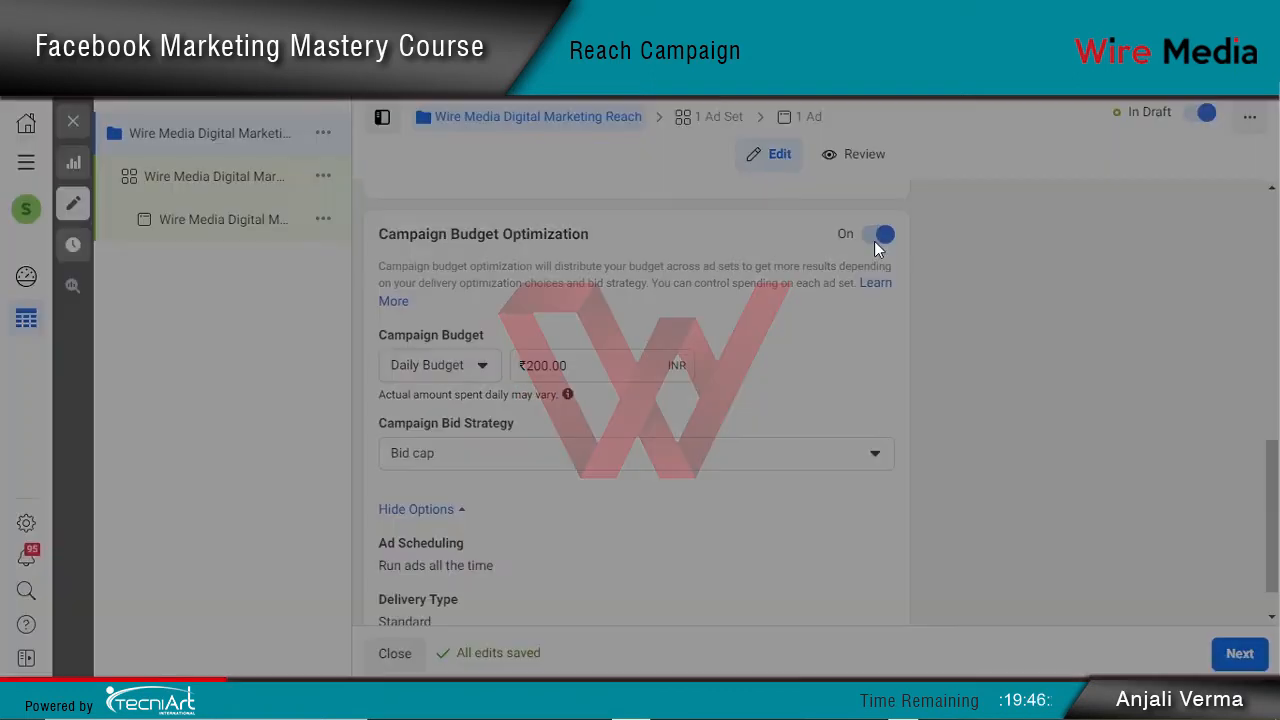
left_click(838, 388)
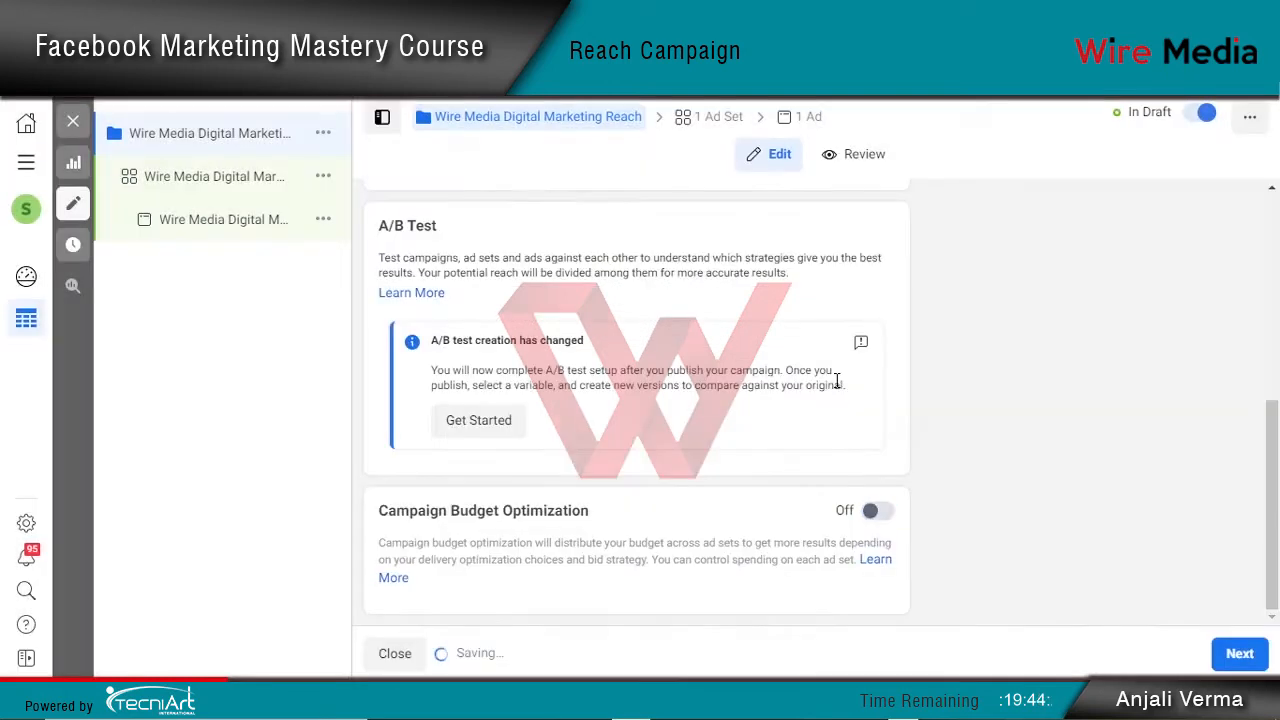
Continue to the ad set and select the Wire Media Facebook Page under AV_ Digital_Markeeting as the page to promote
left_click(1256, 662)
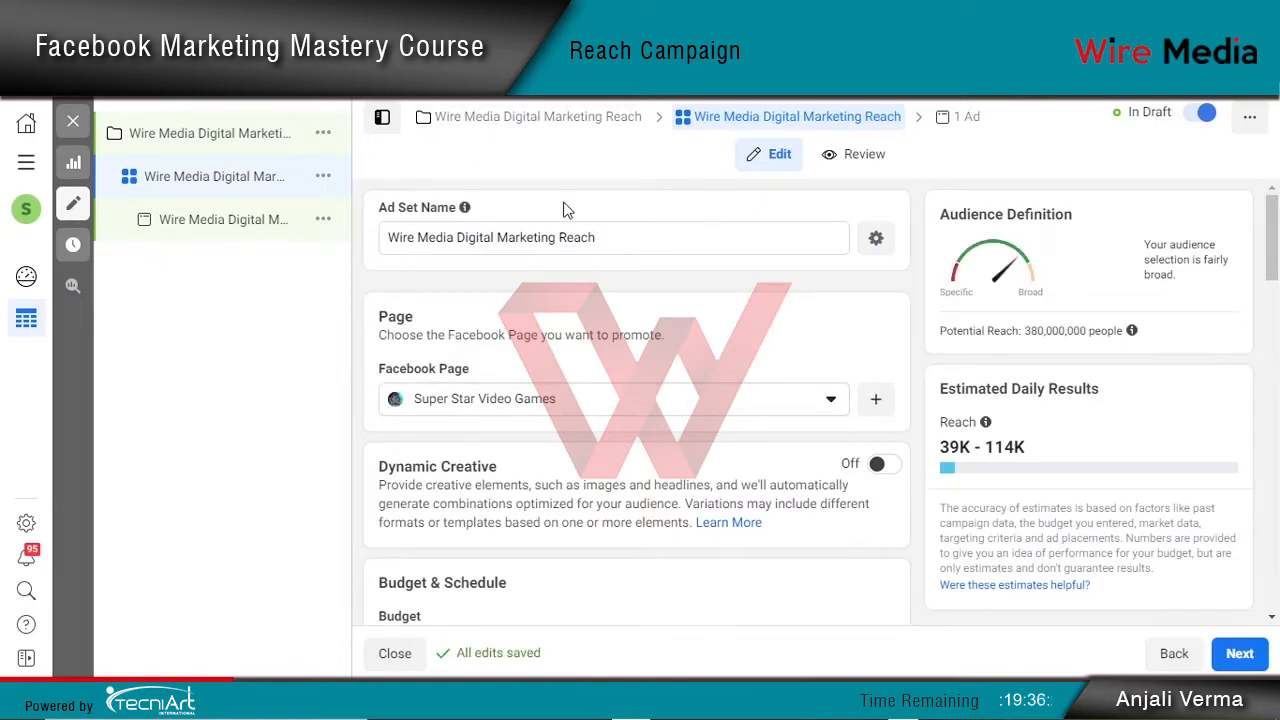
left_click(435, 240)
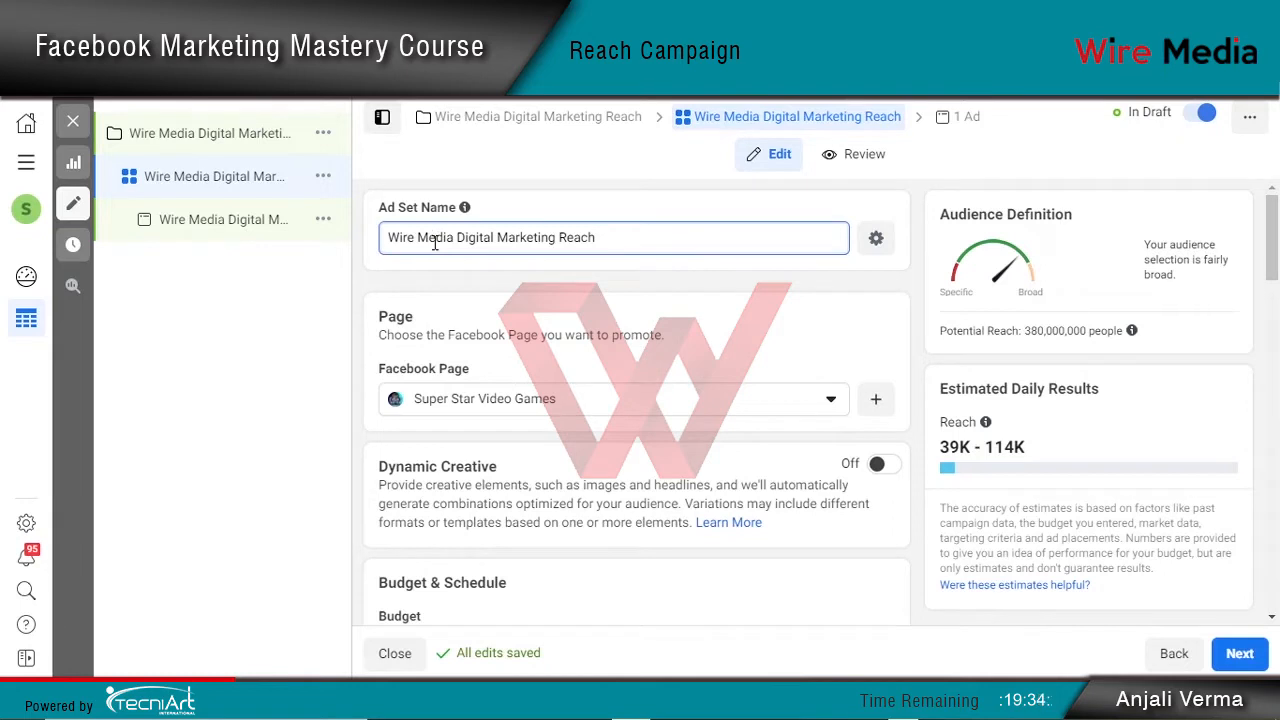
left_click(497, 240)
scroll(500, 275, "down", 1)
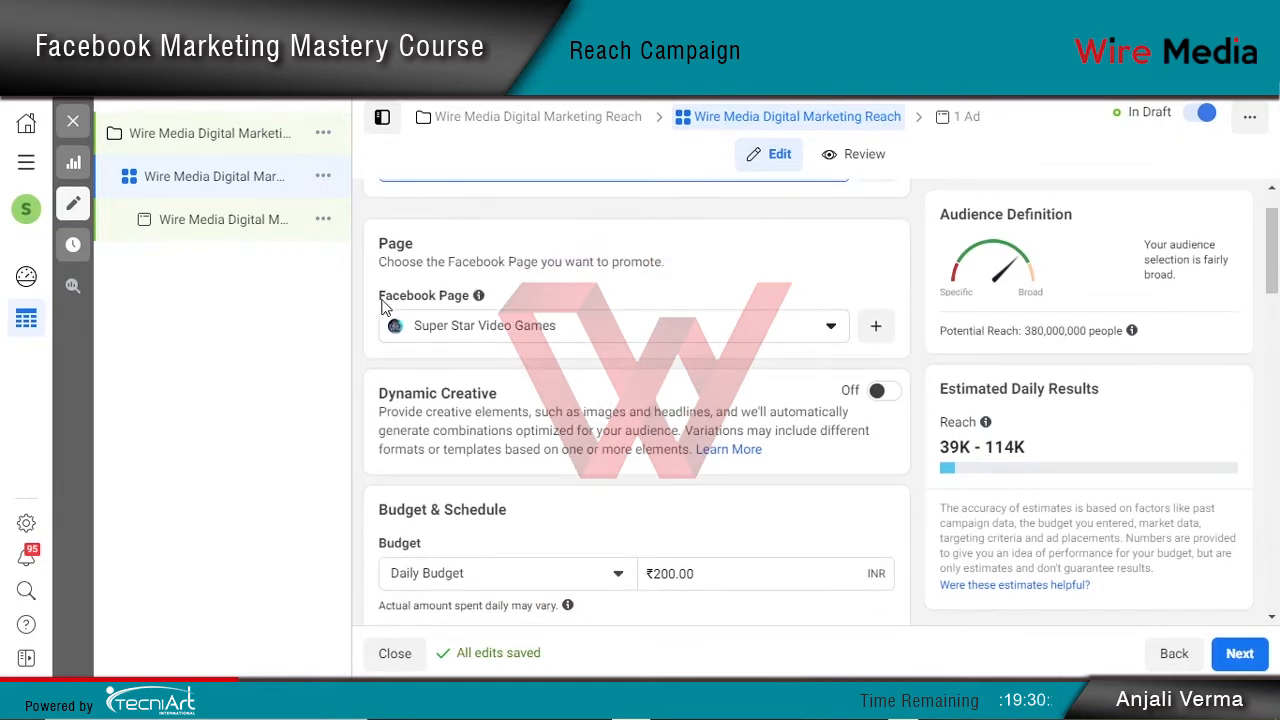
left_click(481, 342)
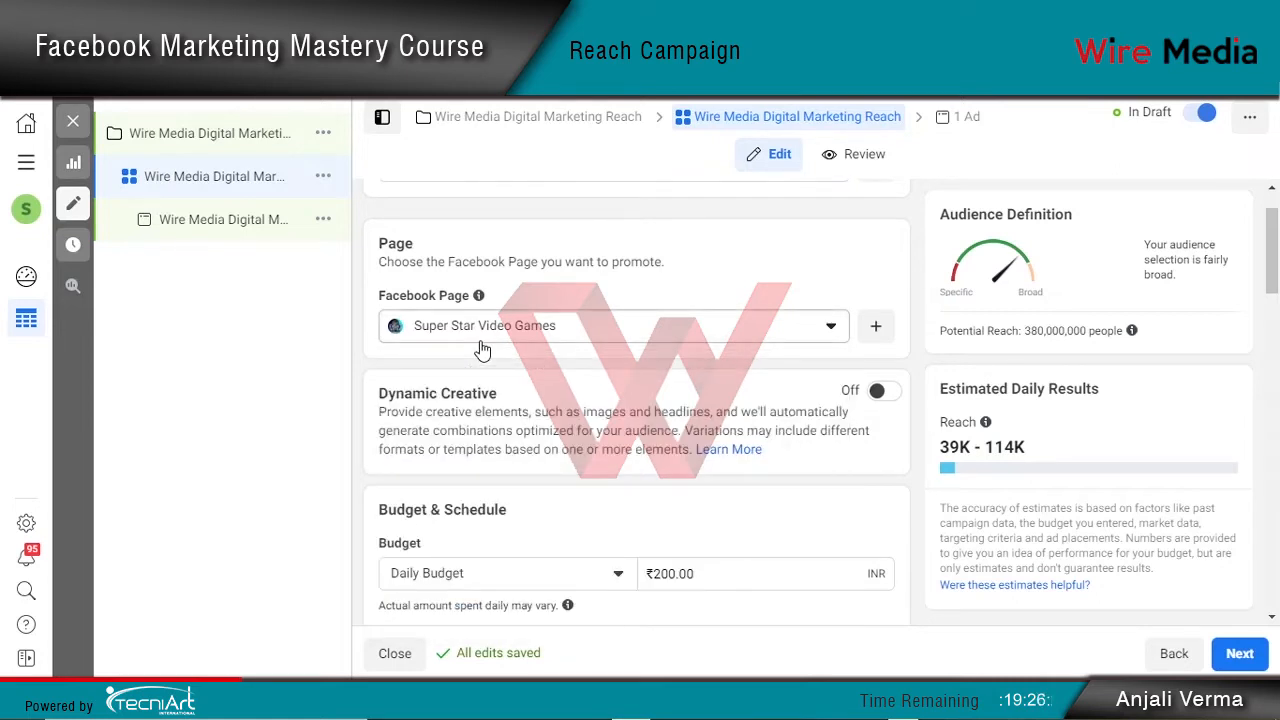
left_click(481, 338)
scroll(477, 456, "up", 3)
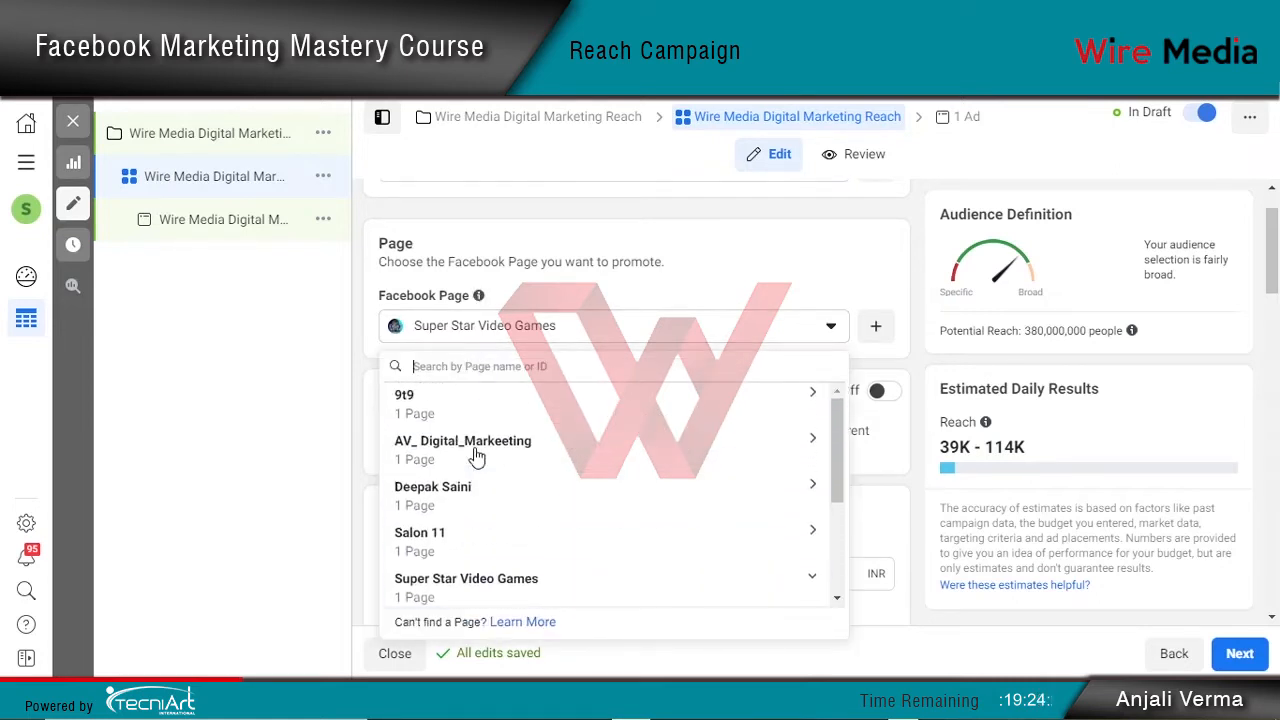
left_click(474, 455)
left_click(481, 498)
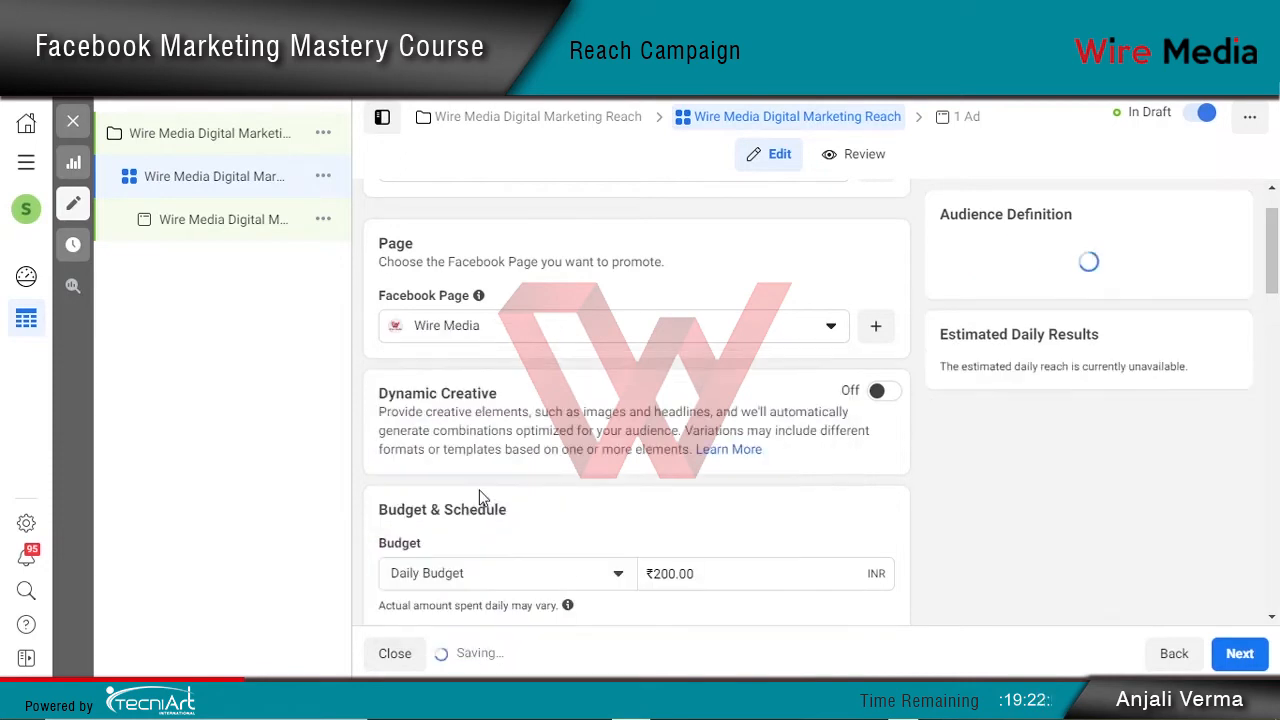
Keep Daily Budget as the ad set's budget type and set the amount to ₹500.00
scroll(549, 428, "down", 3)
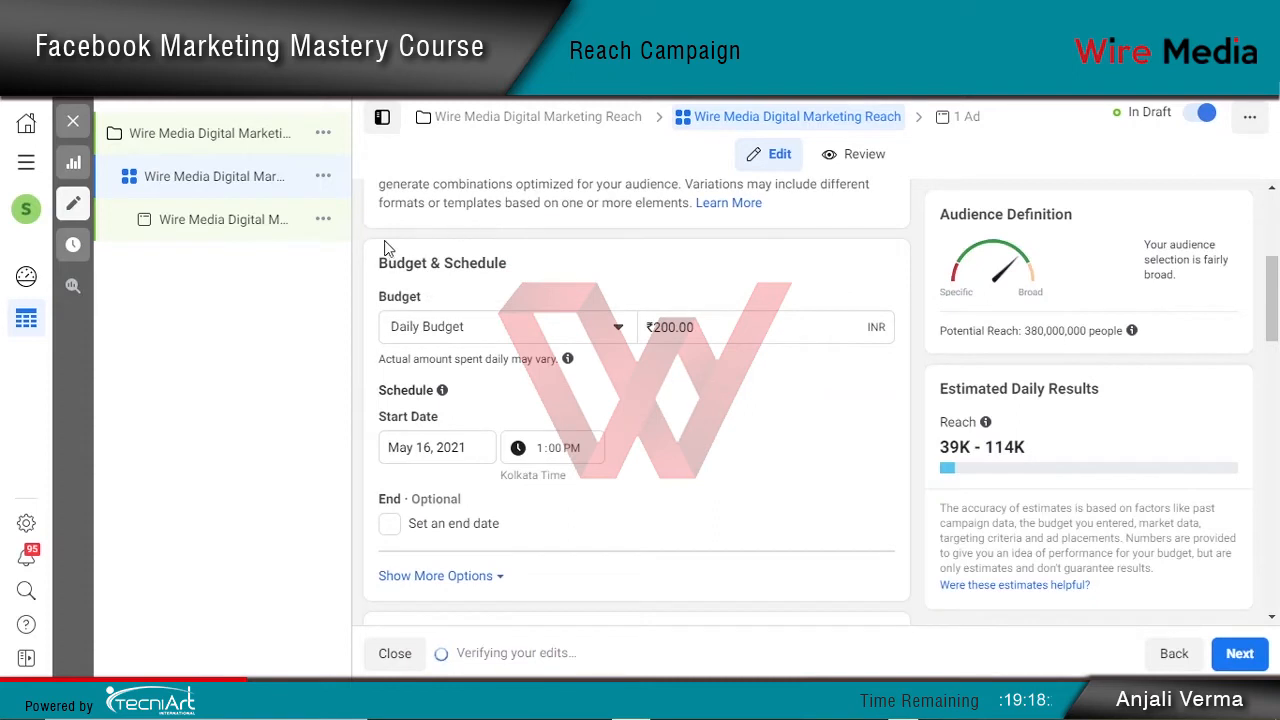
left_click(501, 336)
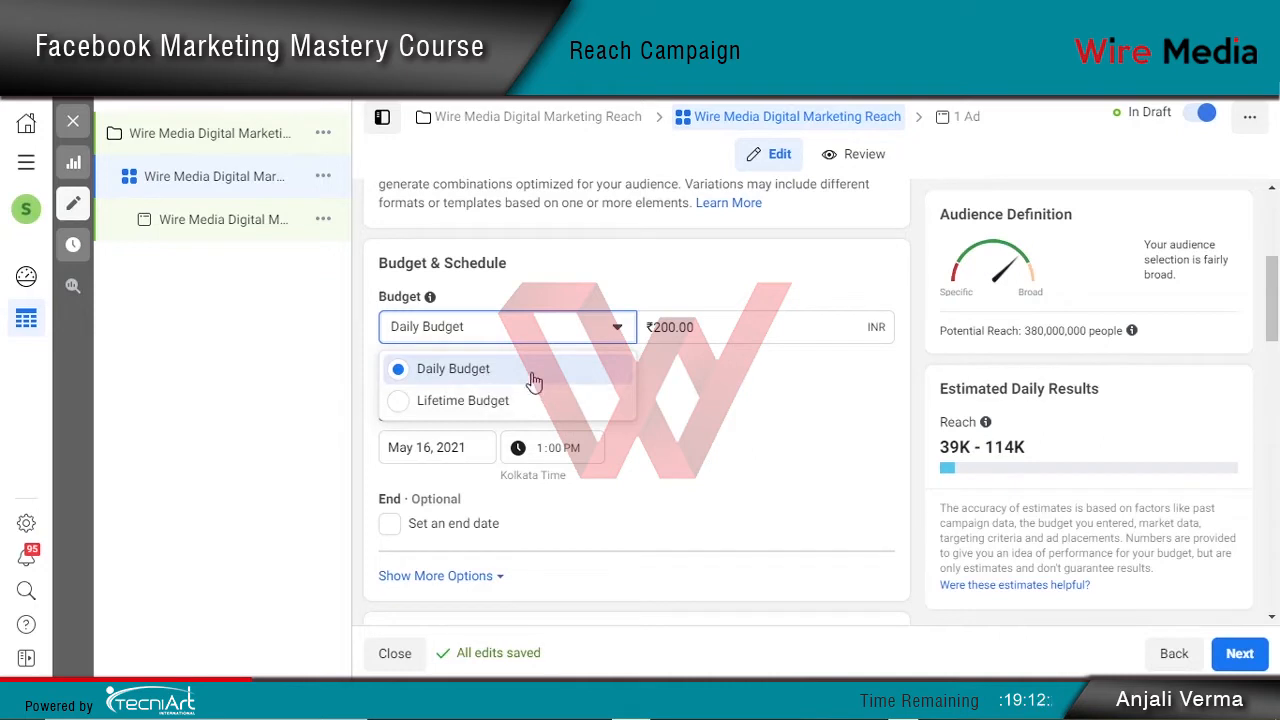
left_click(537, 370)
left_click(665, 330)
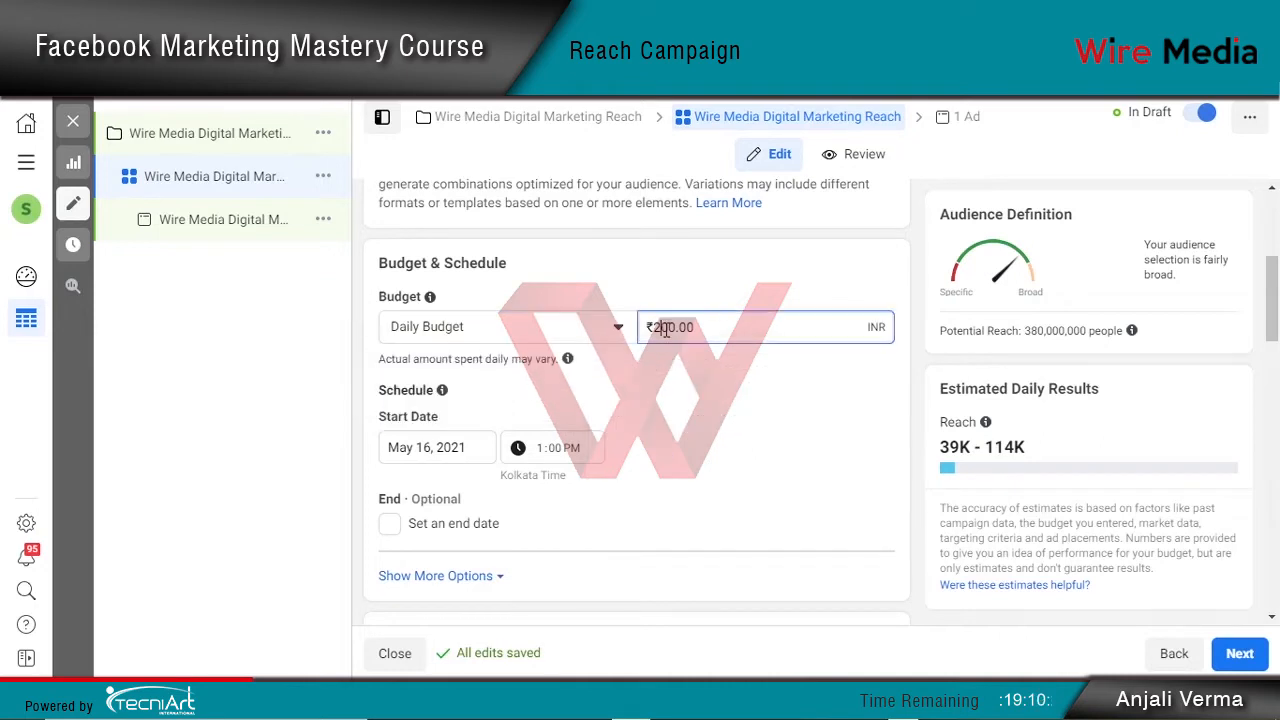
key("BackSpace")
type("5")
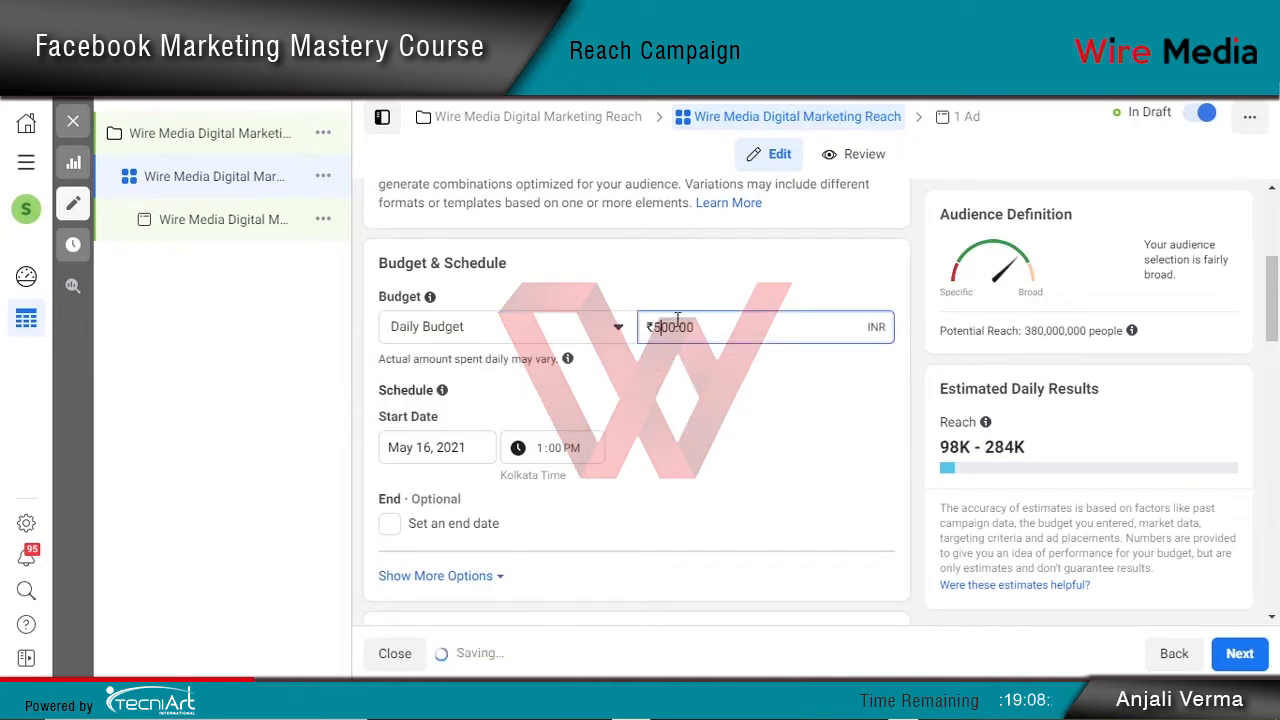
Turn on the optional end date in the schedule to view its calendar, and turn the end date off again
scroll(664, 383, "down", 1)
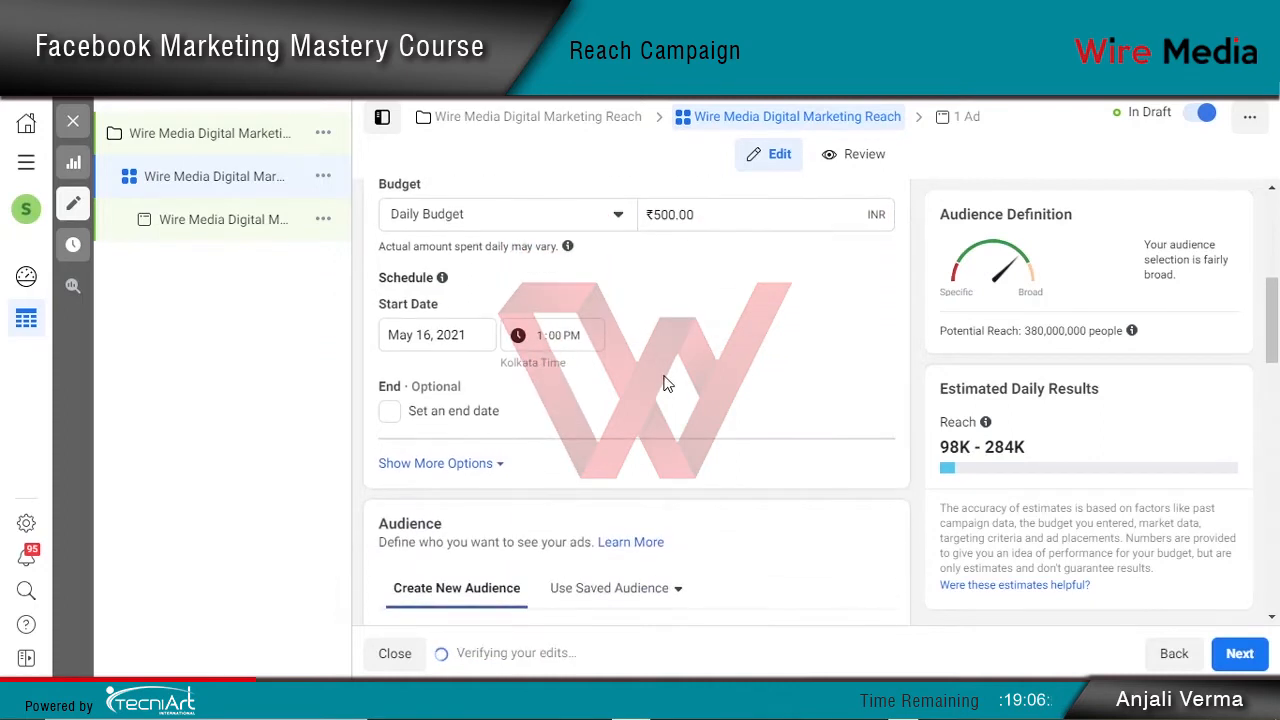
left_click_drag(664, 378, 399, 321)
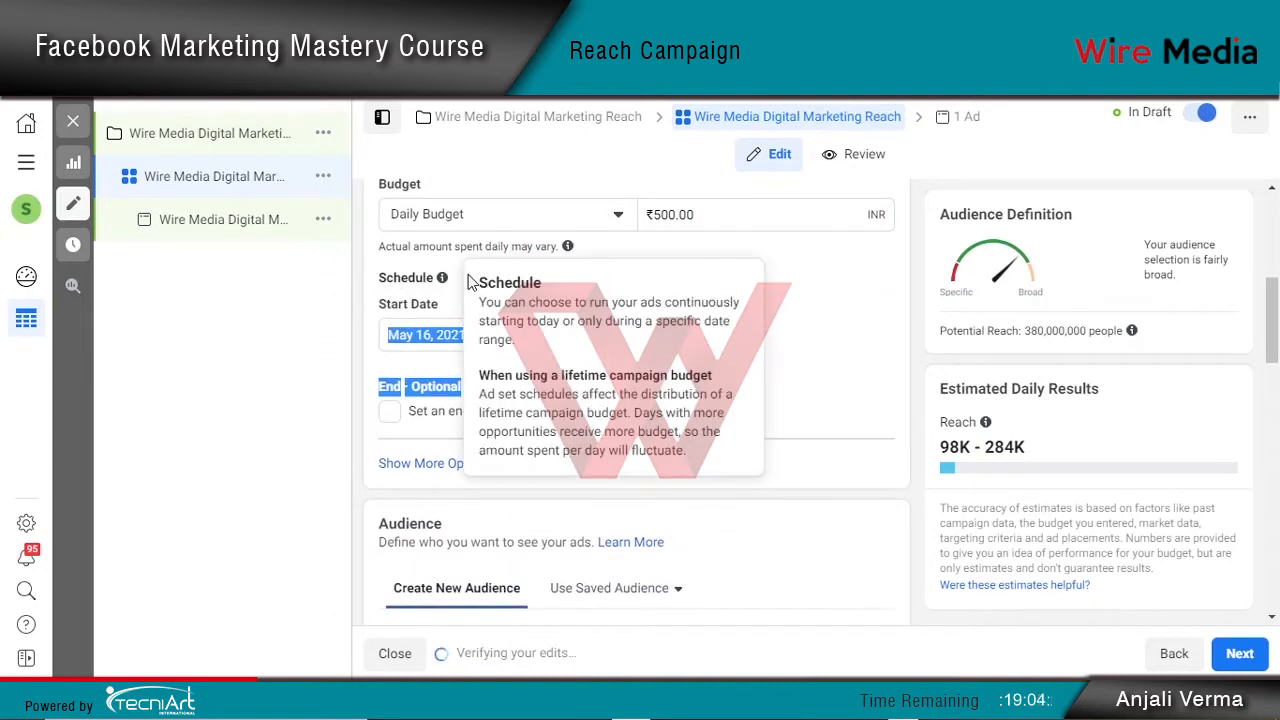
left_click(468, 275)
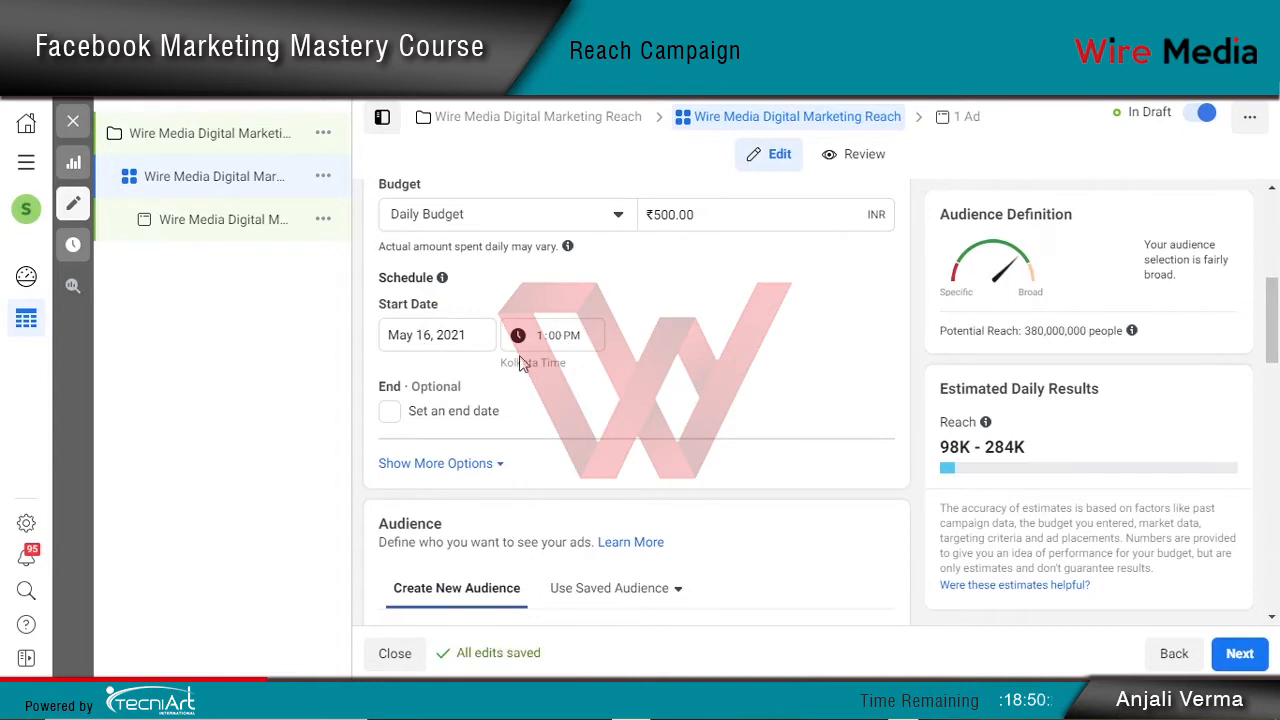
left_click(393, 416)
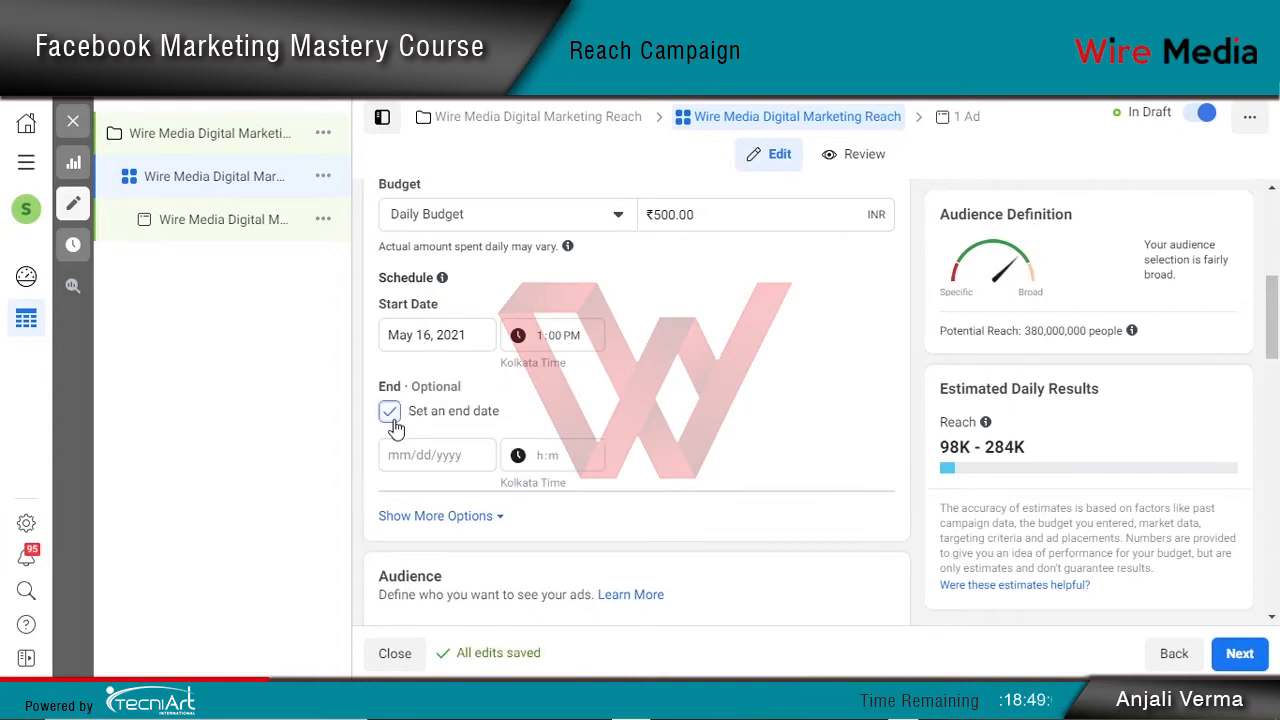
left_click(440, 452)
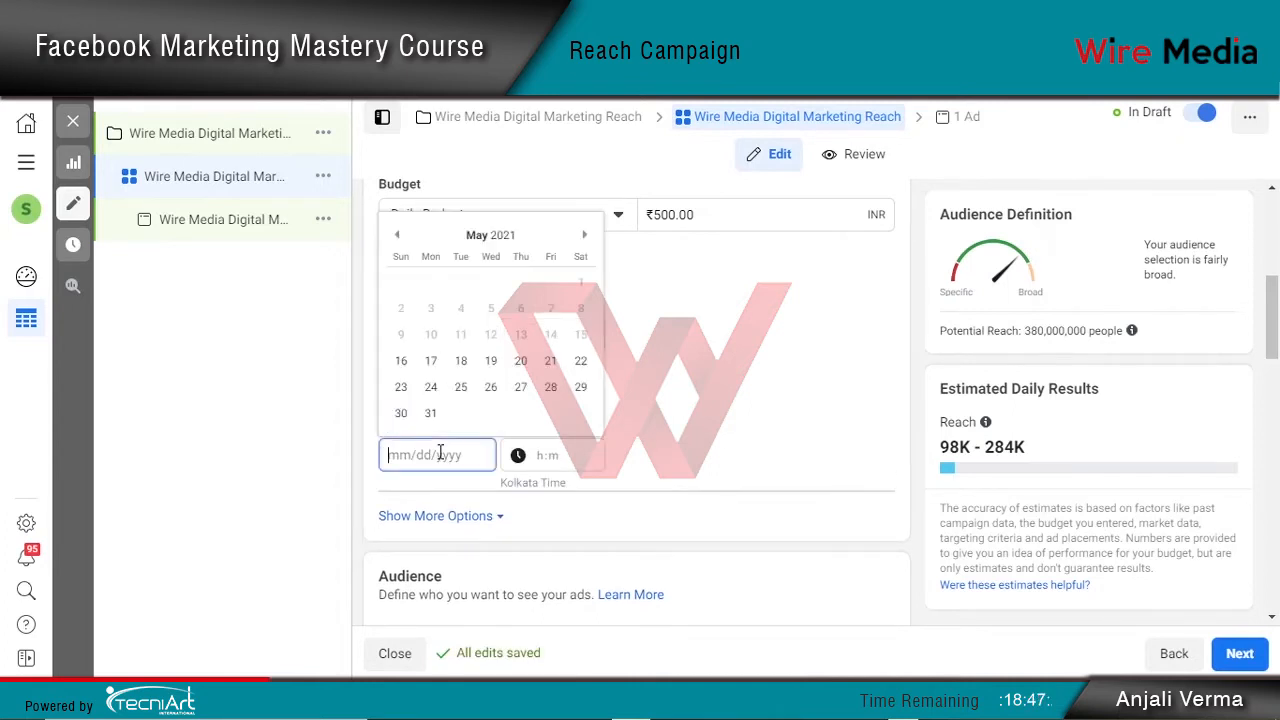
left_click(728, 463)
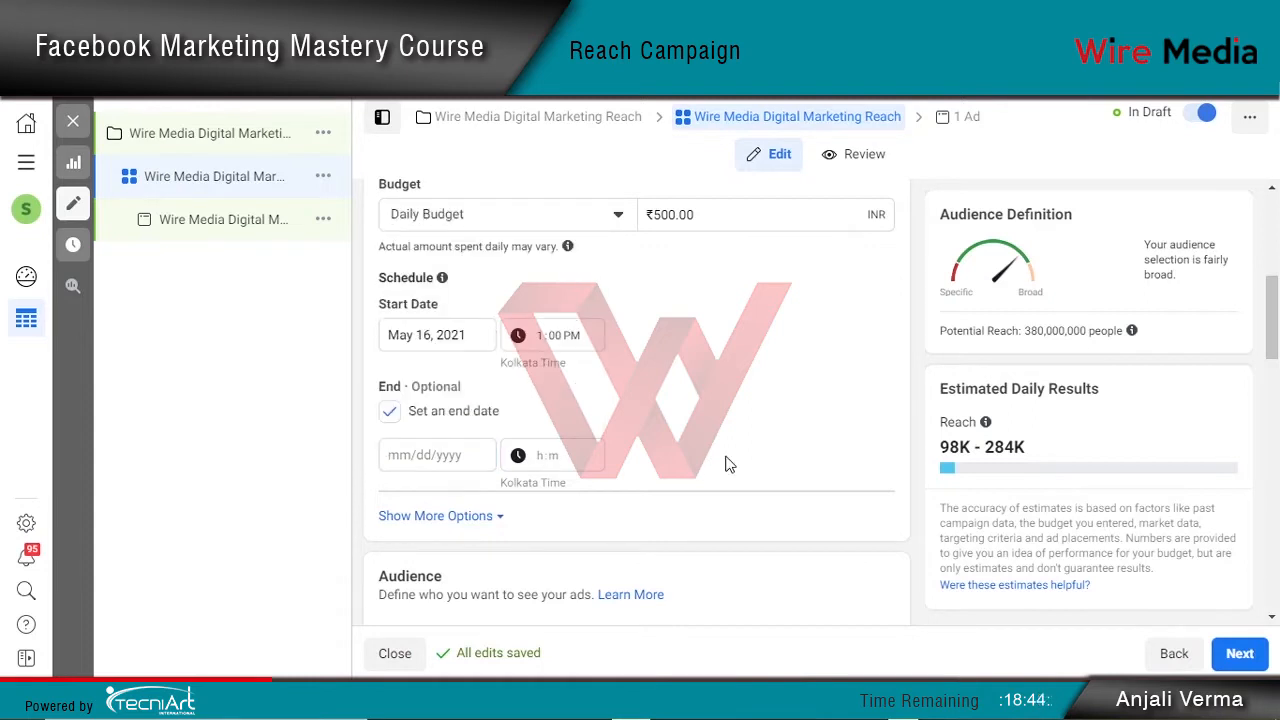
left_click(391, 411)
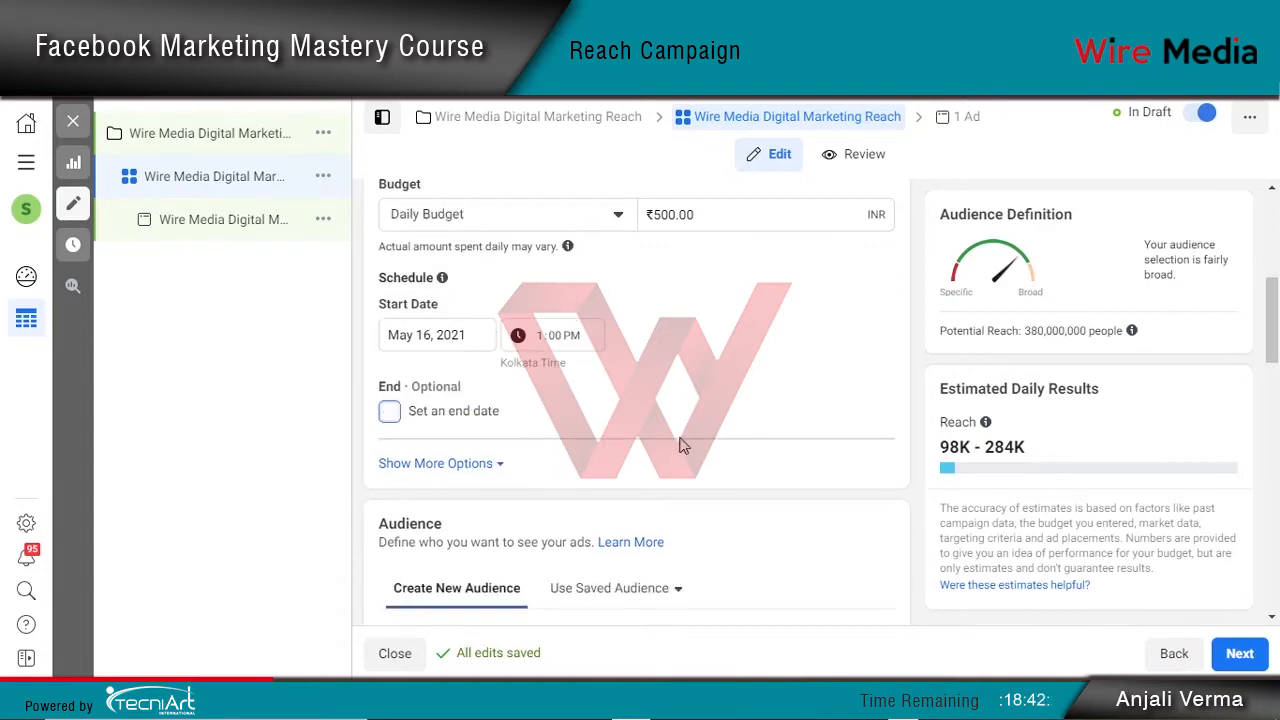
Set the new audience's location targeting to People living in this location
scroll(678, 446, "down", 3)
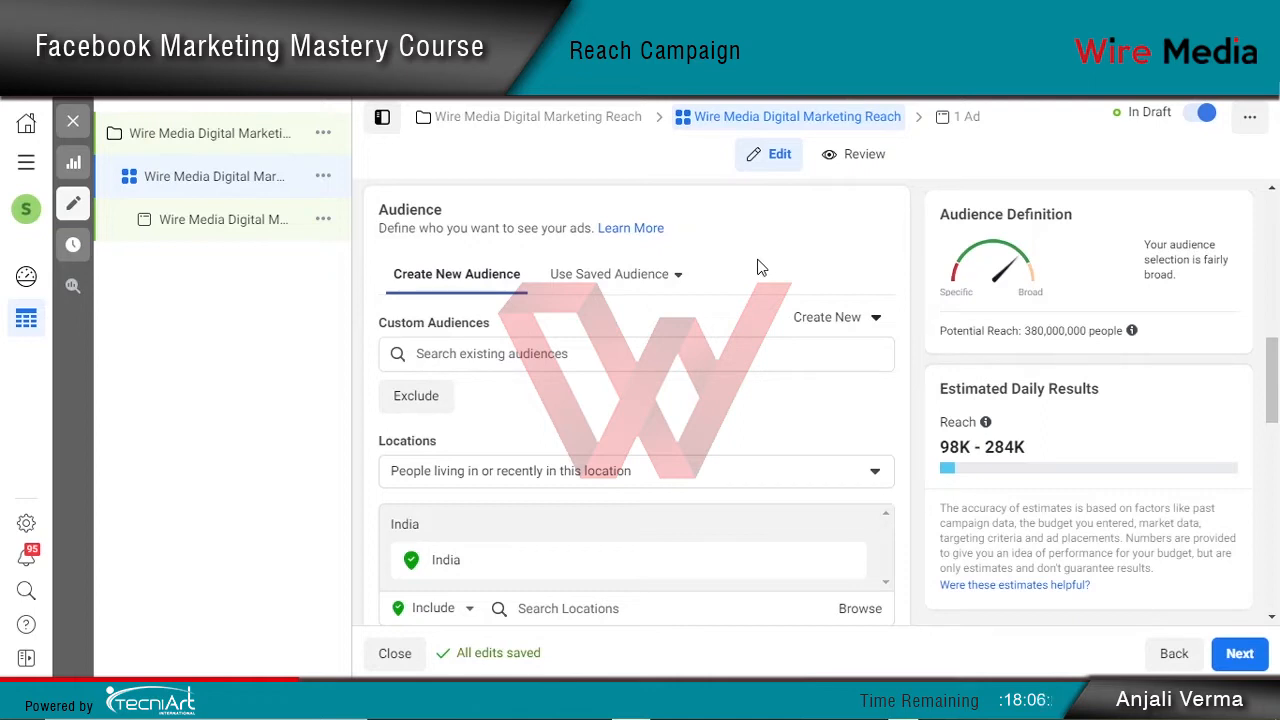
scroll(738, 273, "down", 1)
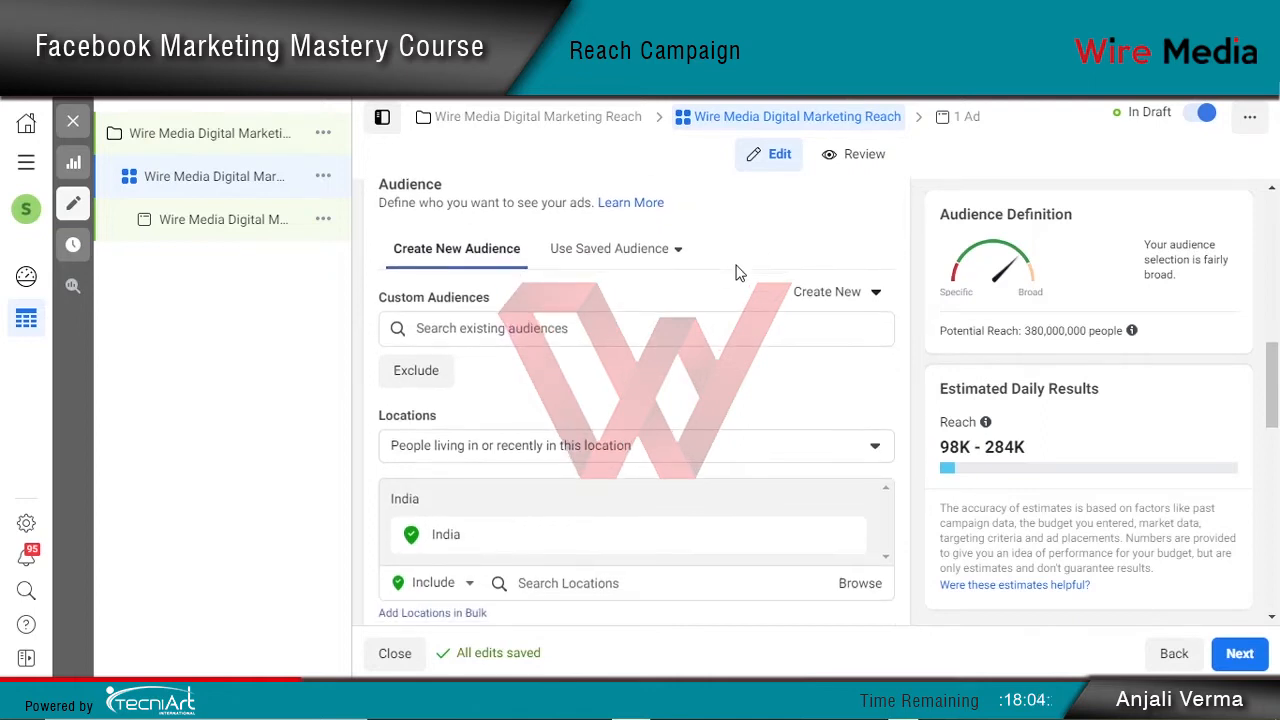
scroll(738, 273, "down", 1)
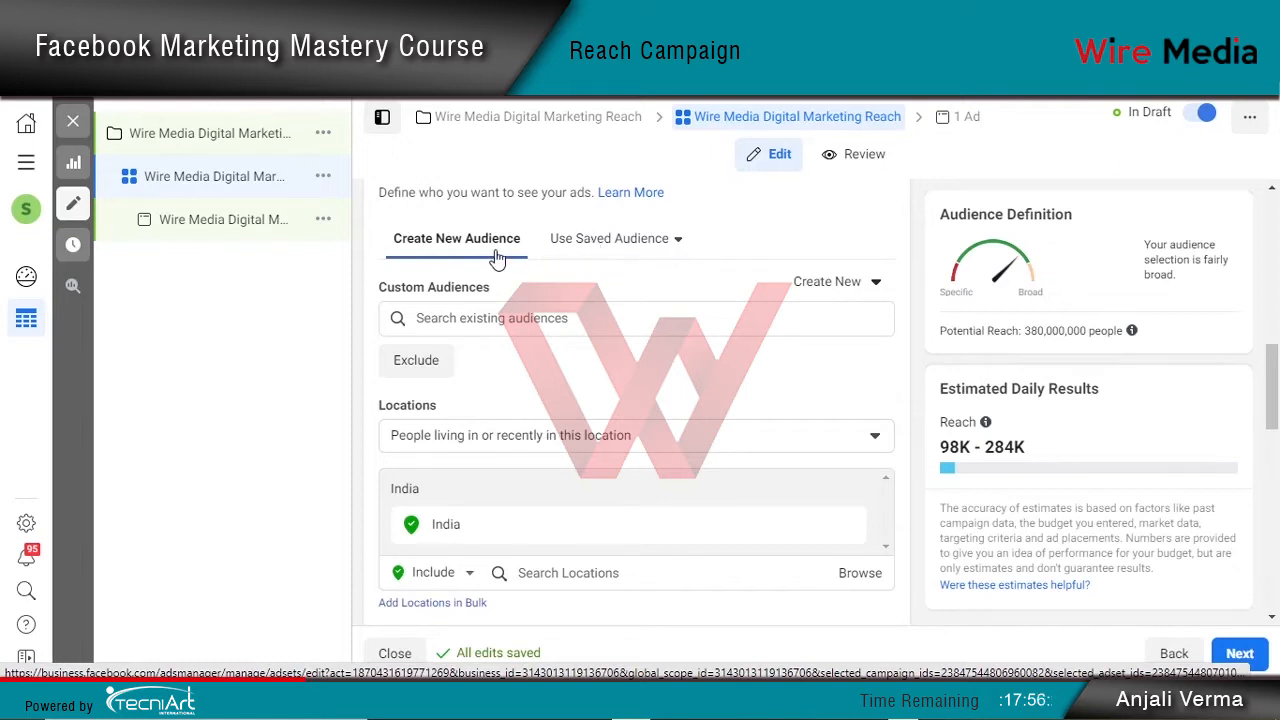
scroll(514, 408, "down", 1)
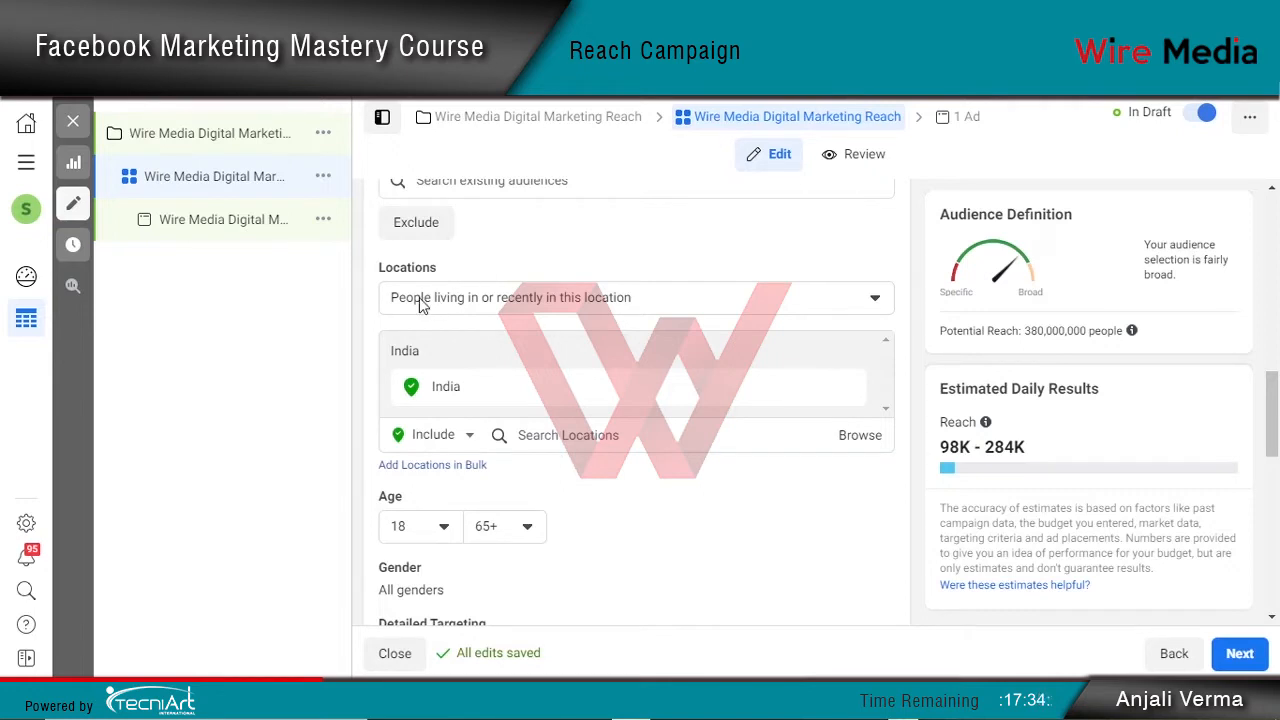
left_click(518, 312)
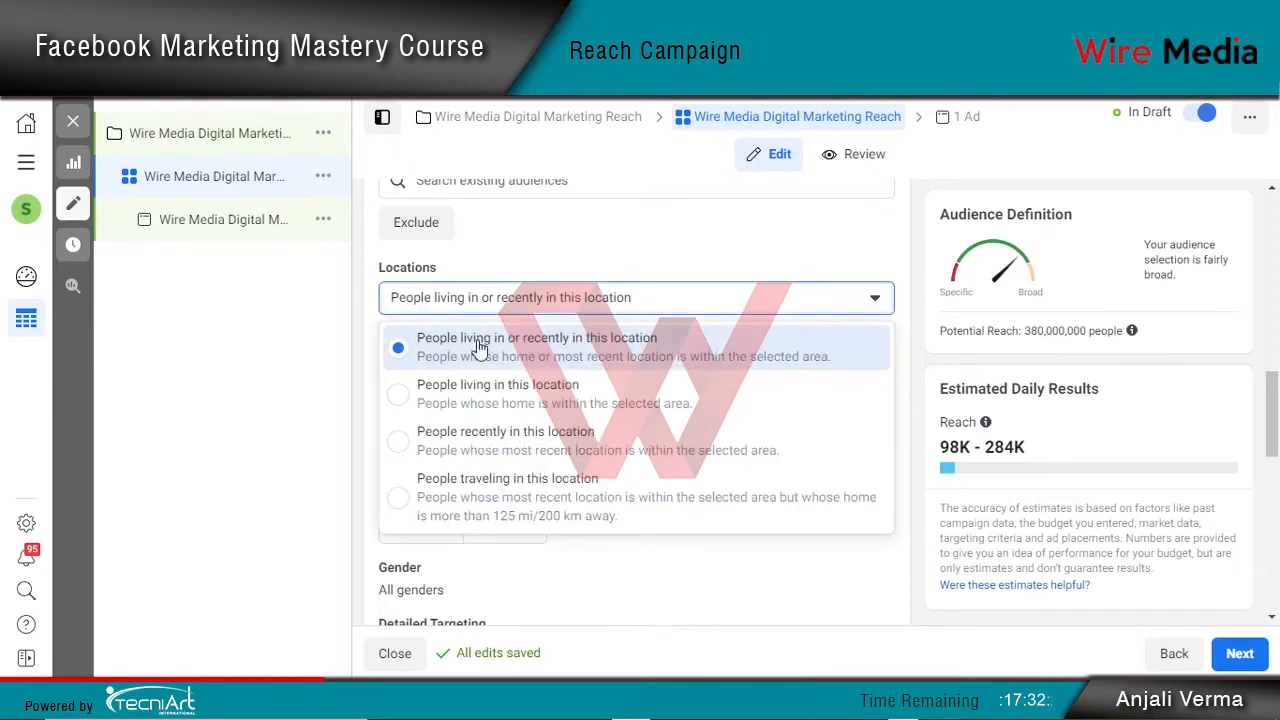
left_click(489, 408)
Search the audience locations for jalandhar and include the city Jalandhar, Punjab region, India
scroll(563, 350, "down", 1)
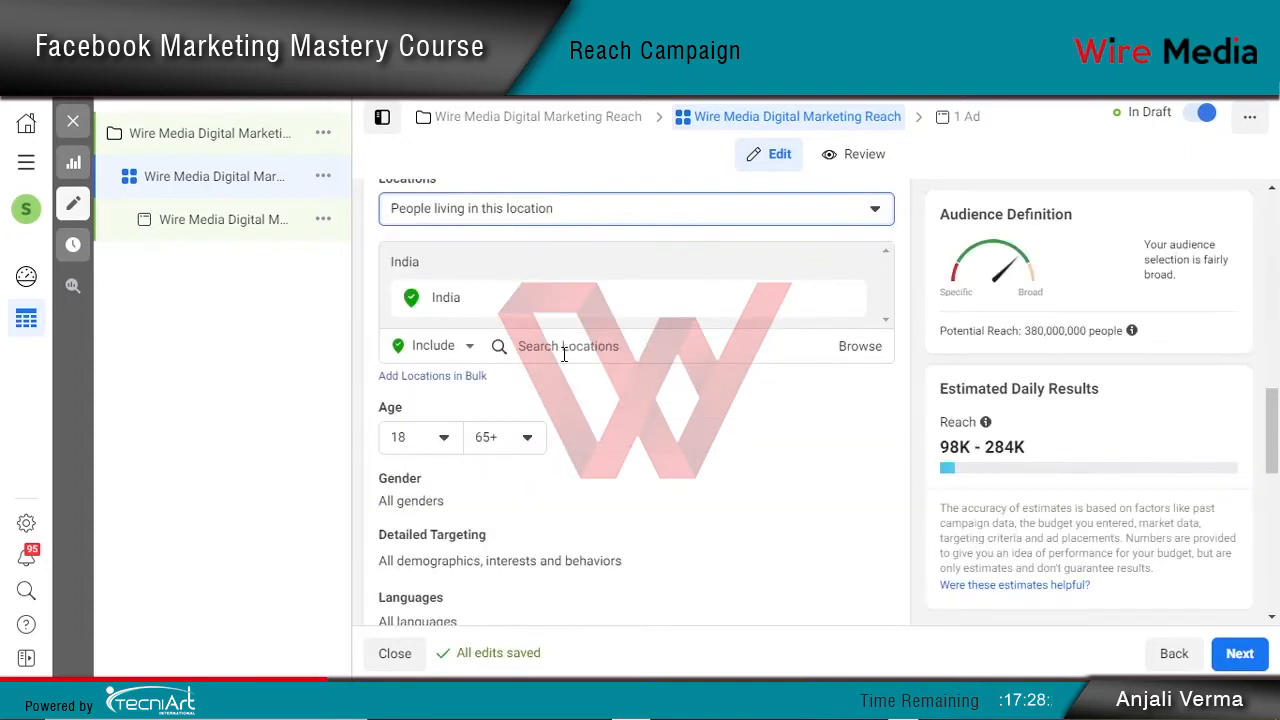
left_click(585, 342)
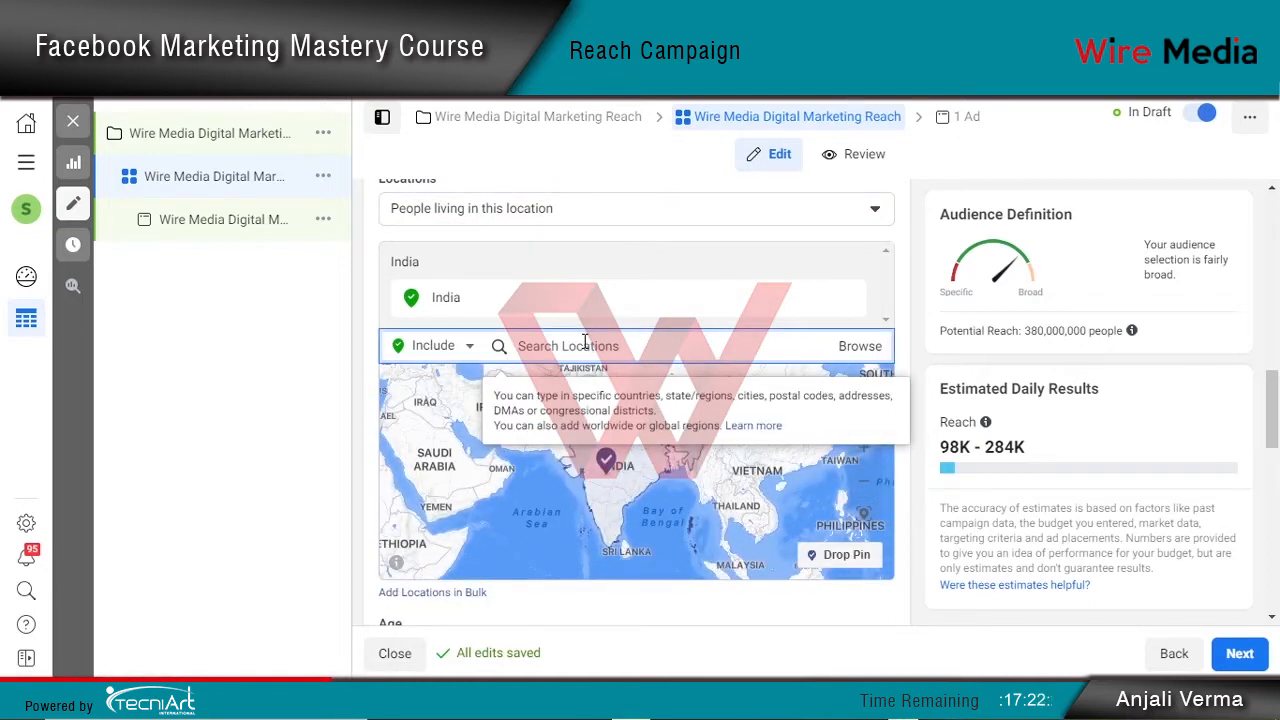
type("jalandhar")
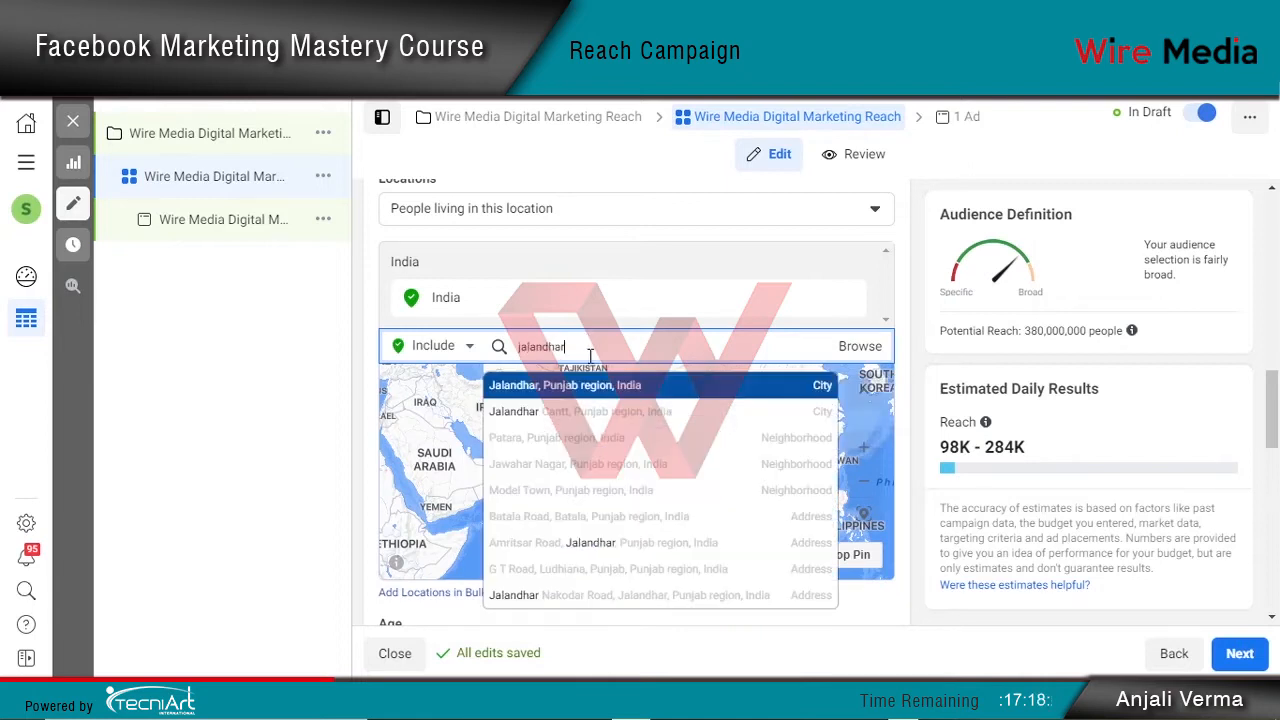
left_click(815, 395)
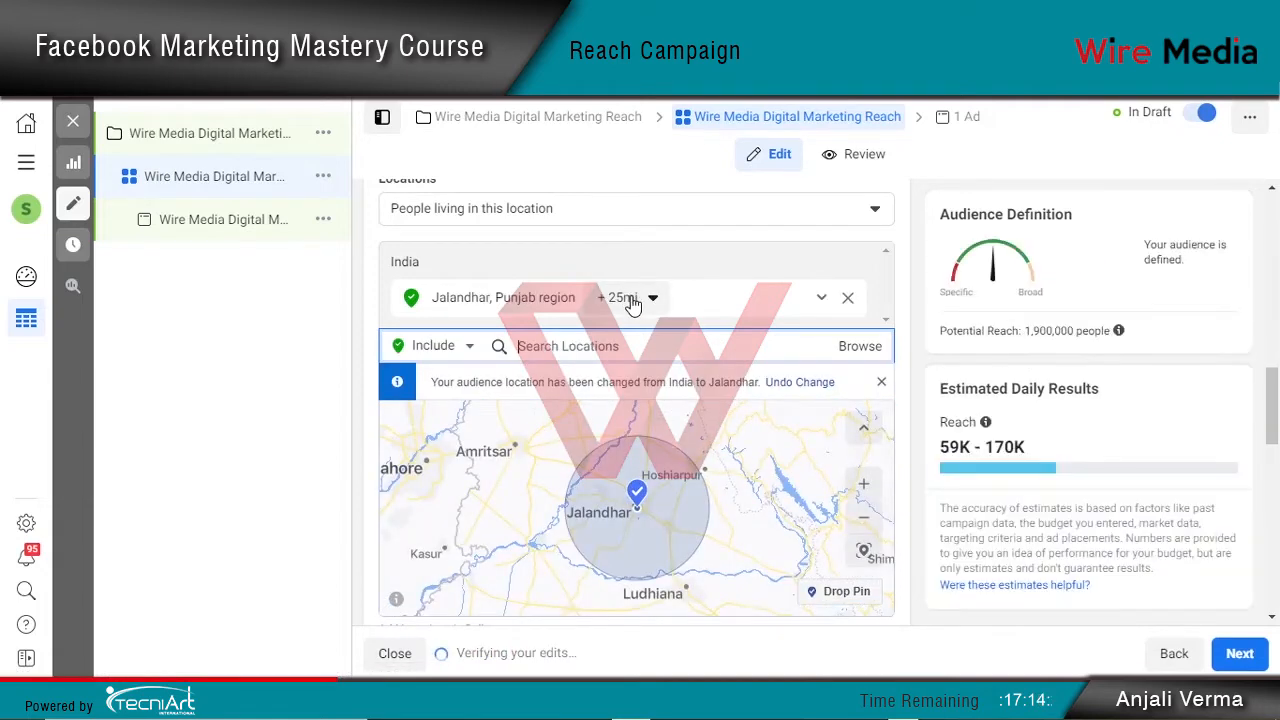
Reduce the radius around the Jalandhar city location to 10 mi
right_click(631, 303)
left_click(633, 300)
left_click(625, 297)
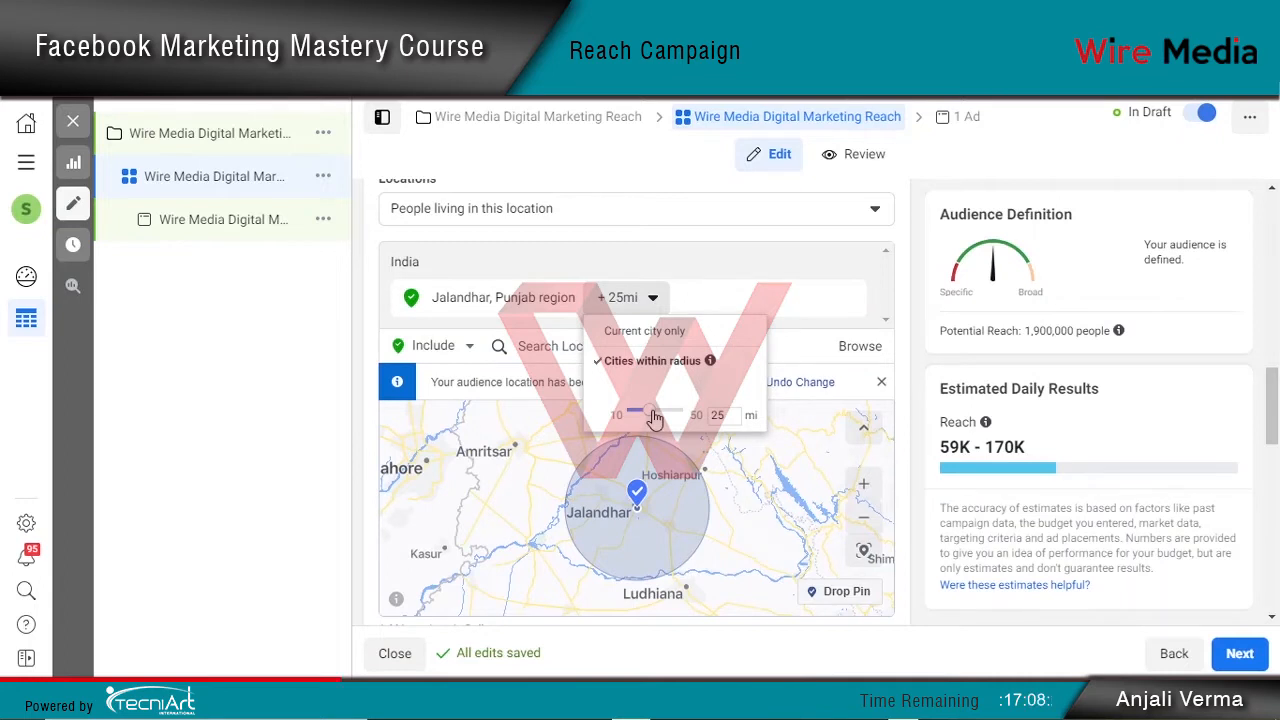
left_click_drag(654, 418, 622, 407)
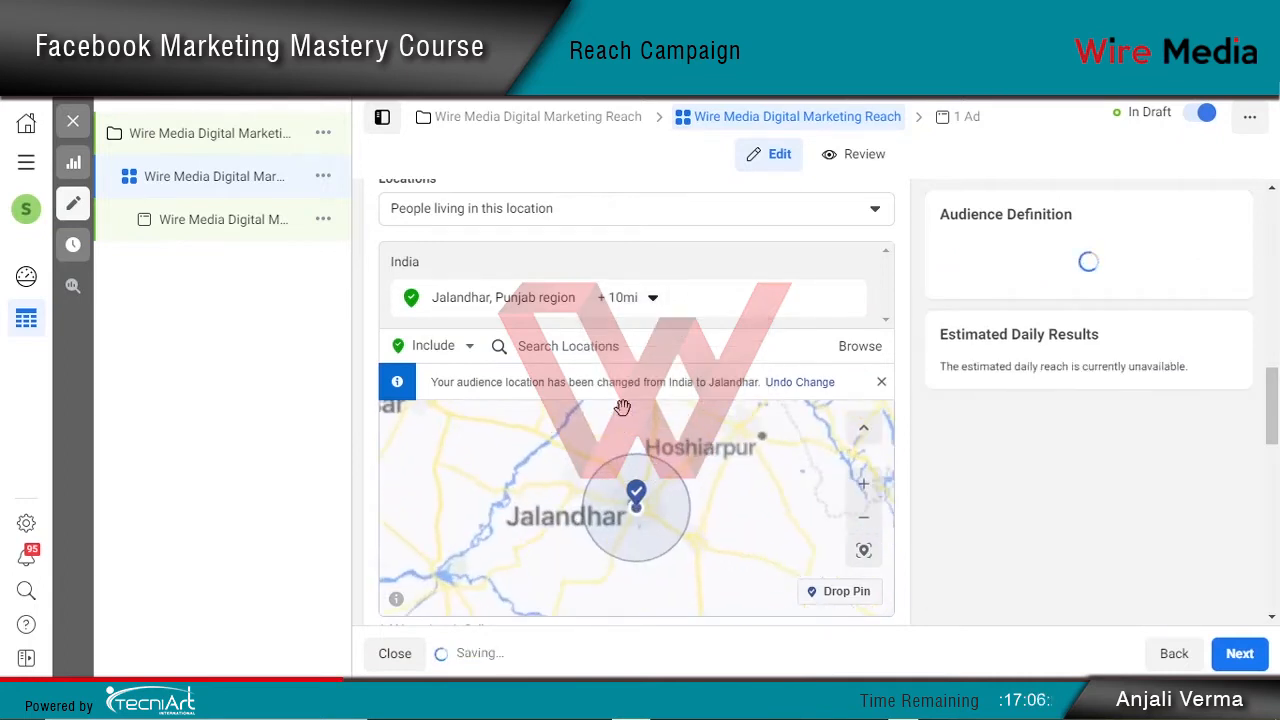
Search the locations for "ravidass chownk jalandhar", include the place Ravidass chowk, and set its radius to 5 mi
left_click(620, 346)
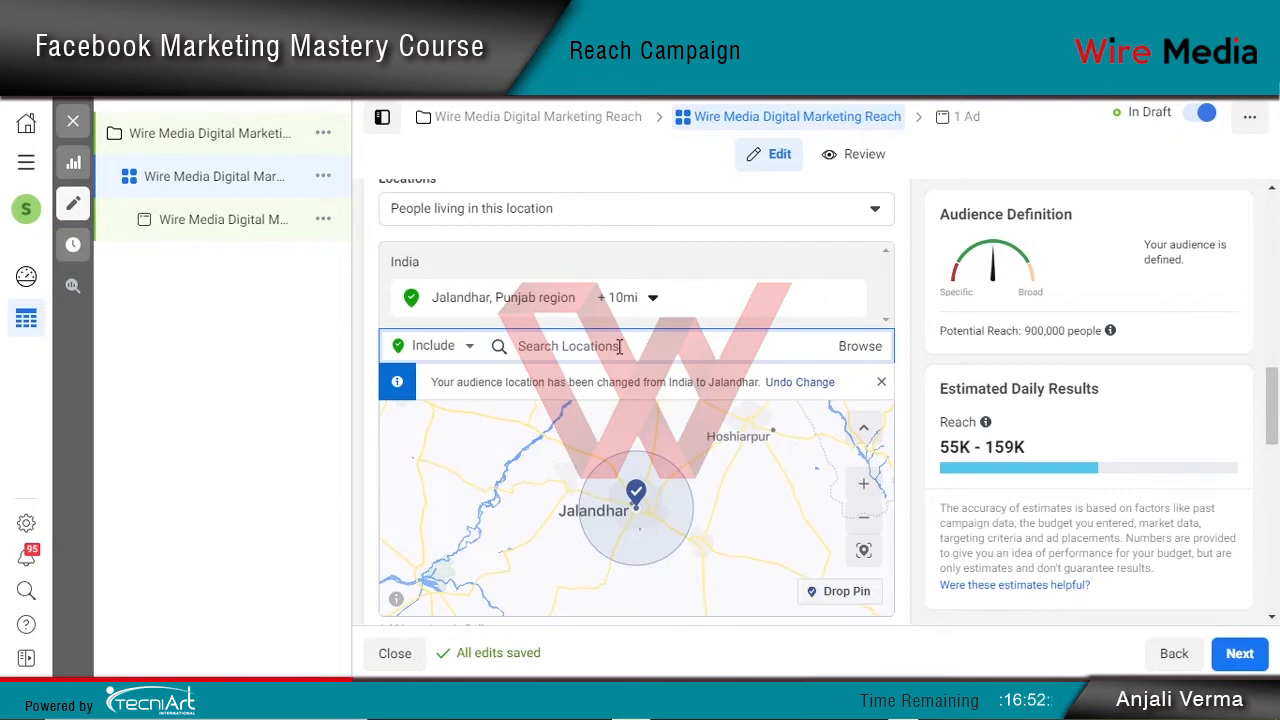
type("ravidass chownk")
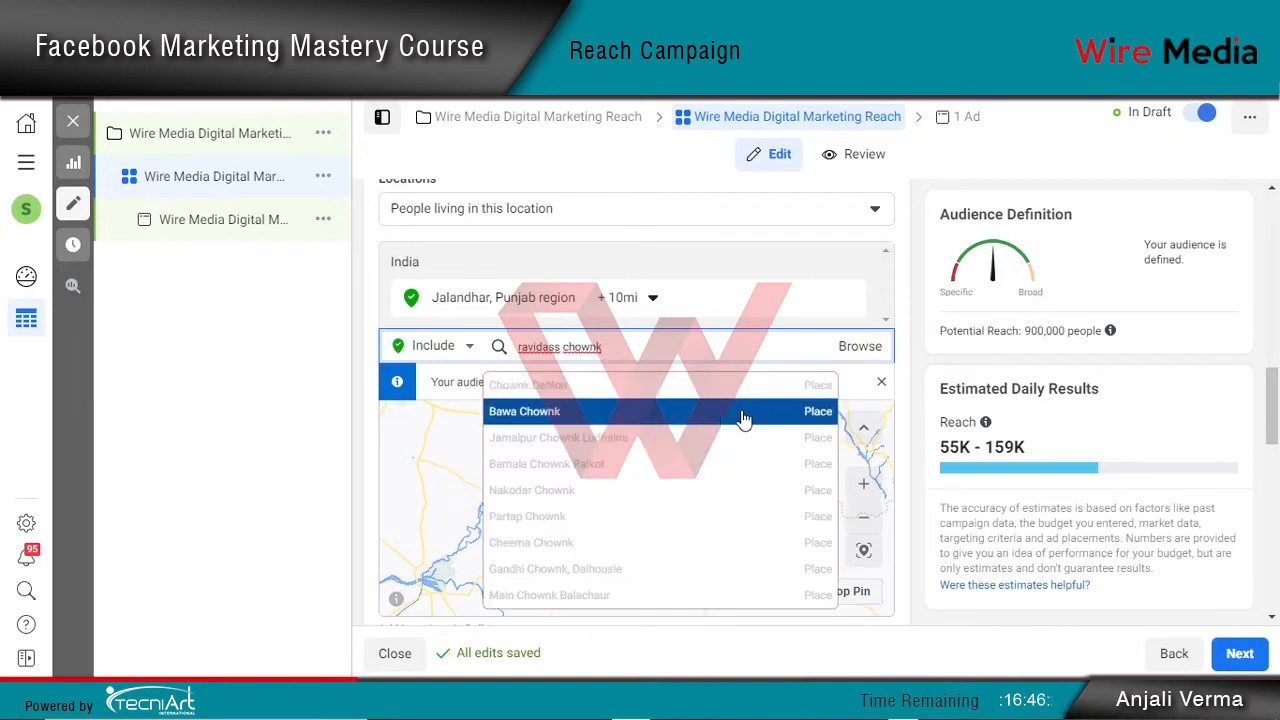
type(" ja")
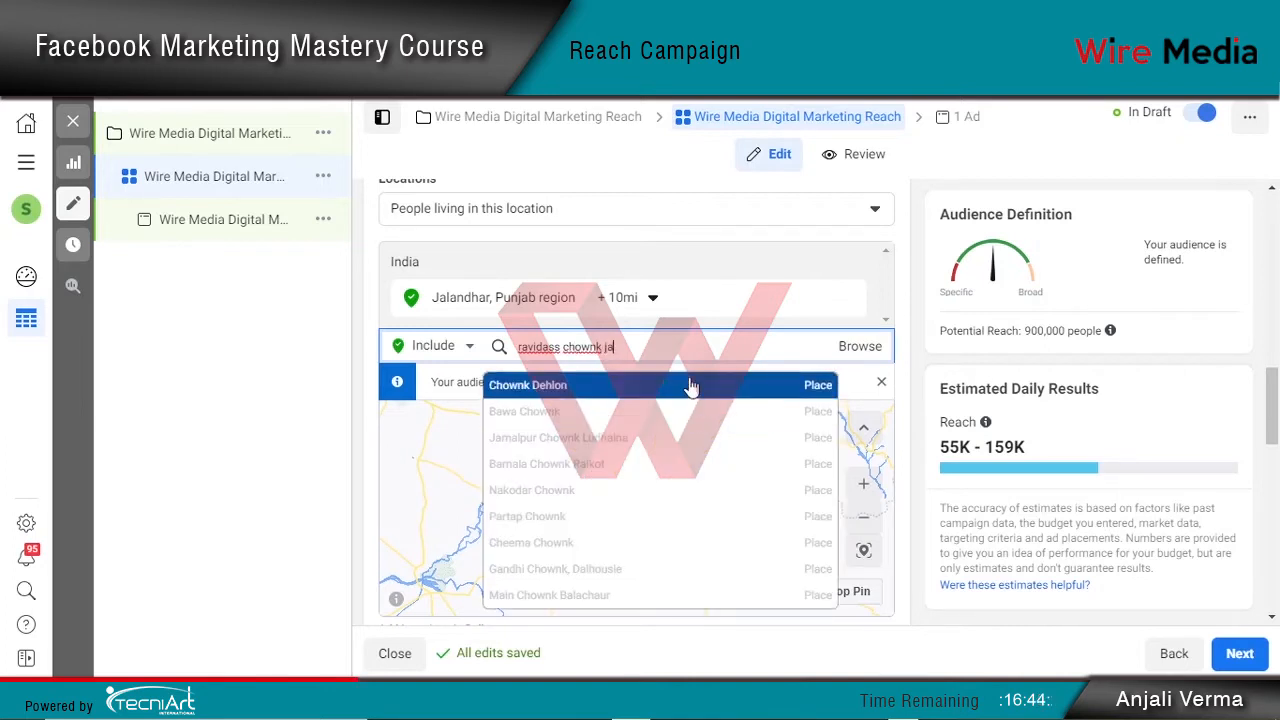
type("landhar")
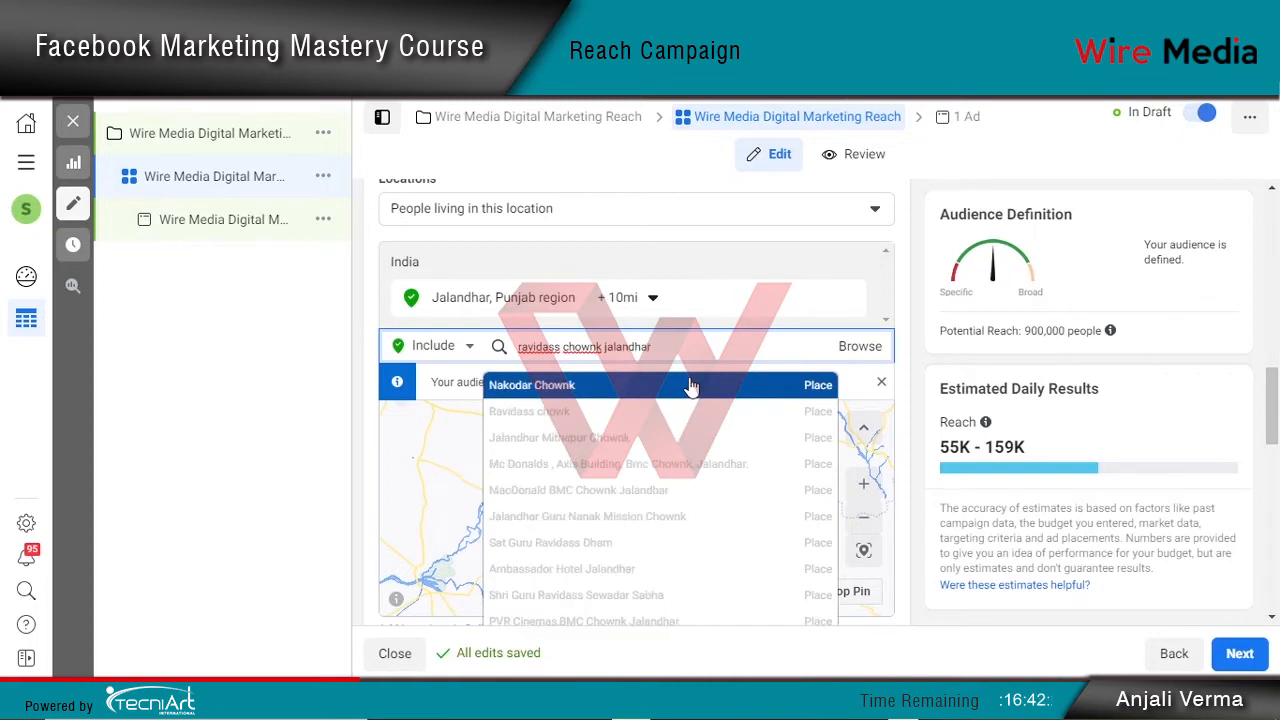
left_click(818, 414)
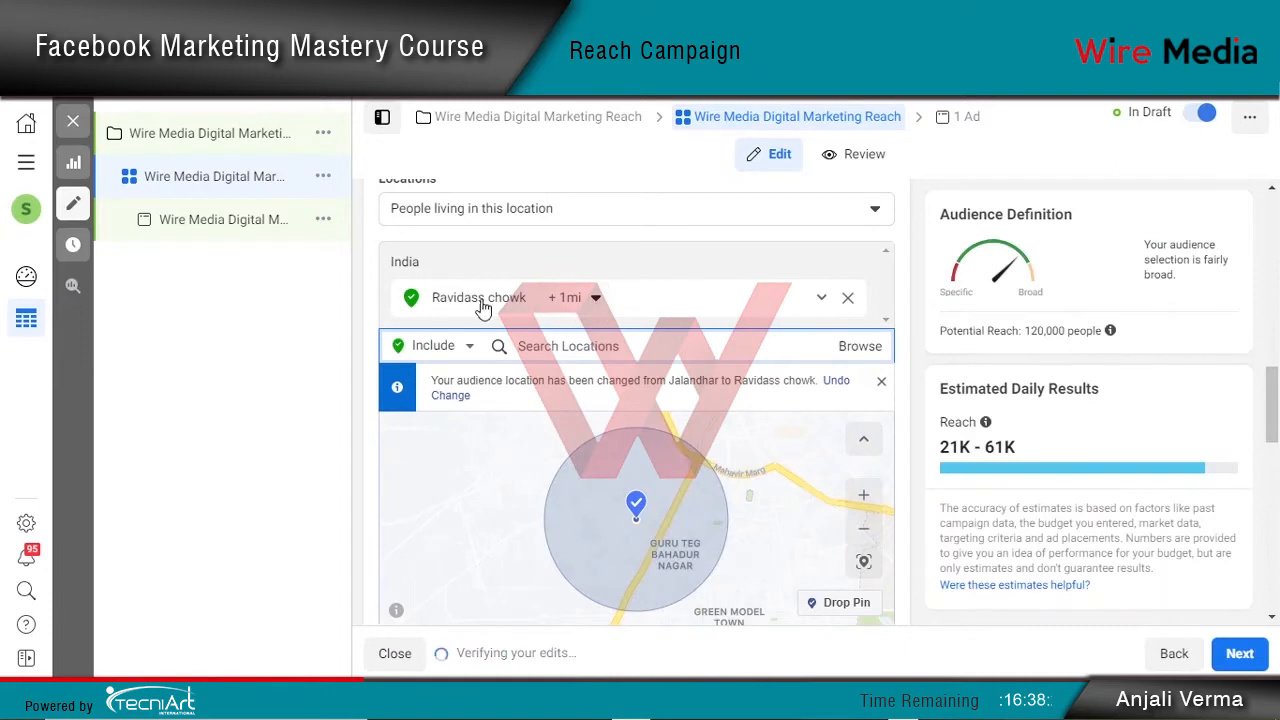
left_click(577, 298)
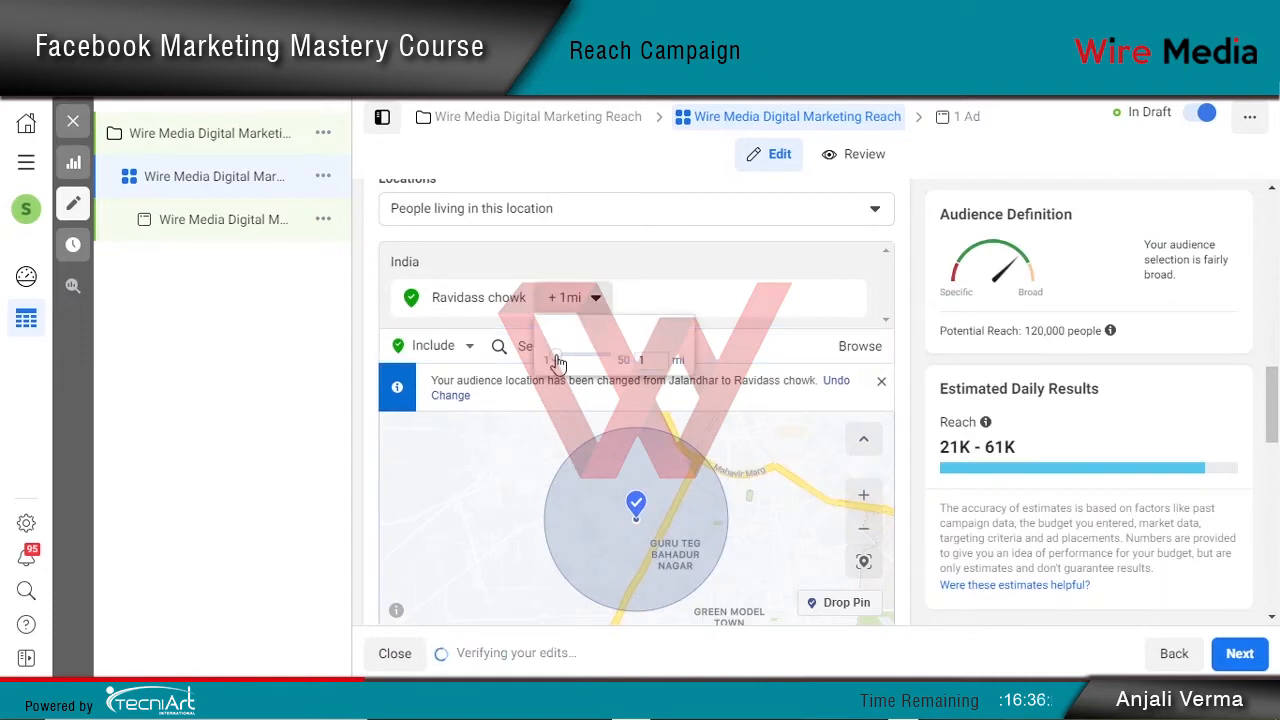
left_click_drag(558, 362, 568, 360)
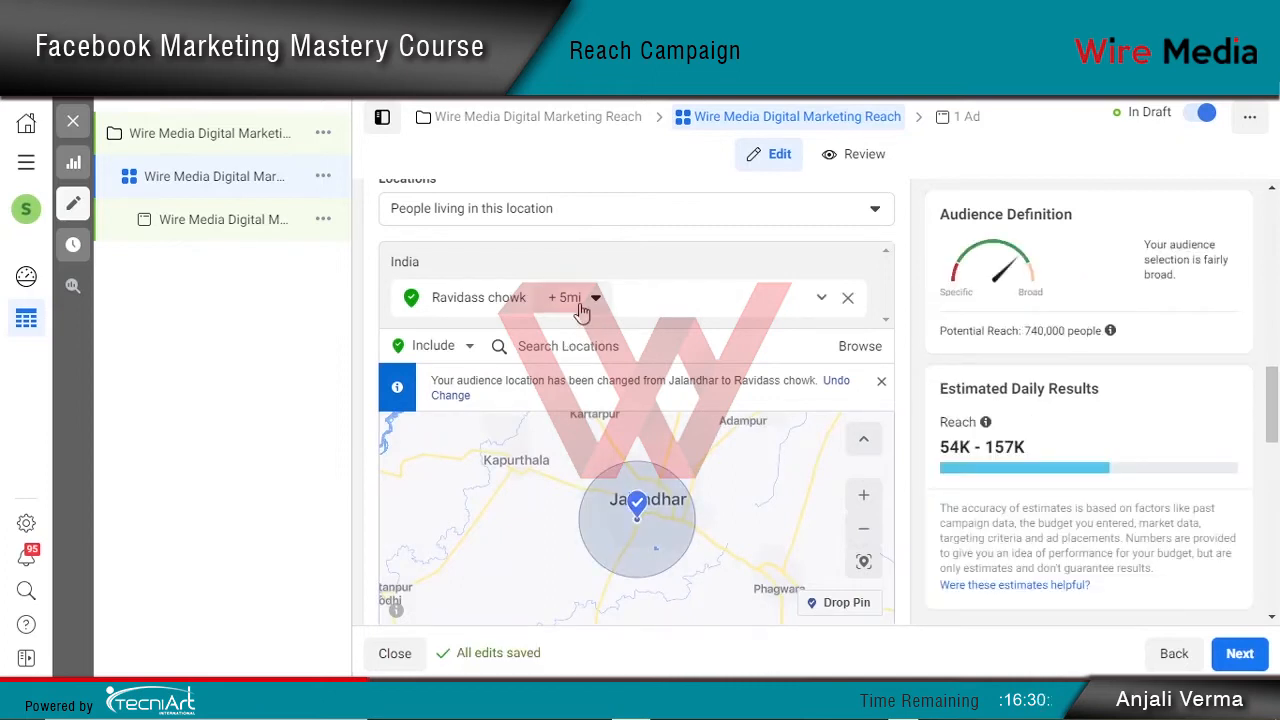
Search the locations for "bmc chownk" and include the place Bmc Chownk, Jalandhar
left_click(566, 352)
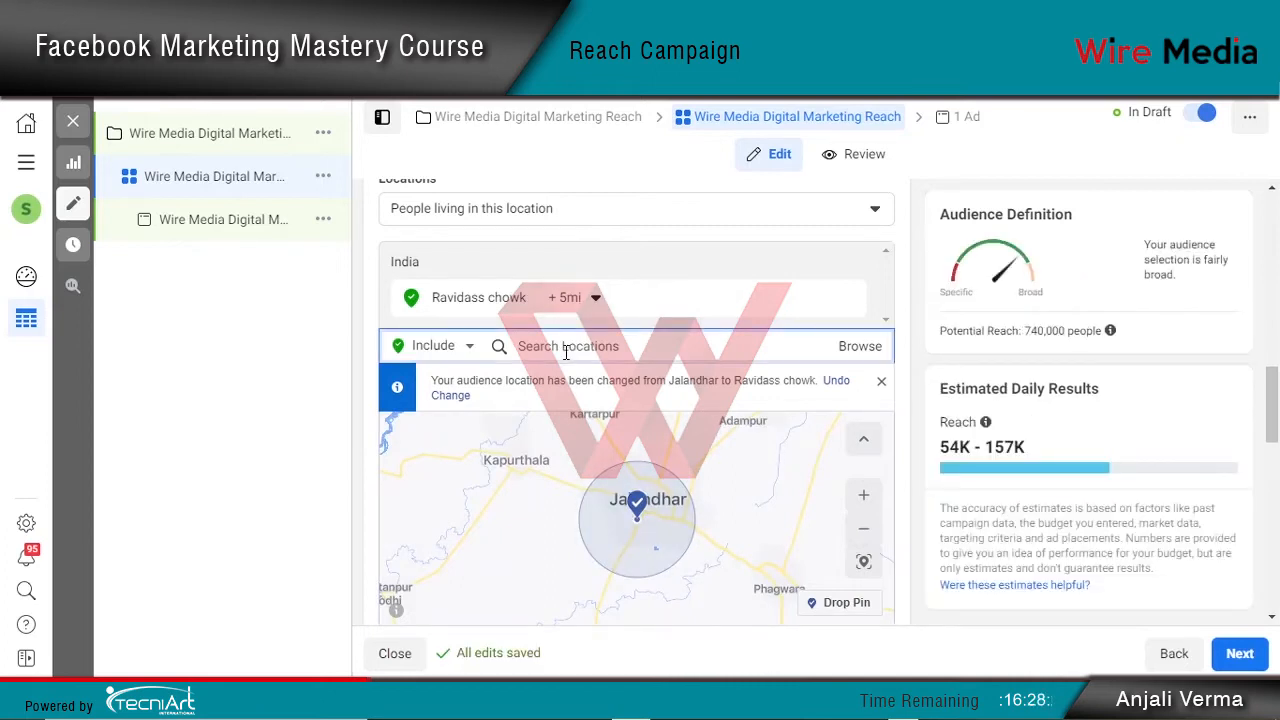
type("bmc chownk")
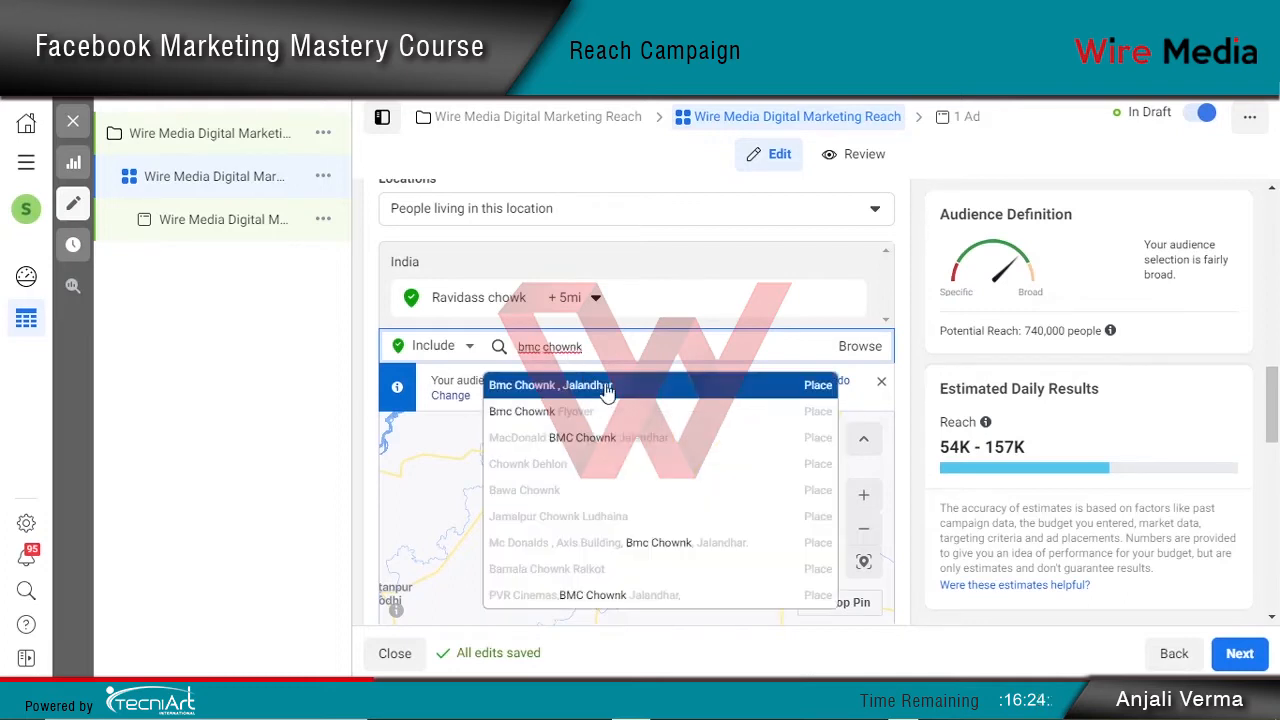
left_click(815, 392)
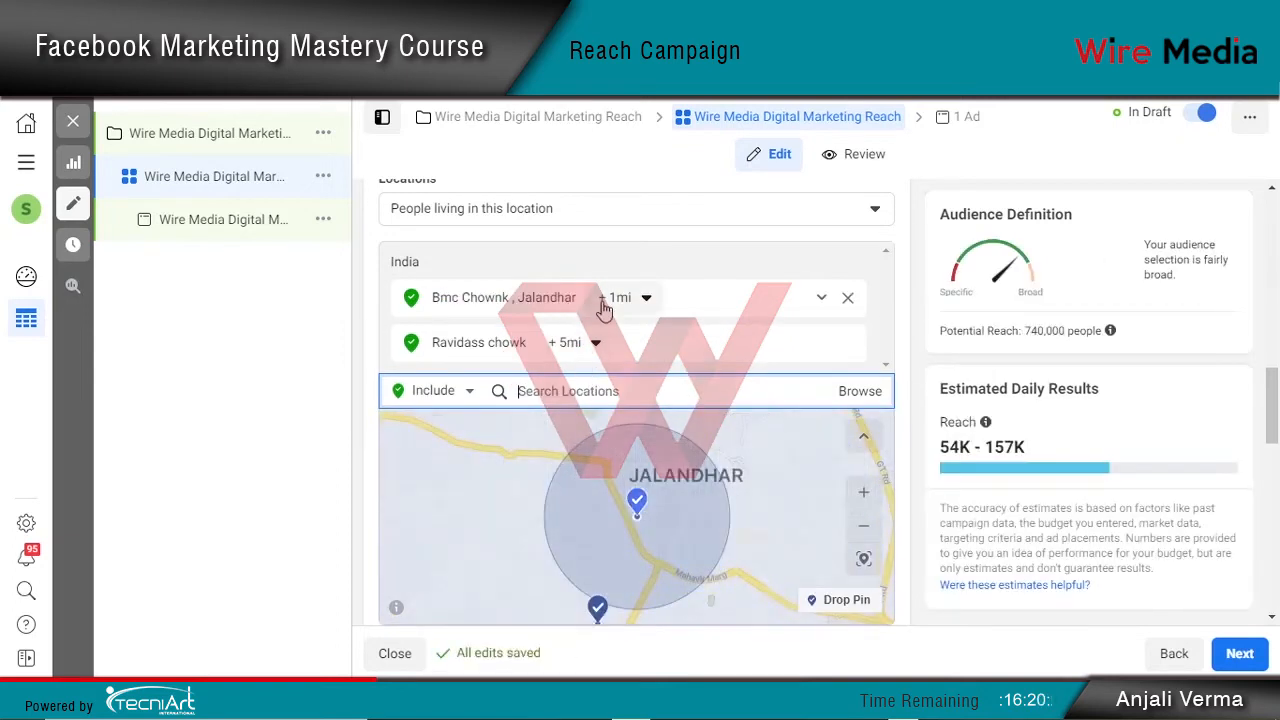
Set the radius around Bmc Chownk, Jalandhar to 5 mi and remove Ravidass chowk from the included locations
left_click(645, 297)
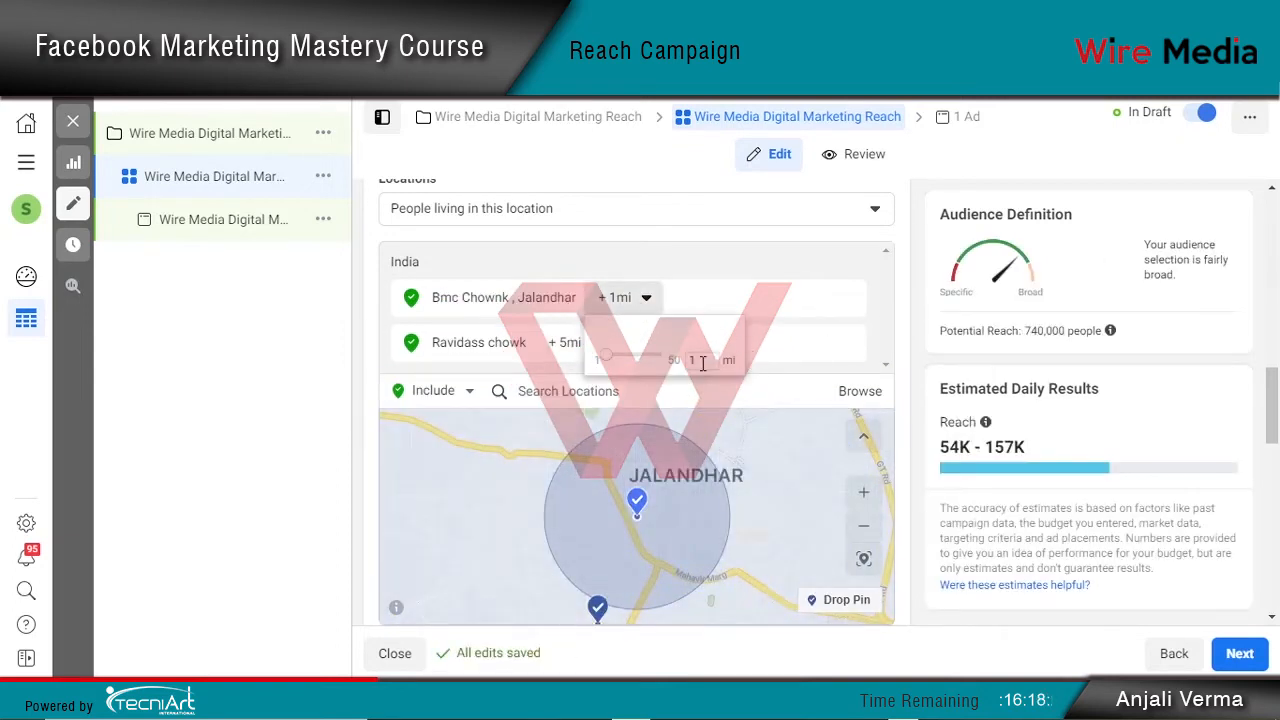
double_click(704, 360)
type("5")
key("Return")
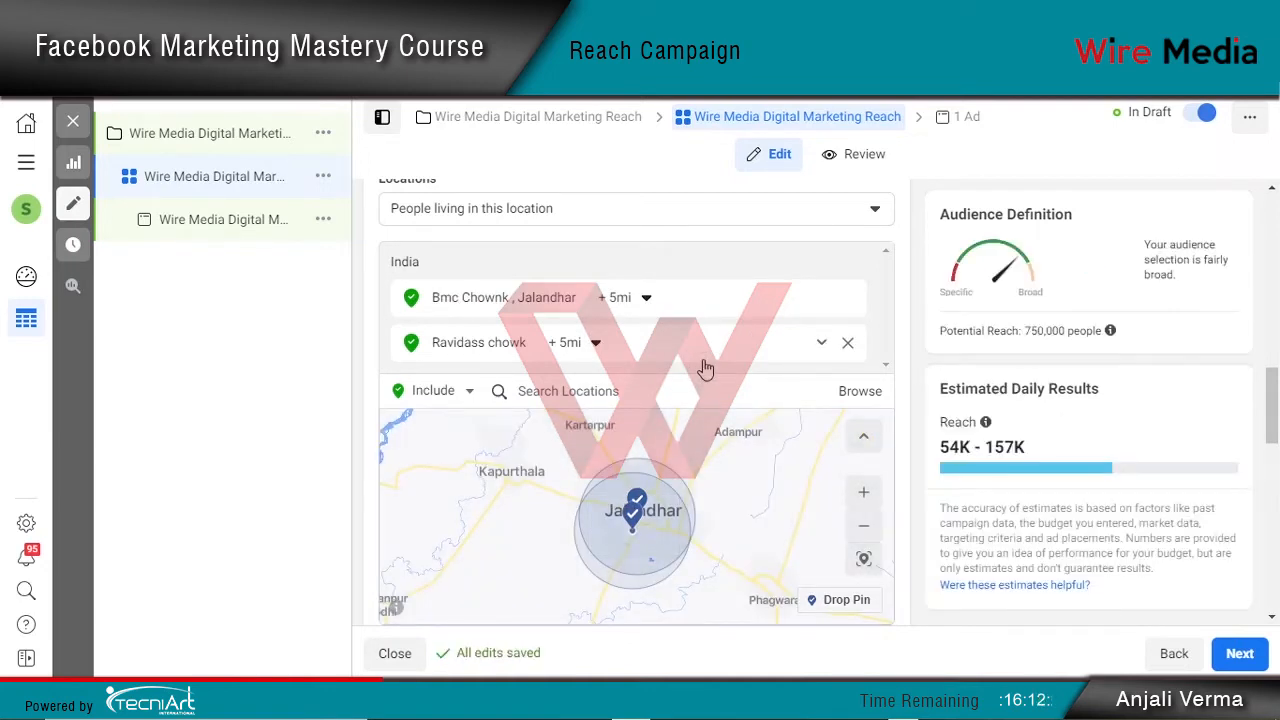
left_click(847, 342)
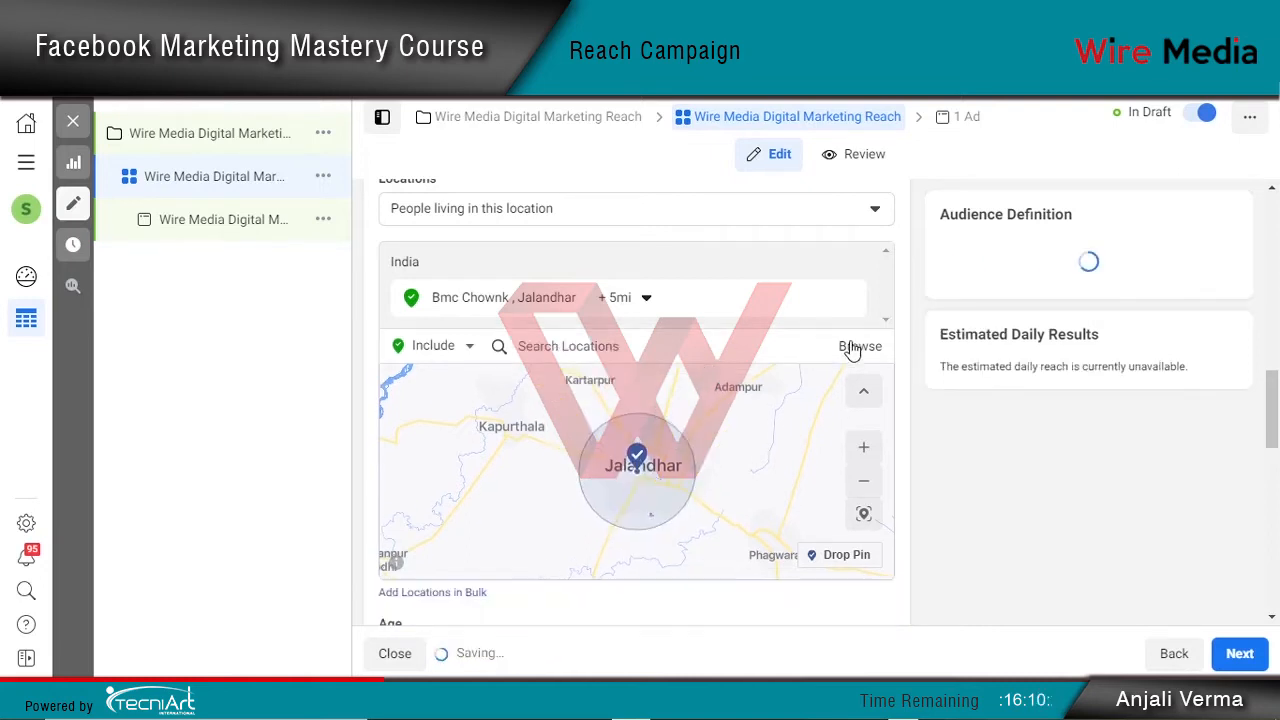
Remove Bmc Chownk, Jalandhar from the locations, search for "jalandhar", and include the city Jalandhar, Punjab region, India
left_click(849, 300)
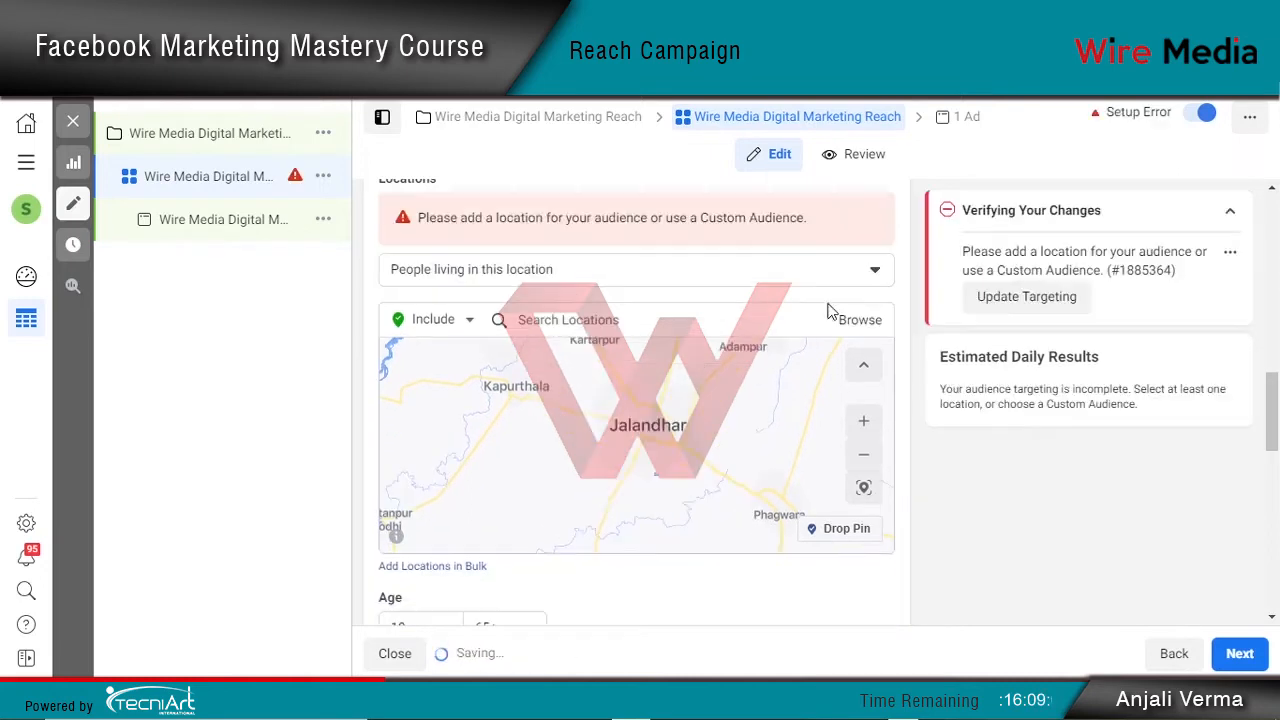
left_click(604, 319)
type("jalandhar")
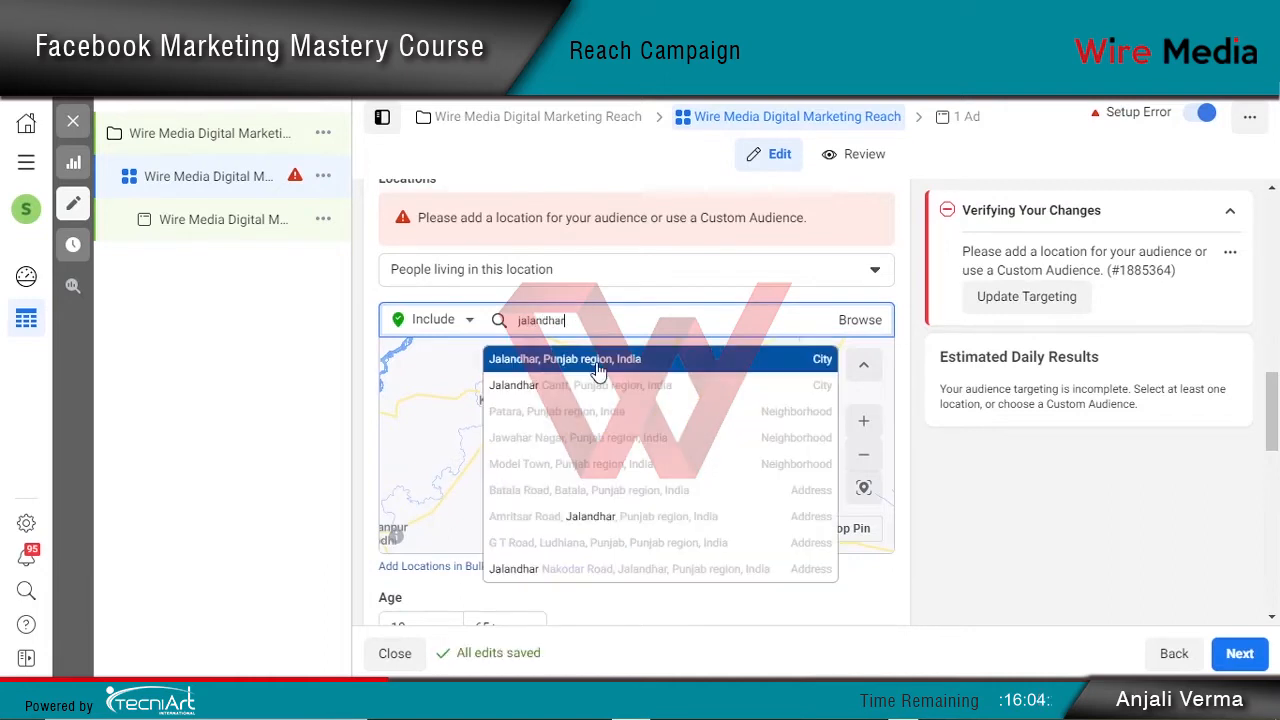
left_click(593, 363)
Reduce the radius around Jalandhar, Punjab region to 10 mi
right_click(649, 308)
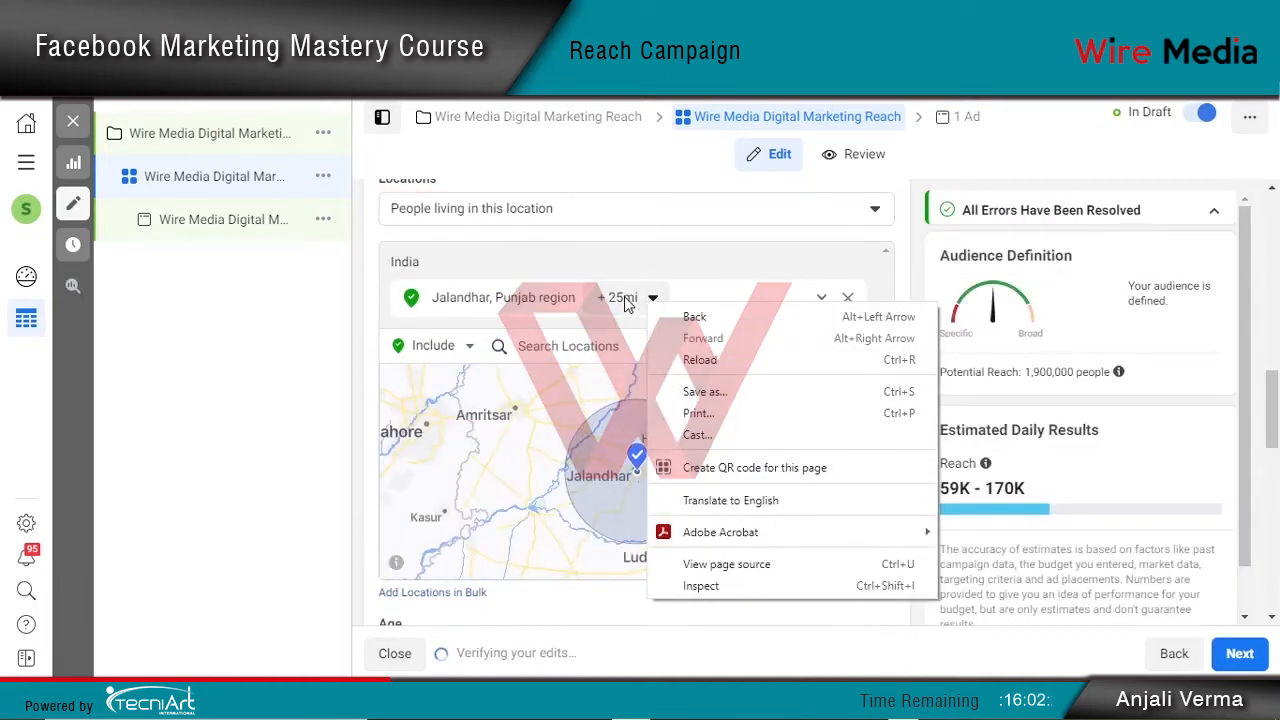
left_click(652, 298)
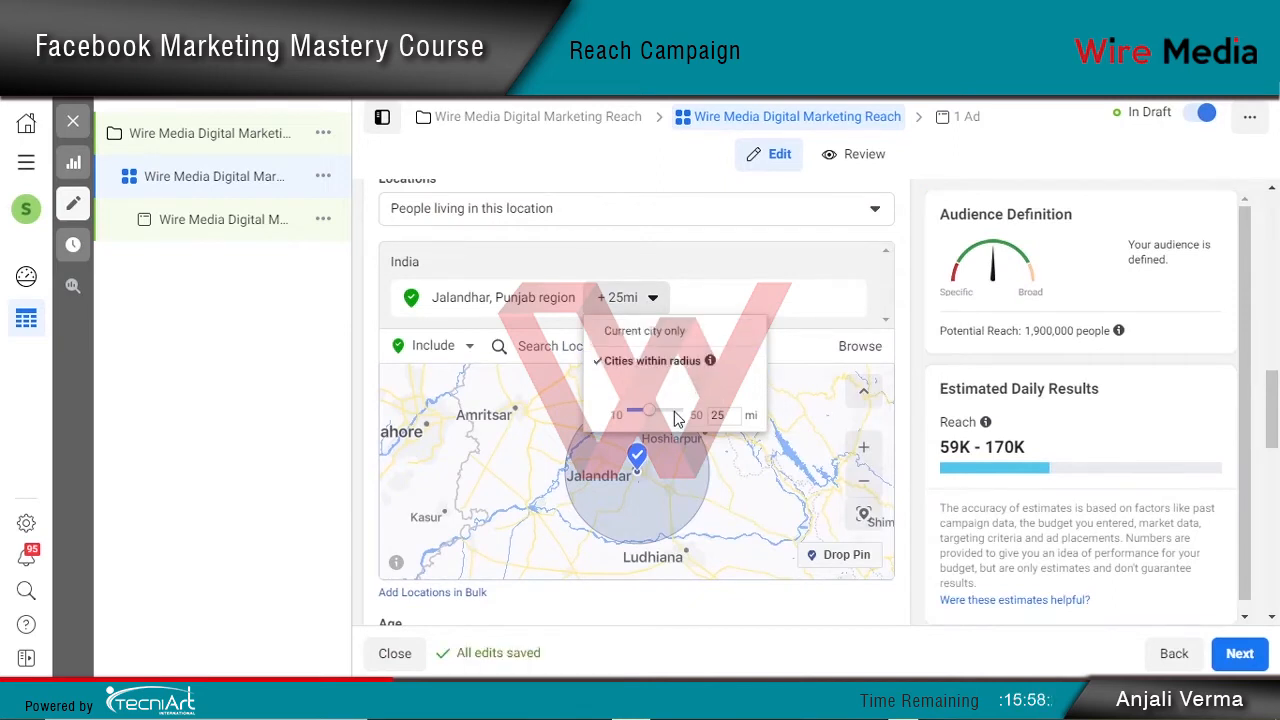
left_click_drag(649, 411, 616, 410)
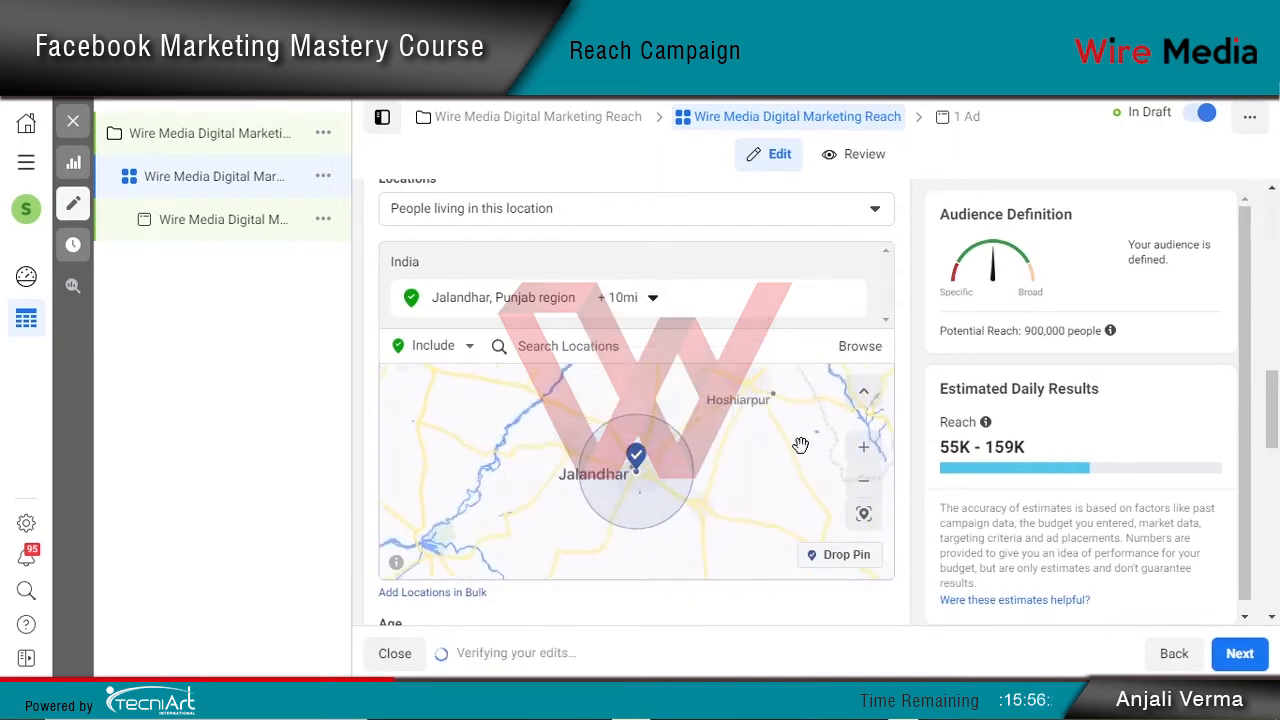
Set the audience age range to 25–50 and open the gender setting for editing
scroll(910, 507, "down", 5)
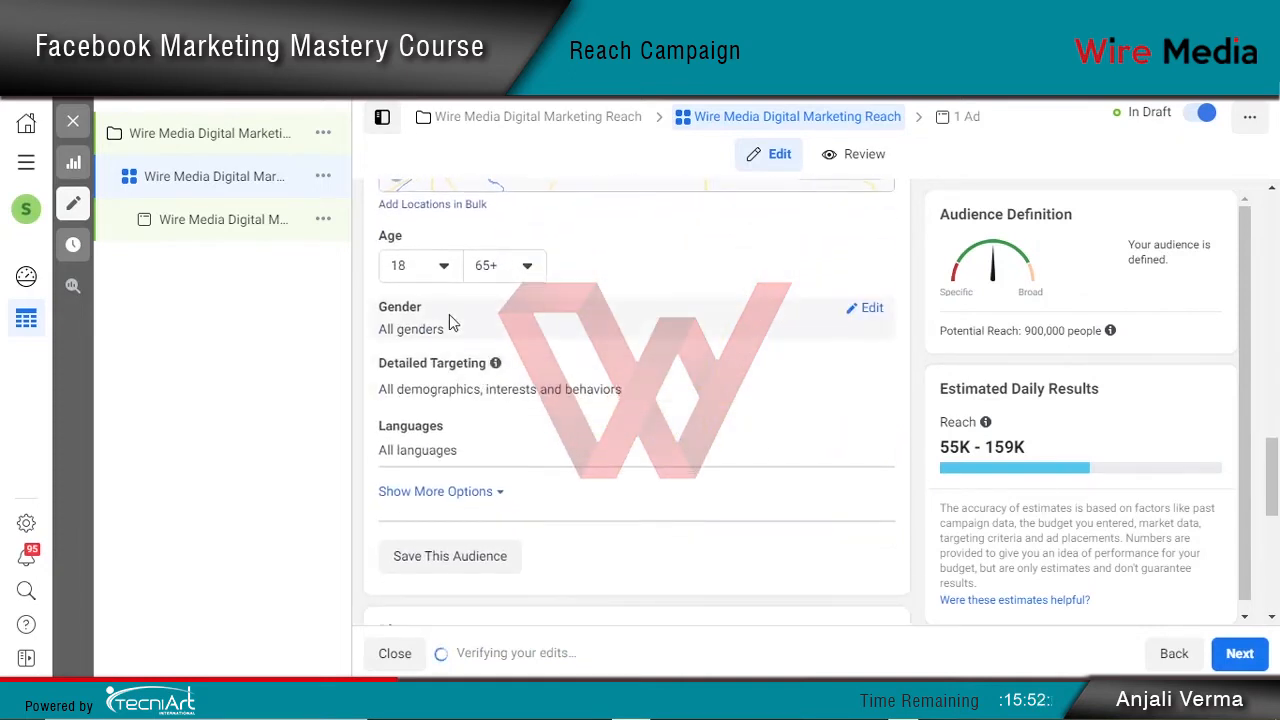
left_click(416, 272)
scroll(477, 463, "down", 3)
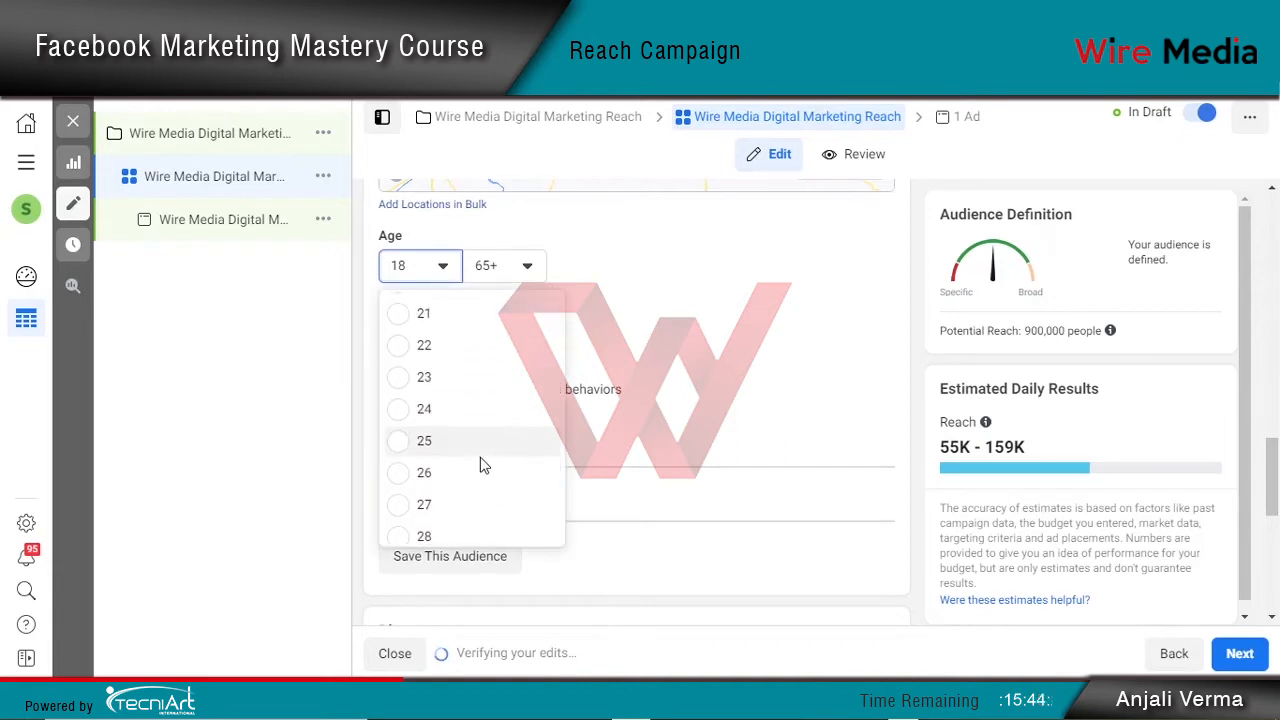
left_click(432, 441)
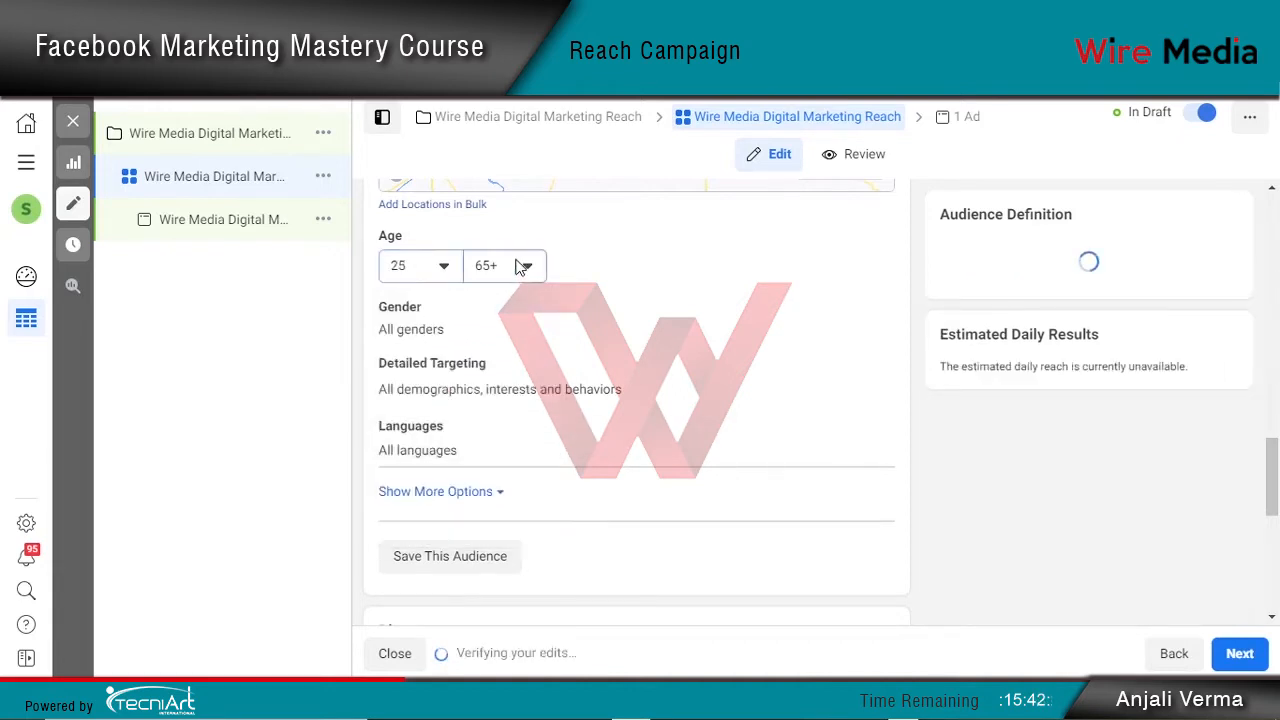
left_click(522, 264)
scroll(566, 391, "up", 3)
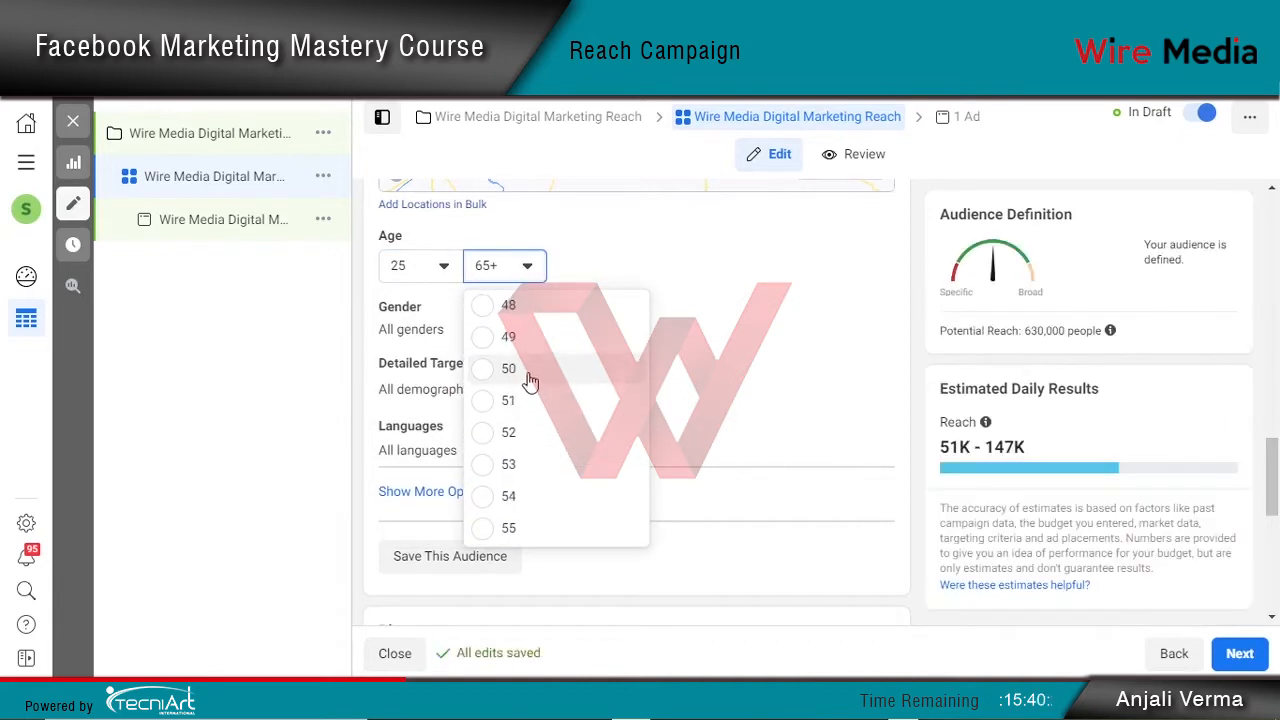
left_click(530, 376)
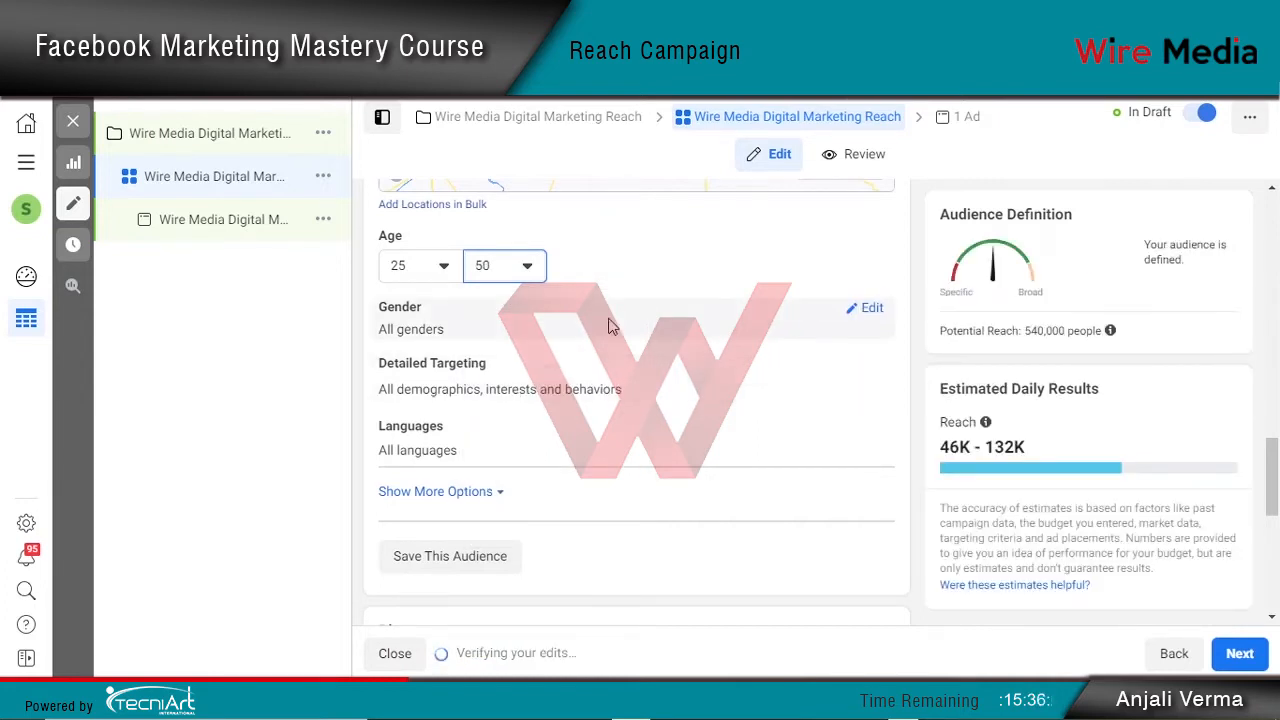
left_click(866, 312)
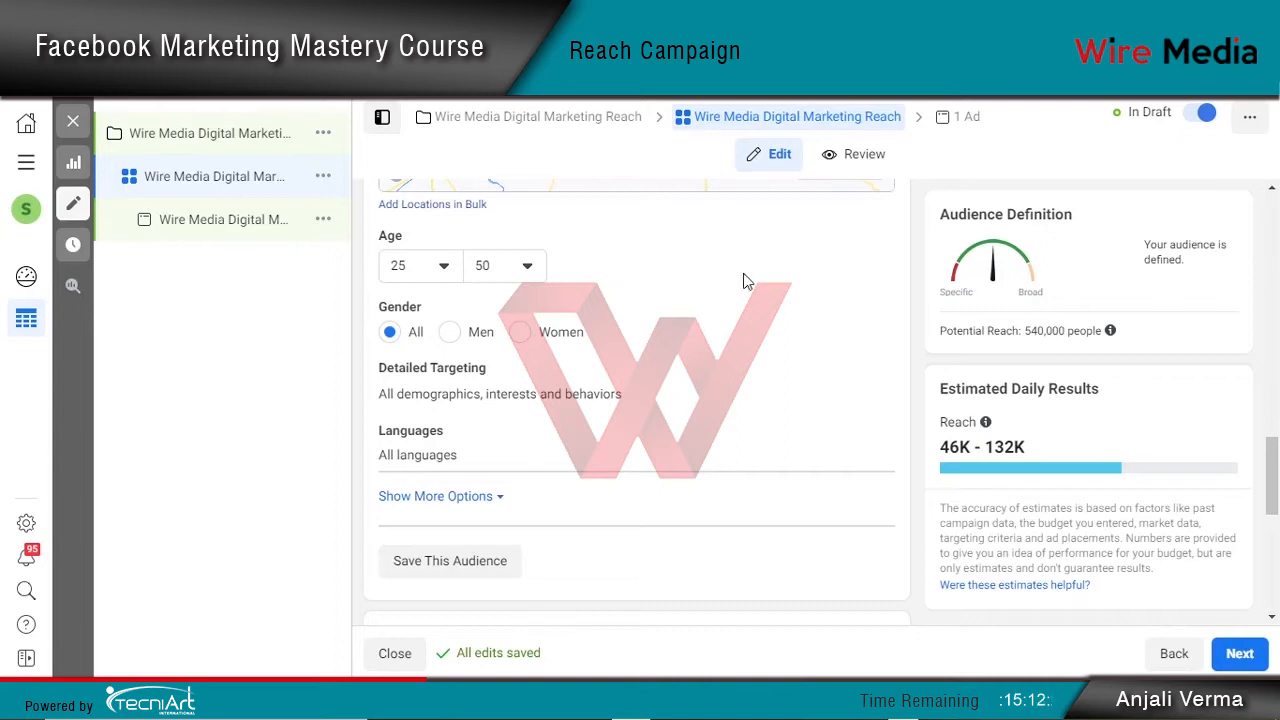
Open detailed targeting for editing and browse the Demographics categories, examining the Life Events options and the Birthday group
left_click(758, 394)
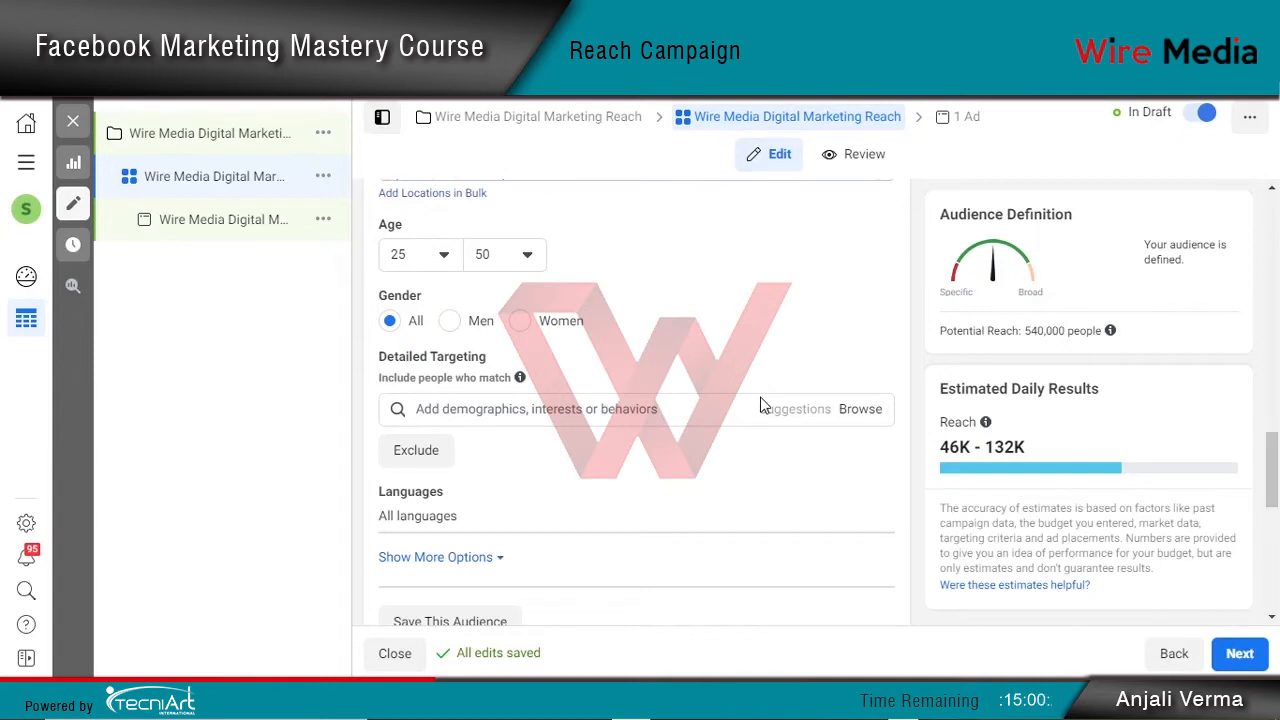
left_click(862, 410)
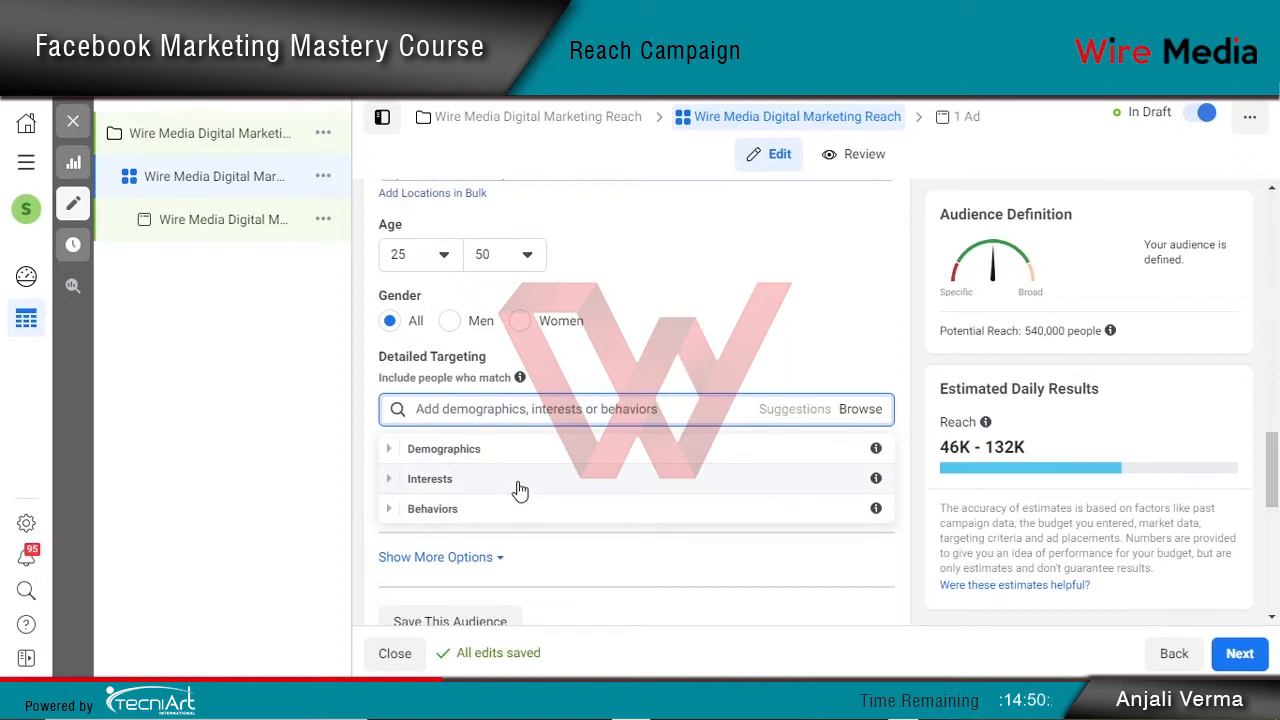
left_click(447, 466)
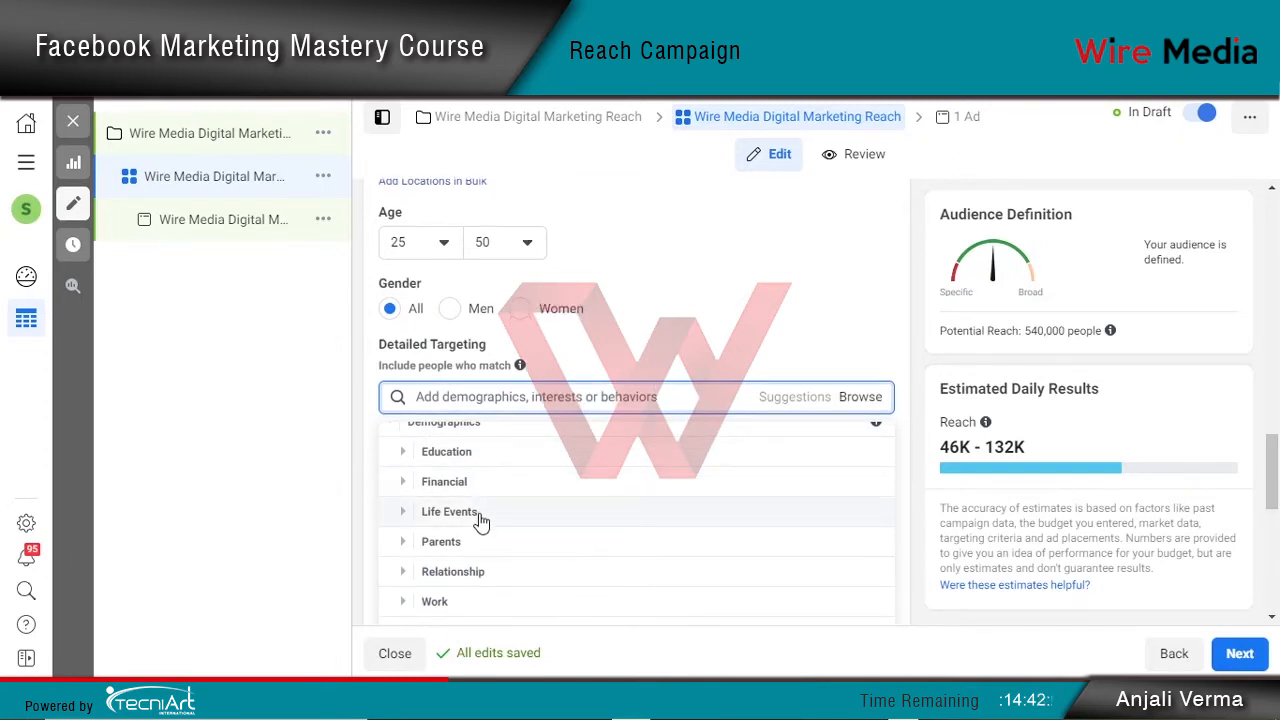
scroll(481, 522, "down", 1)
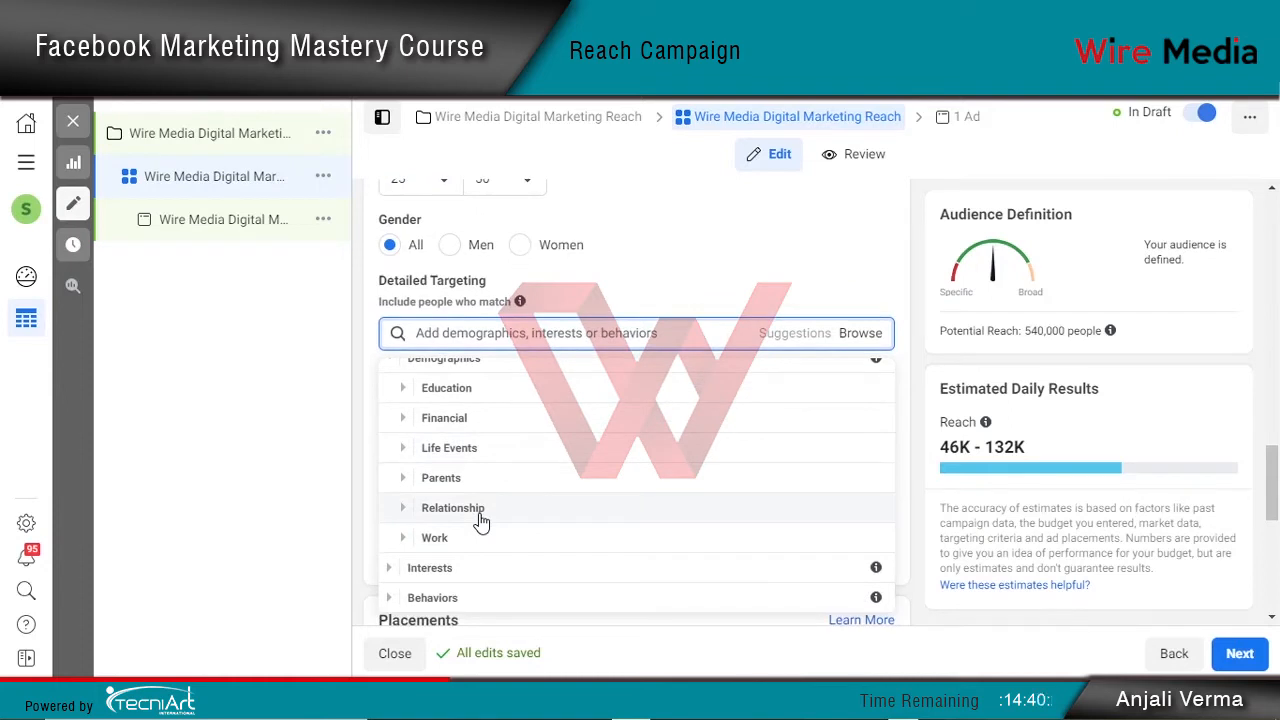
left_click(470, 448)
scroll(503, 475, "down", 1)
scroll(500, 458, "down", 2)
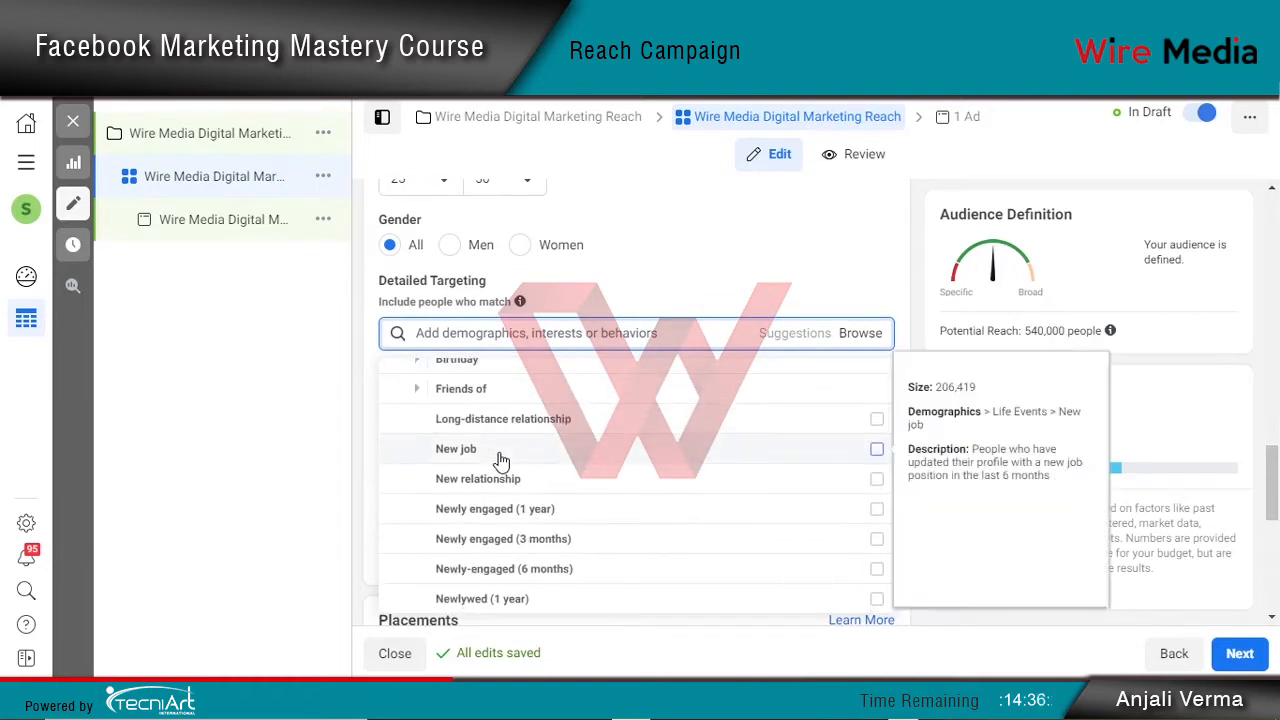
scroll(500, 430, "up", 2)
left_click(500, 408)
mouse_move(500, 429)
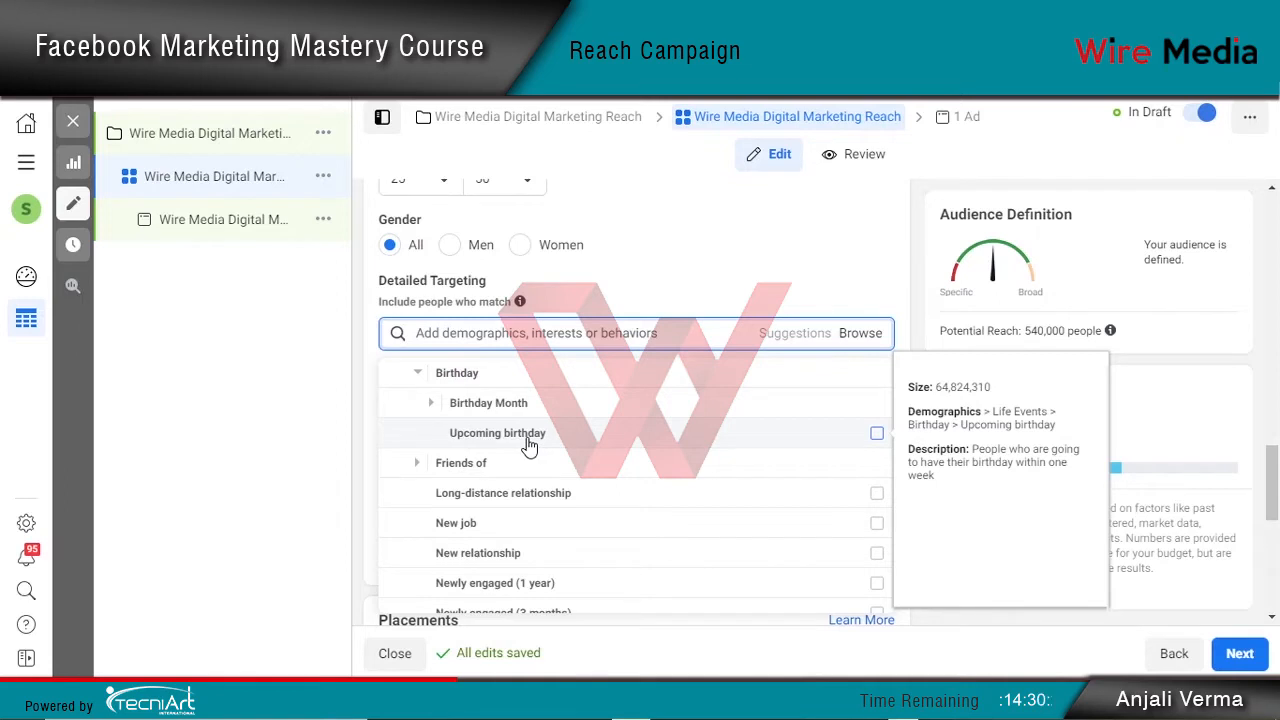
scroll(520, 455, "down", 1)
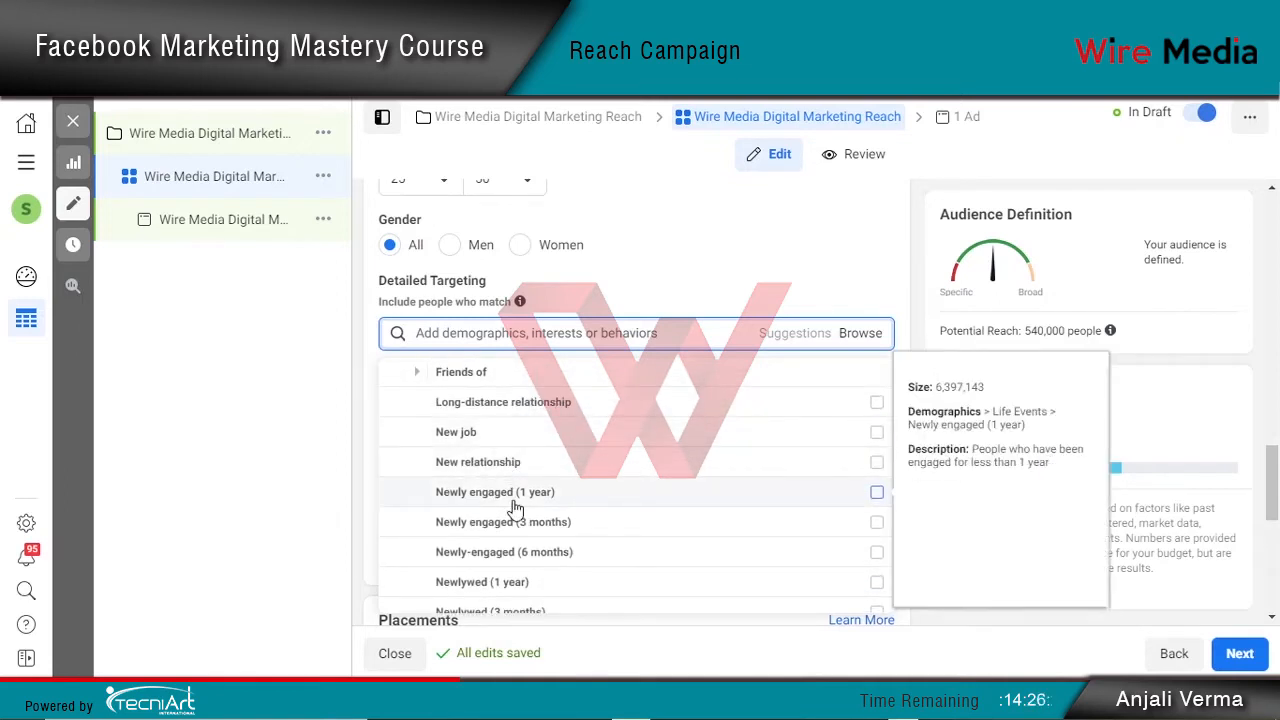
scroll(529, 506, "down", 1)
scroll(529, 502, "up", 5)
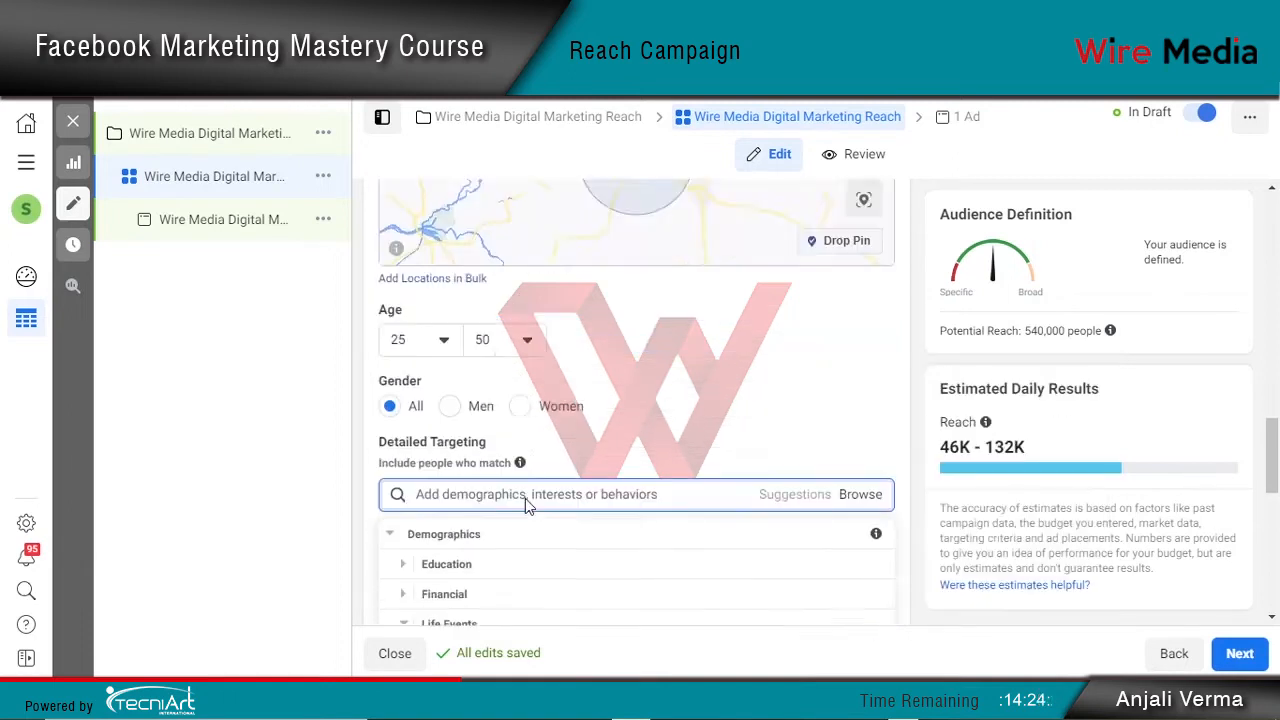
scroll(475, 514, "down", 1)
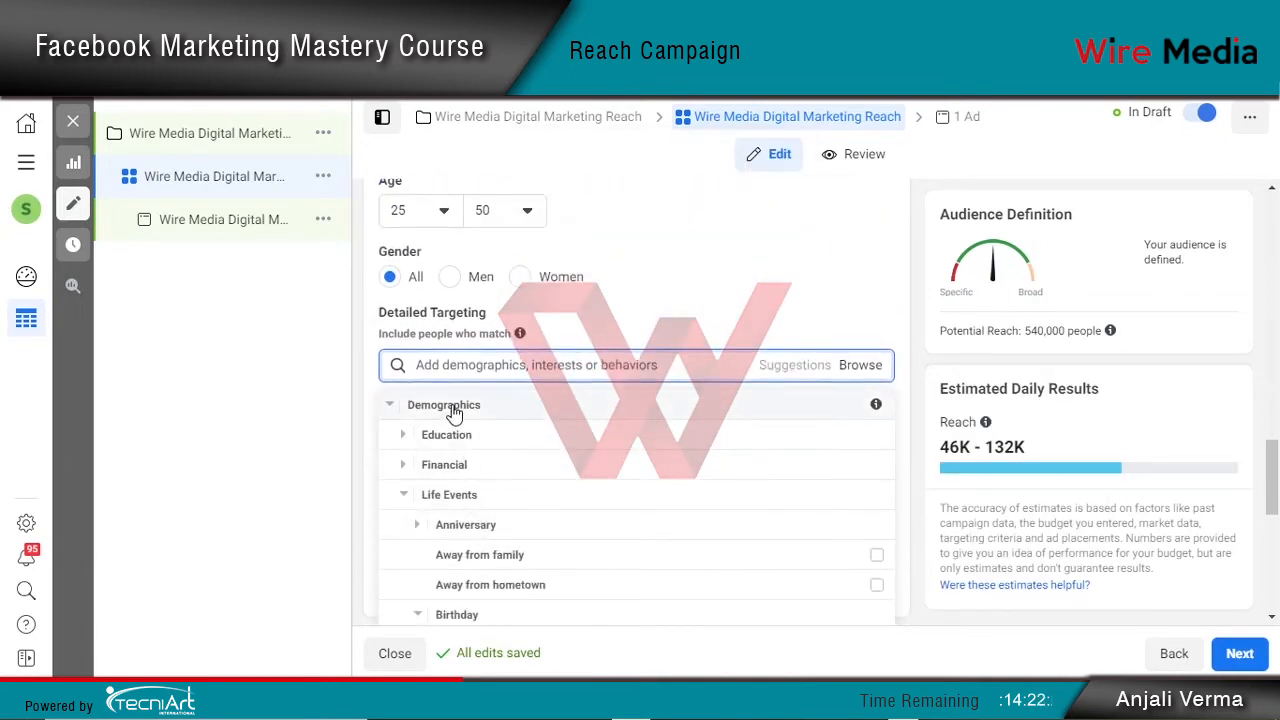
left_click(451, 407)
Browse the Interests categories in detailed targeting and examine the options under Business and industry
left_click(457, 437)
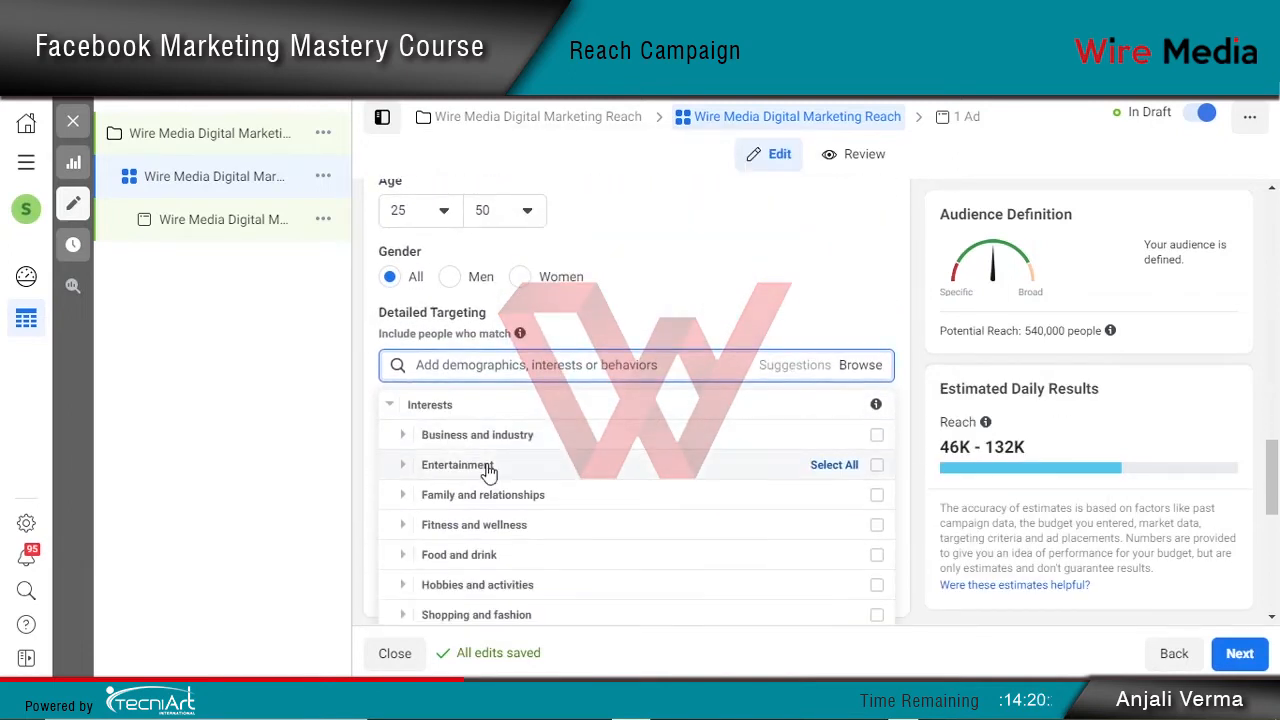
left_click(502, 446)
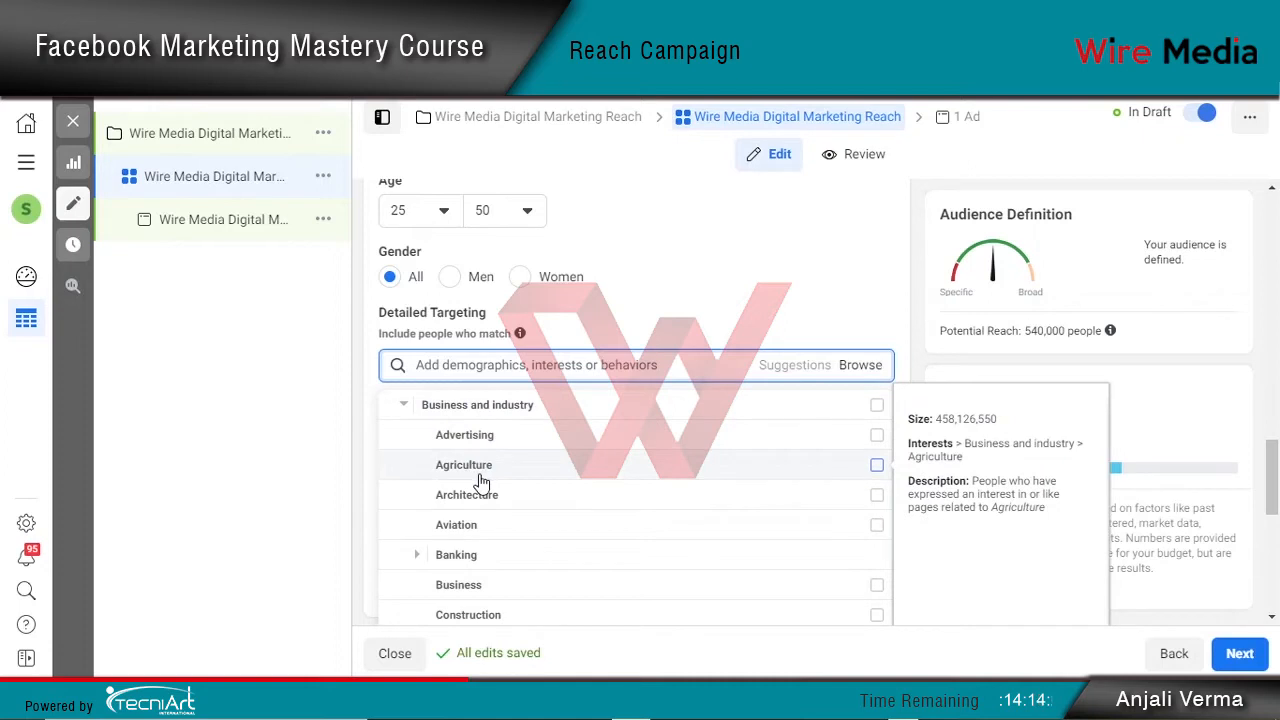
scroll(486, 543, "down", 1)
scroll(487, 544, "up", 1)
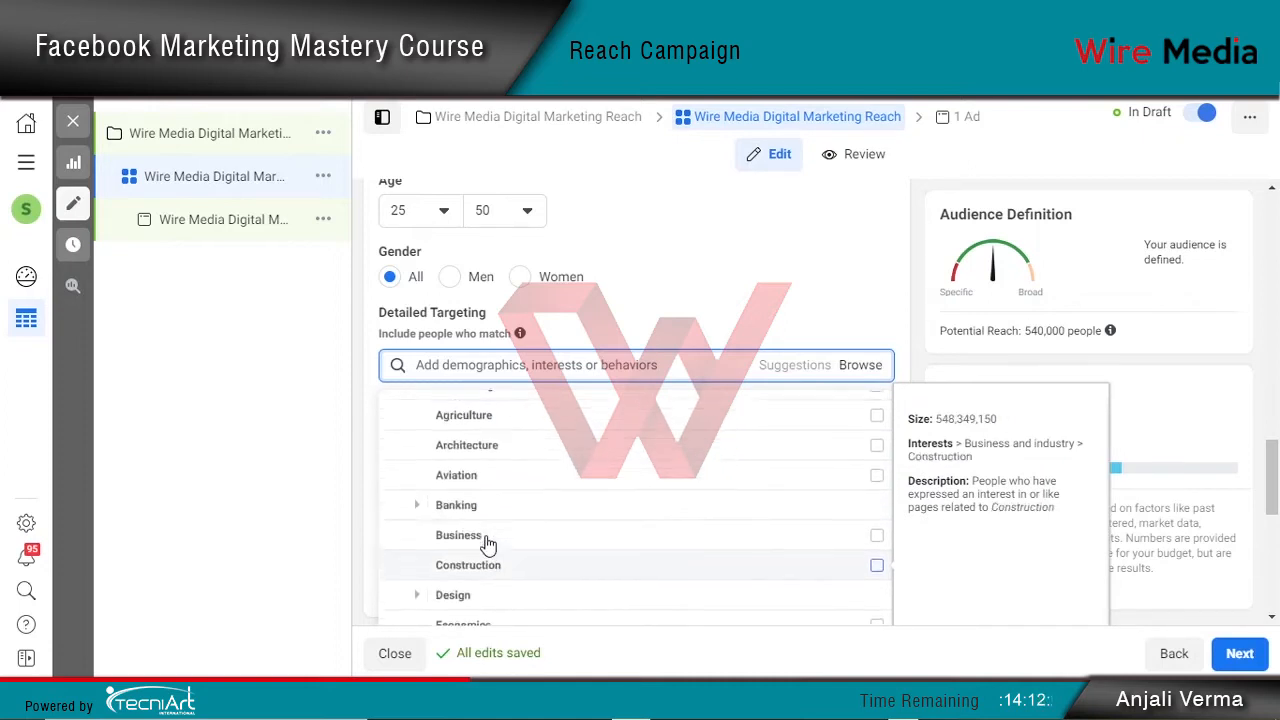
left_click(493, 403)
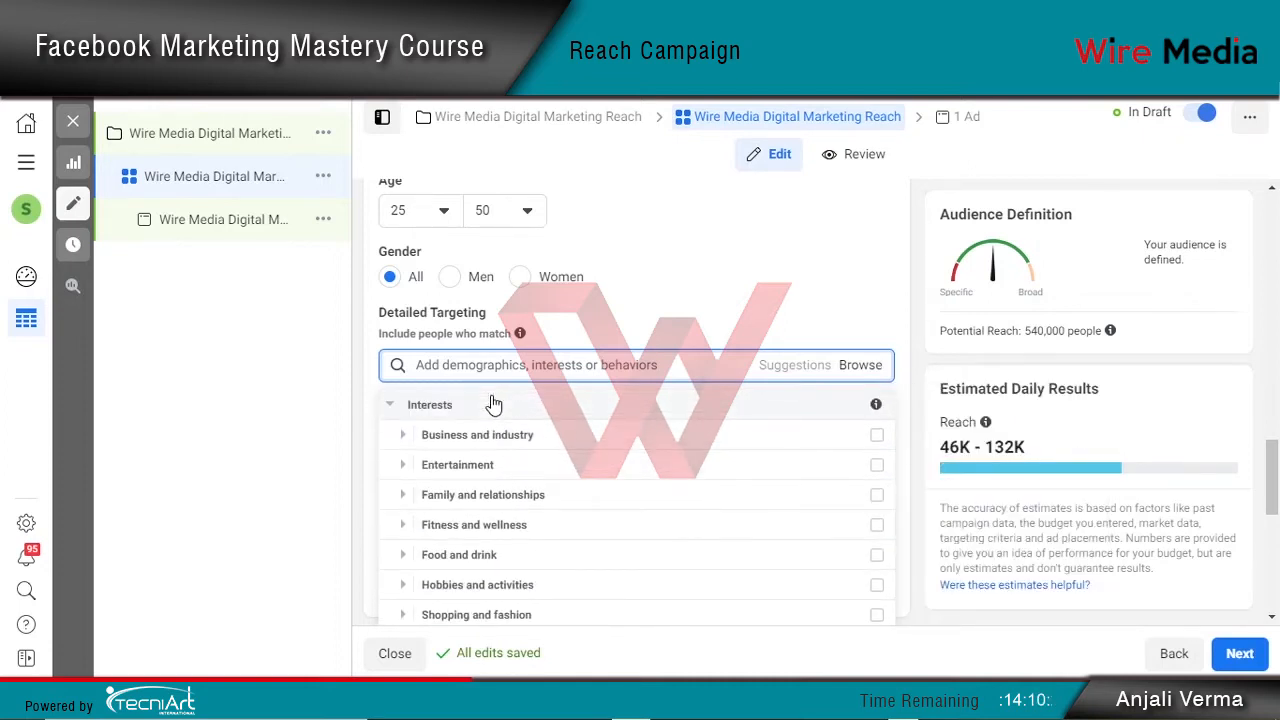
left_click(471, 420)
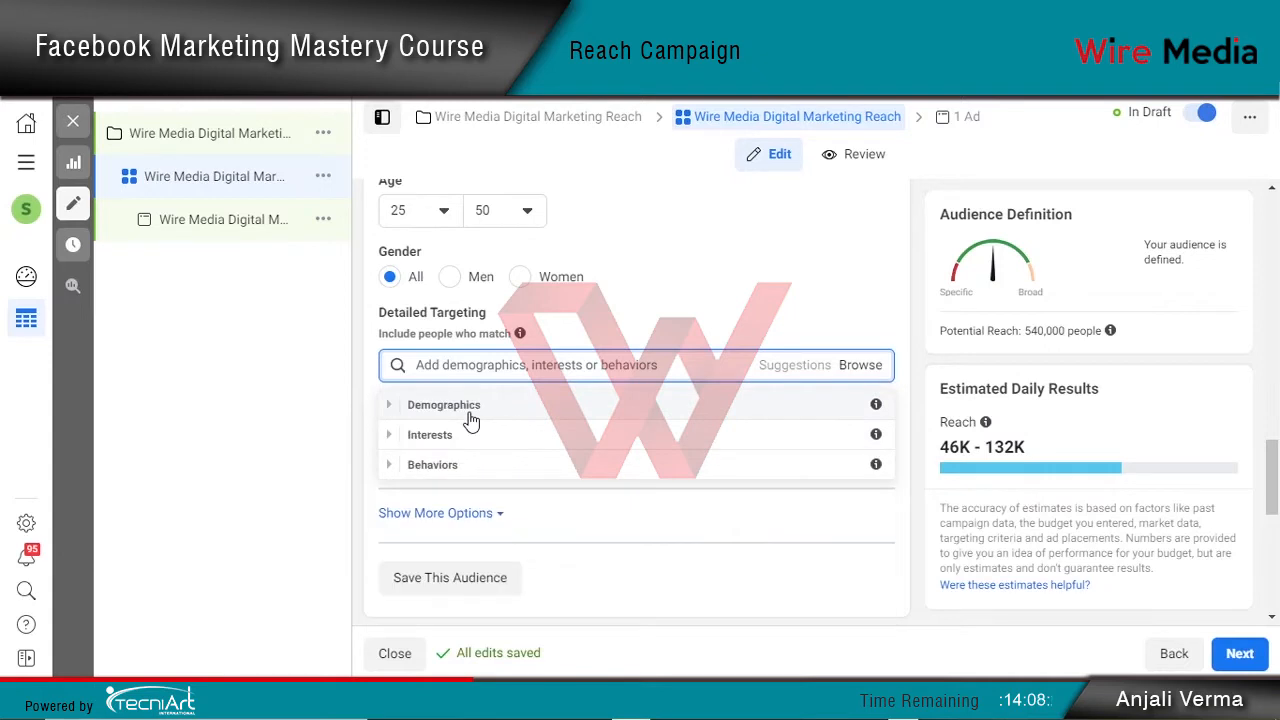
Browse the Behaviors categories in detailed targeting, examining Anniversary, Consumer Classification and Digital activities
left_click(452, 470)
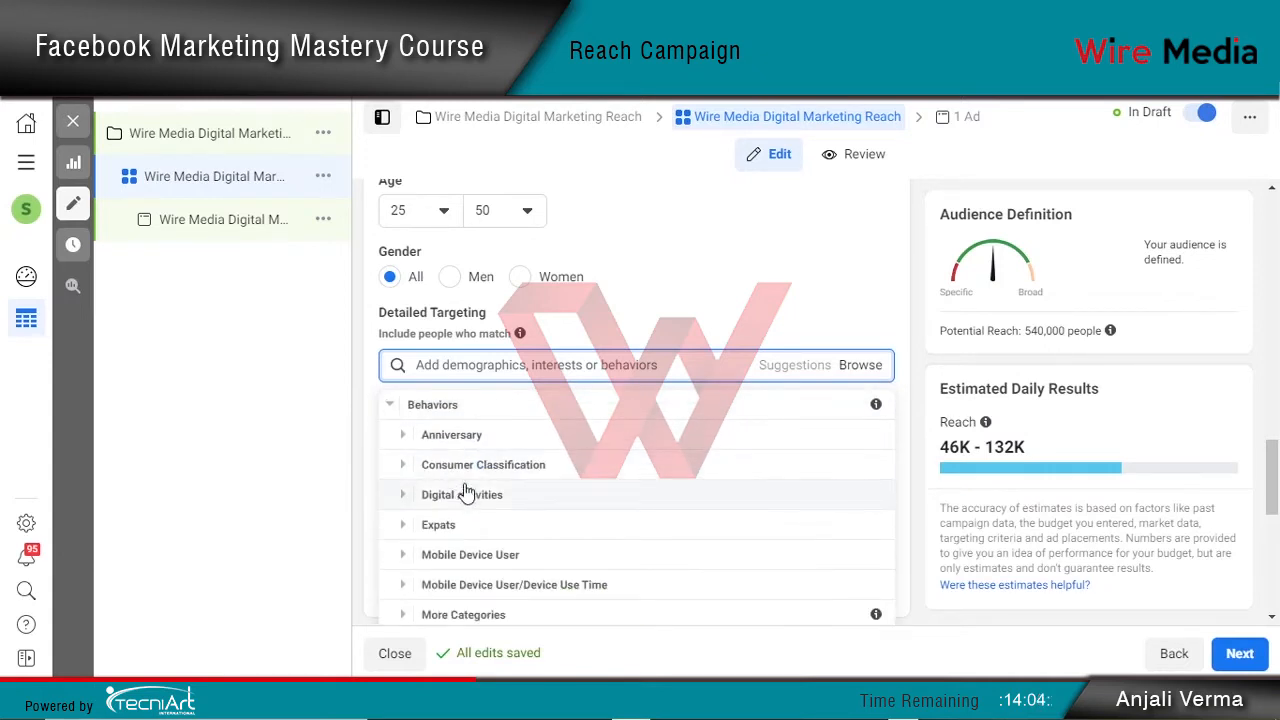
left_click(478, 437)
left_click(476, 466)
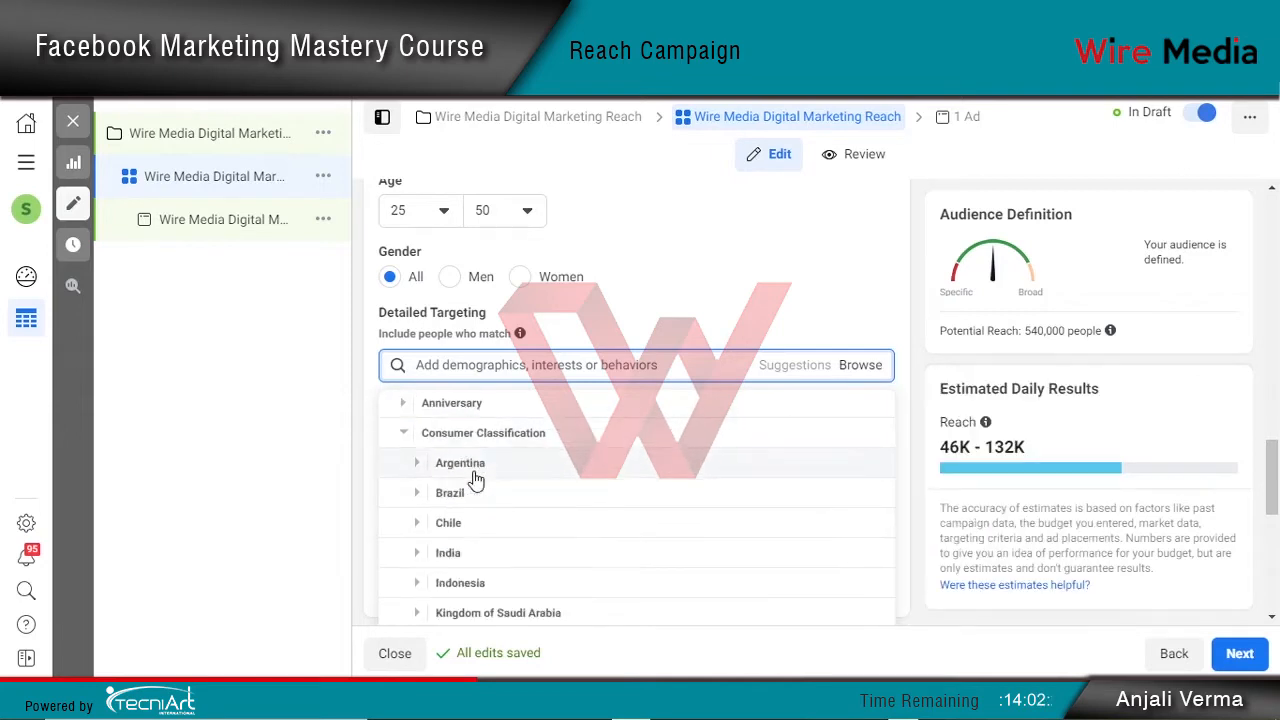
scroll(514, 491, "down", 5)
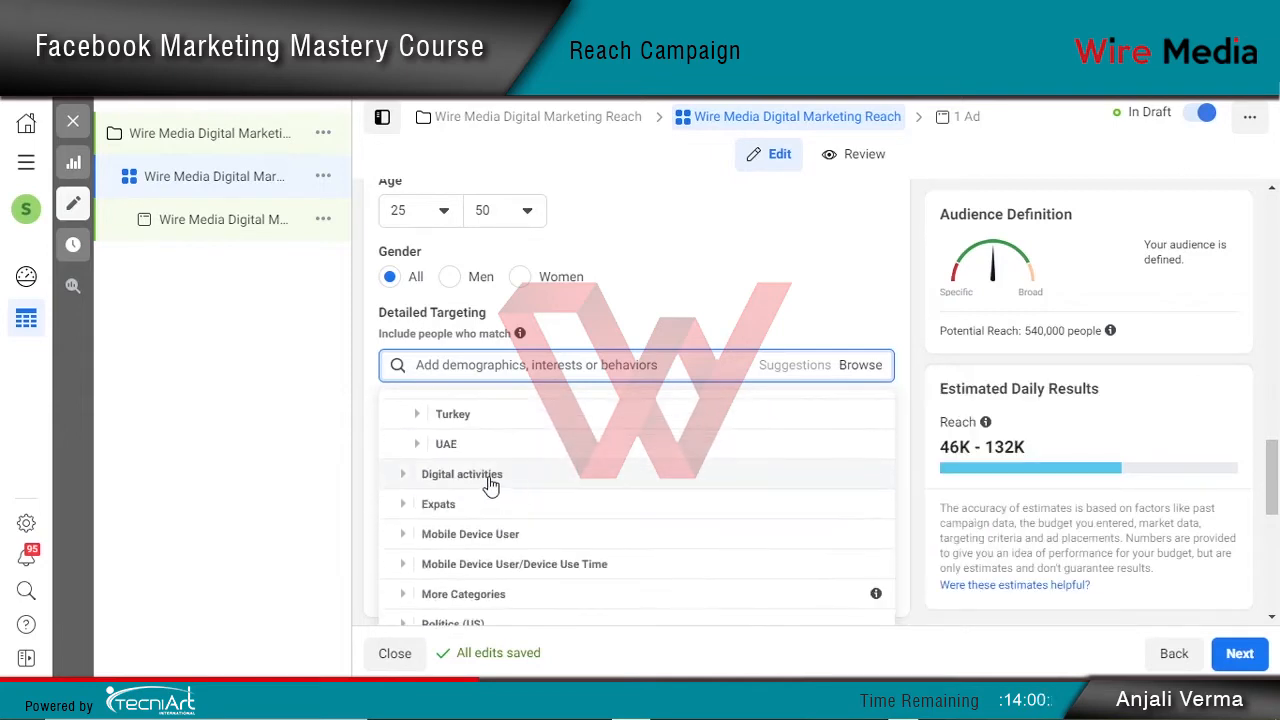
left_click(492, 480)
scroll(516, 523, "down", 2)
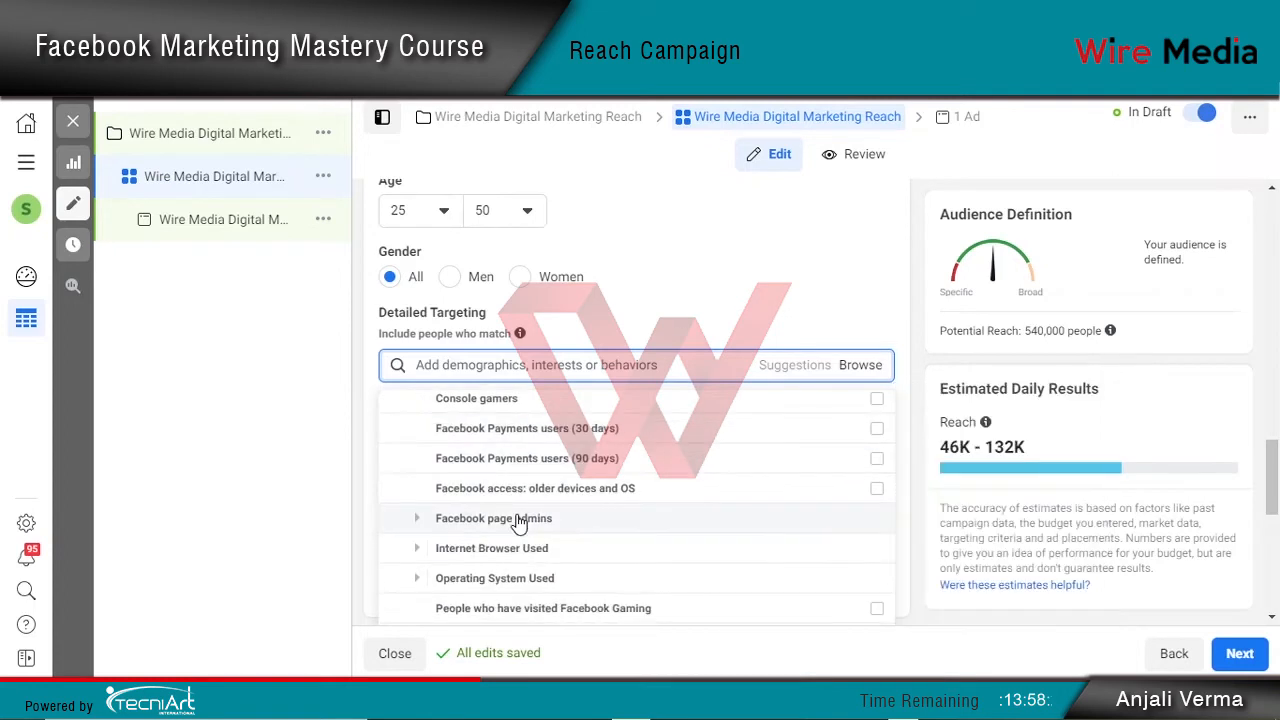
scroll(517, 523, "up", 15)
left_click(448, 508)
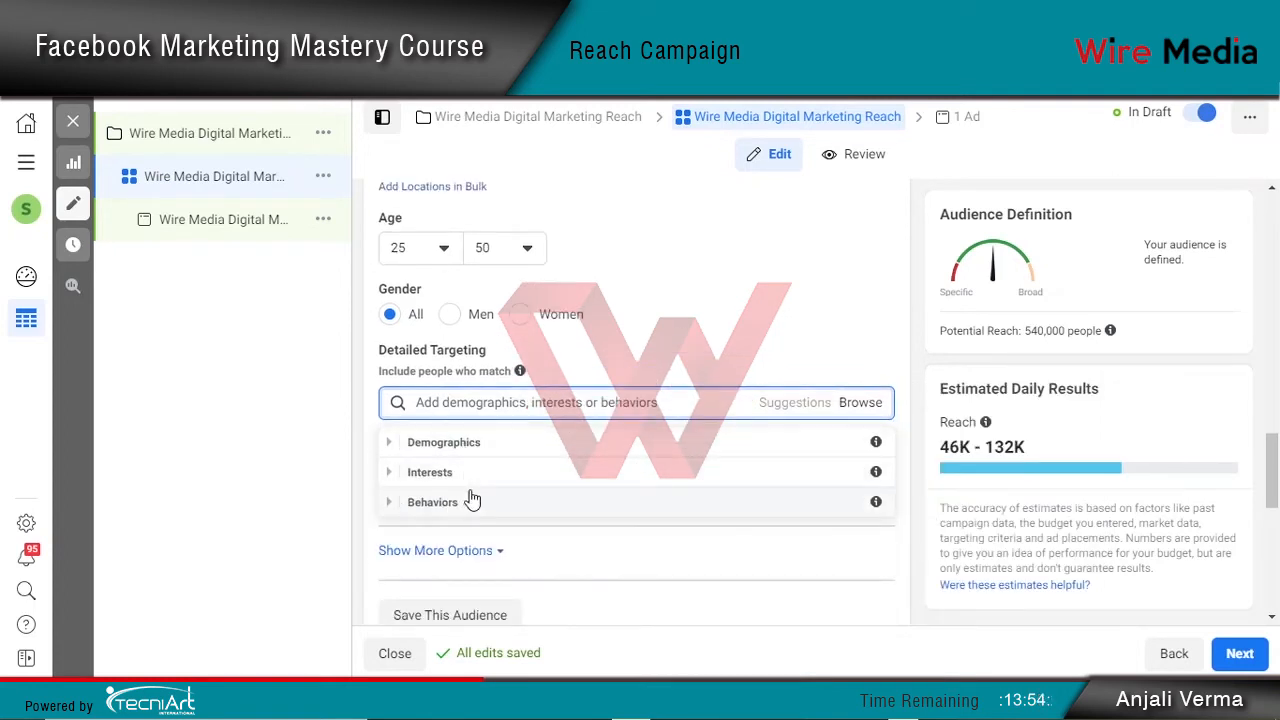
Search detailed targeting for "business owners" and include the Employers option Business Owners
left_click(466, 405)
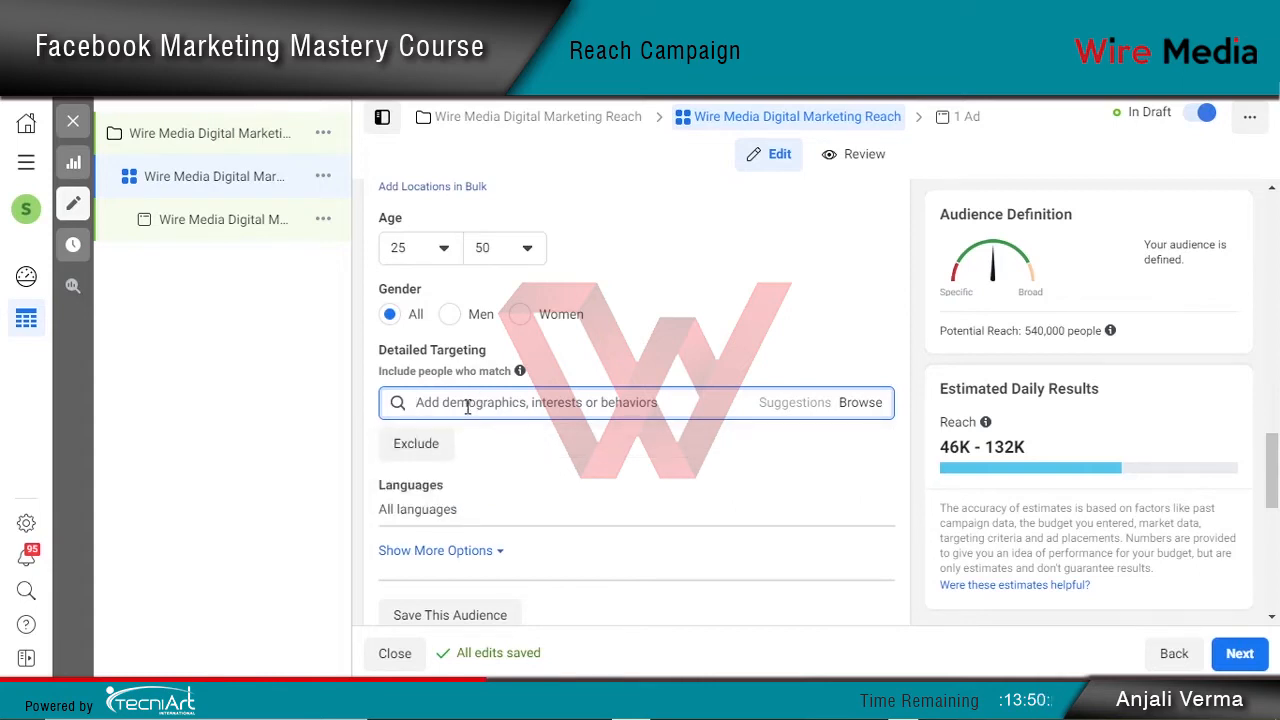
type("business owners")
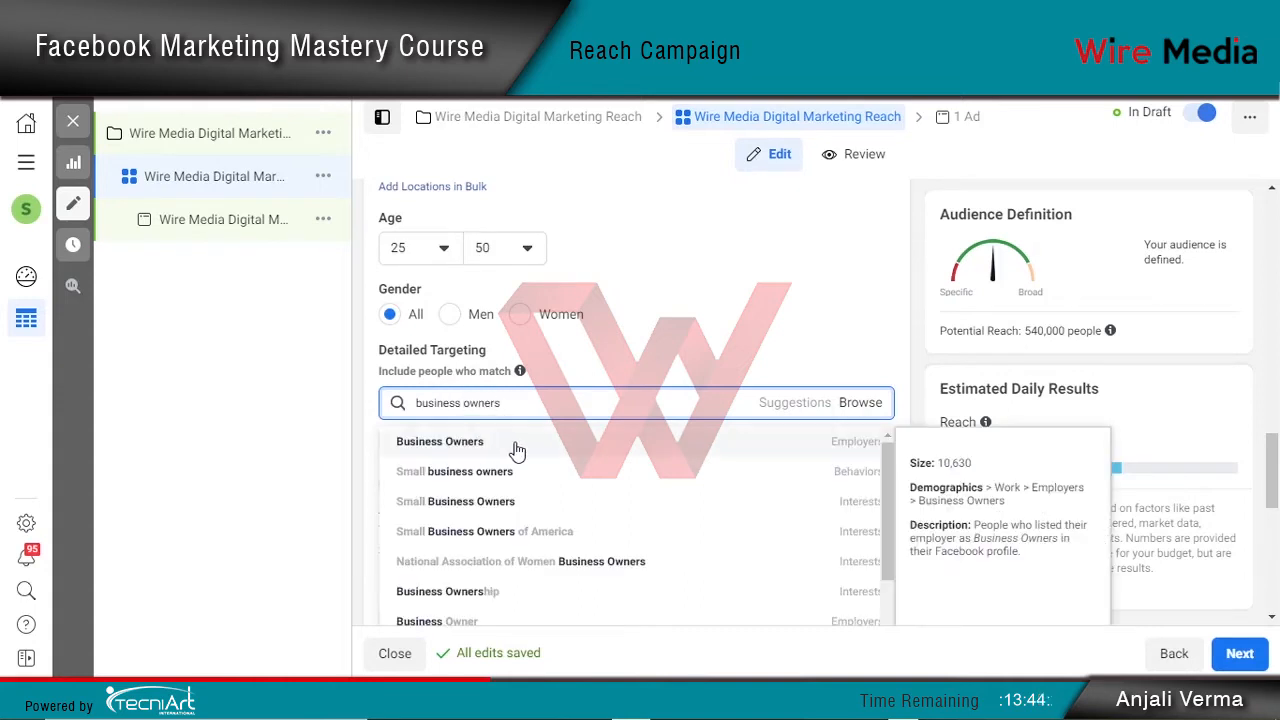
left_click(853, 452)
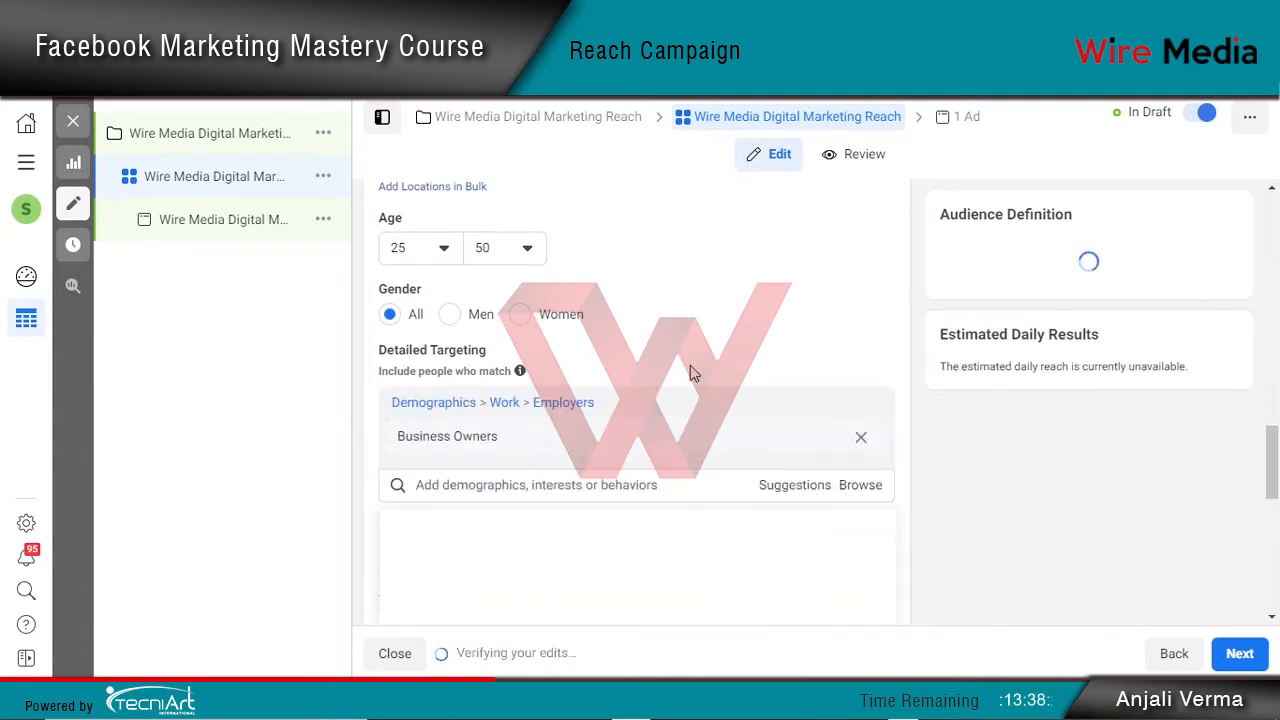
Open the detailed targeting suggestions and examine the related employer, job title and behavior options
scroll(628, 333, "down", 1)
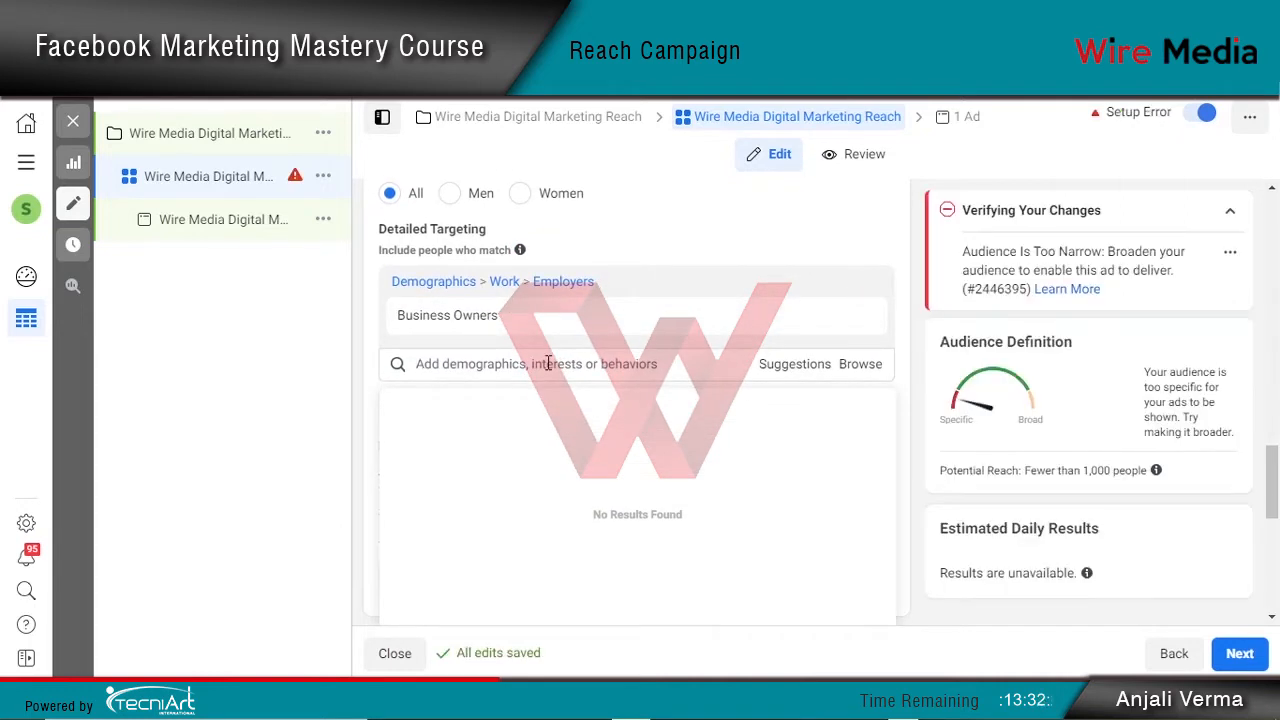
left_click(810, 372)
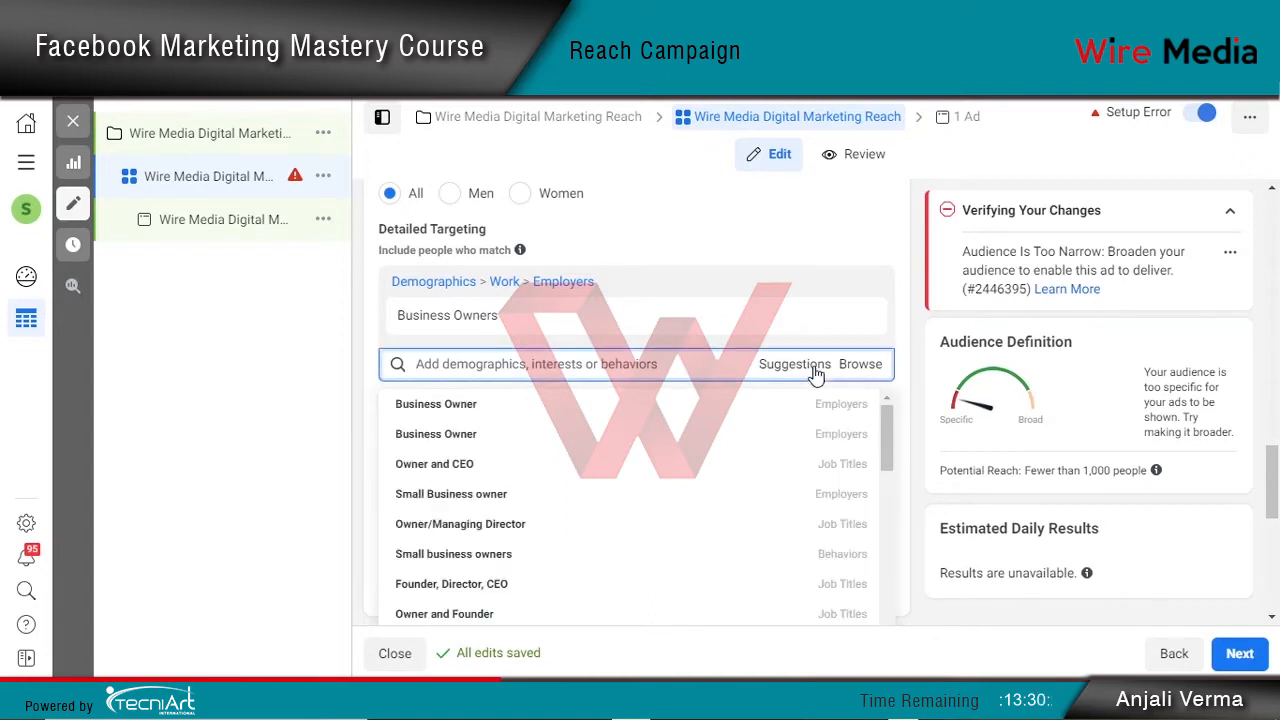
mouse_move(796, 428)
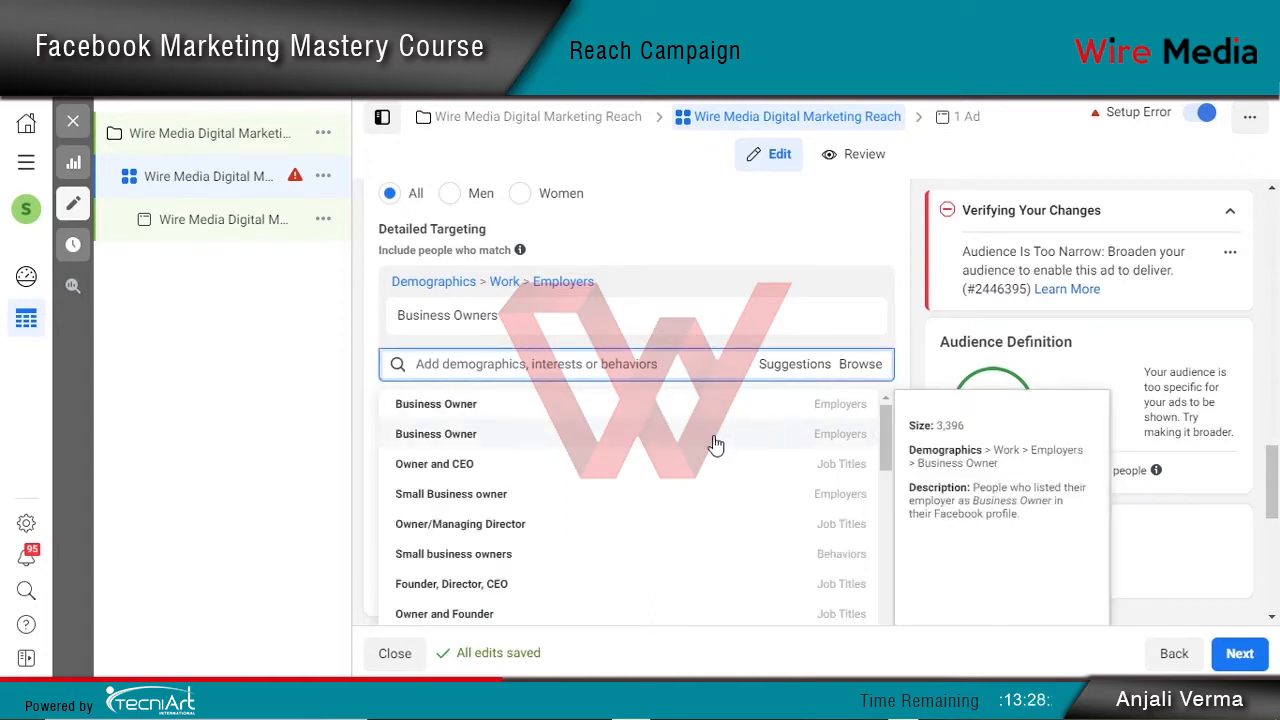
scroll(714, 441, "up", 1)
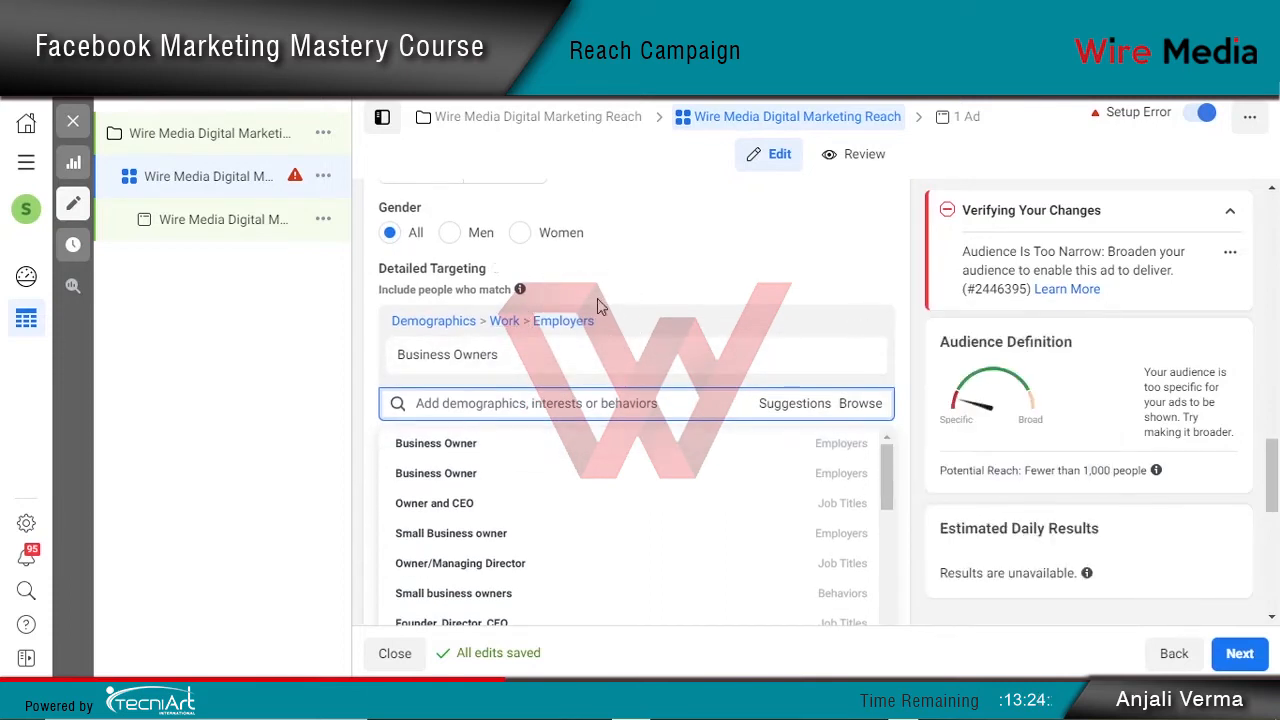
scroll(628, 280, "down", 1)
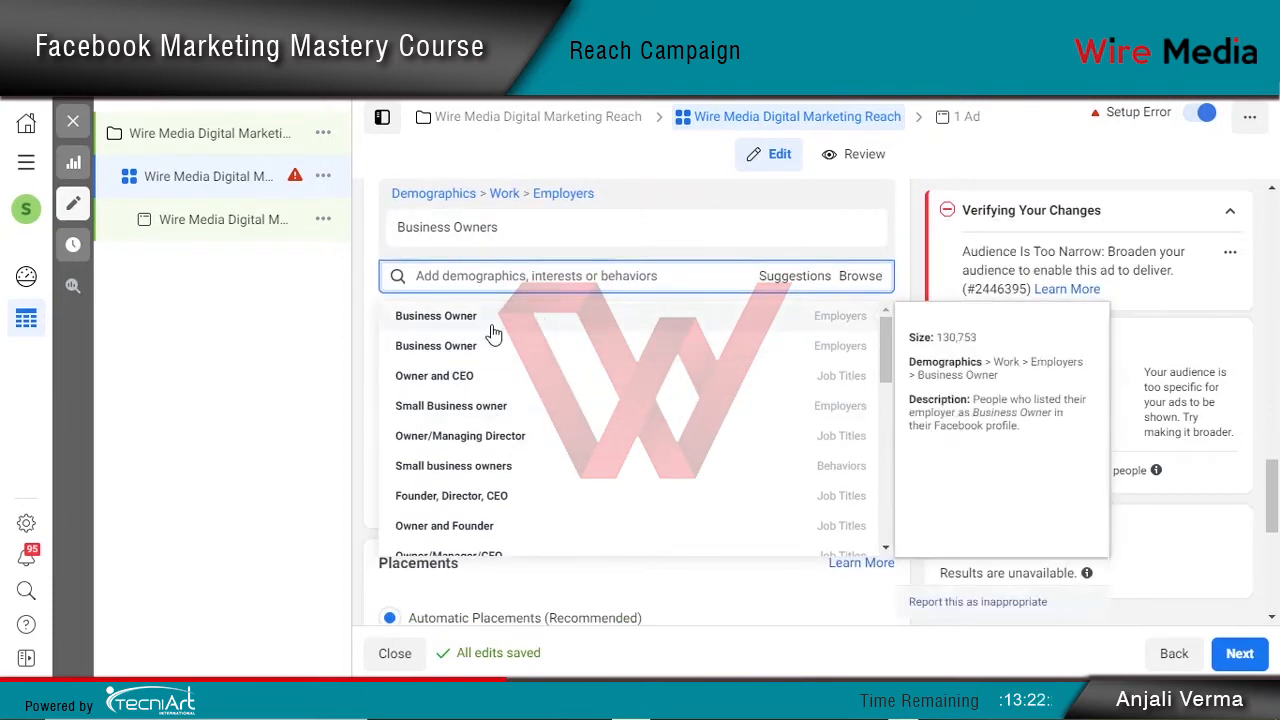
scroll(600, 414, "up", 1)
scroll(549, 451, "down", 3)
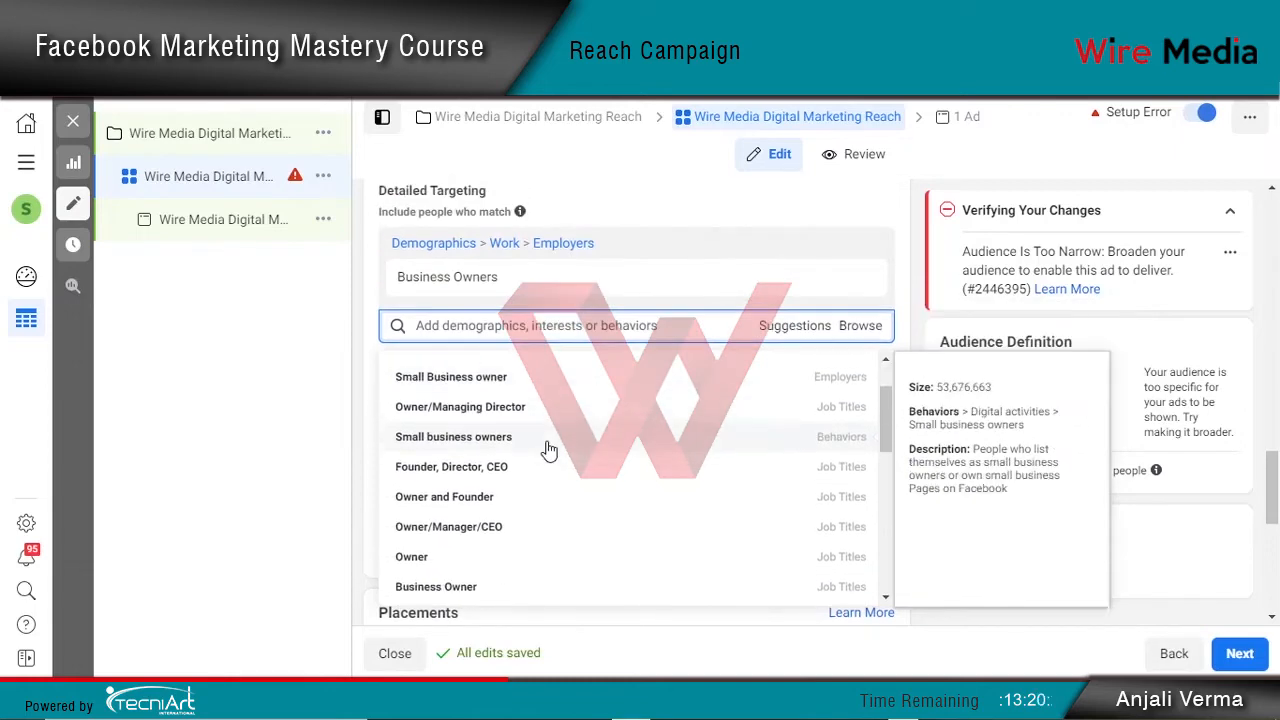
scroll(549, 451, "up", 5)
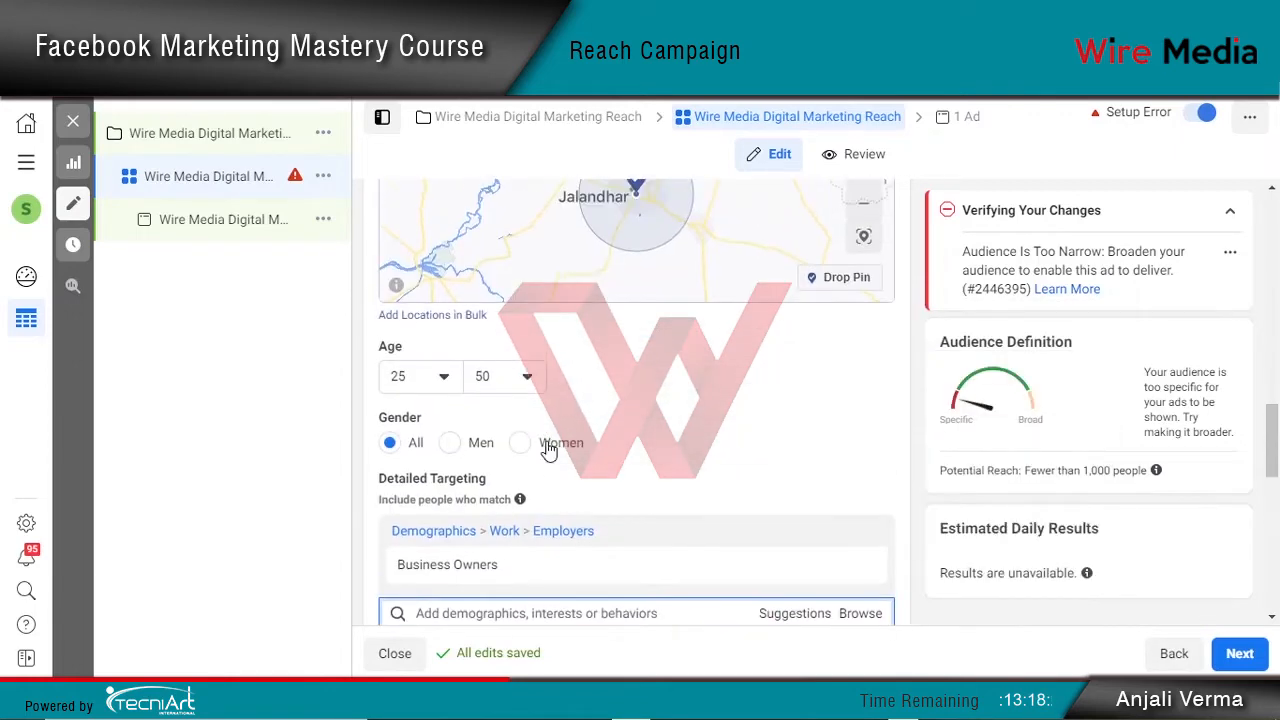
scroll(617, 360, "down", 2)
scroll(617, 358, "down", 1)
scroll(600, 451, "down", 1)
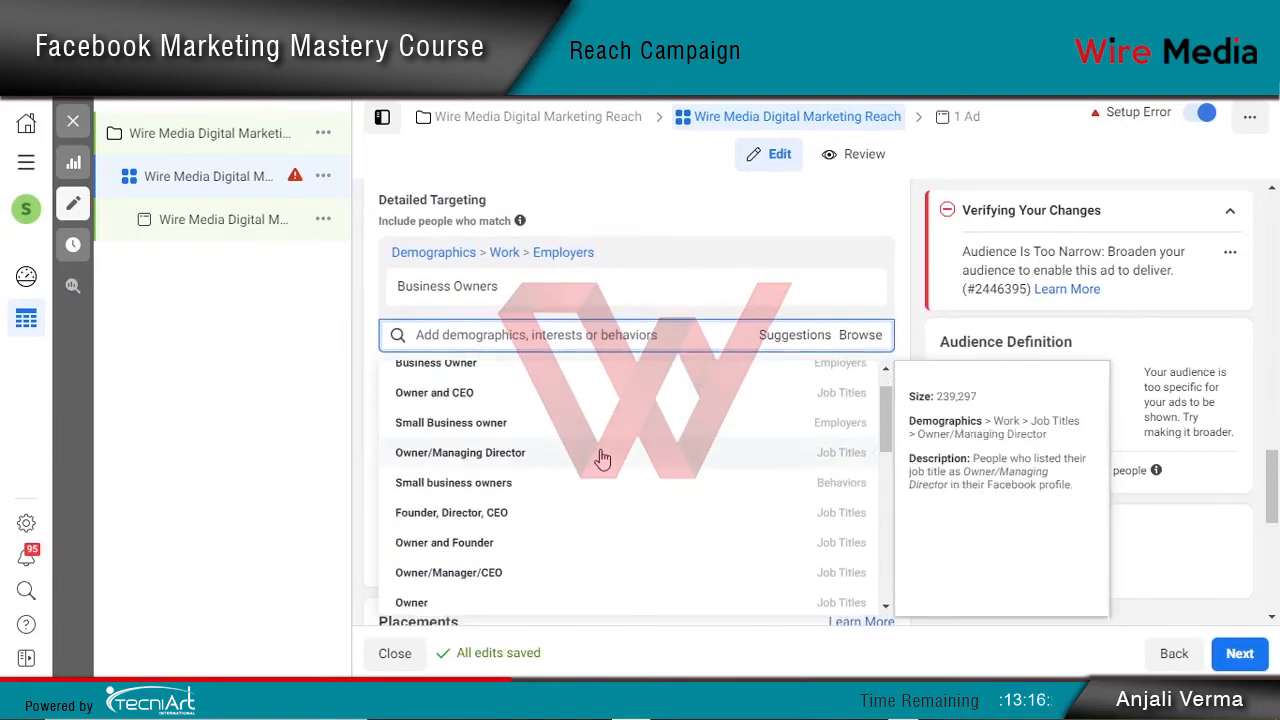
scroll(600, 451, "up", 1)
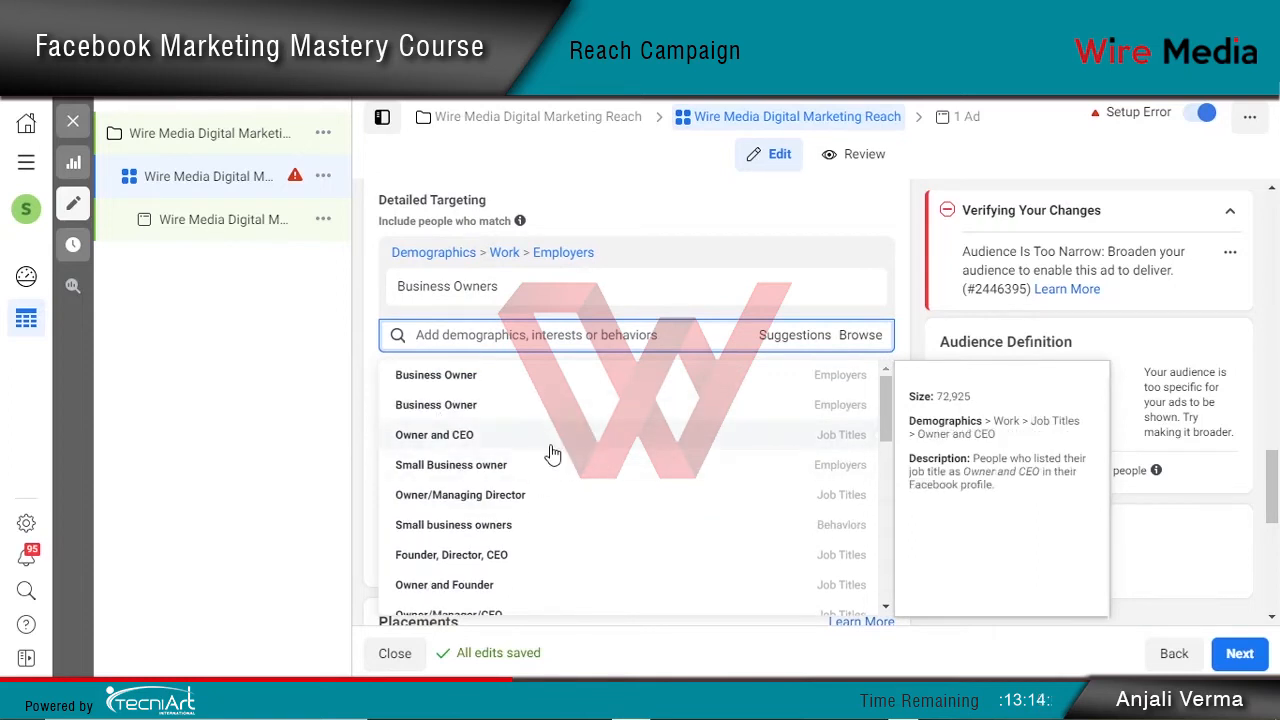
left_click(794, 337)
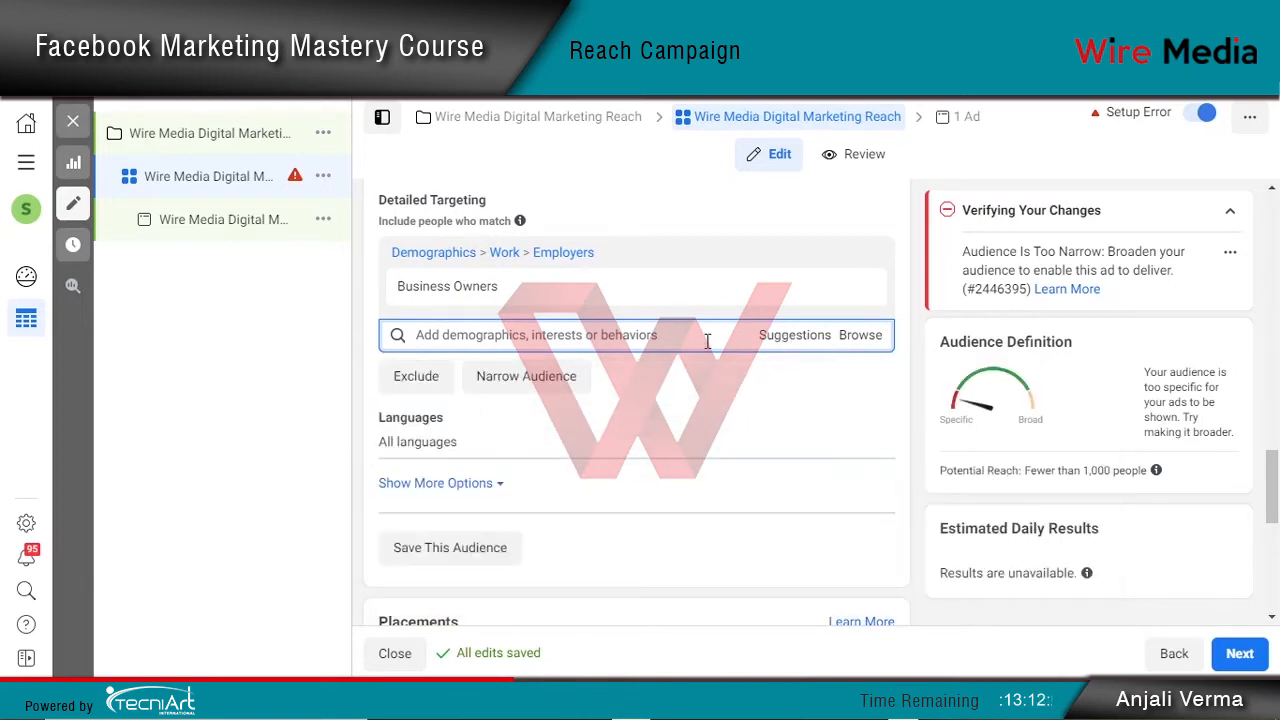
Browse the detailed targeting interests and include Advertising under Business and industry
left_click(870, 335)
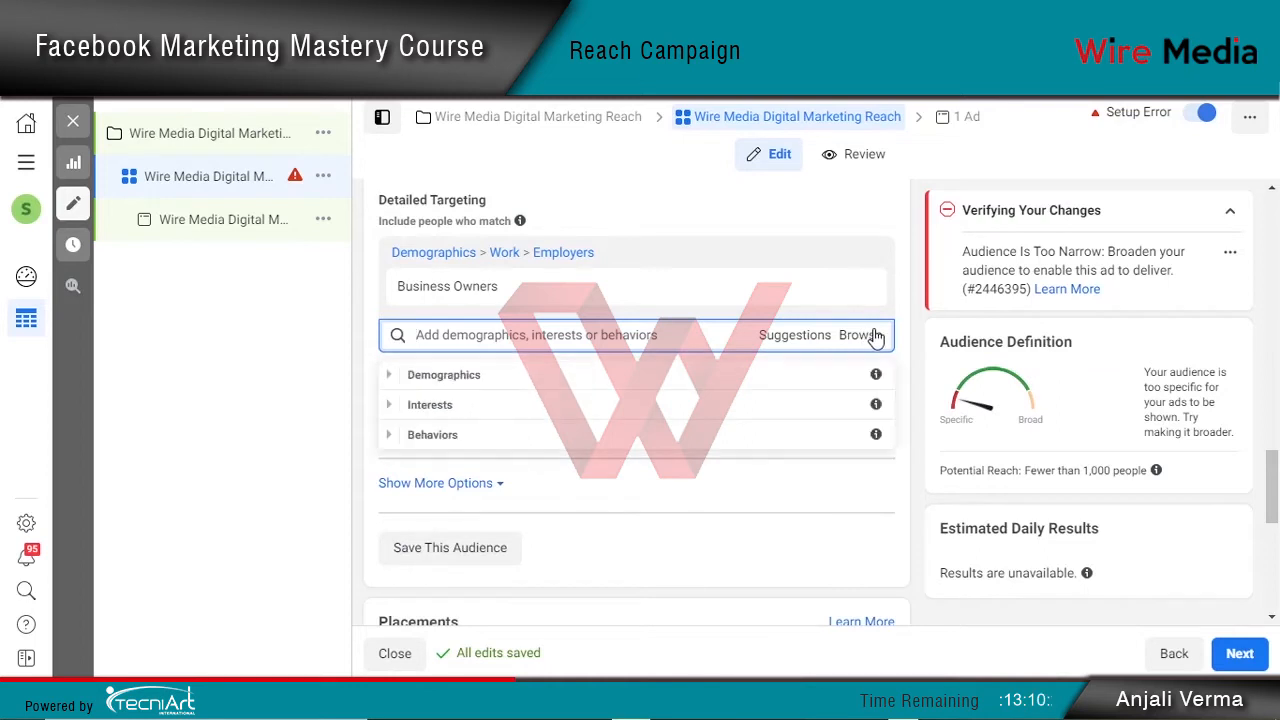
left_click(440, 405)
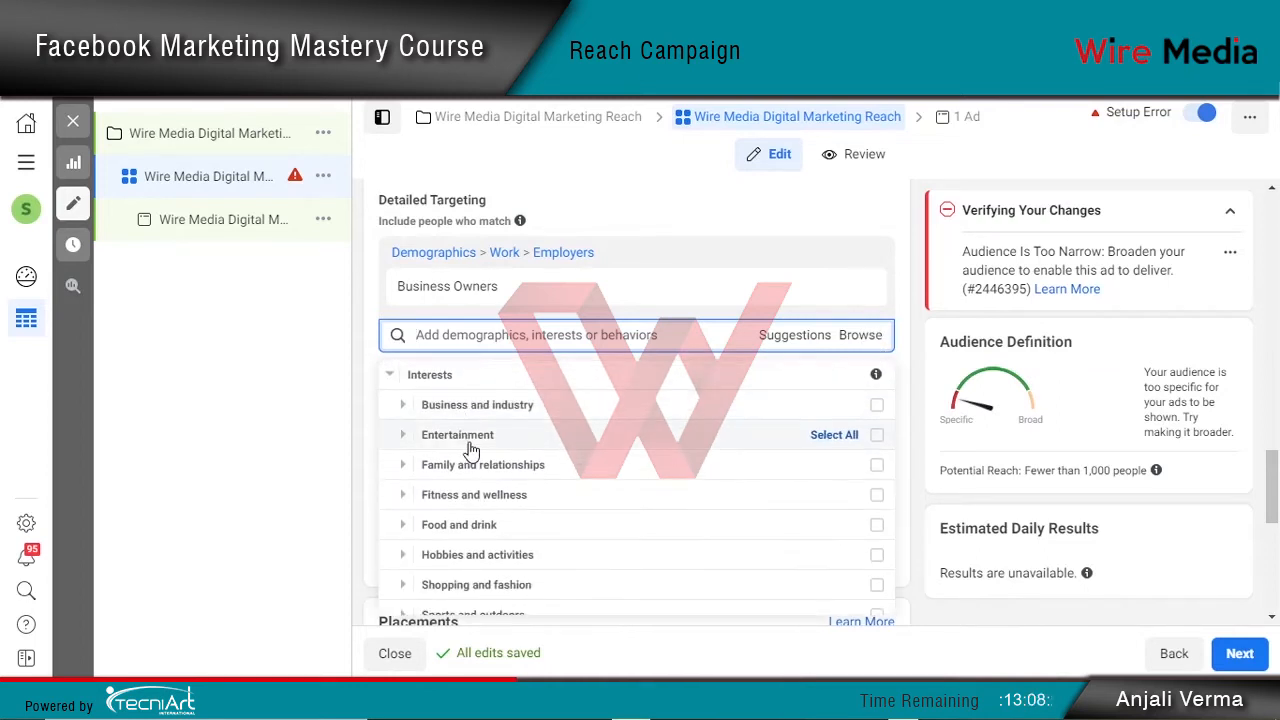
scroll(471, 450, "down", 1)
scroll(471, 450, "up", 1)
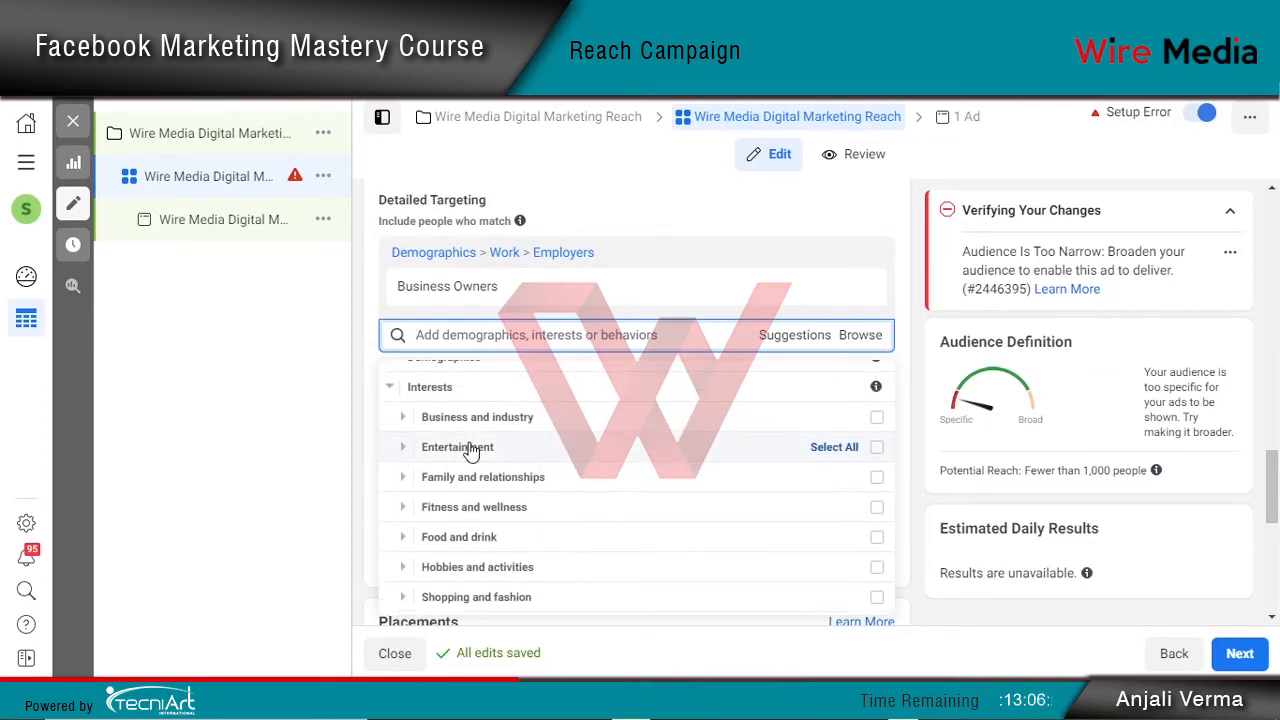
left_click(466, 420)
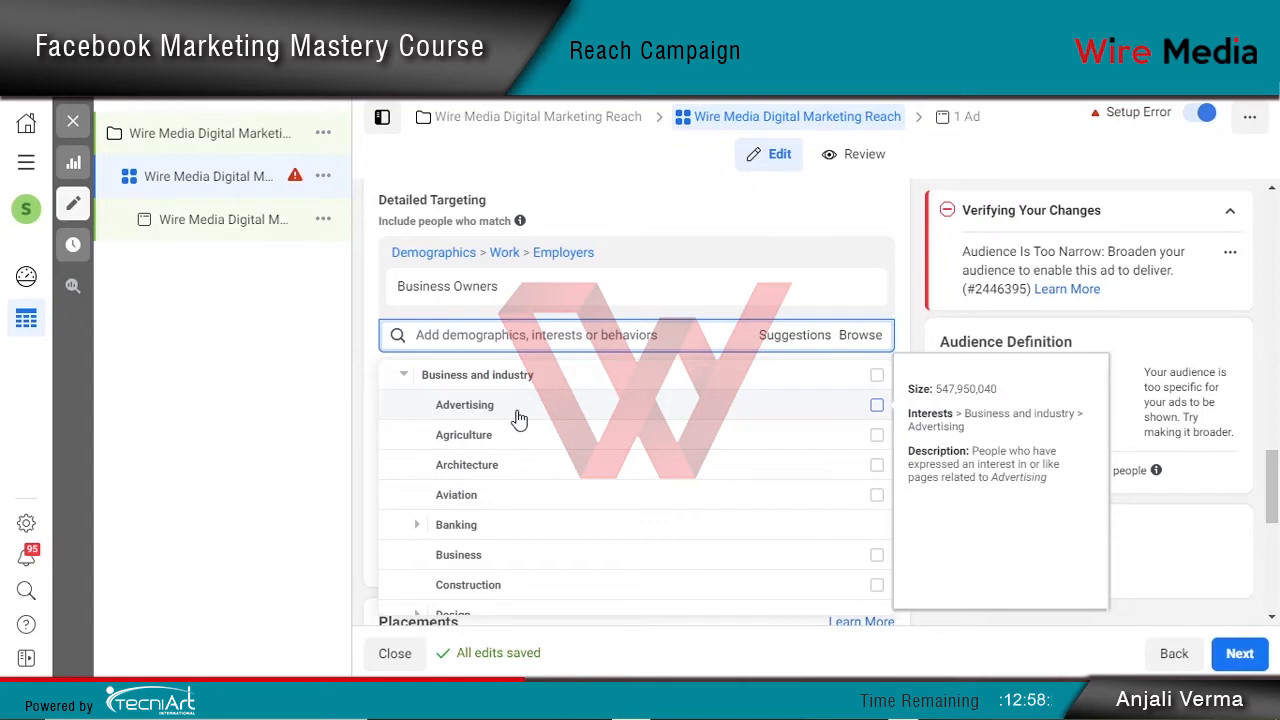
left_click(477, 413)
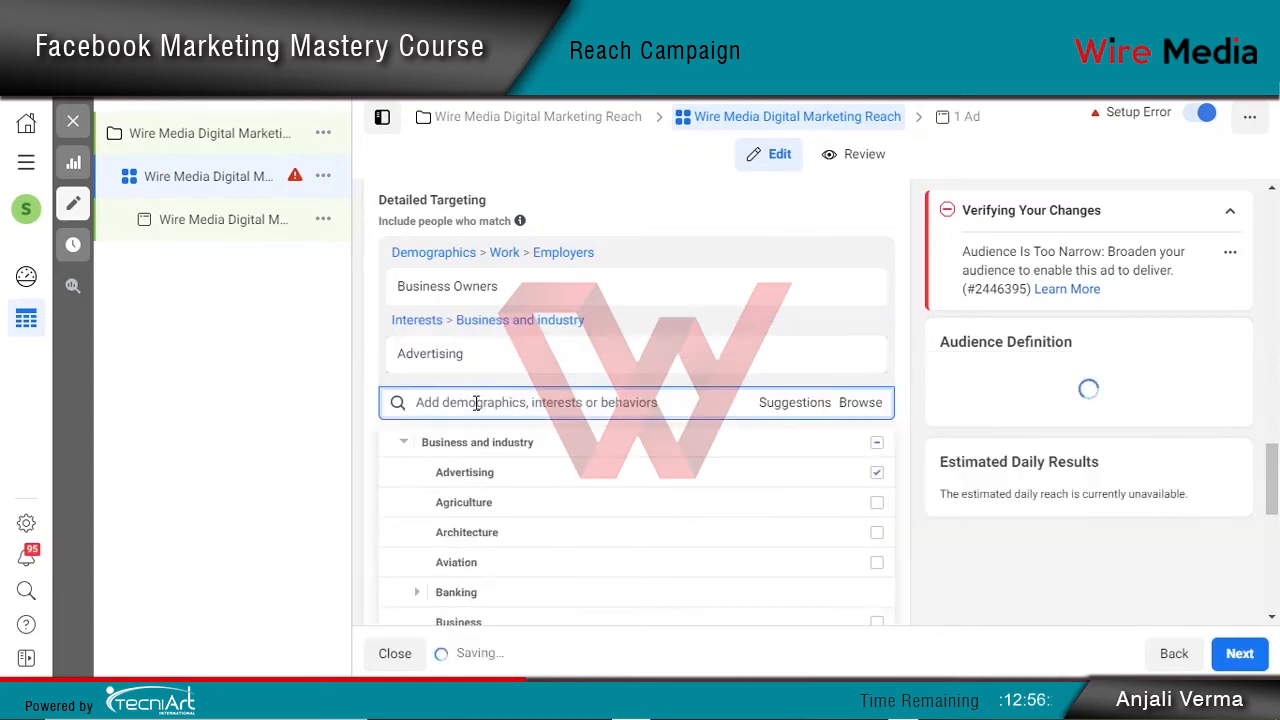
scroll(491, 486, "down", 1)
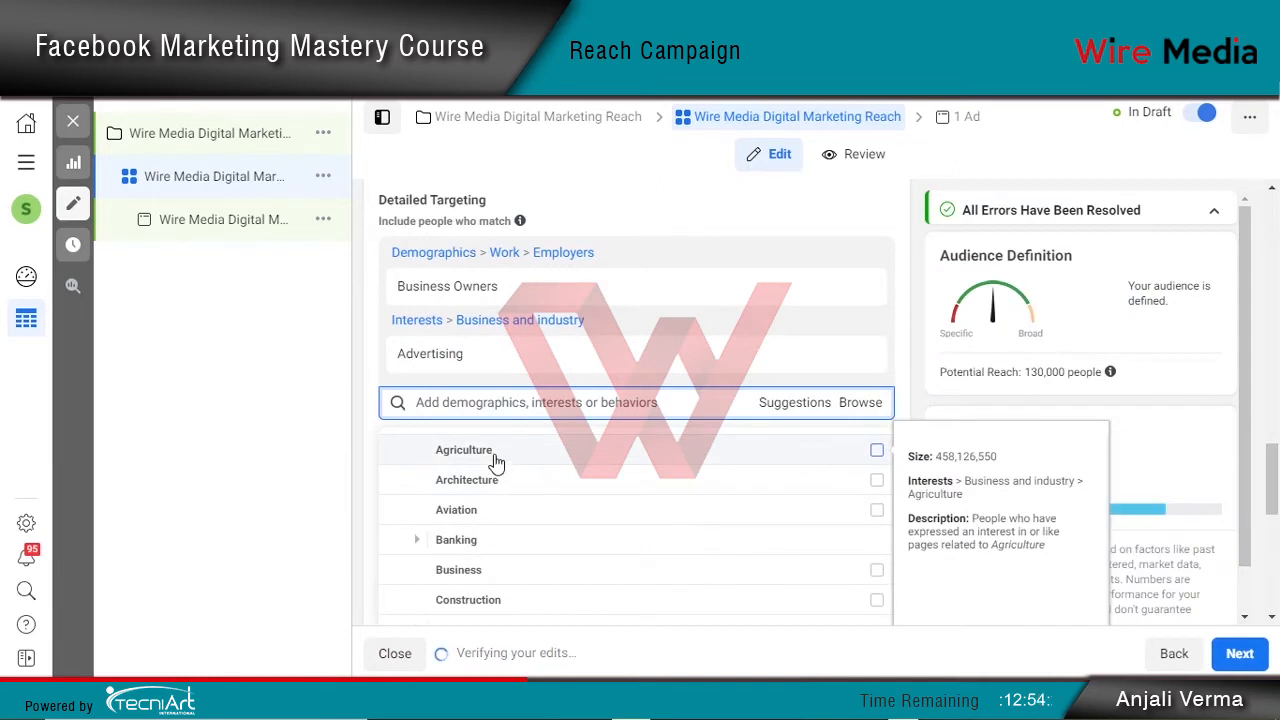
scroll(493, 465, "up", 1)
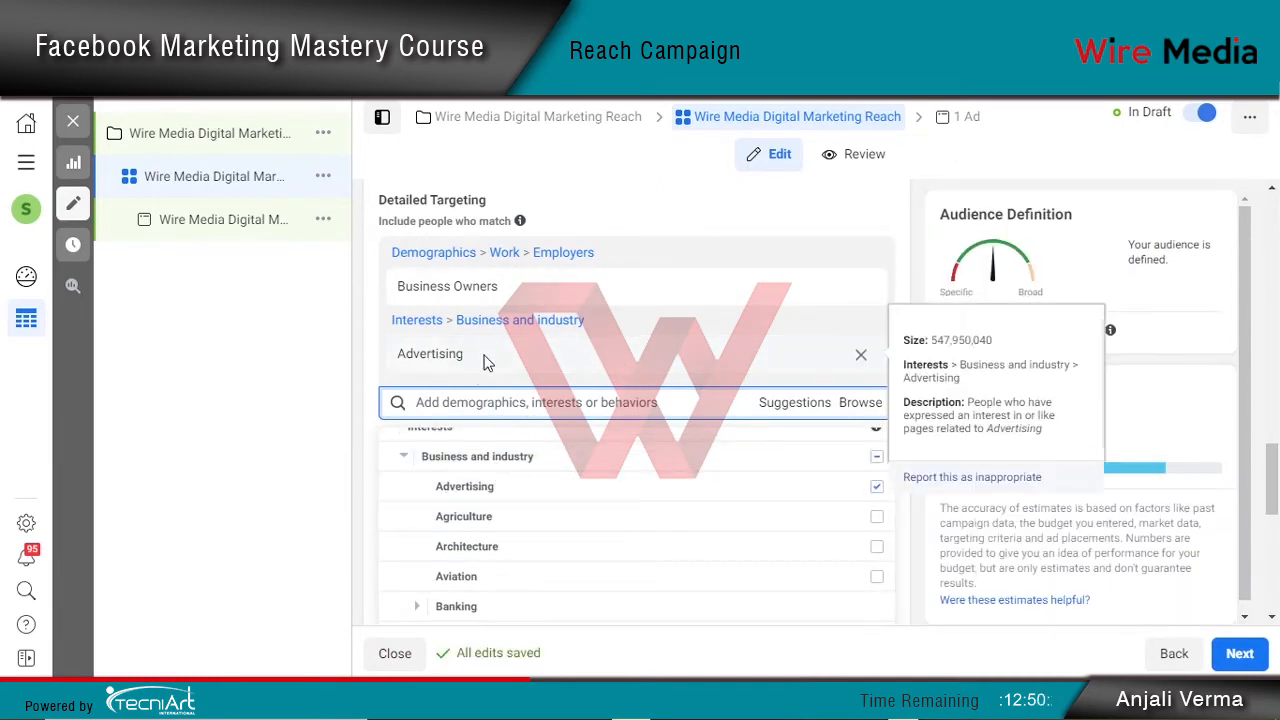
left_click(372, 360)
scroll(372, 386, "down", 1)
mouse_move(445, 322)
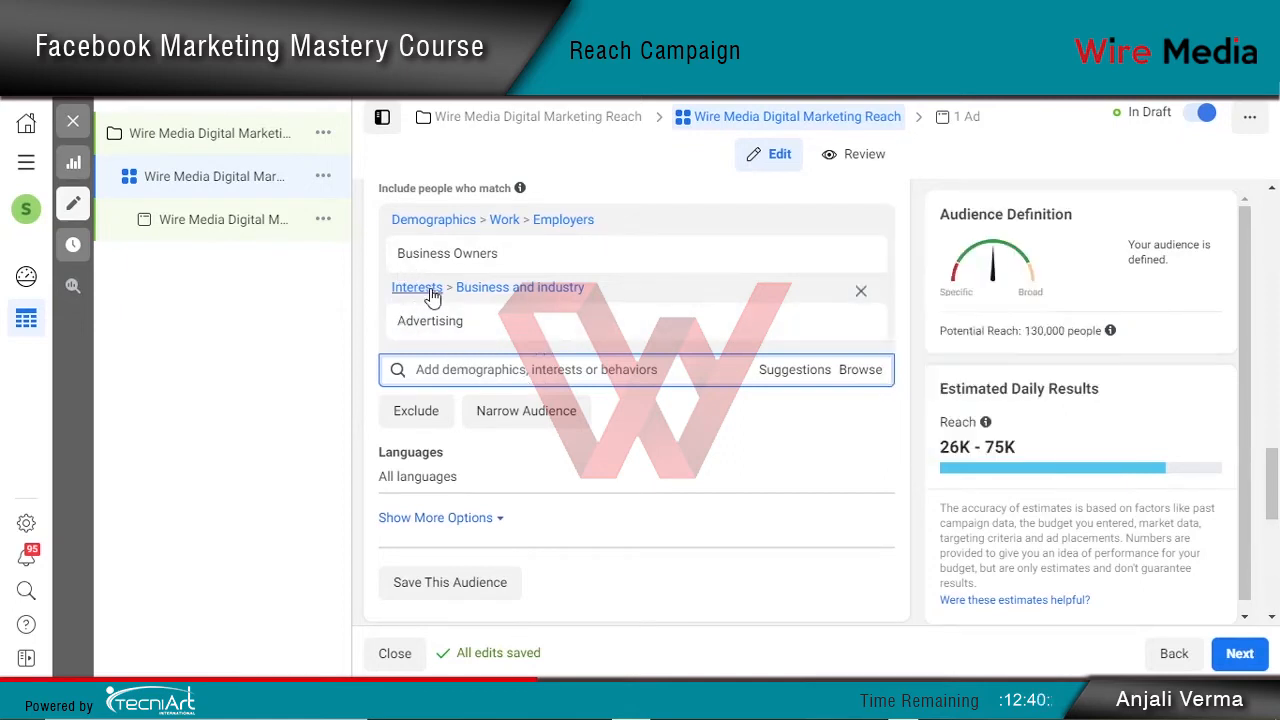
Browse the detailed targeting behaviors and include Business page admins under Digital activities > Facebook page admins
left_click(860, 371)
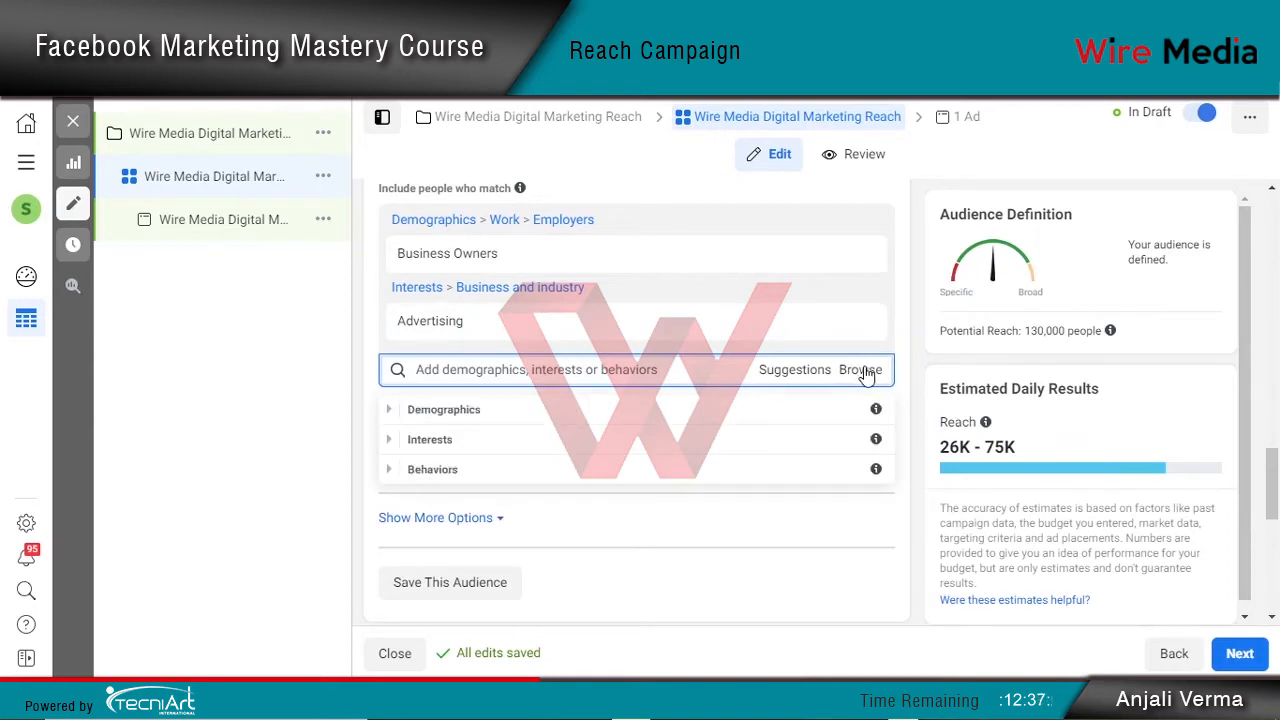
left_click(436, 472)
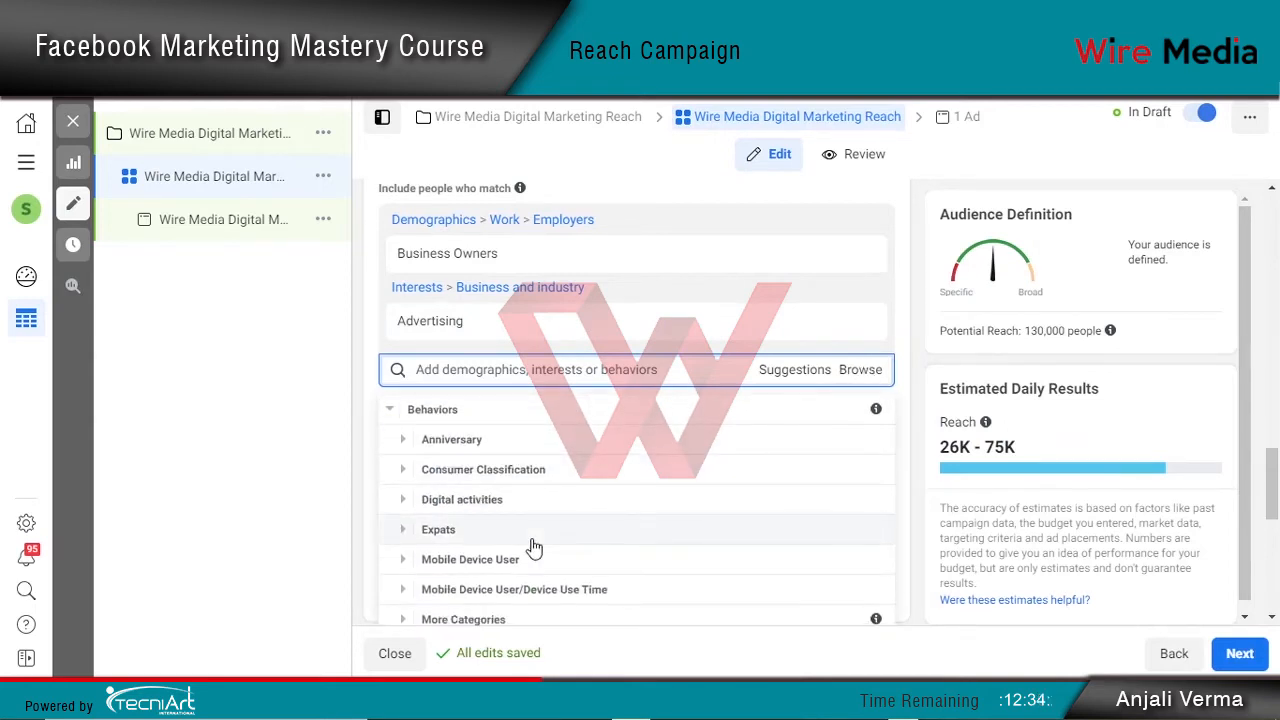
scroll(492, 448, "down", 3)
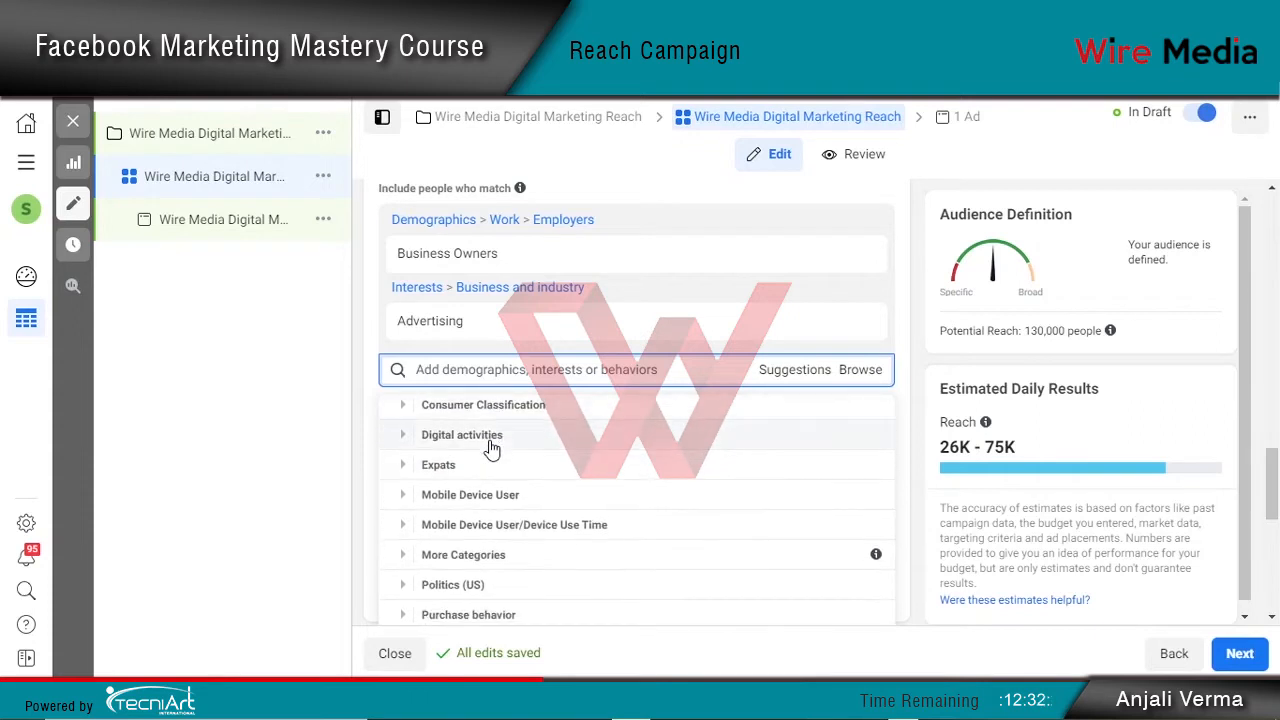
scroll(495, 520, "down", 1)
scroll(495, 520, "up", 4)
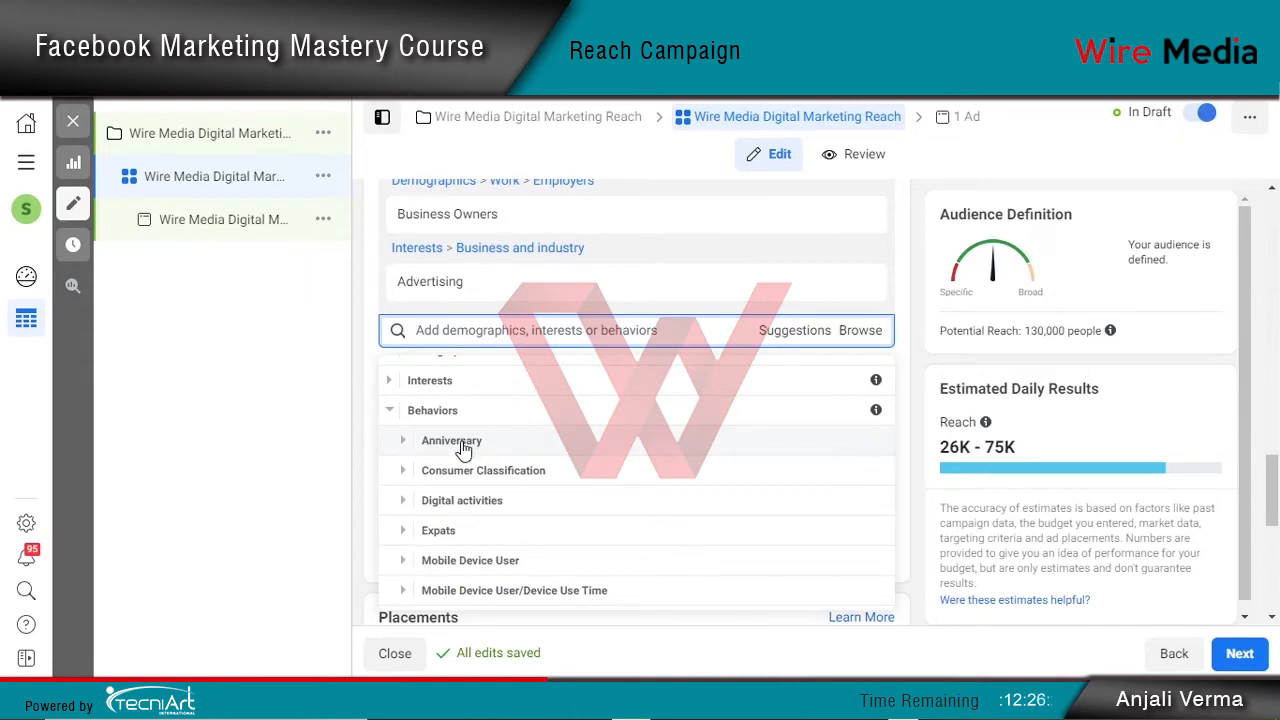
left_click(477, 500)
scroll(531, 512, "down", 1)
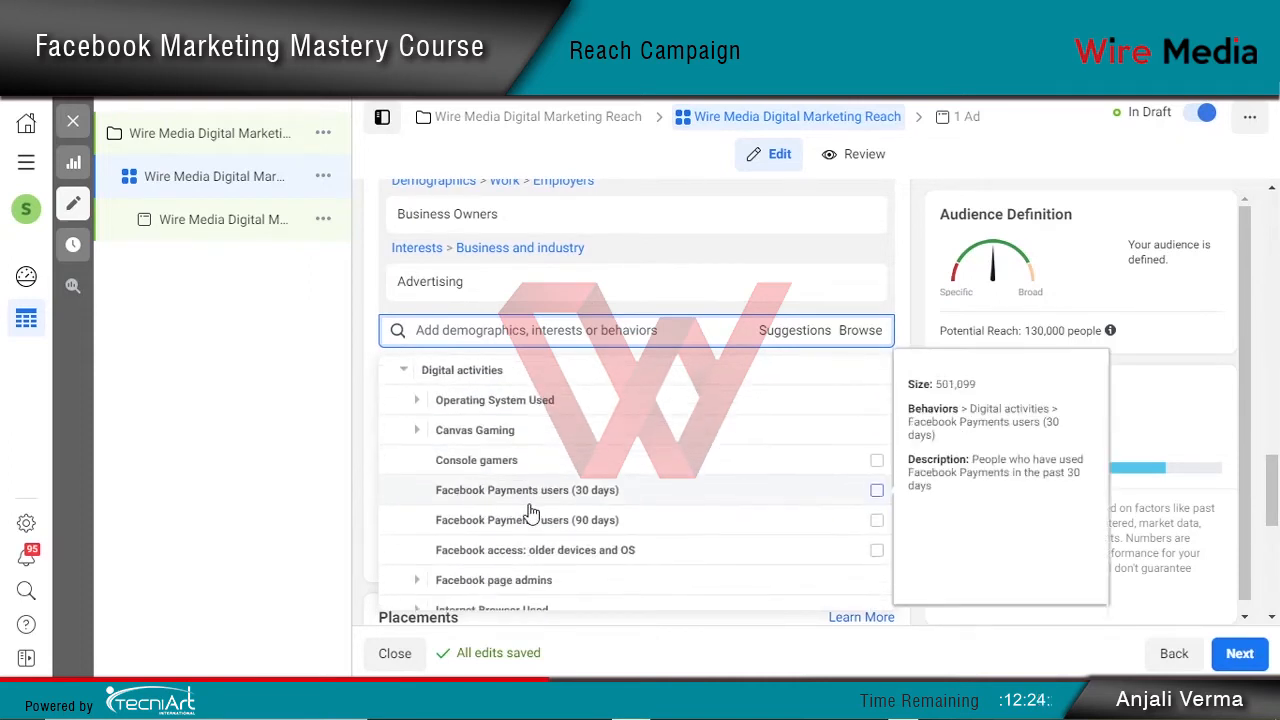
scroll(531, 512, "down", 1)
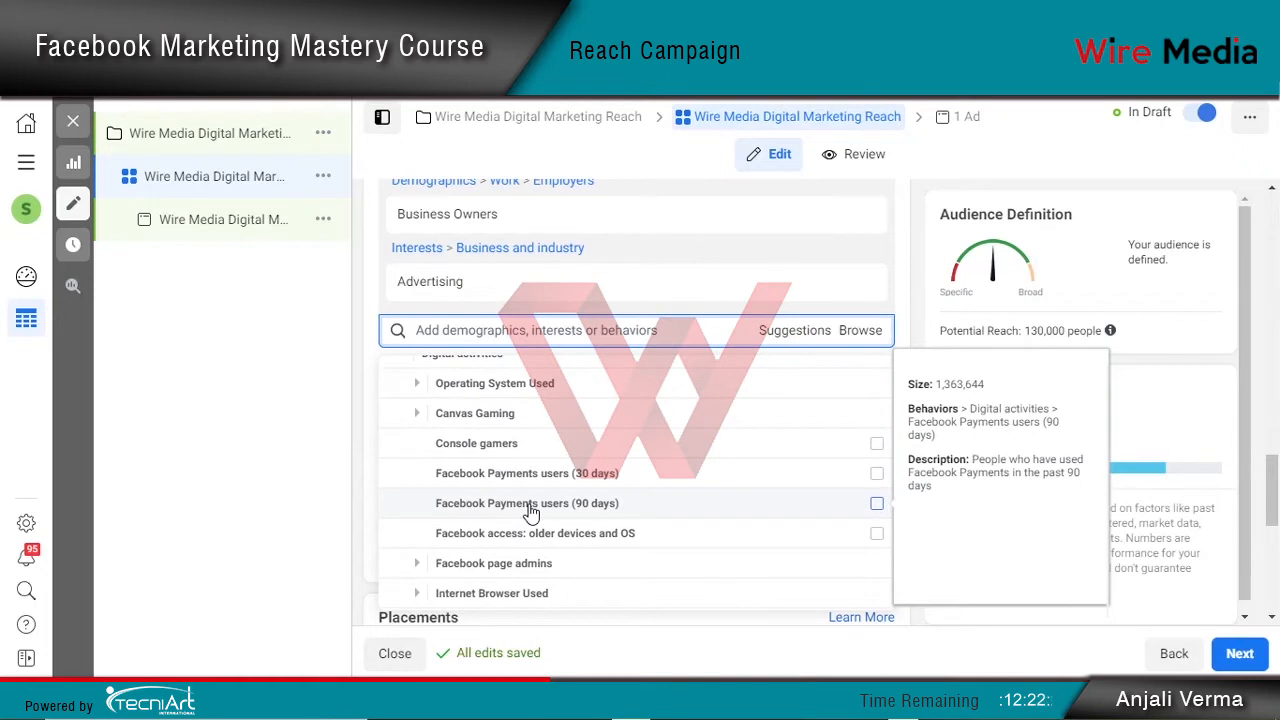
scroll(531, 510, "down", 2)
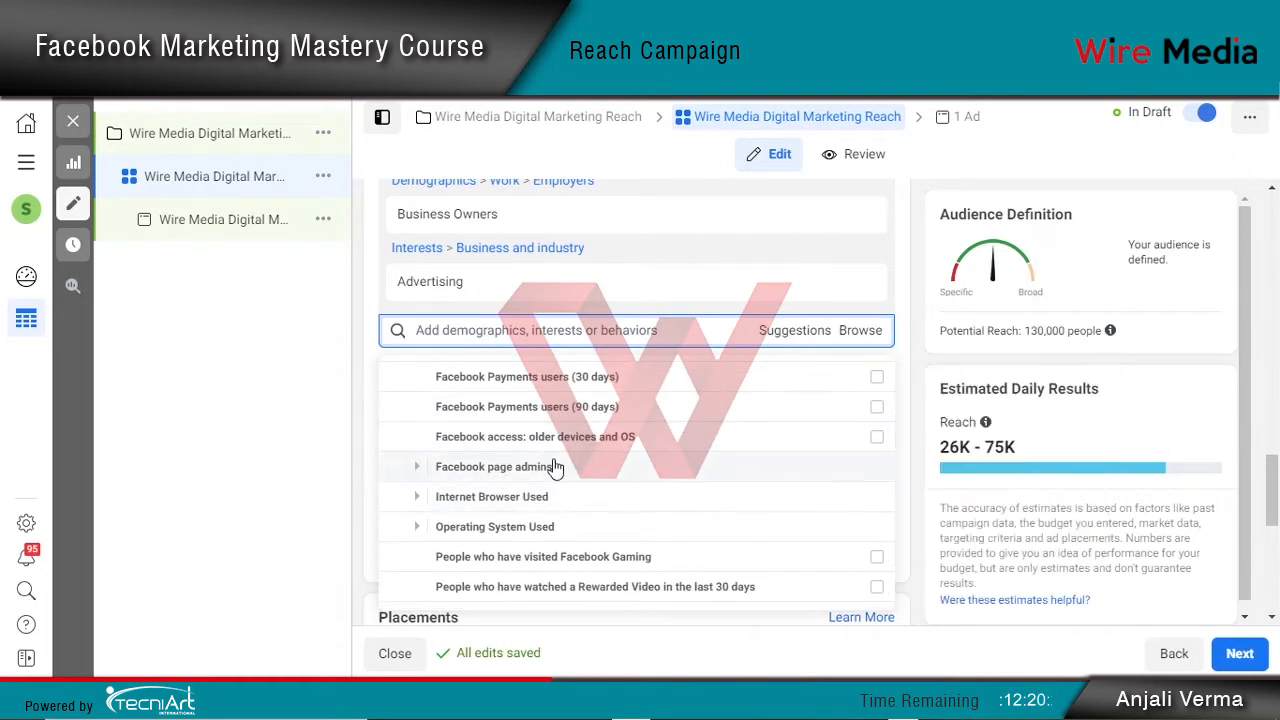
left_click(556, 467)
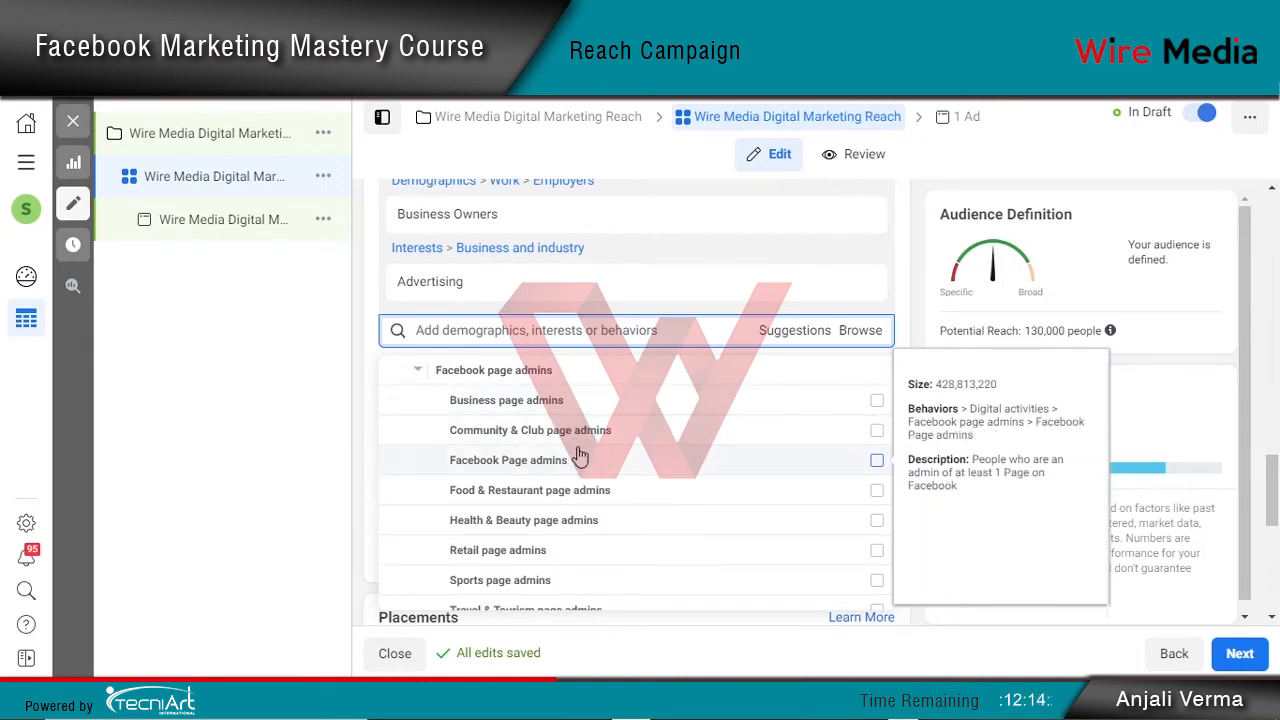
scroll(592, 497, "down", 1)
scroll(571, 482, "up", 1)
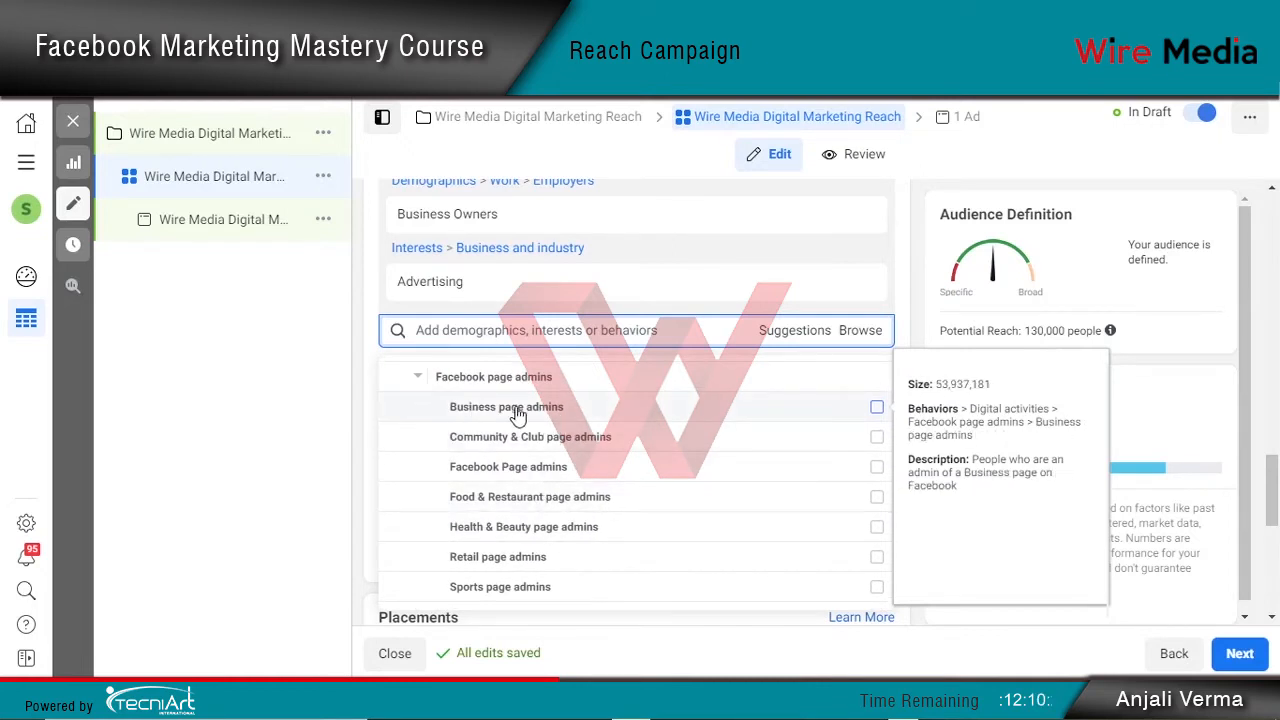
left_click(518, 408)
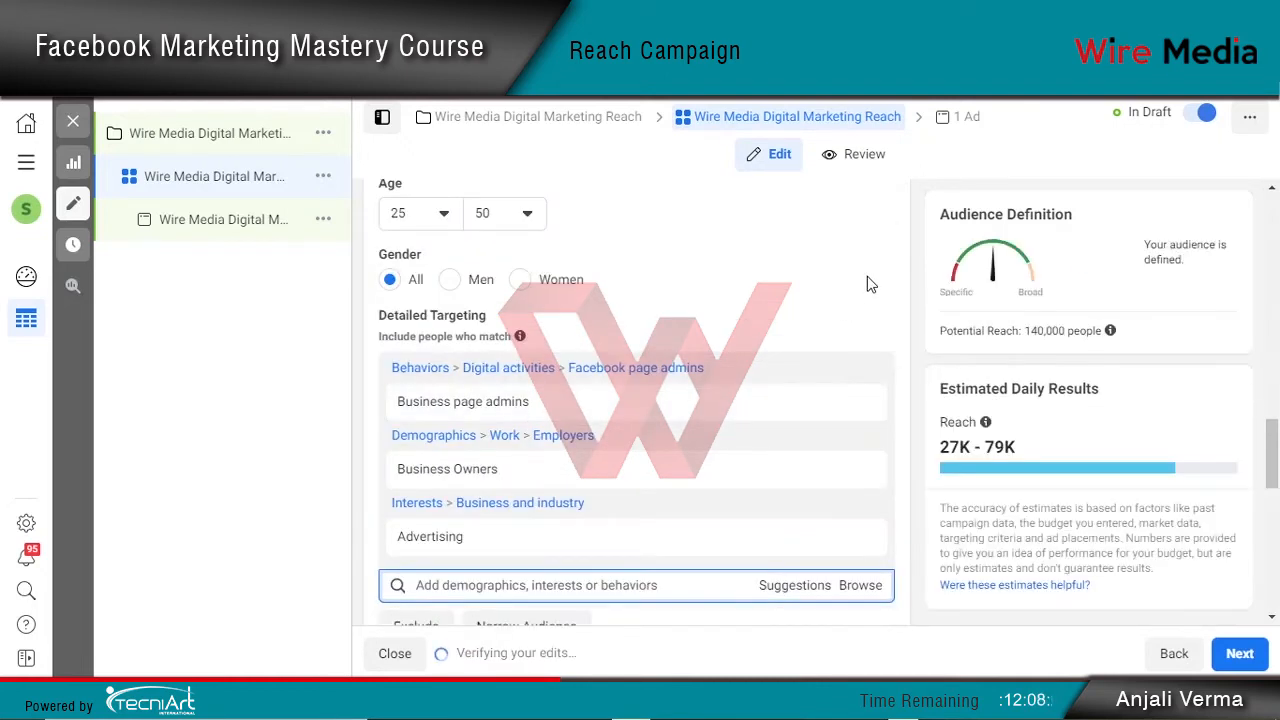
Review the included detailed targeting options and remove Business page admins from the audience
scroll(867, 276, "down", 1)
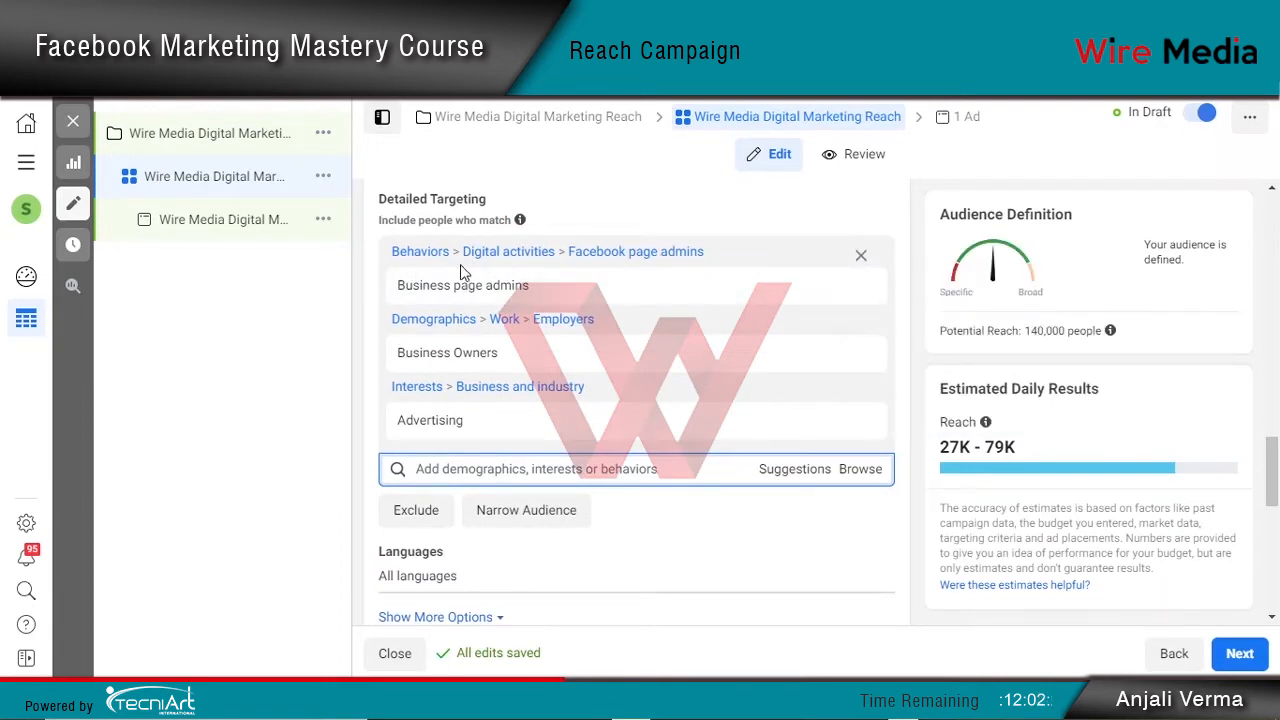
mouse_move(520, 285)
mouse_move(440, 373)
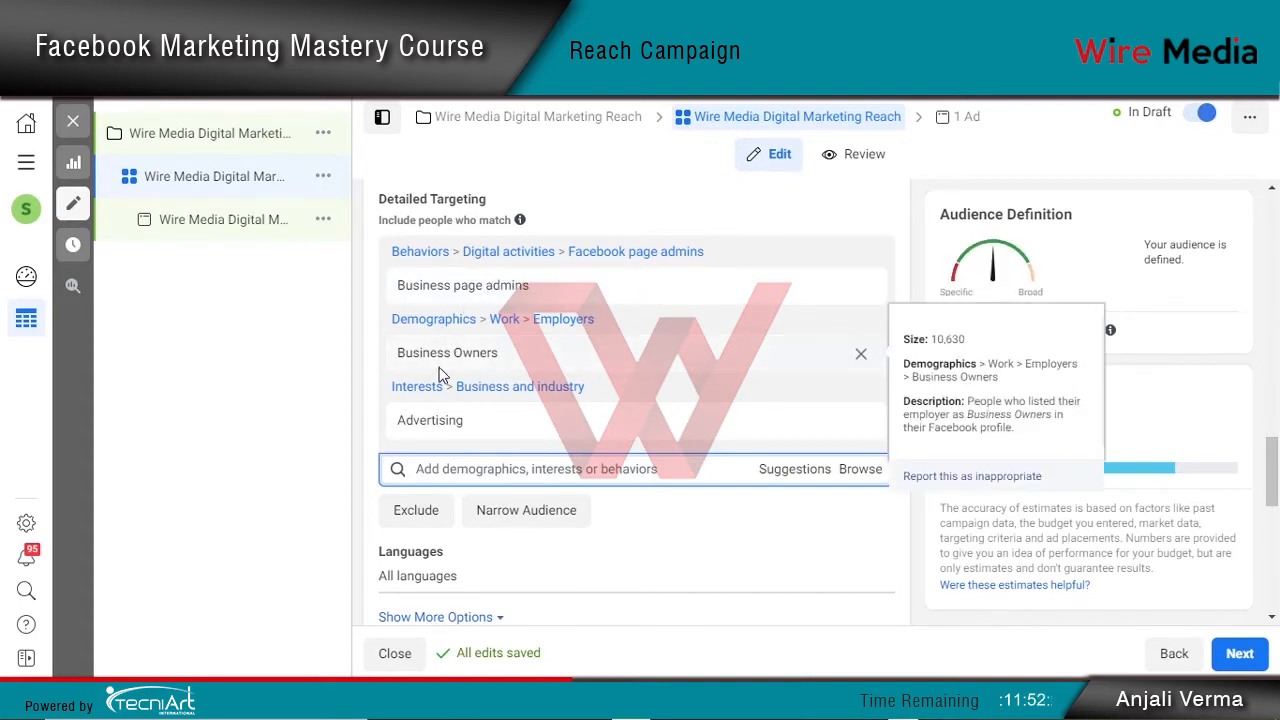
mouse_move(456, 426)
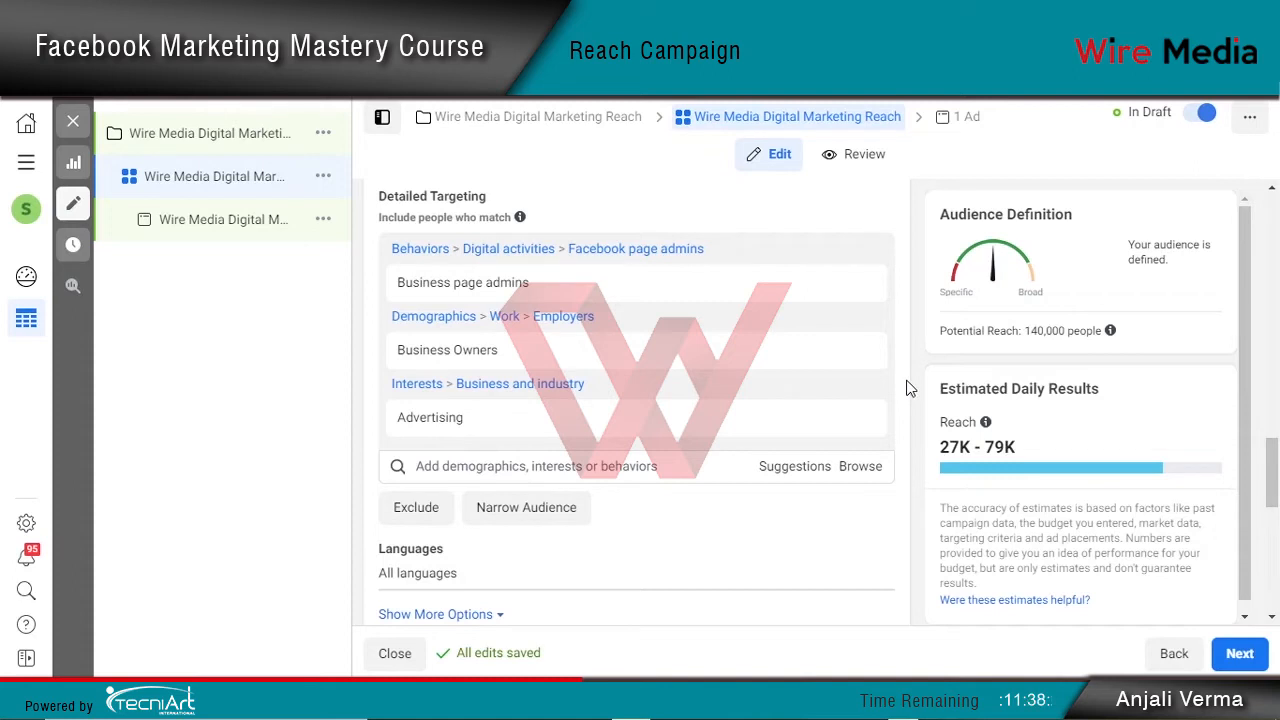
mouse_move(833, 427)
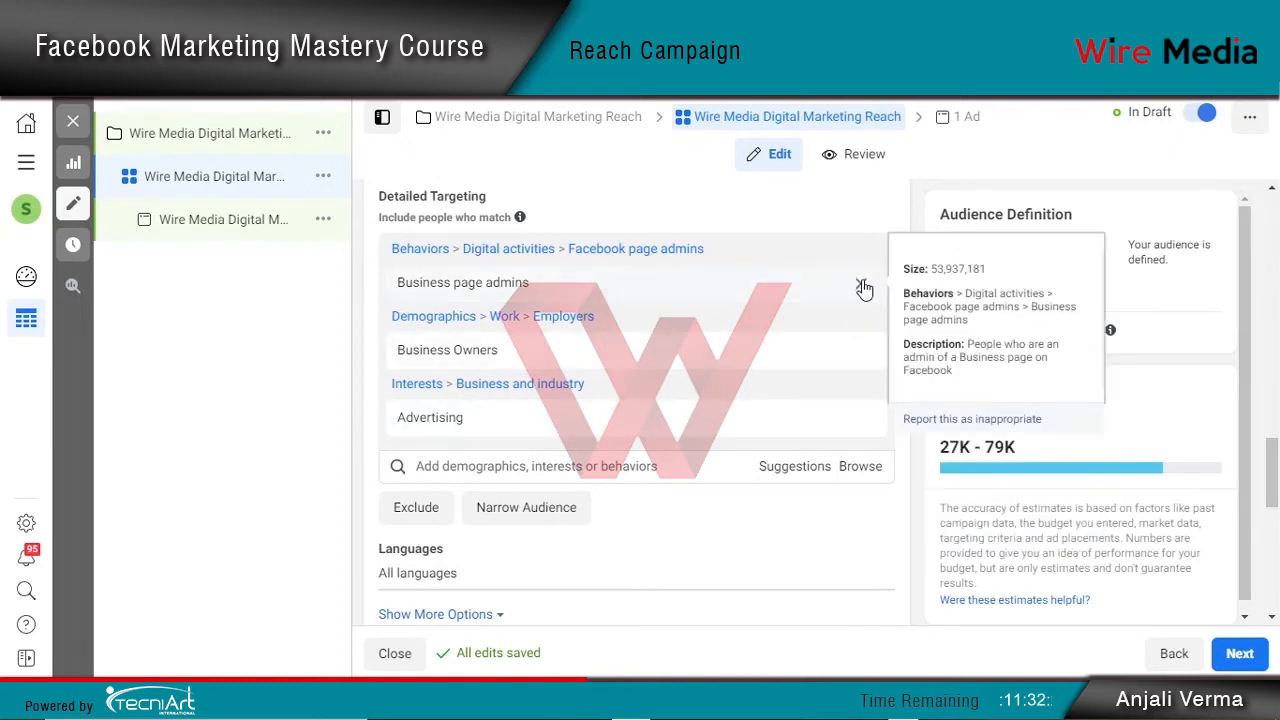
right_click(864, 289)
left_click(864, 289)
left_click(862, 286)
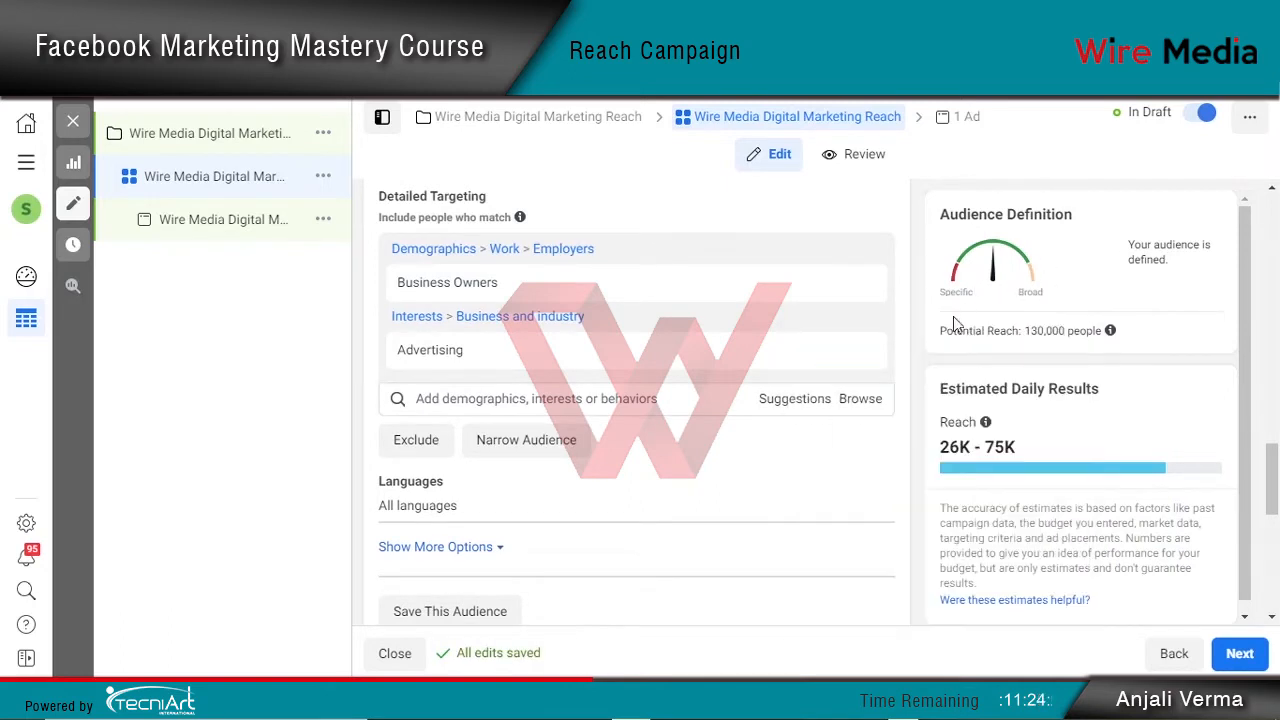
scroll(1018, 364, "down", 1)
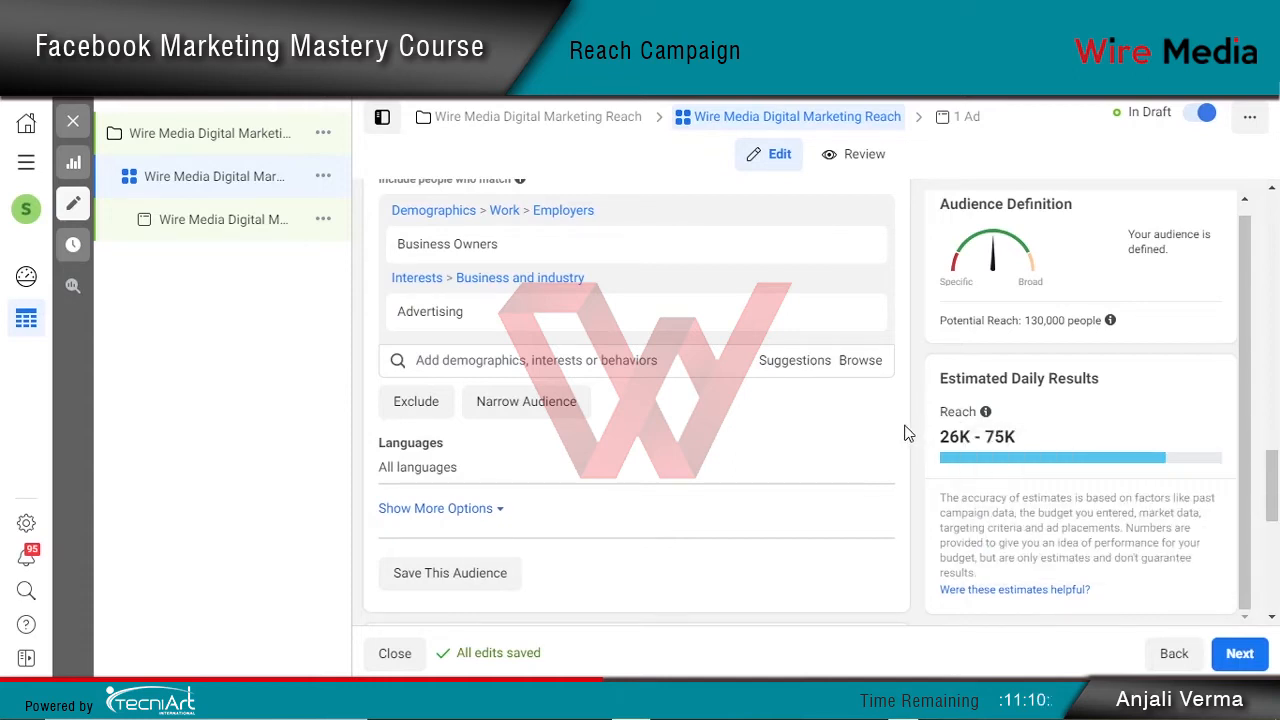
scroll(893, 427, "down", 1)
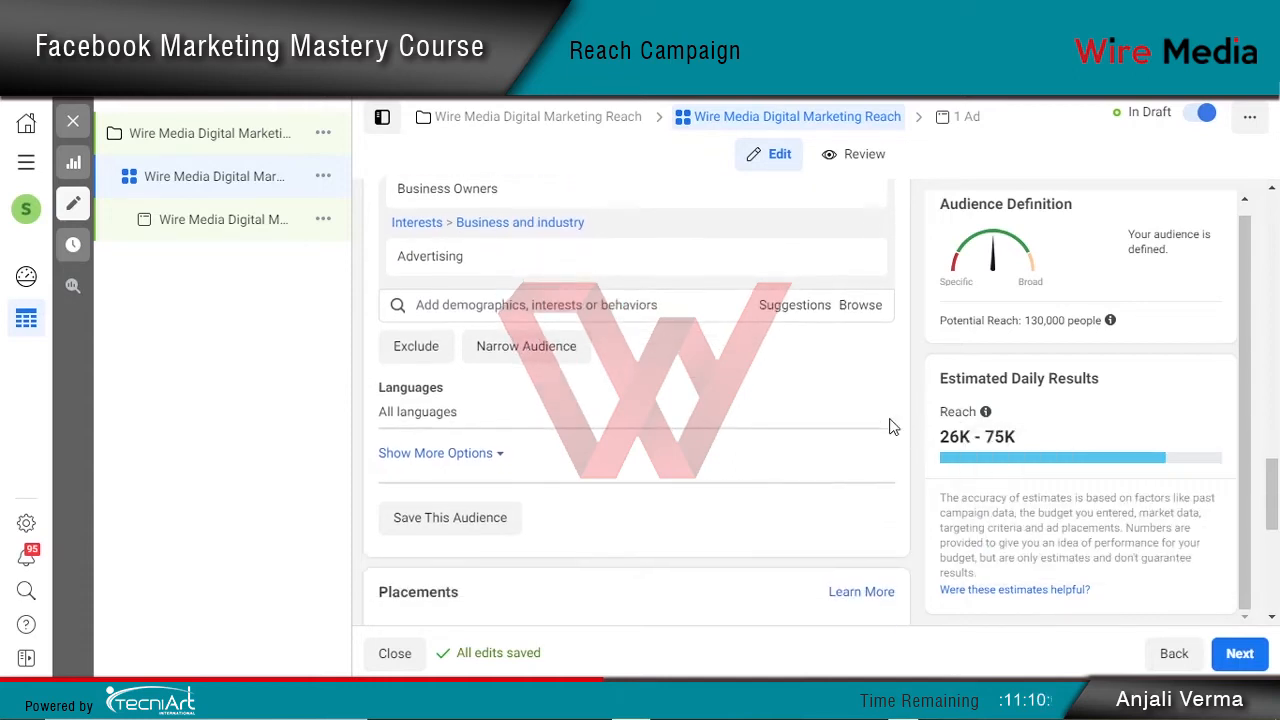
Open the exclusion criteria for detailed targeting and set the audience language to English (All)
left_click(416, 348)
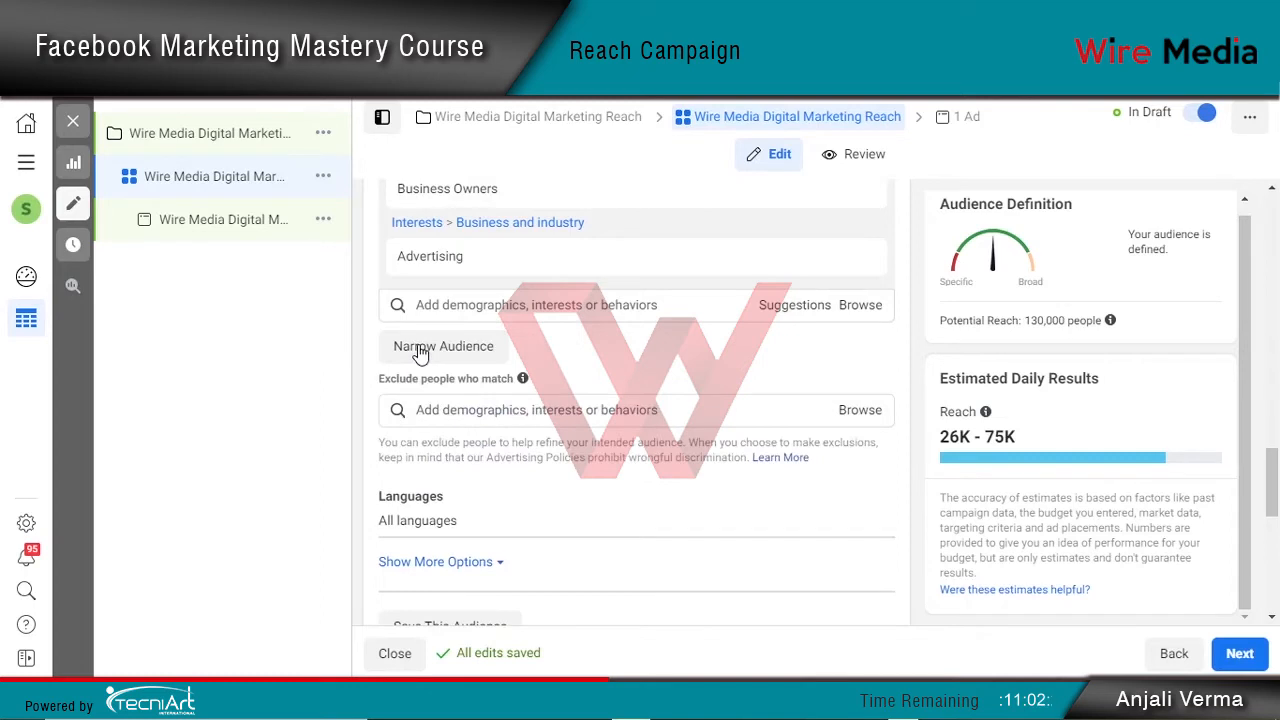
left_click(528, 418)
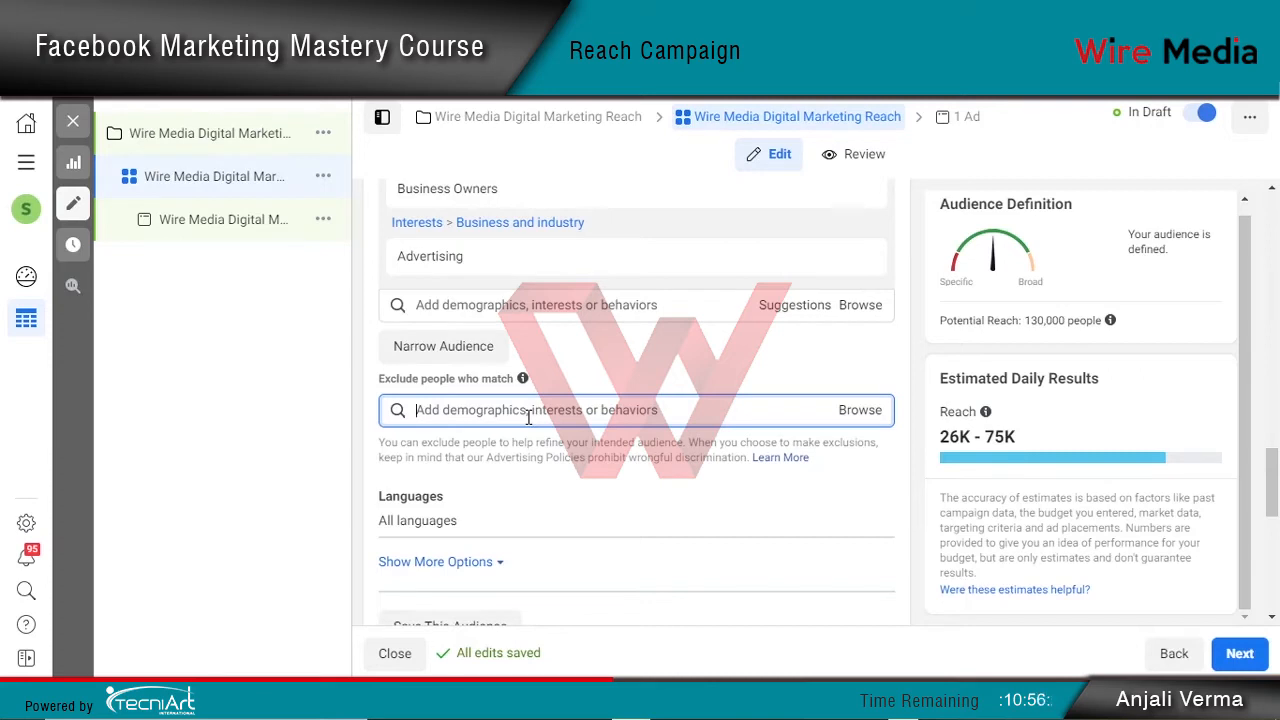
scroll(528, 418, "down", 2)
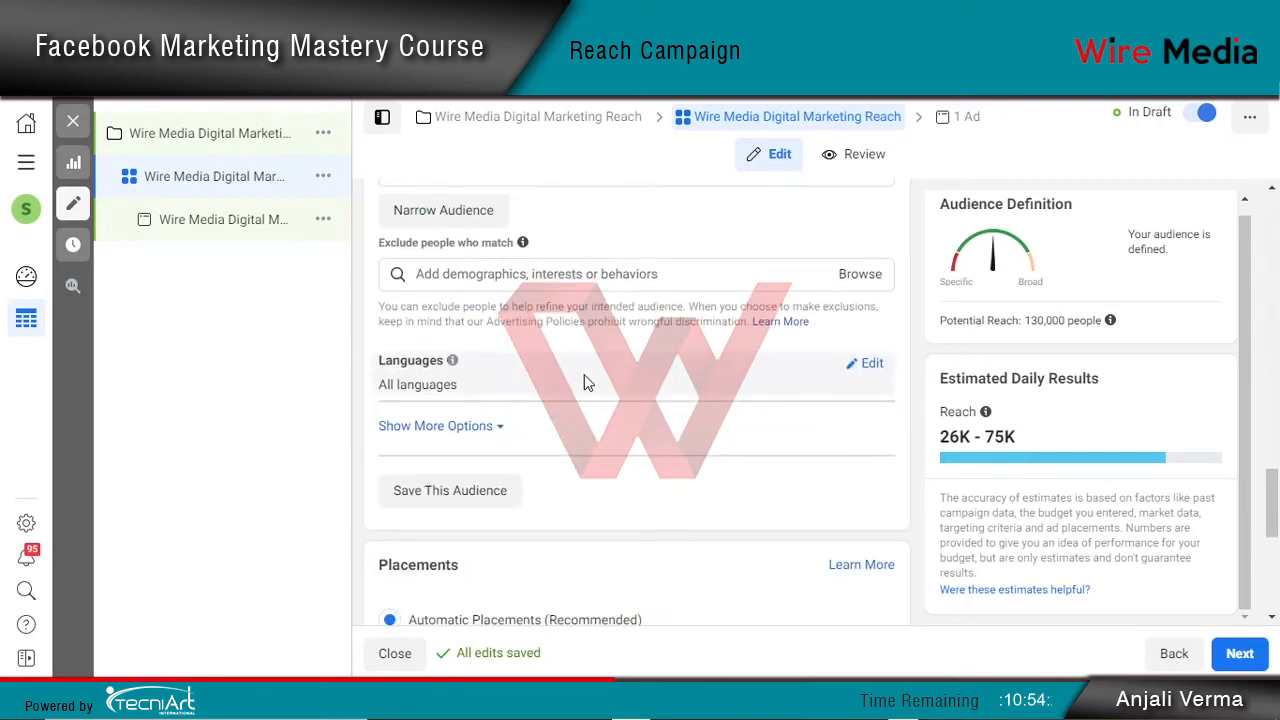
left_click(868, 368)
left_click(525, 392)
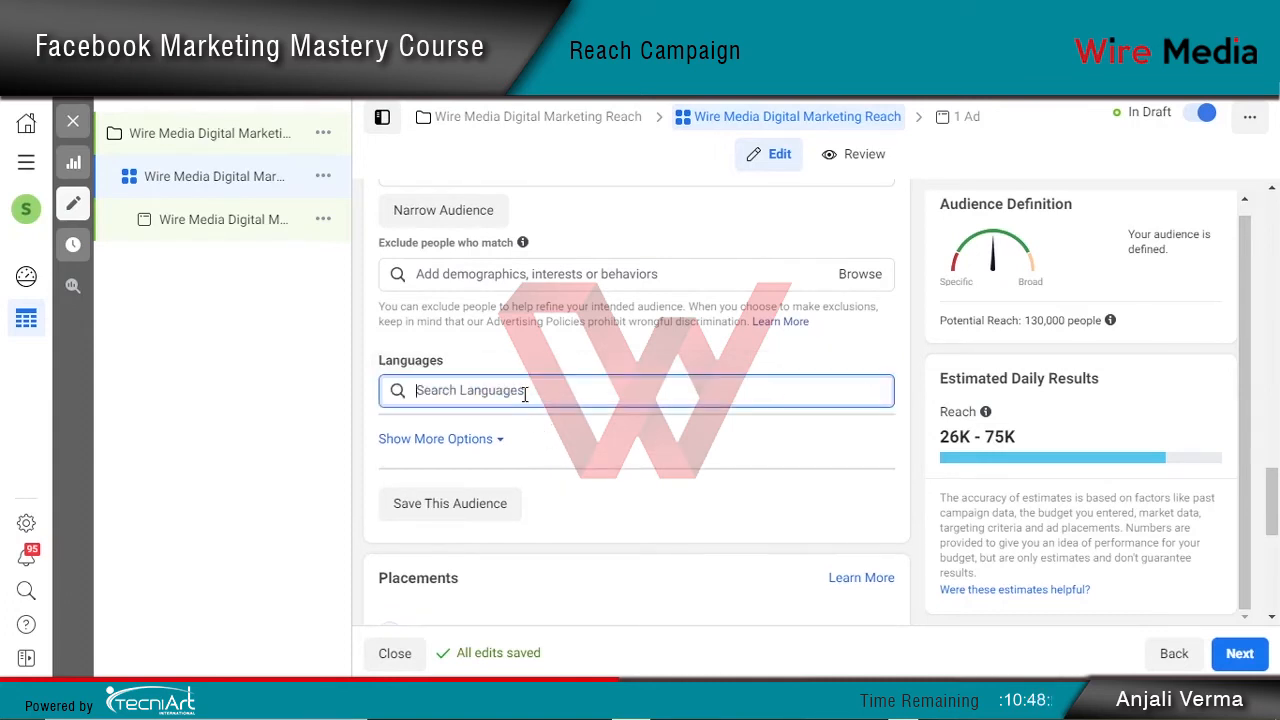
type("english")
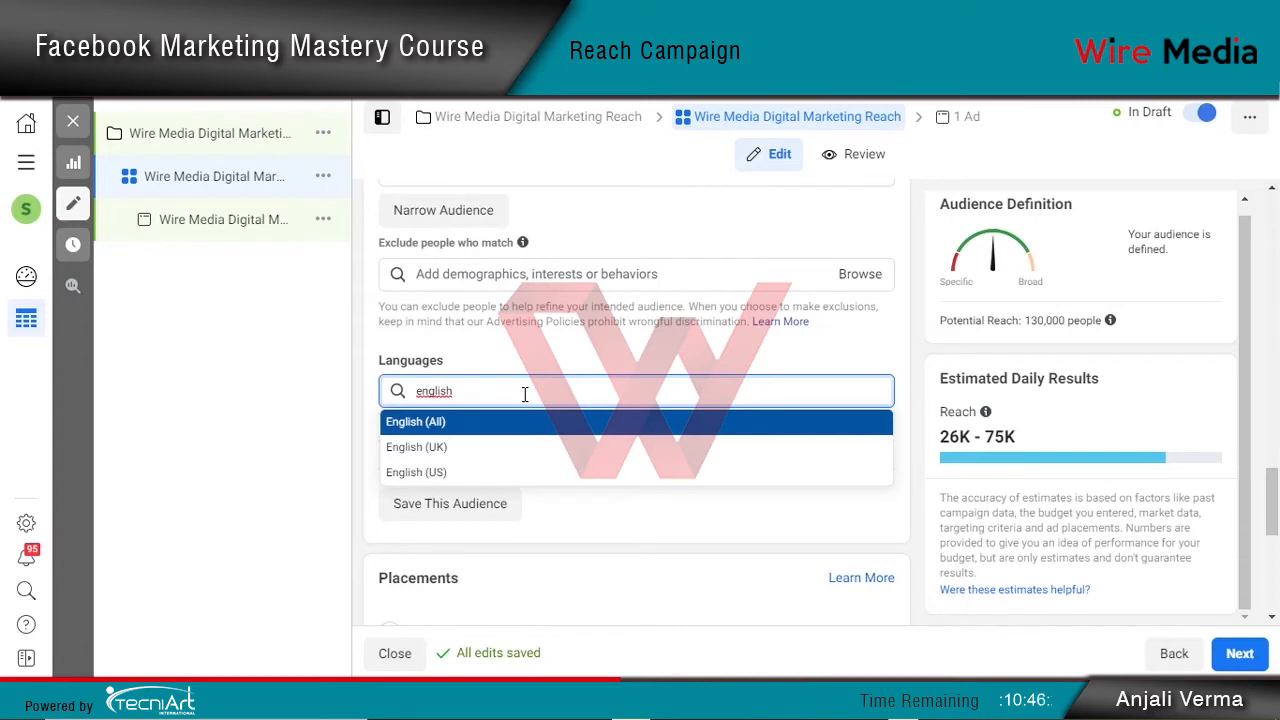
left_click(437, 430)
left_click(634, 345)
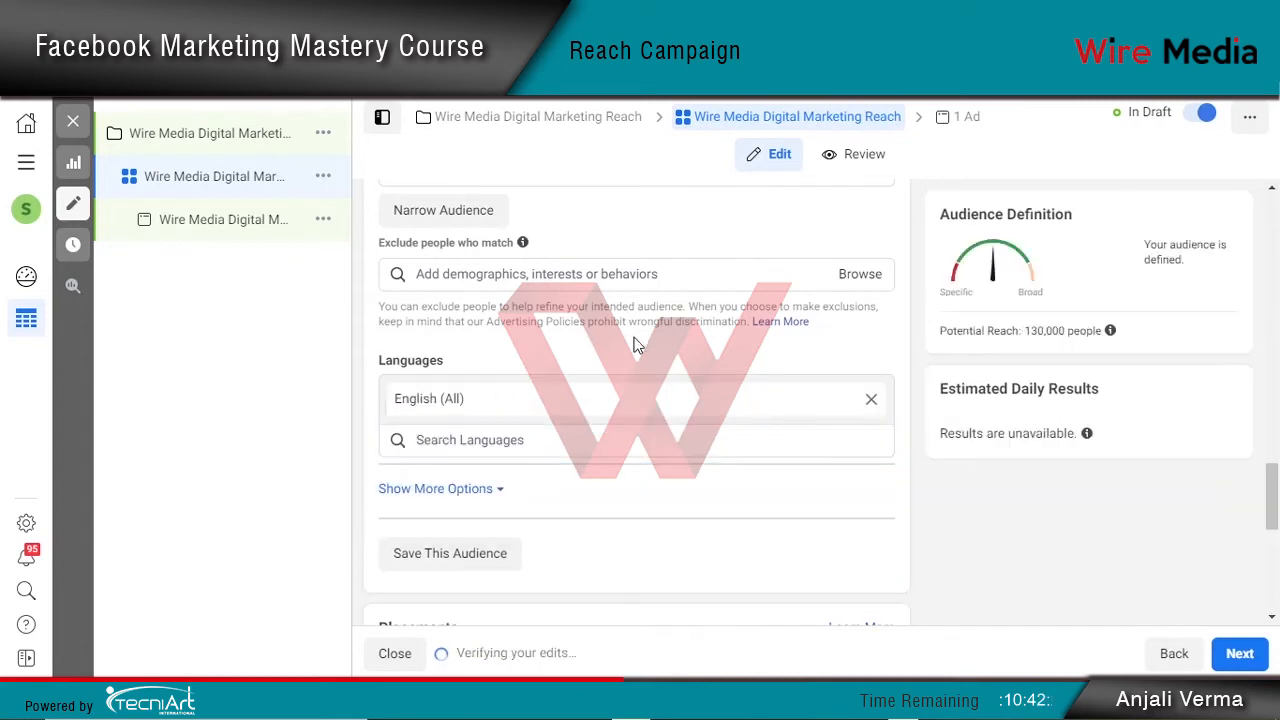
Save the configured audience under the name "wire media"
scroll(599, 479, "down", 3)
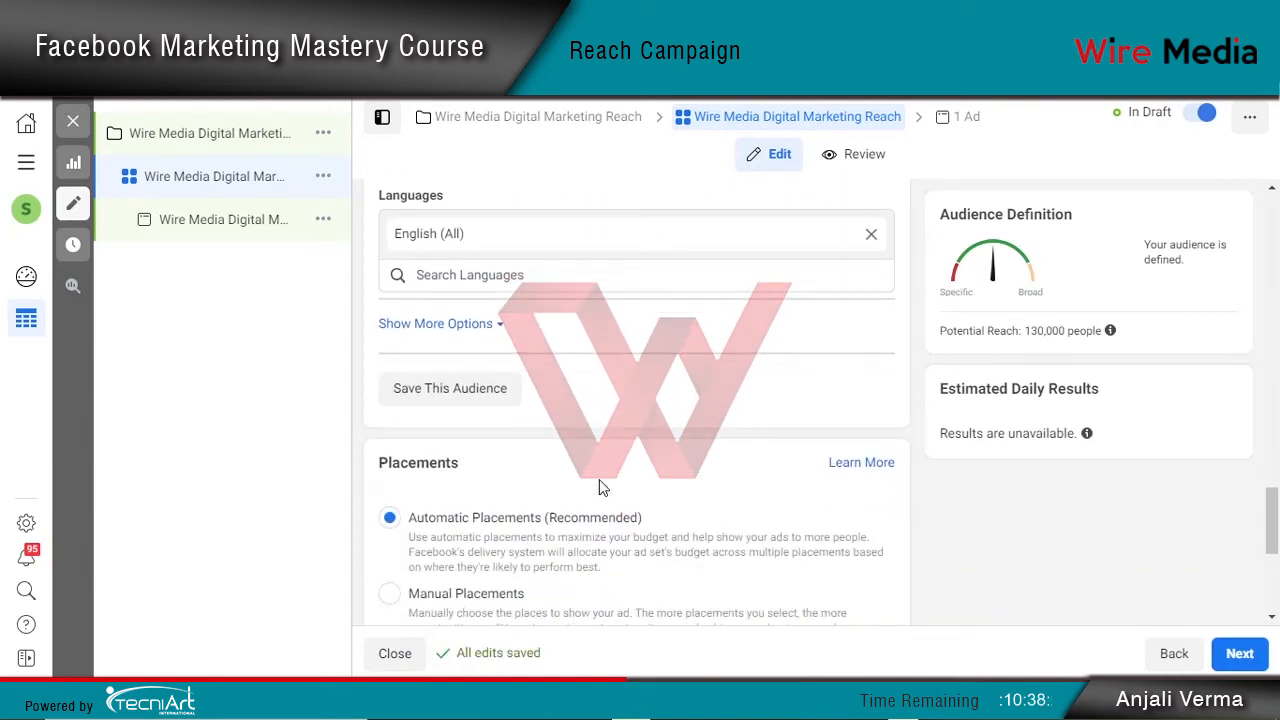
left_click(445, 398)
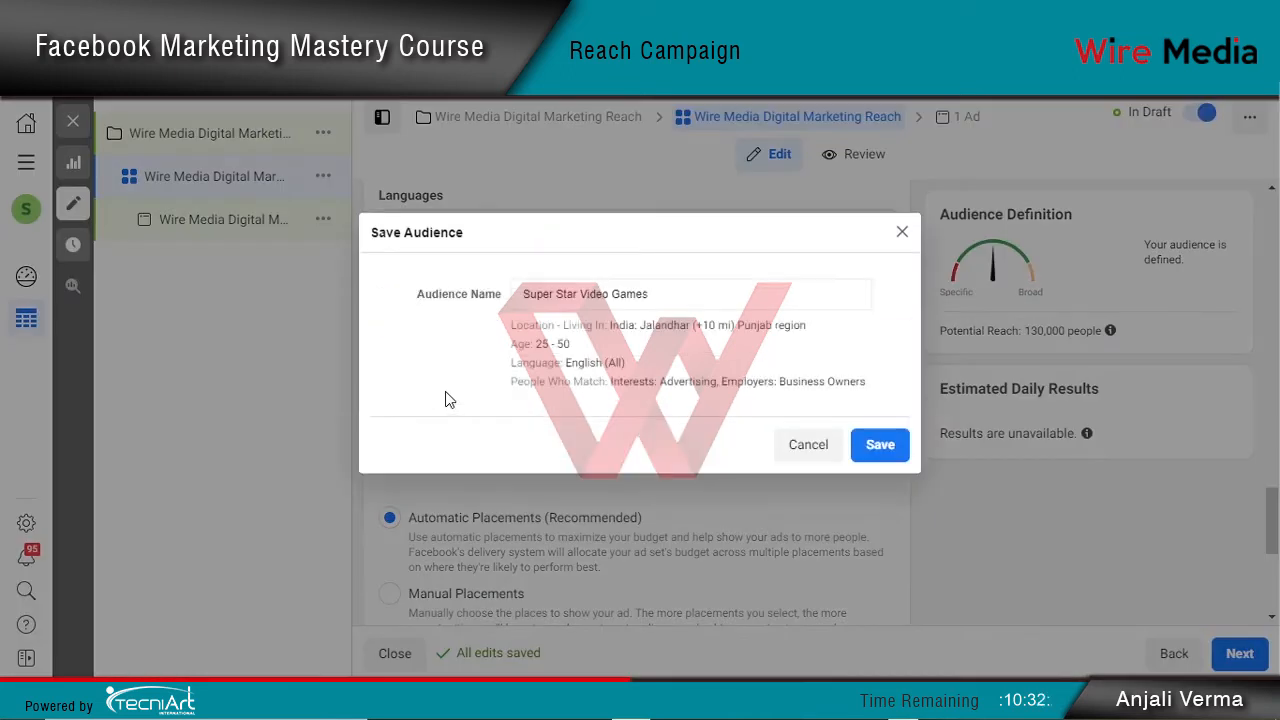
left_click(585, 300)
key("ctrl+a")
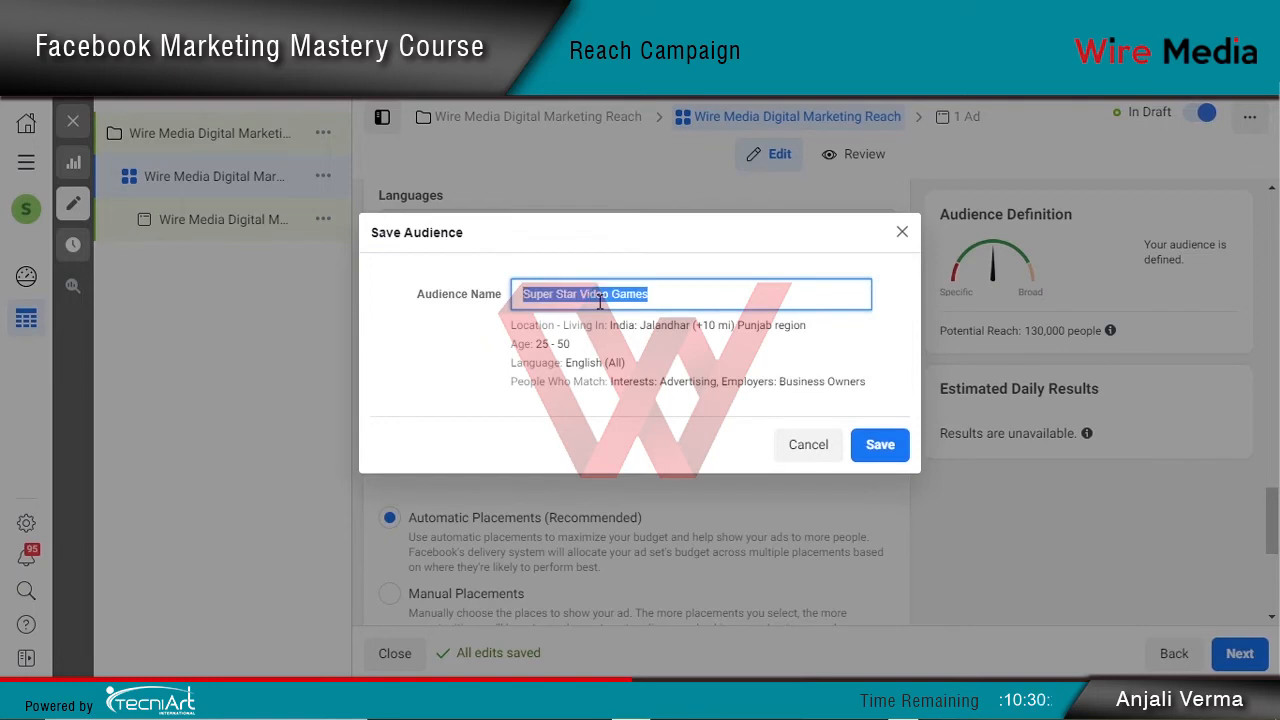
type("wire me")
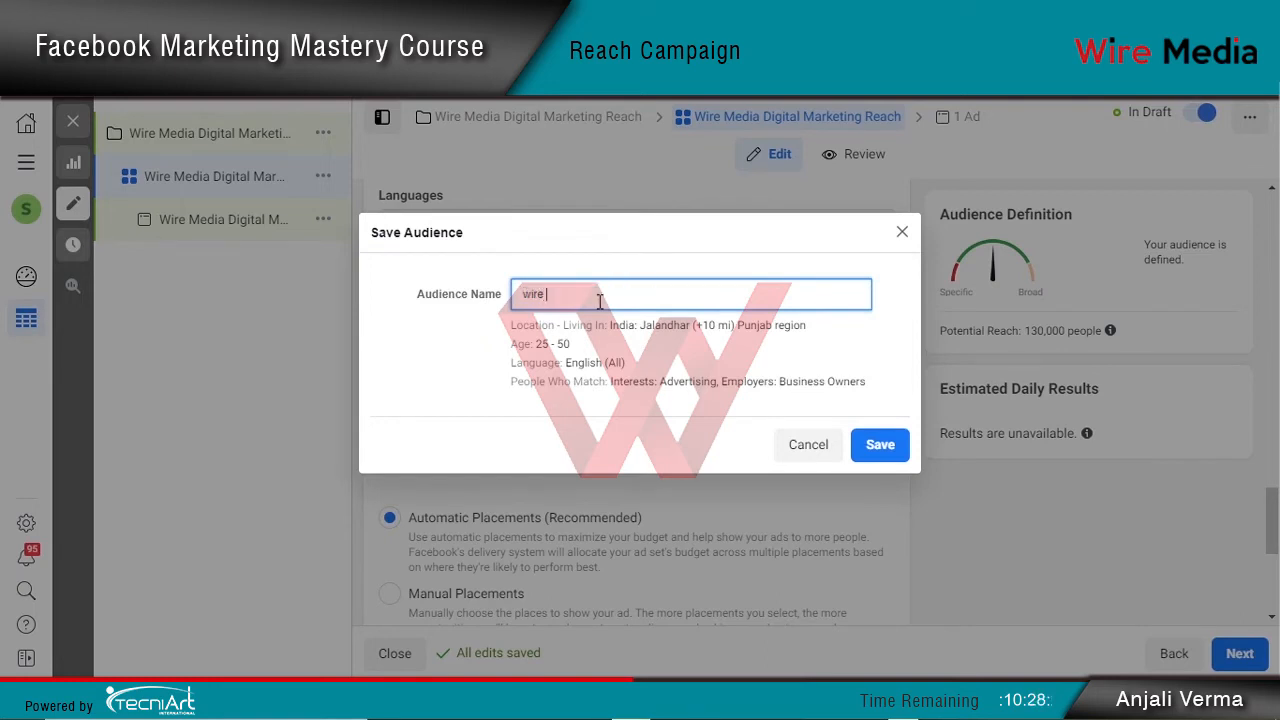
type("dia")
left_click(884, 445)
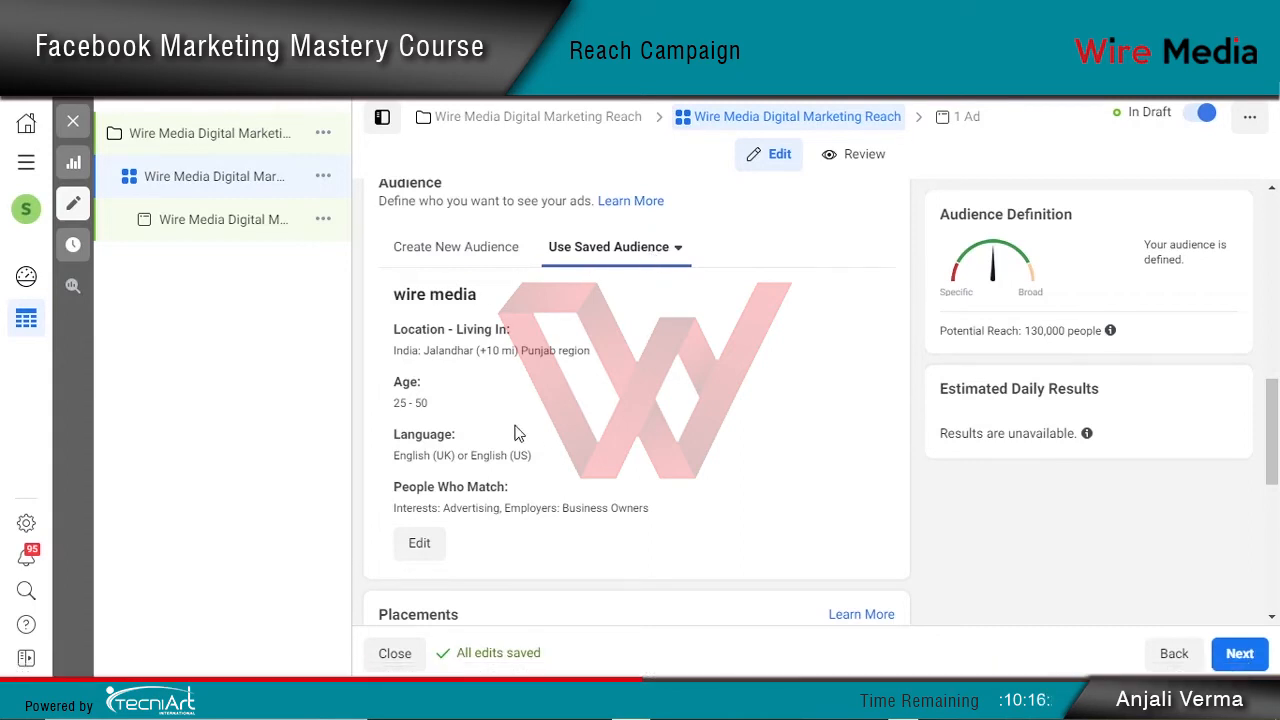
Switch the ad set to manual placements and exclude Facebook from the platforms
scroll(600, 428, "down", 5)
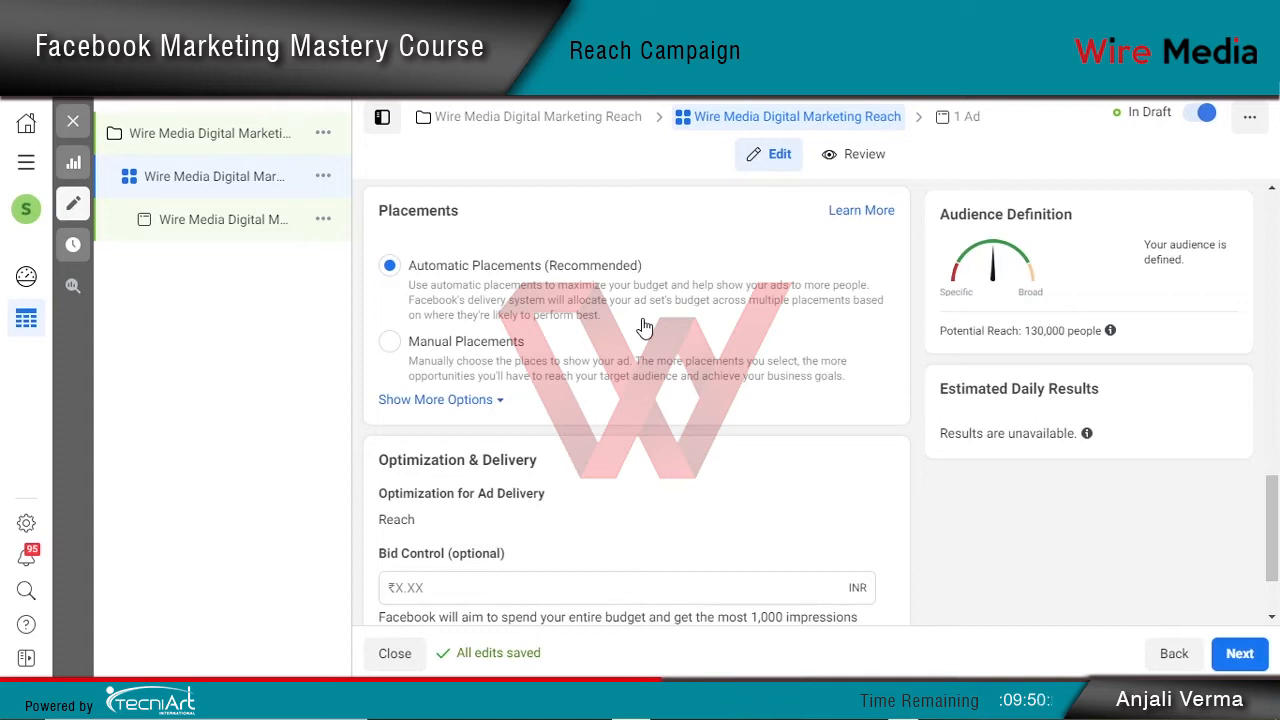
left_click(442, 327)
left_click(443, 257)
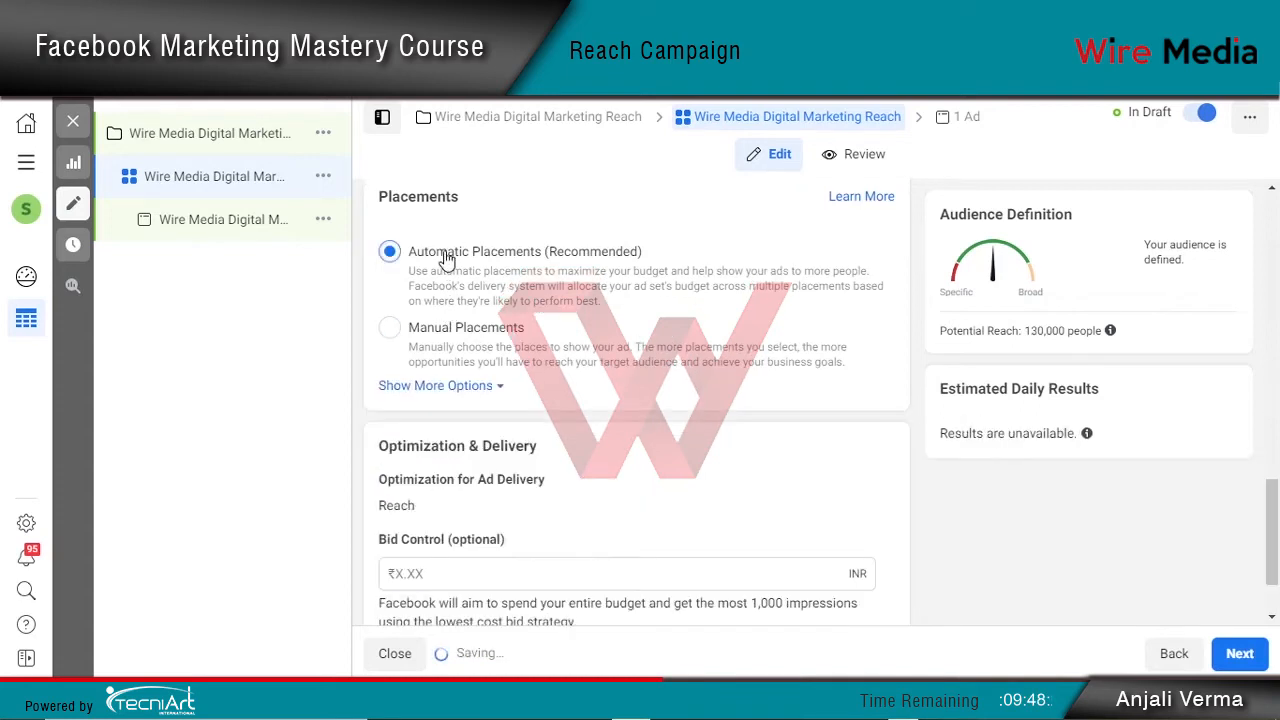
left_click(445, 341)
scroll(488, 345, "down", 2)
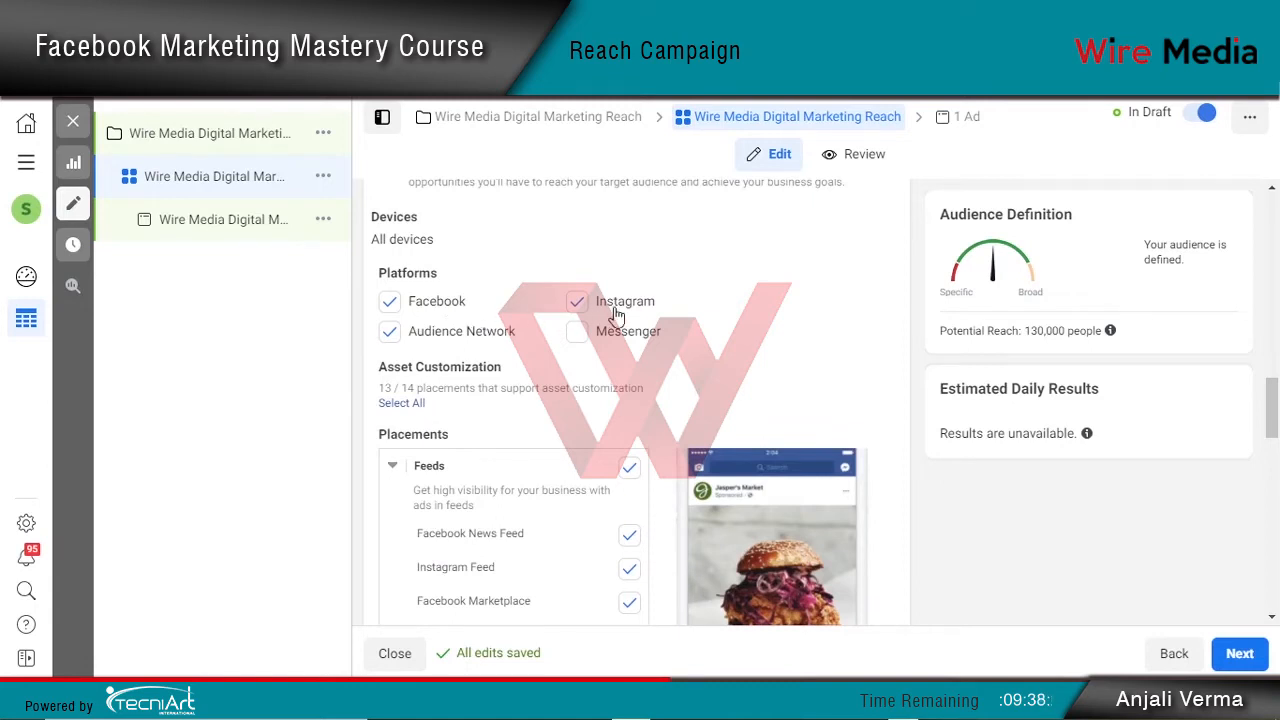
left_click(440, 308)
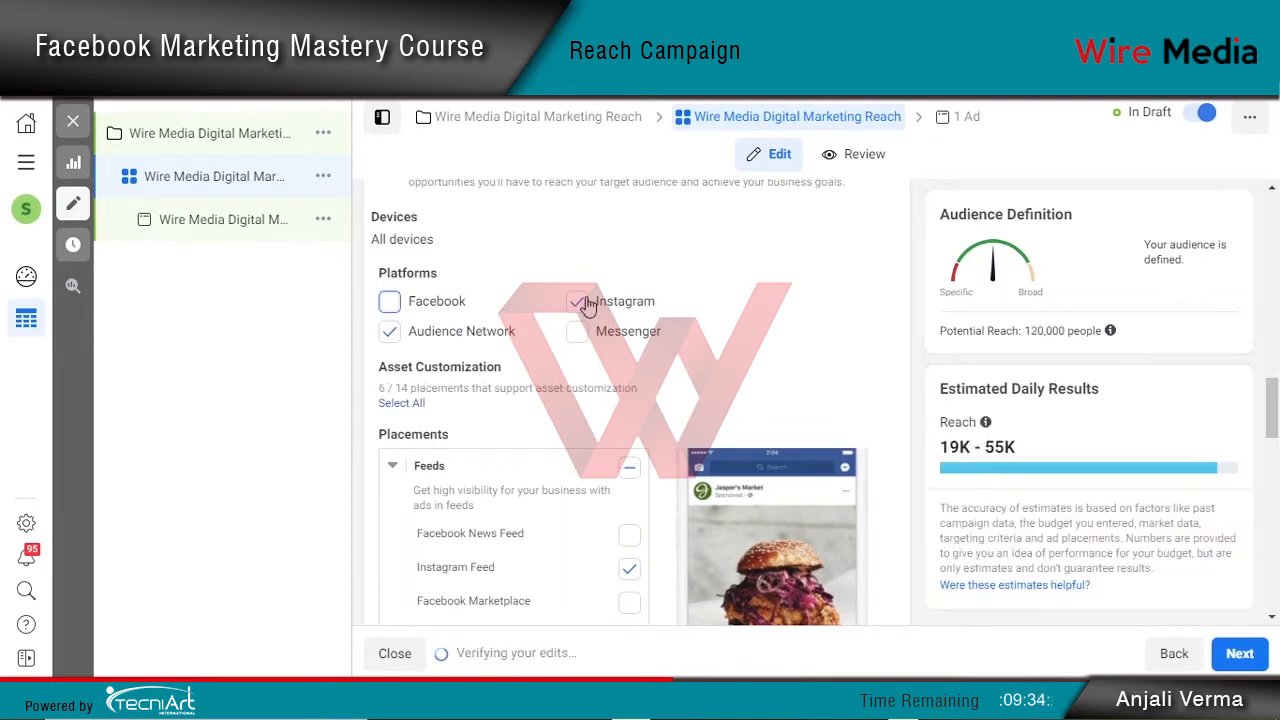
Review the individual Feeds and Stories placements, turning Instagram Feed off and on again
scroll(511, 366, "down", 3)
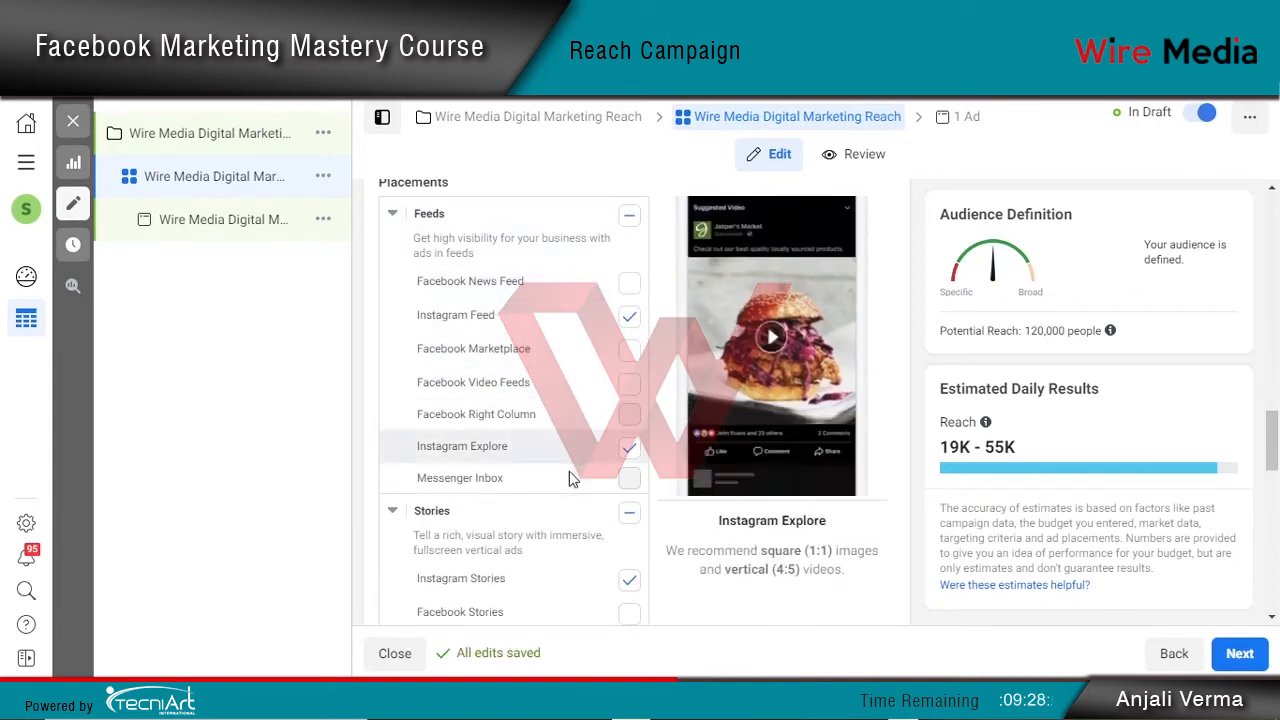
scroll(570, 330, "down", 1)
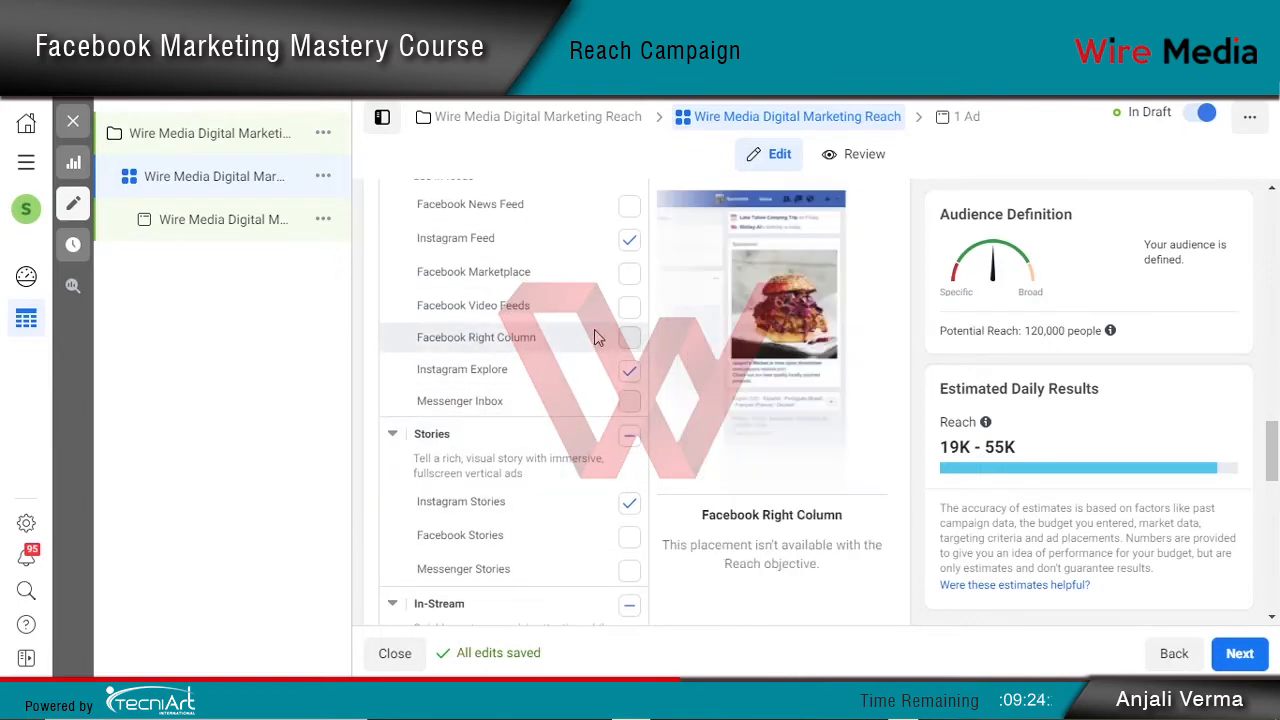
scroll(594, 337, "down", 1)
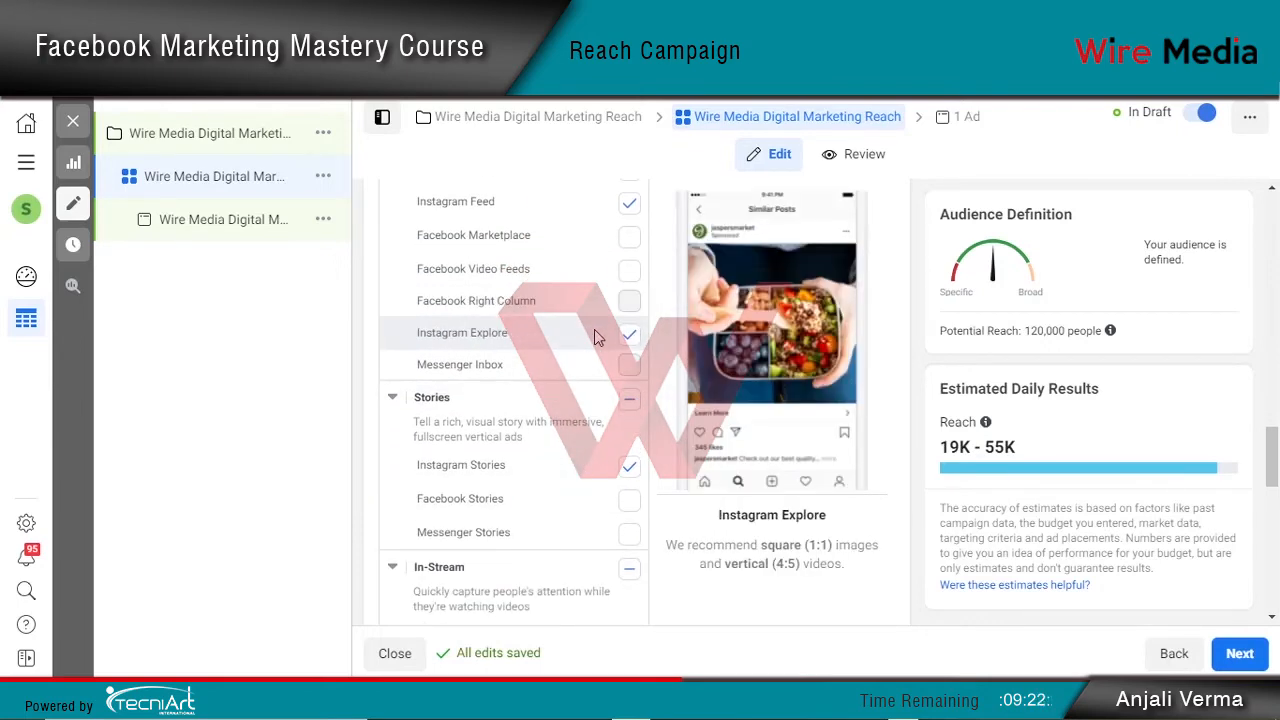
scroll(628, 337, "up", 2)
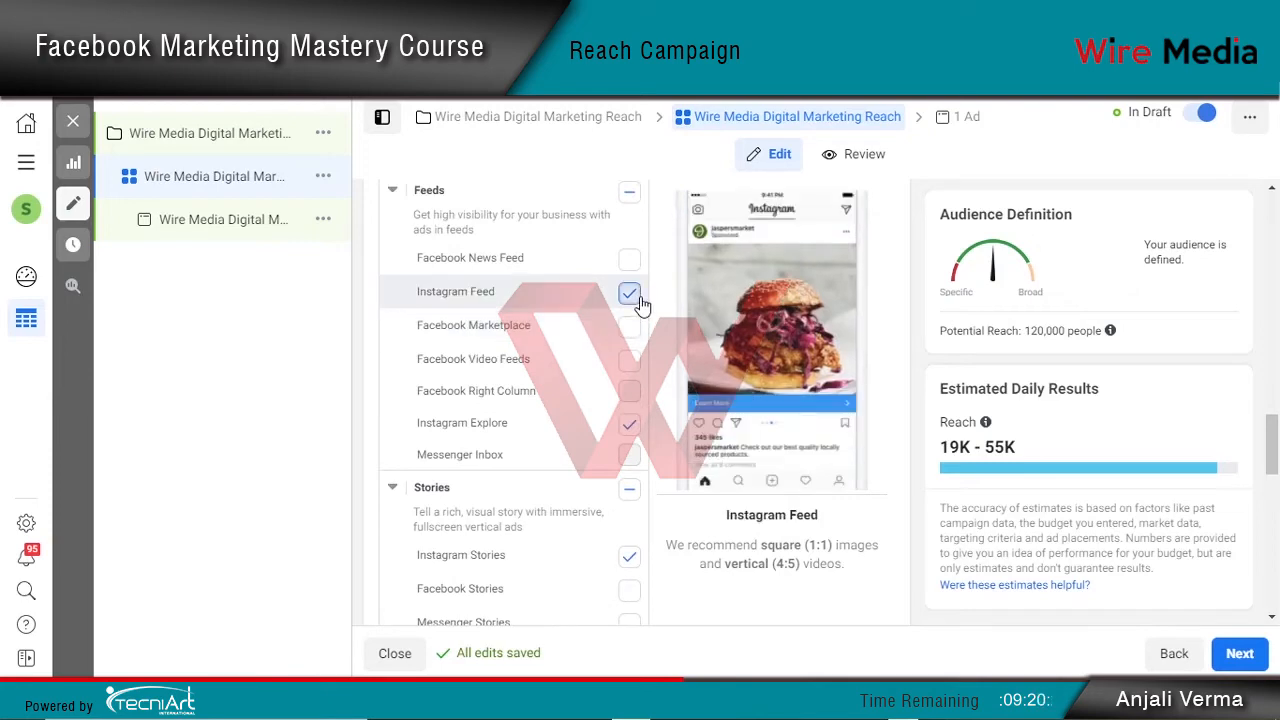
left_click(635, 298)
left_click(635, 300)
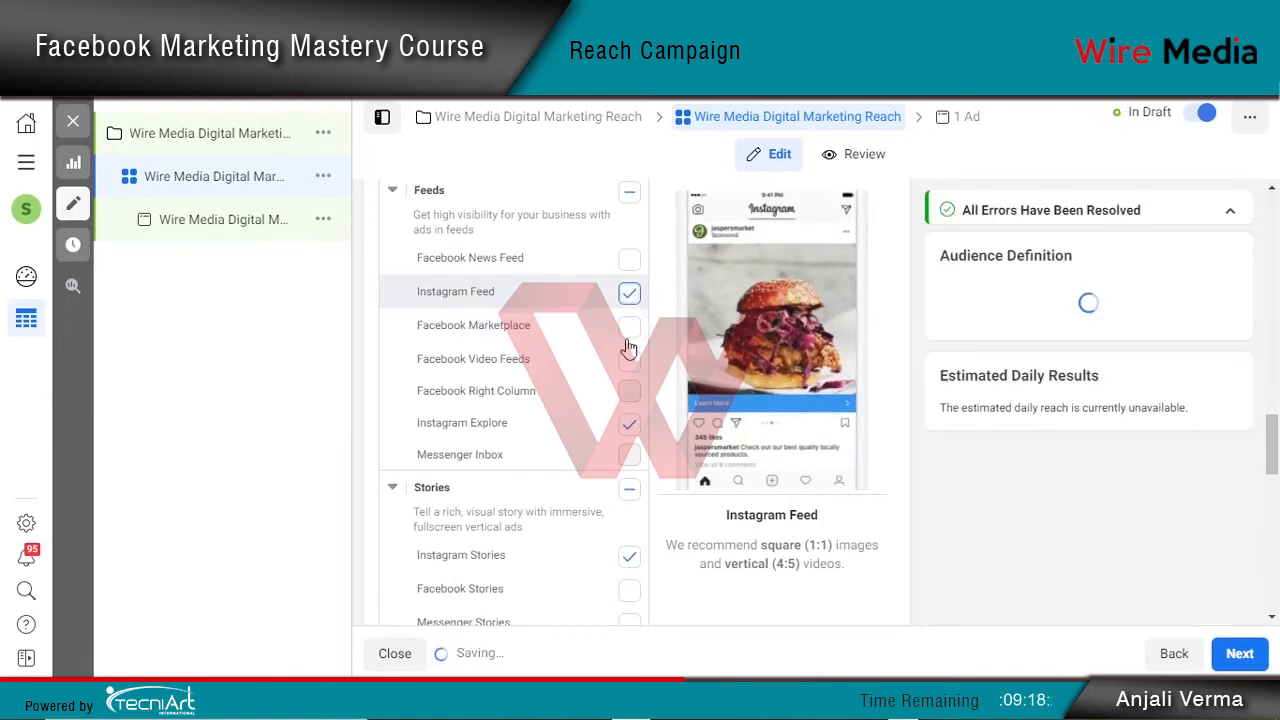
Reset the manual placements to their default platforms and examine the available device types
scroll(628, 347, "up", 10)
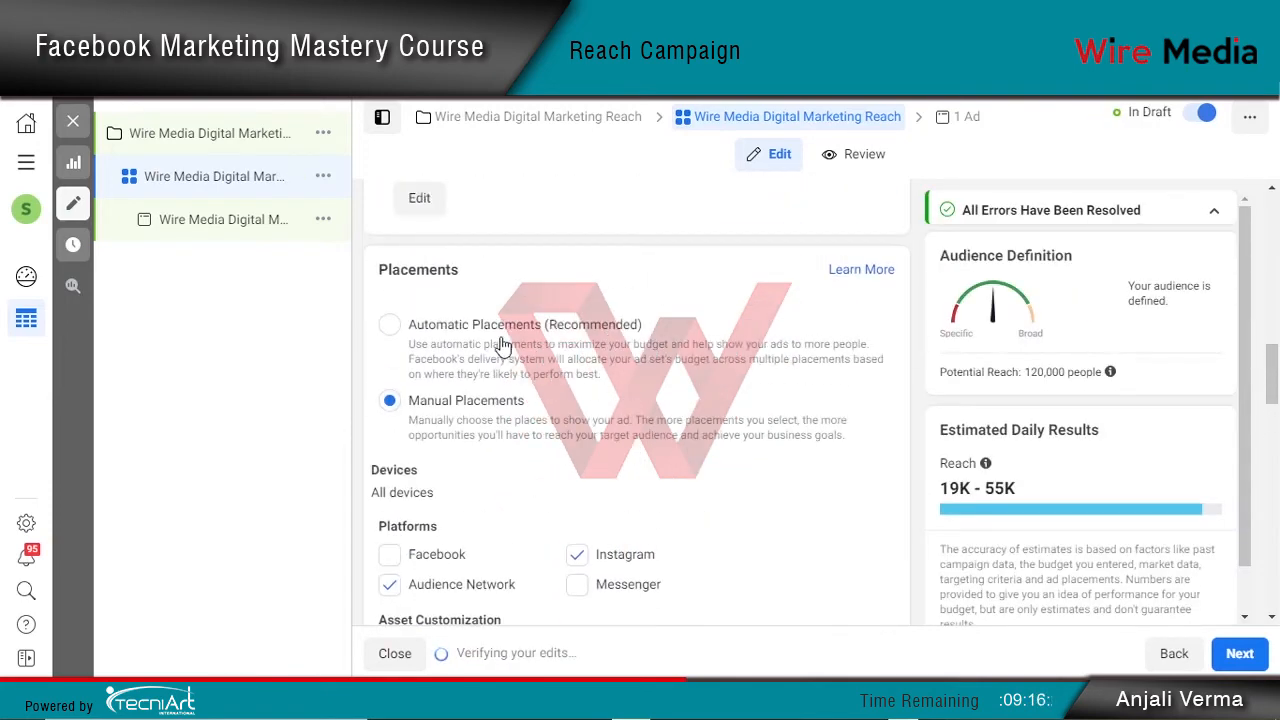
scroll(480, 345, "down", 2)
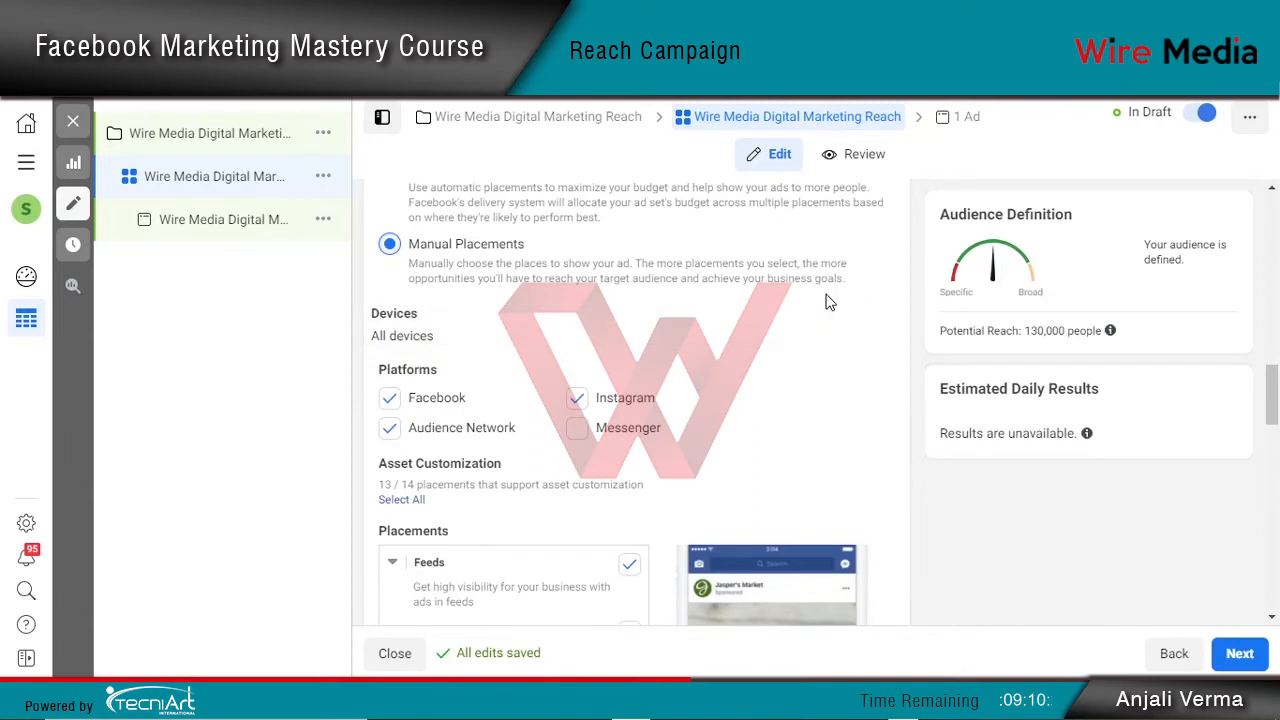
left_click(873, 318)
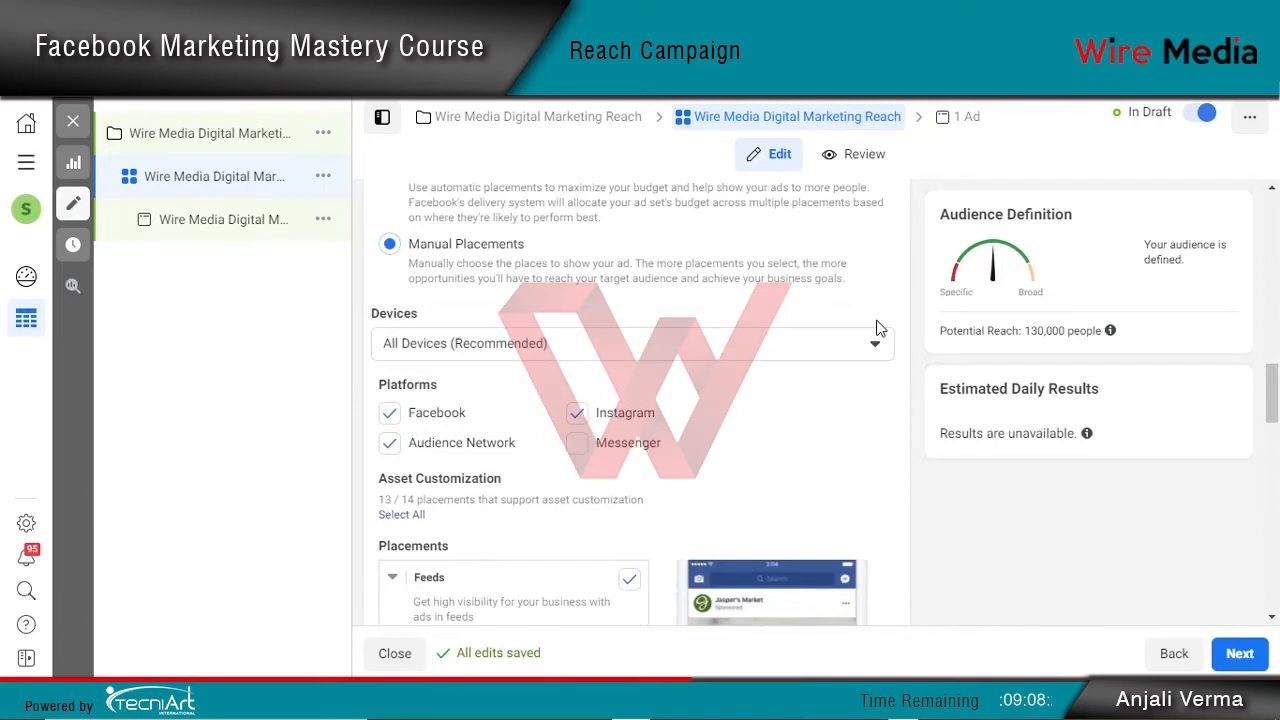
left_click(447, 346)
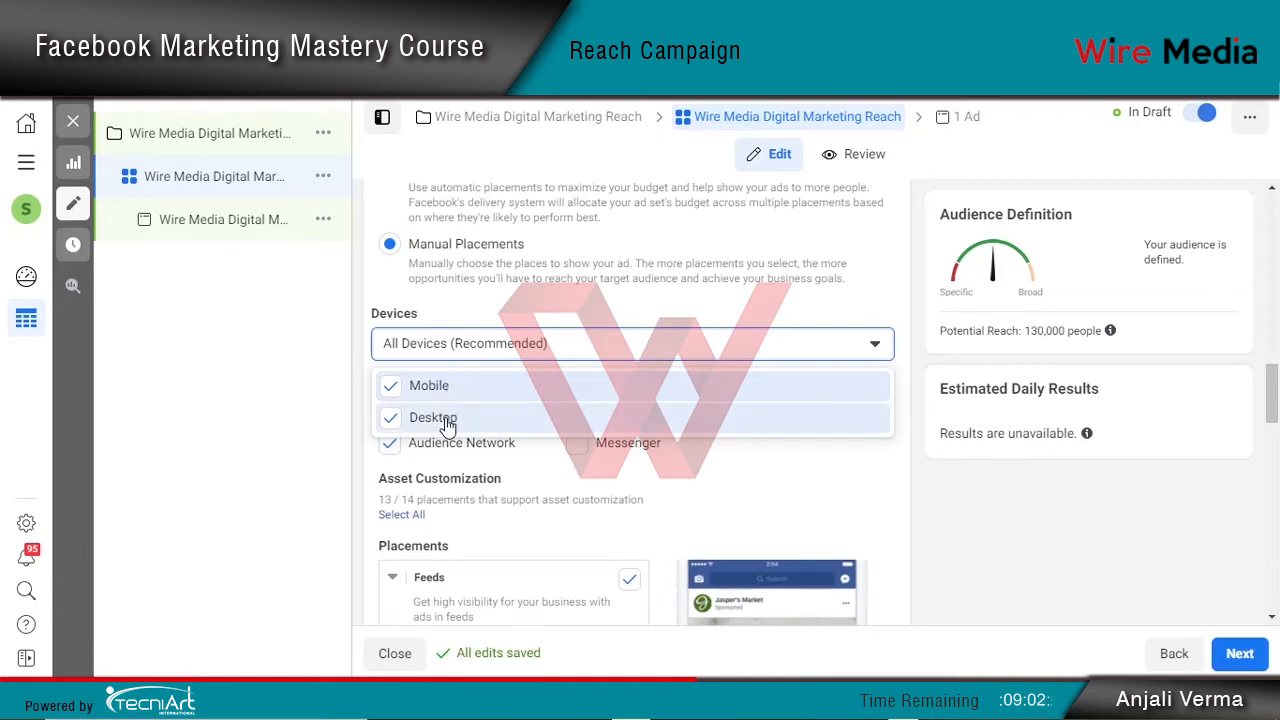
left_click(489, 348)
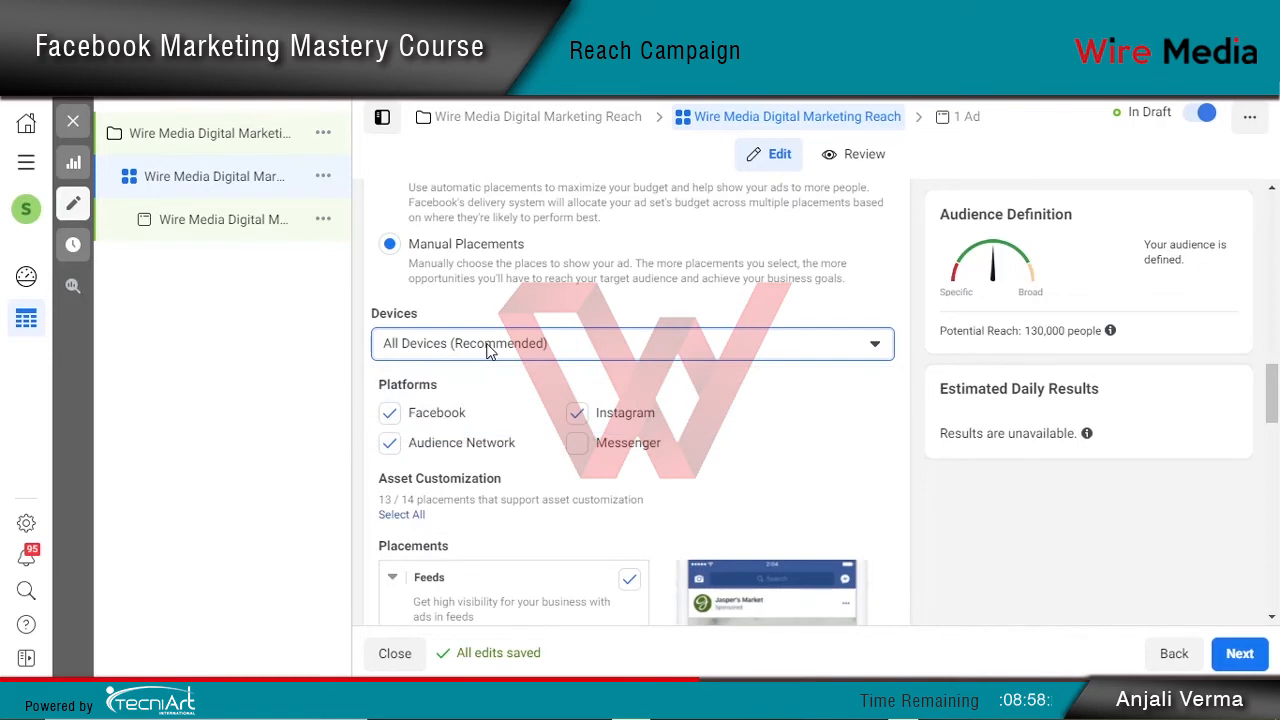
Expand the additional placement options and examine the choices for specific mobile devices and operating systems
scroll(489, 348, "down", 12)
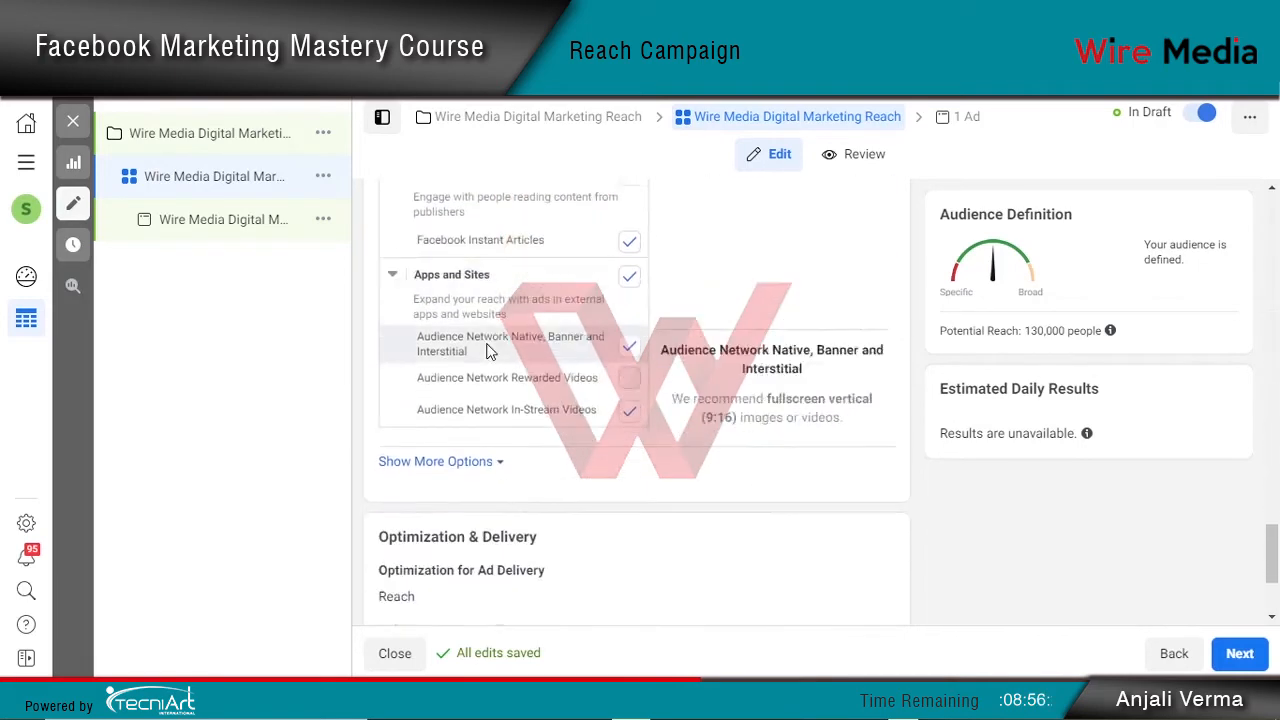
scroll(489, 350, "down", 1)
left_click(480, 390)
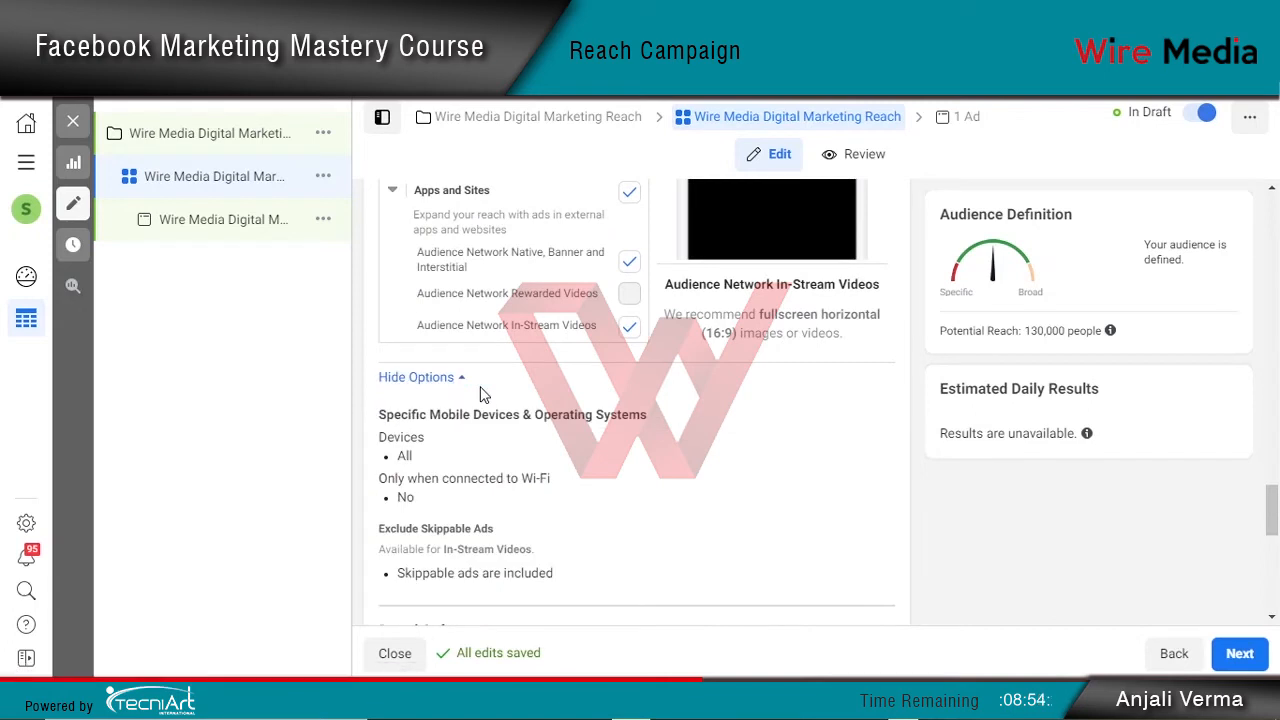
scroll(503, 449, "down", 1)
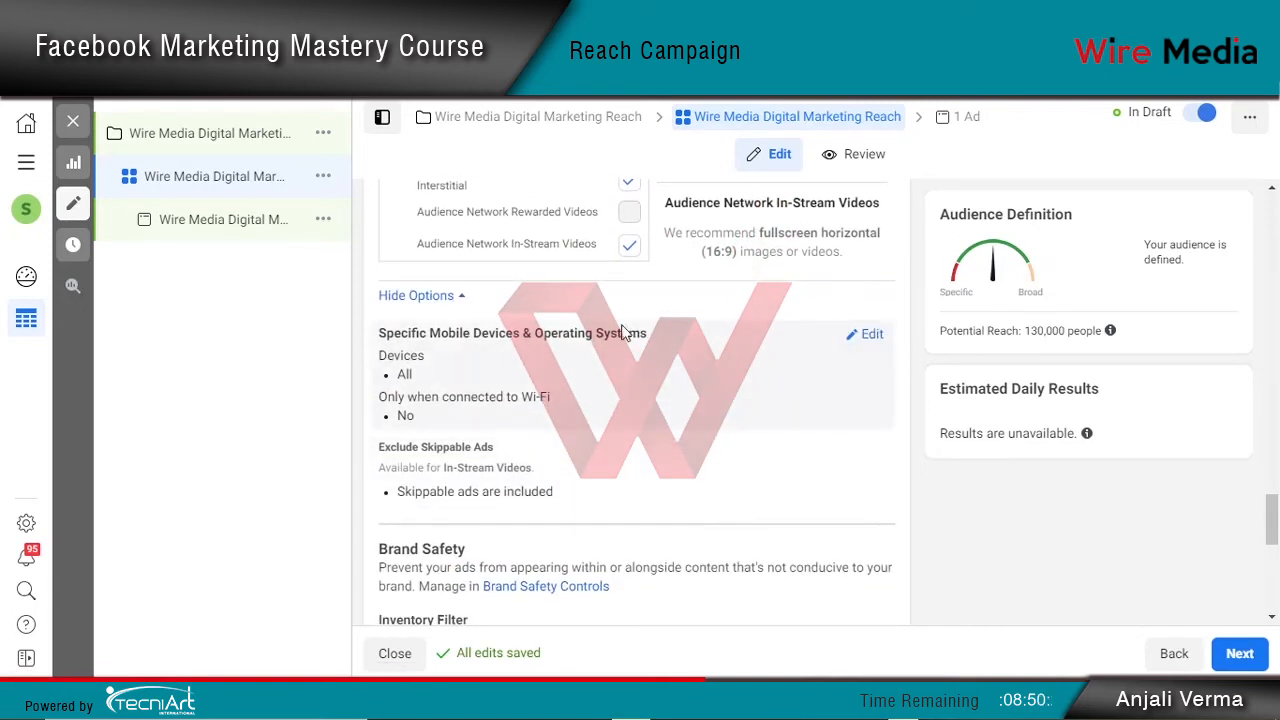
left_click(868, 337)
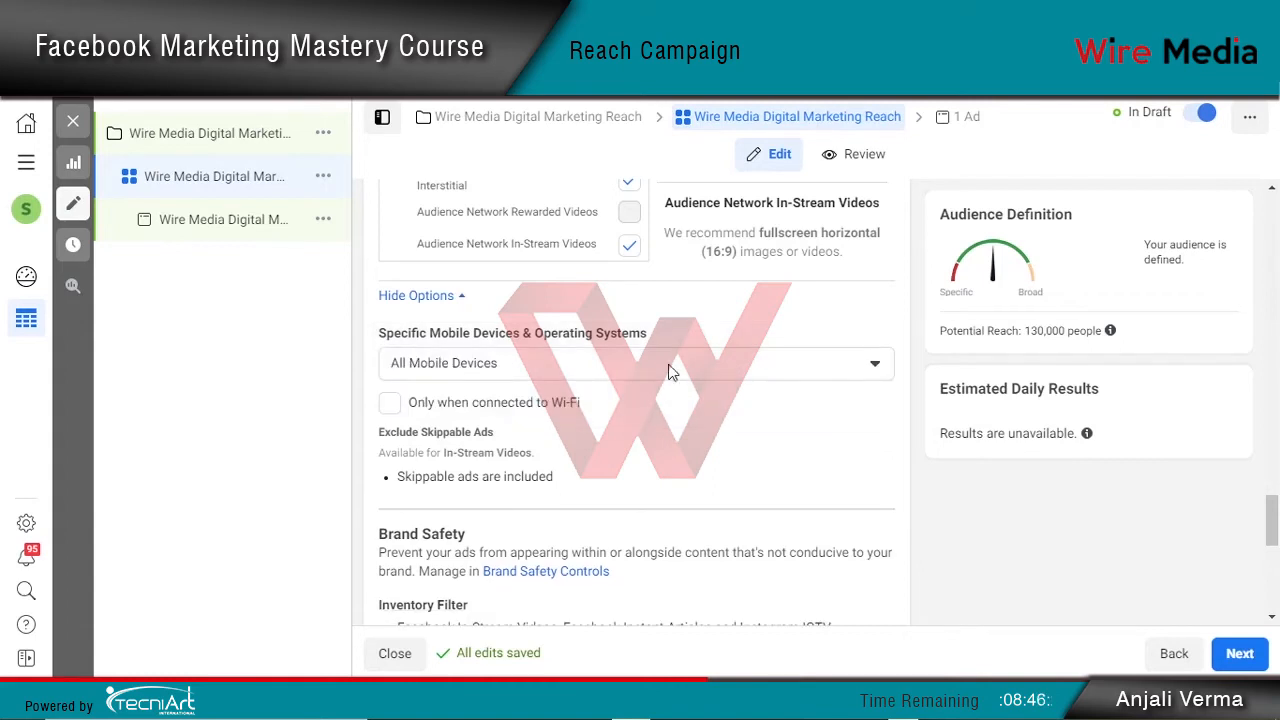
left_click(588, 368)
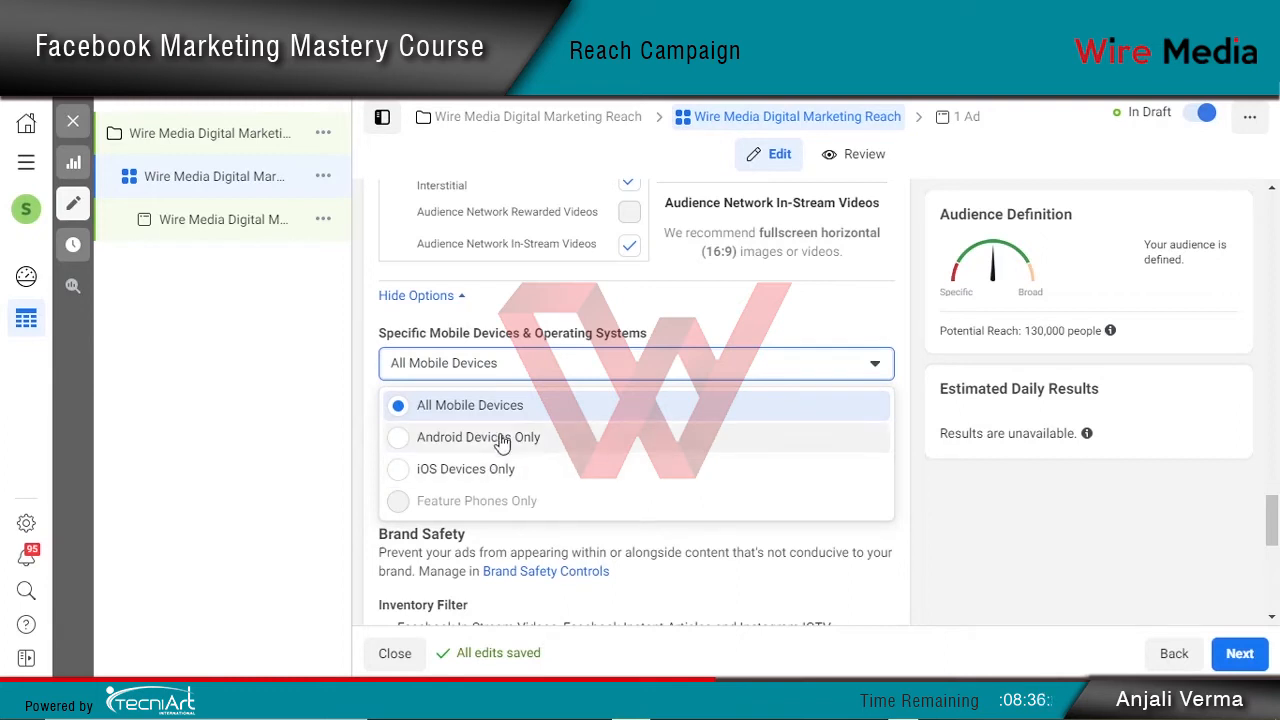
left_click(507, 368)
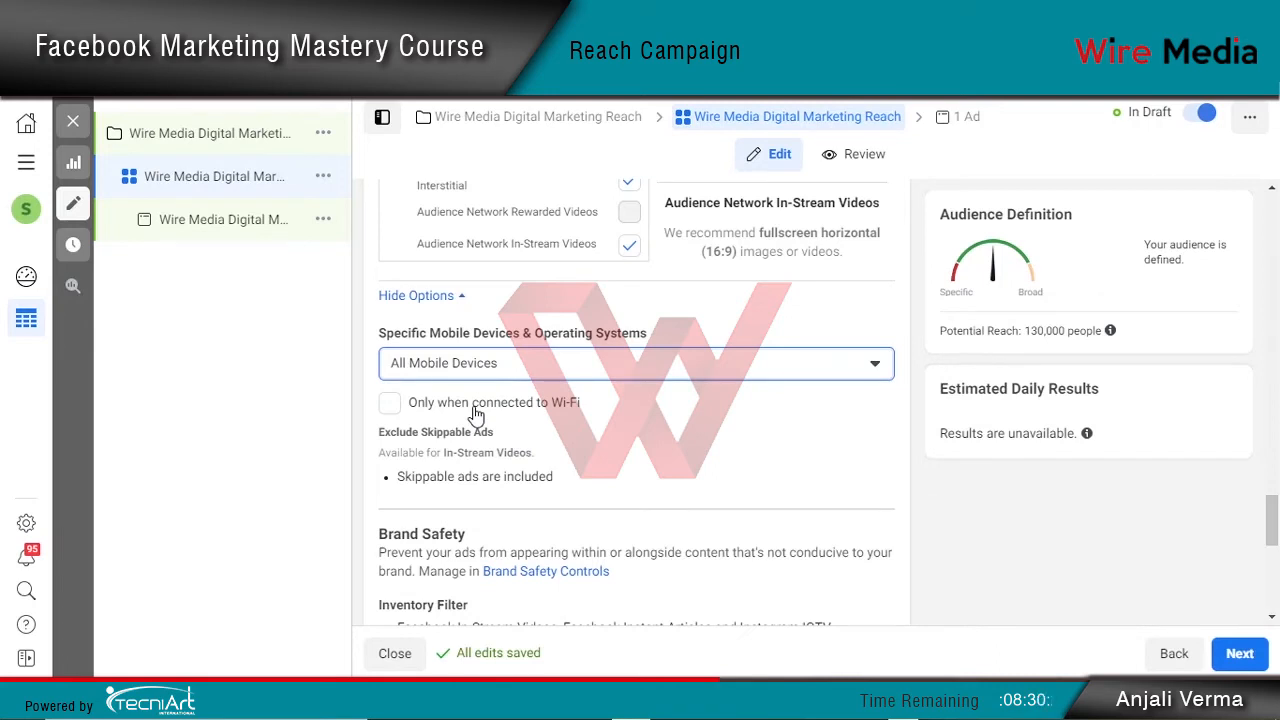
left_click(582, 428)
Set the ad set's placements to Automatic Placements (Recommended)
scroll(507, 397, "up", 7)
scroll(506, 395, "up", 10)
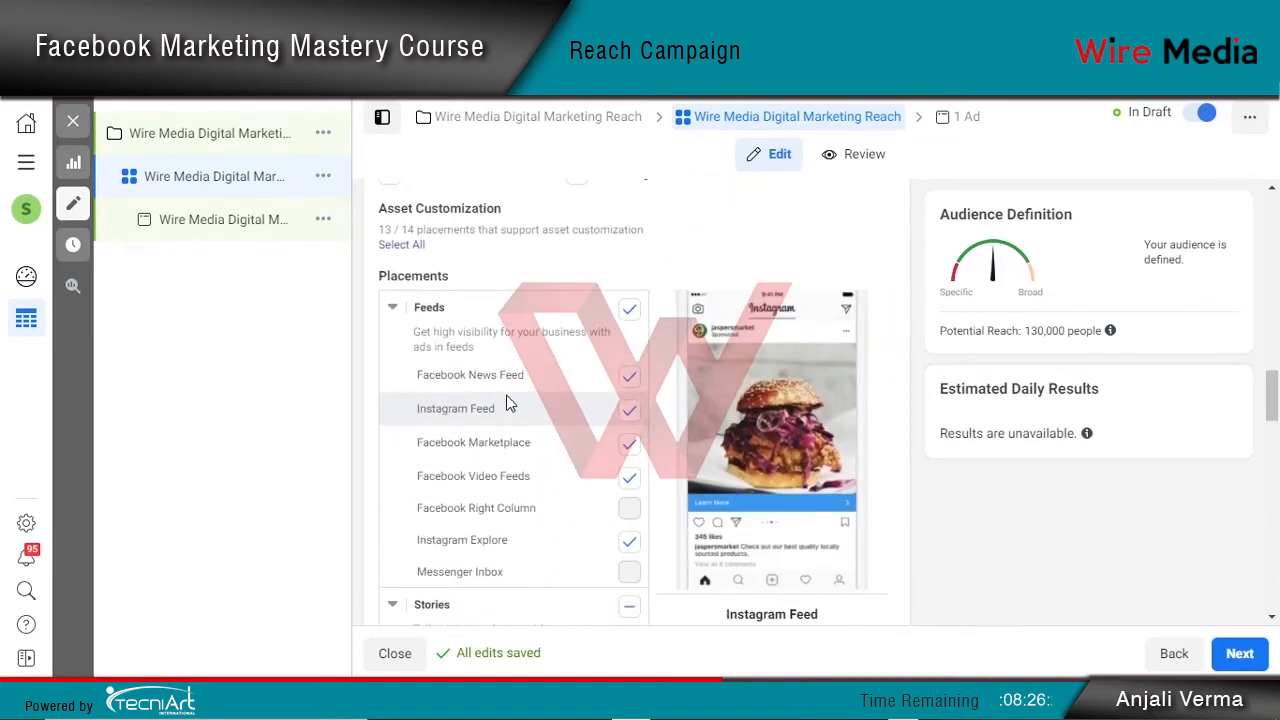
left_click(505, 340)
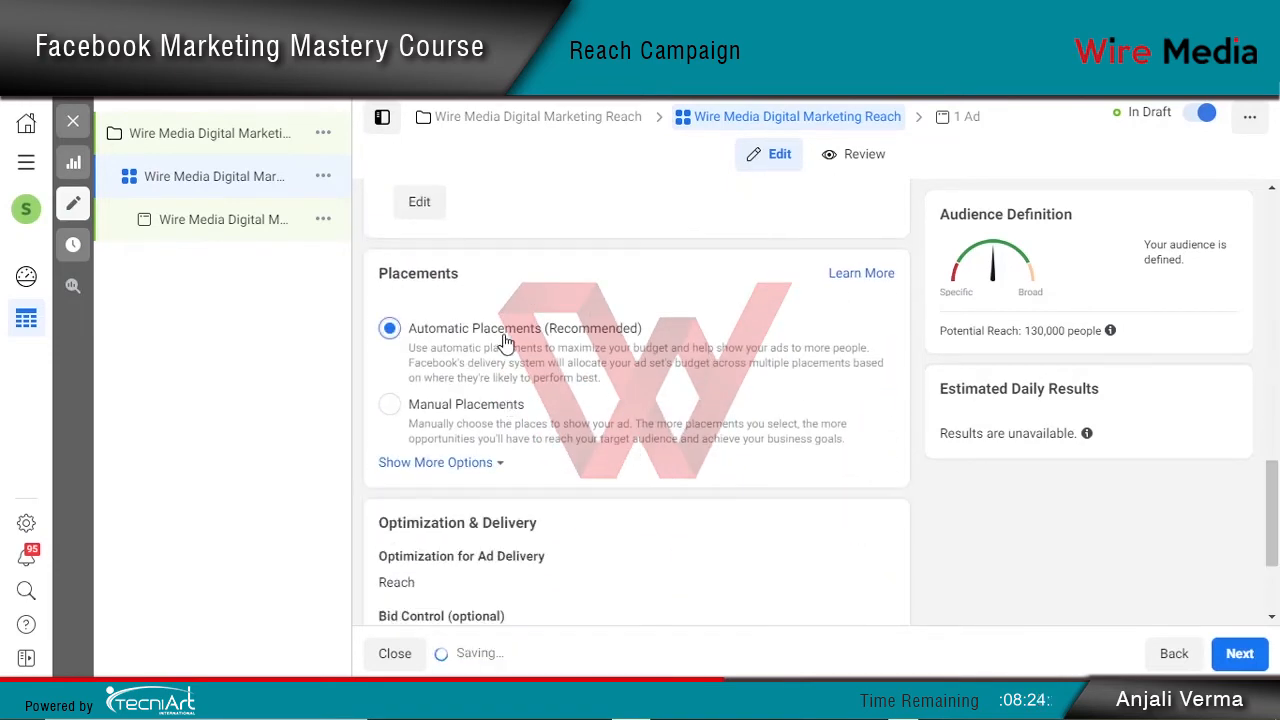
Check the choices for Optimization for Ad Delivery and select Reach
scroll(527, 375, "down", 2)
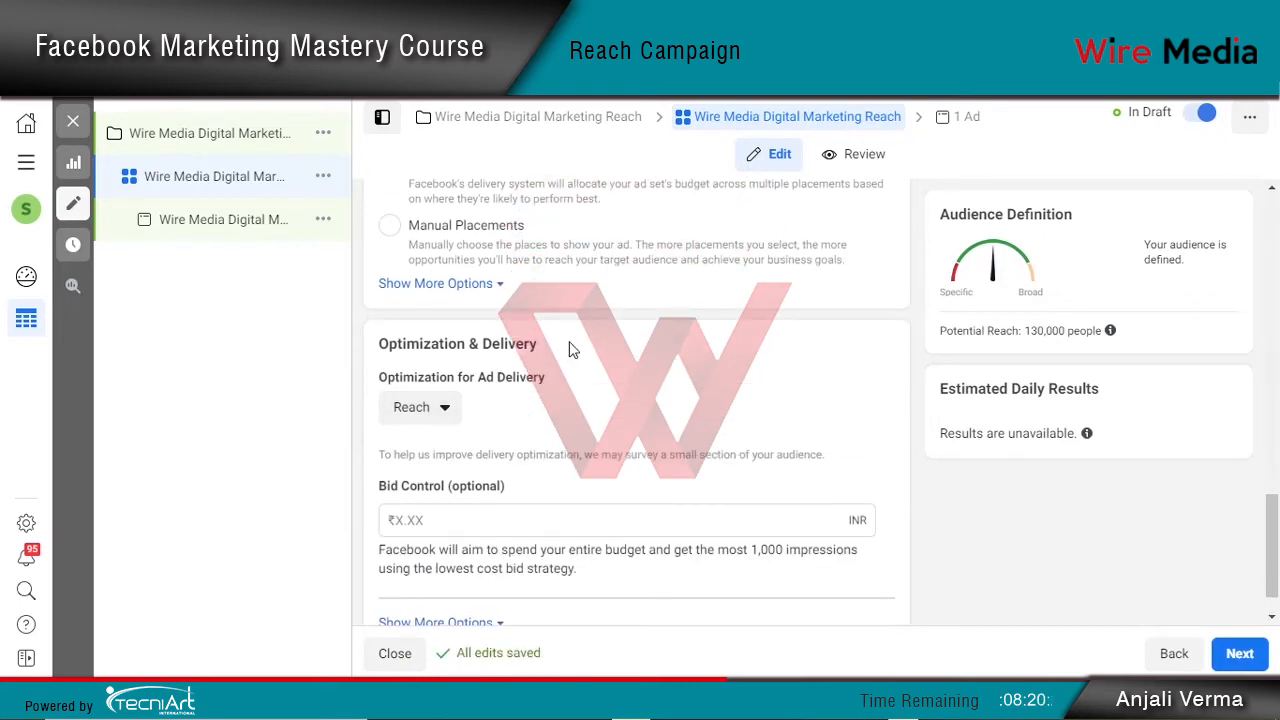
left_click(428, 424)
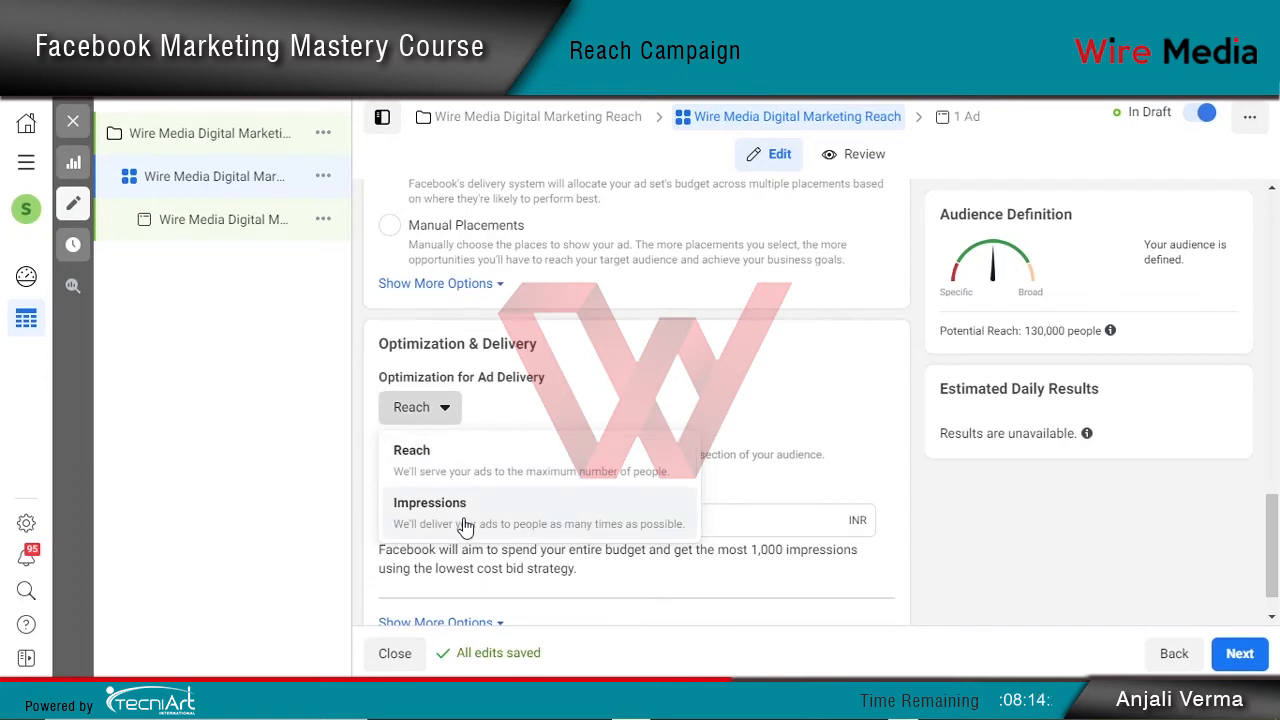
left_click(445, 462)
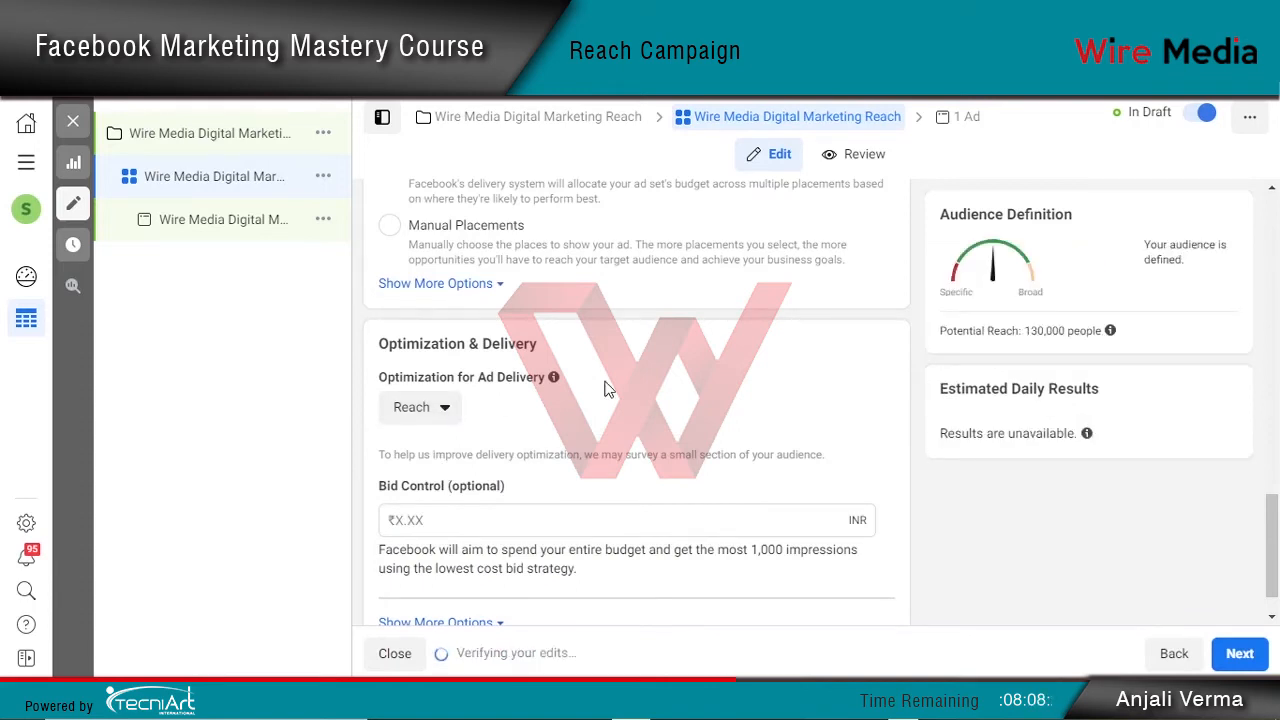
Set the optional Bid Control amount to ₹10.00
left_click(451, 463)
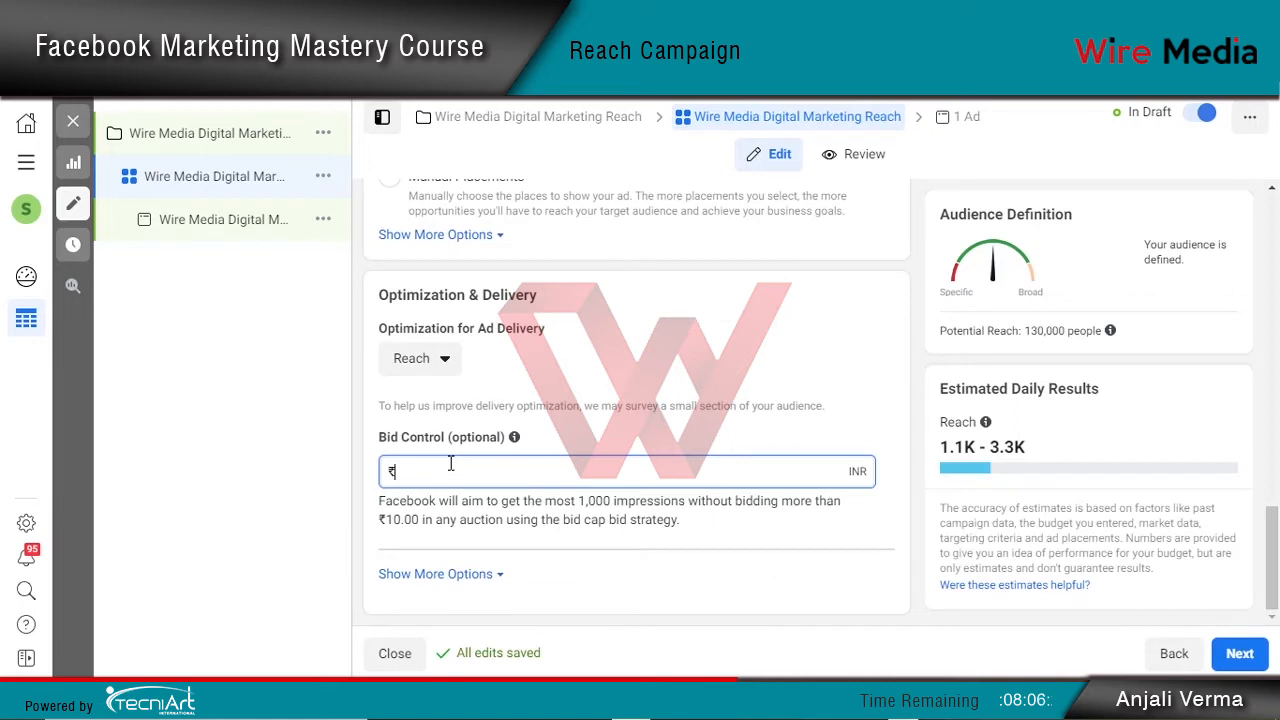
mouse_move(514, 437)
type("10")
left_click(557, 402)
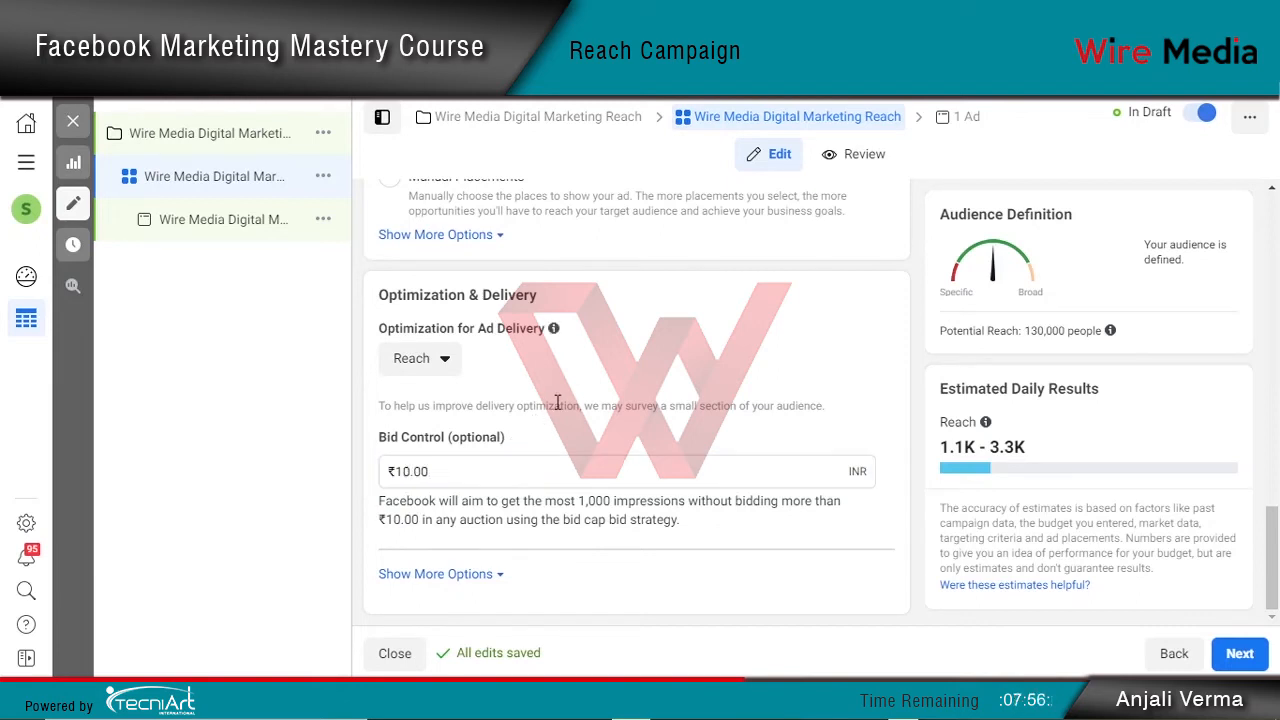
Clear the Bid Control amount so the field is empty
left_click(465, 472)
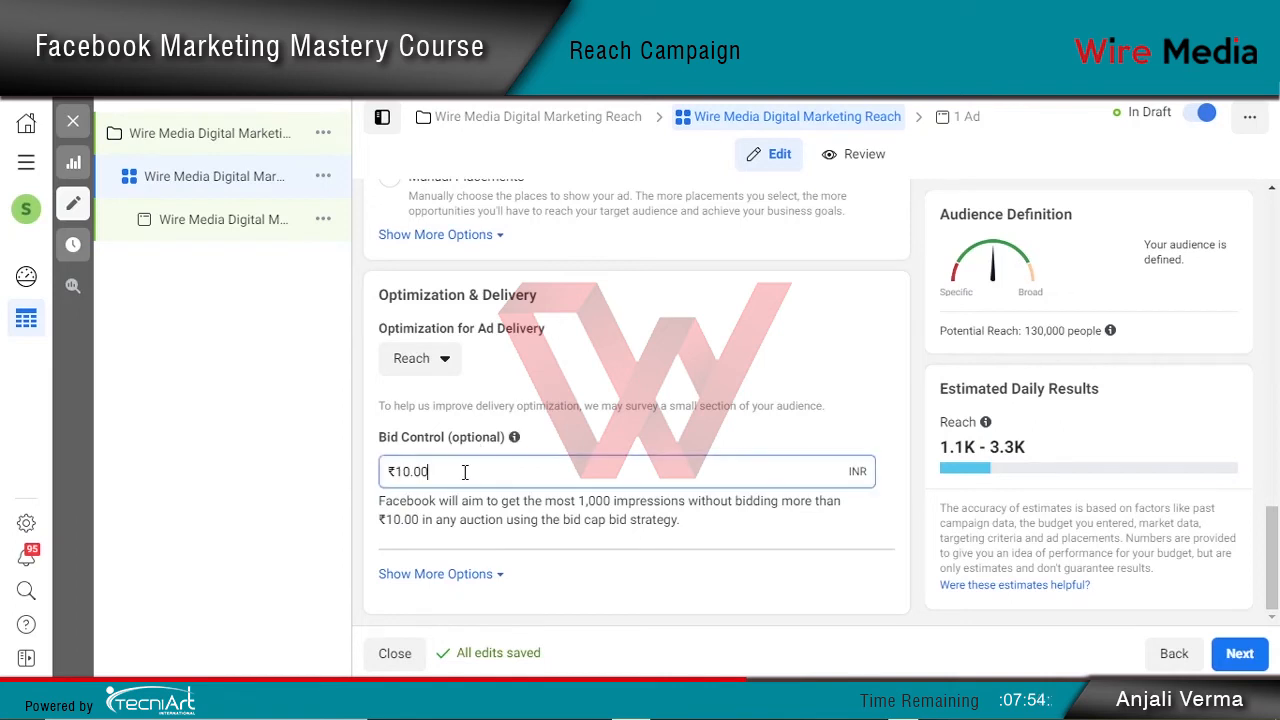
key("BackSpace")
key("BackSpace")
key("BackSpace")
key("BackSpace")
key("BackSpace")
key("BackSpace")
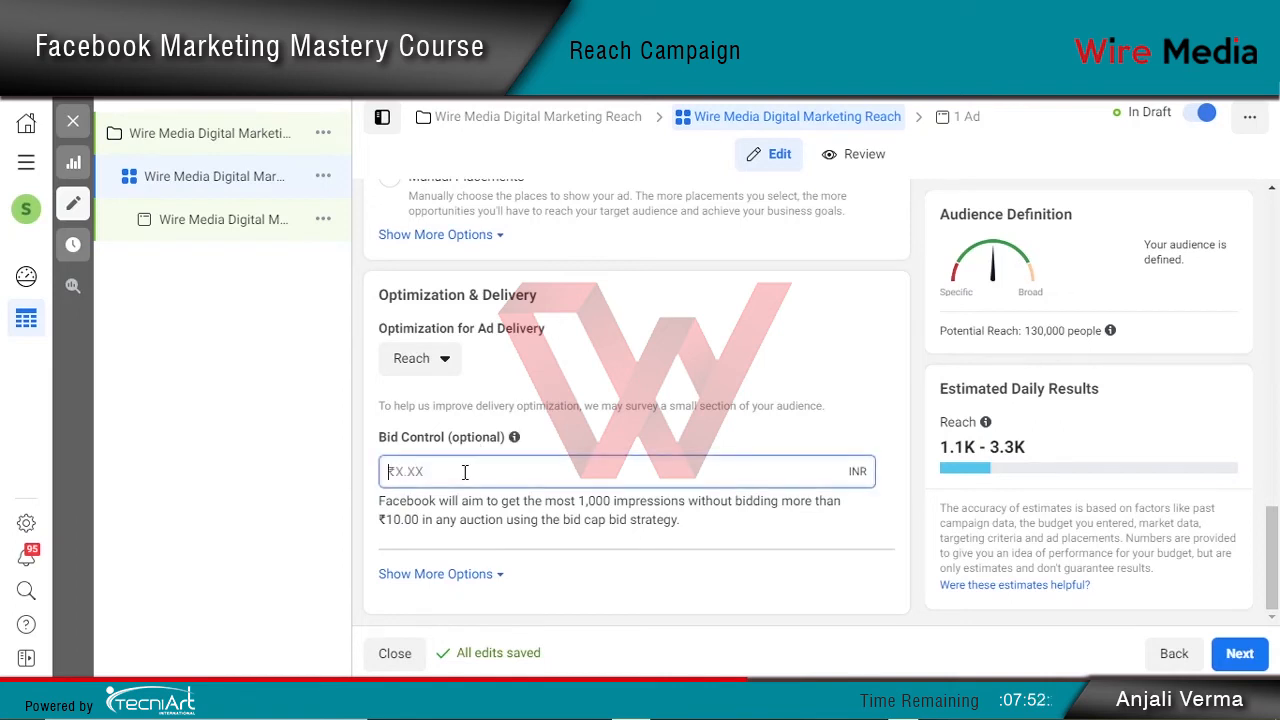
left_click(604, 443)
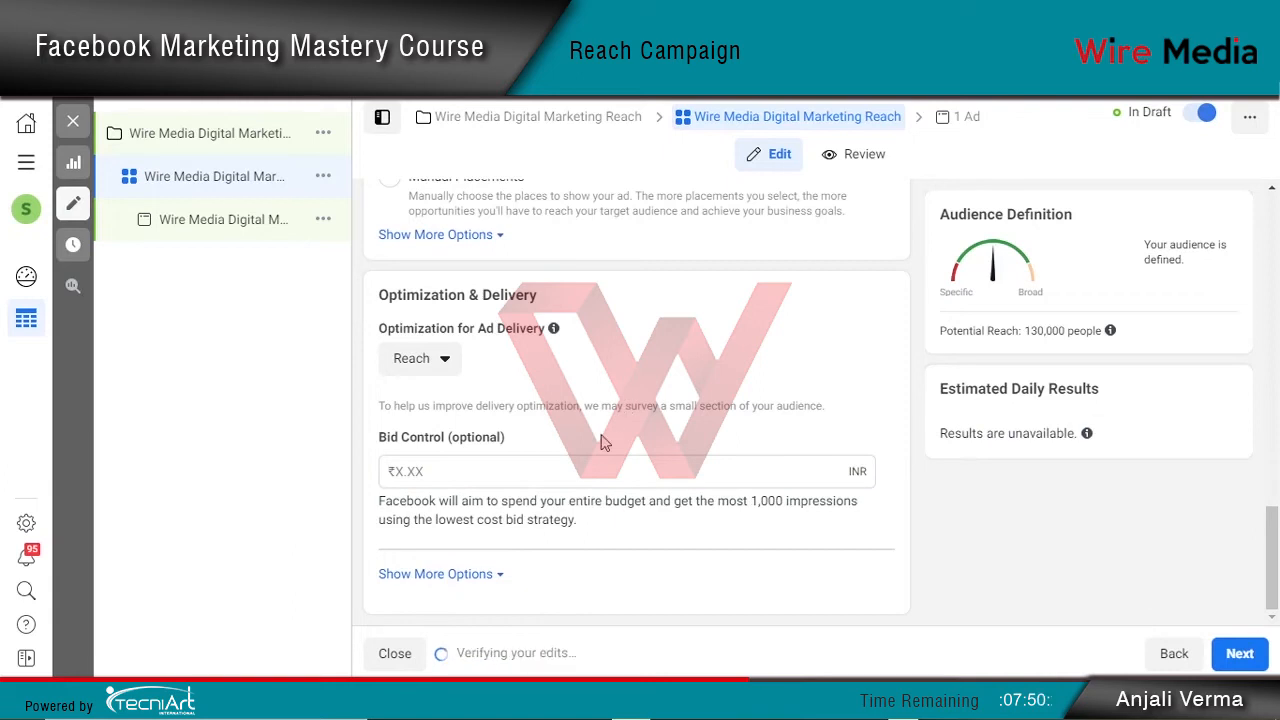
Show the additional Optimization & Delivery options and set the Frequency Cap to 2 impressions every 7 days
left_click(455, 574)
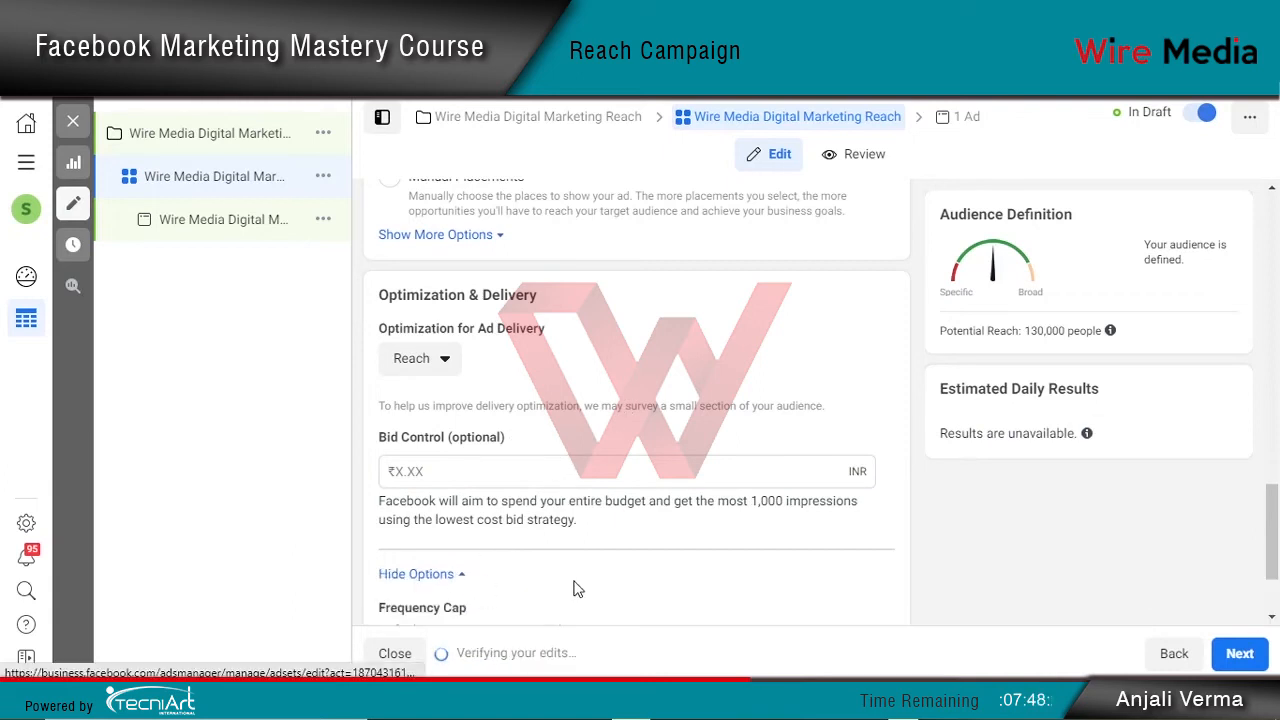
scroll(573, 589, "down", 2)
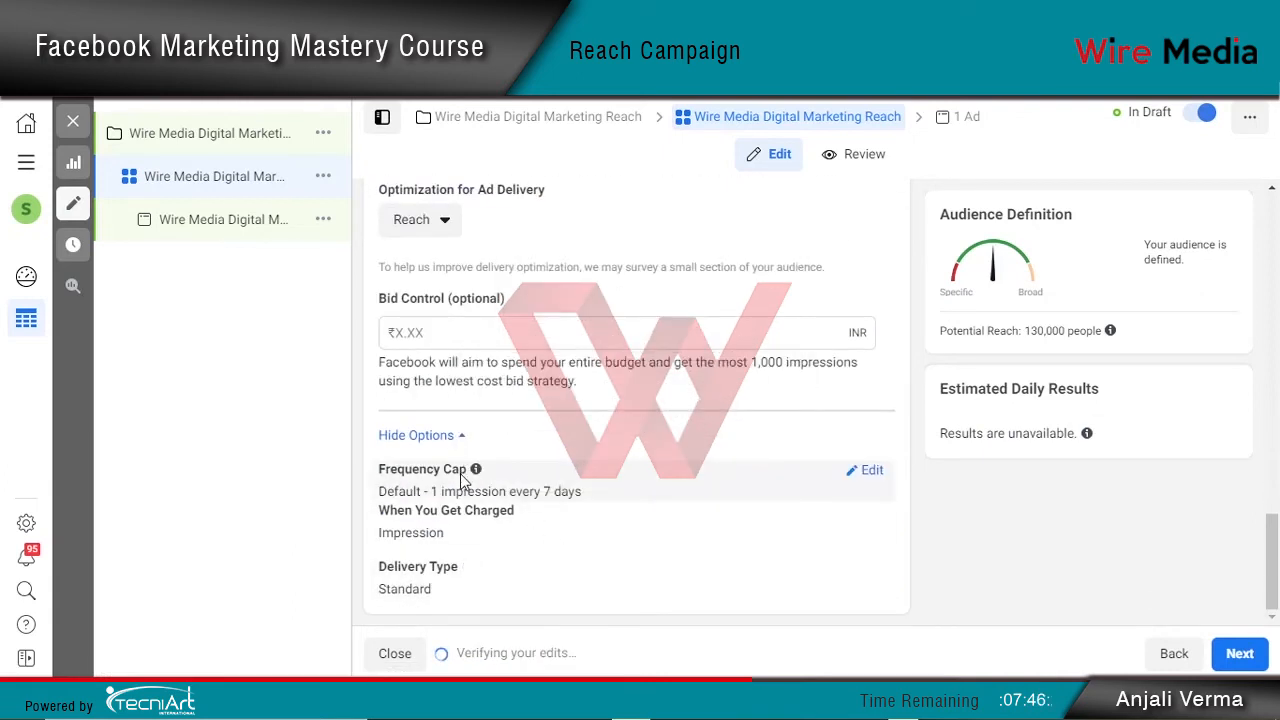
left_click(870, 472)
scroll(447, 385, "down", 2)
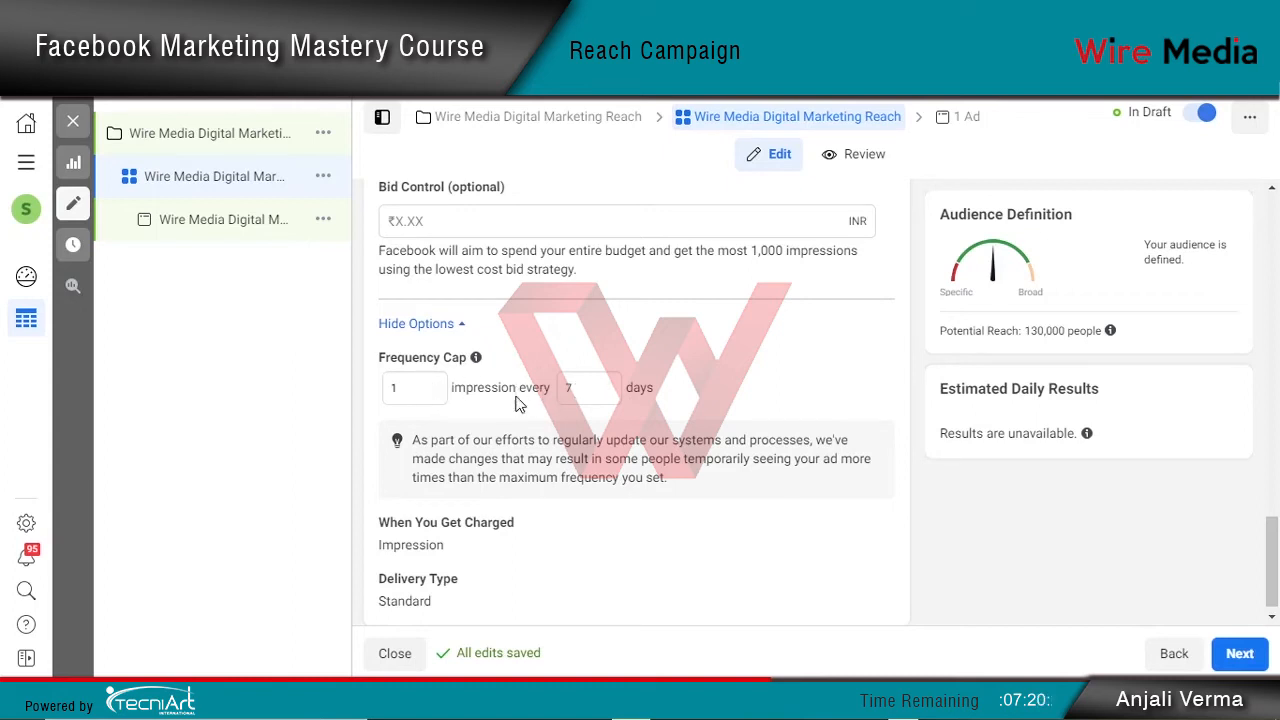
left_click(418, 388)
type("2")
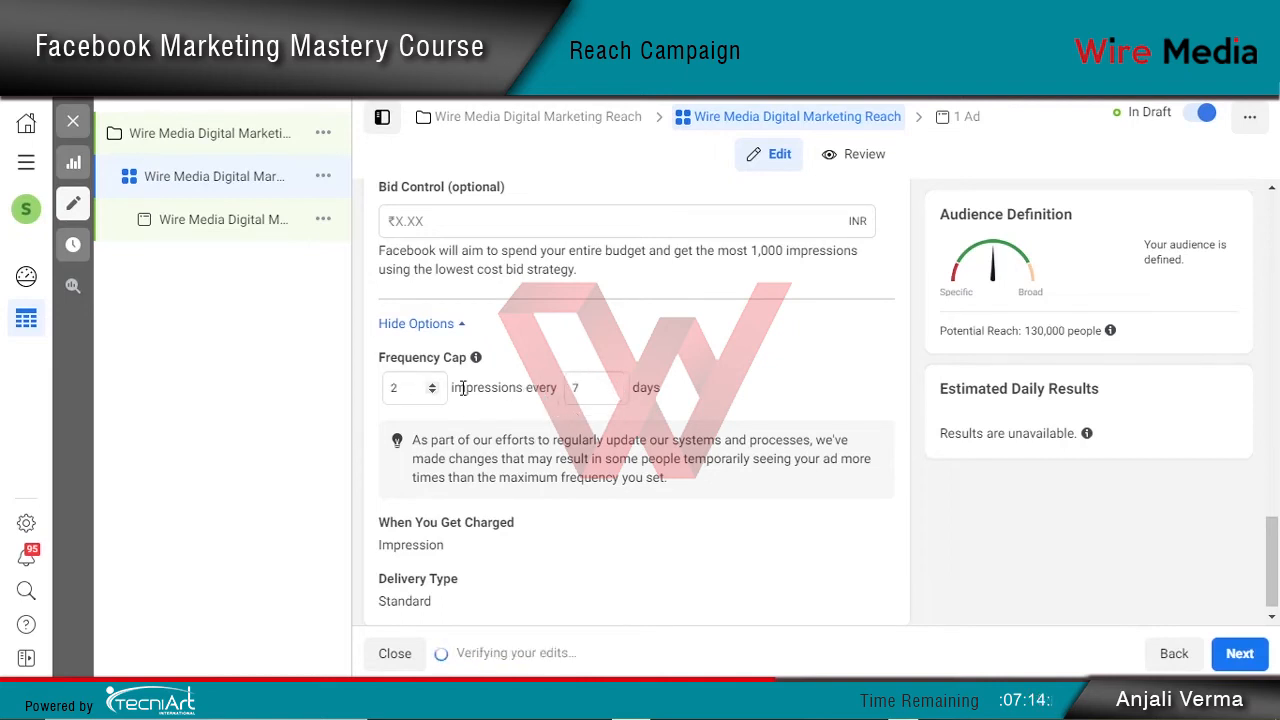
left_click(562, 351)
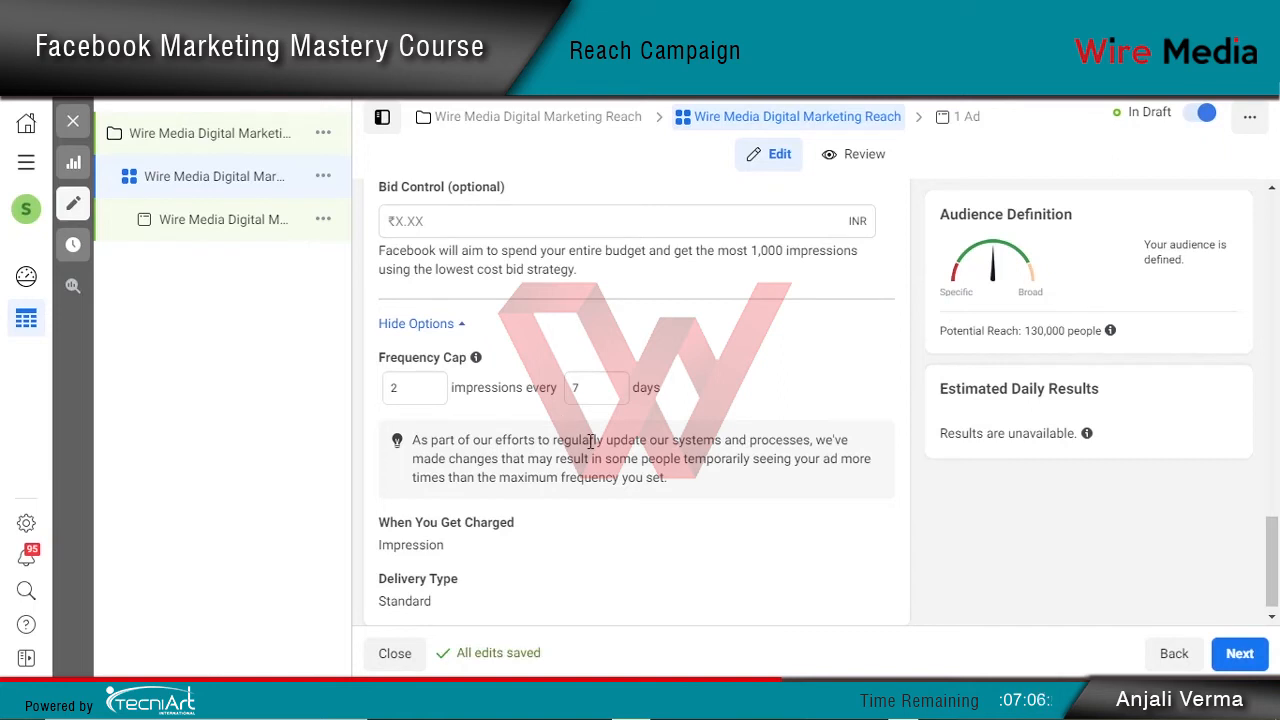
Proceed to the ad level and set the ad identity's Instagram account to wiremediia
scroll(591, 441, "down", 1)
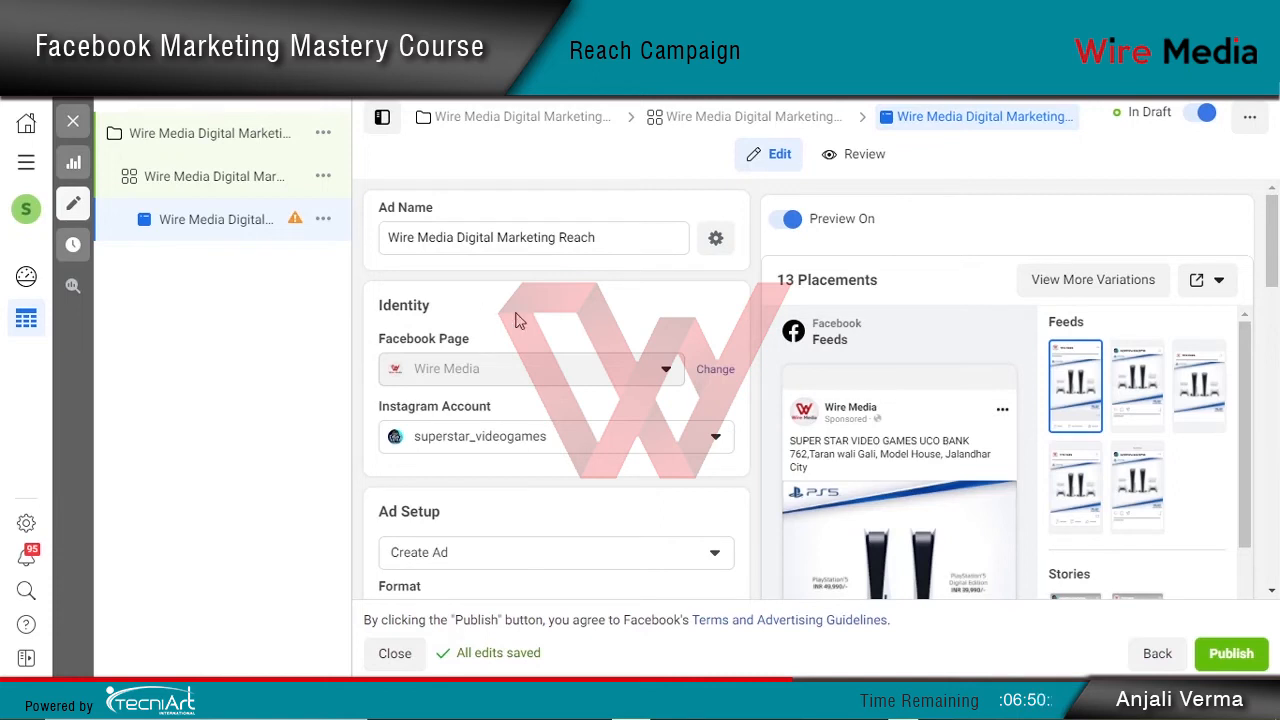
scroll(519, 320, "down", 1)
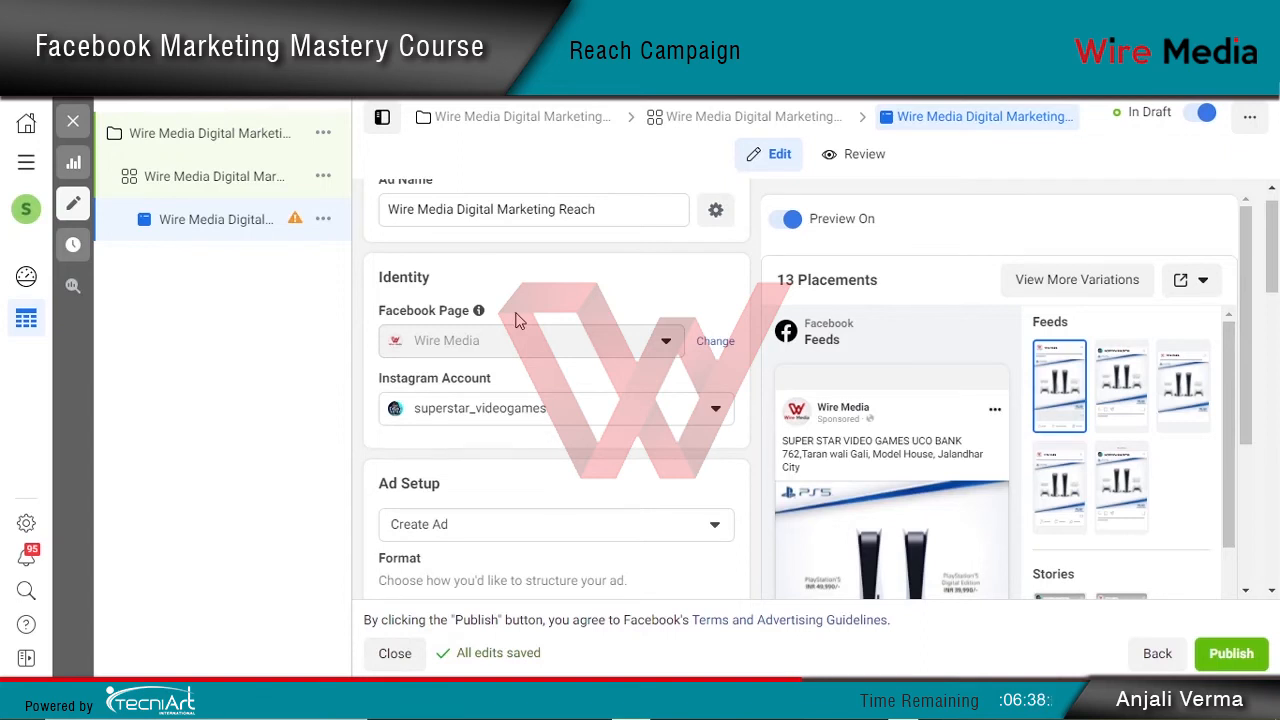
left_click(493, 418)
left_click(486, 532)
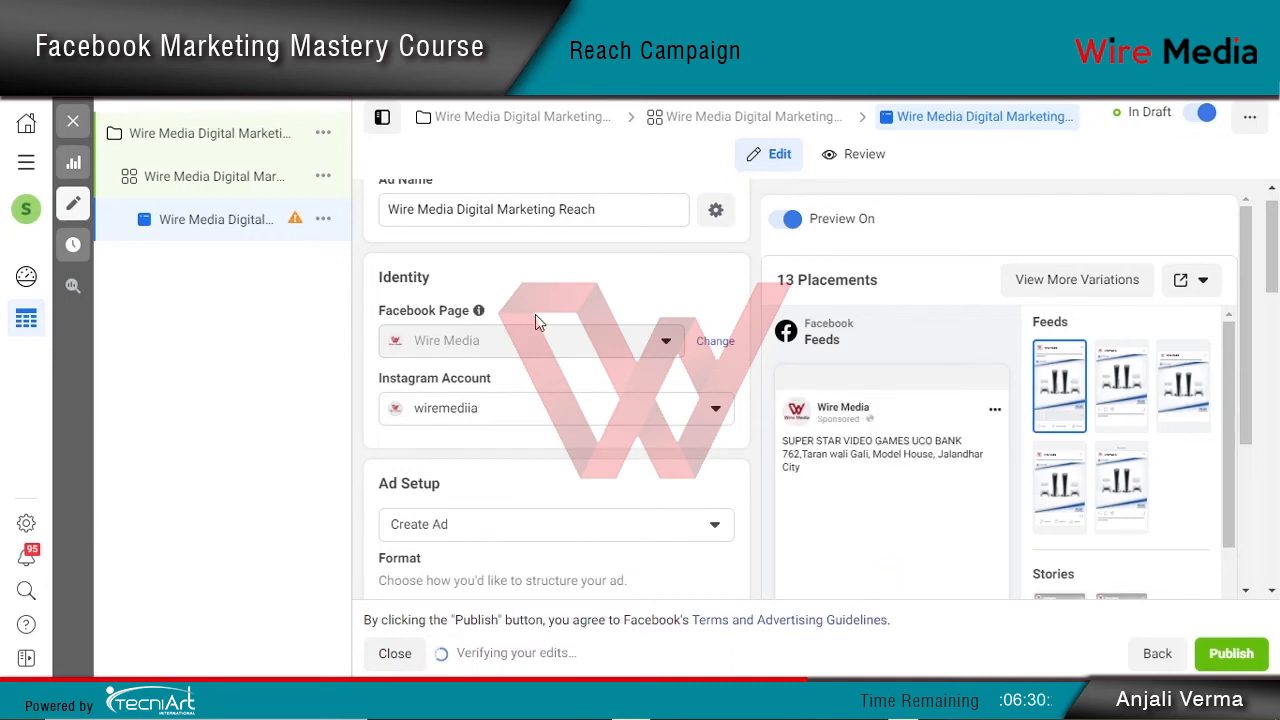
Examine the Ad Setup source choices, keeping Create Ad, and review the ad format options
scroll(535, 316, "down", 3)
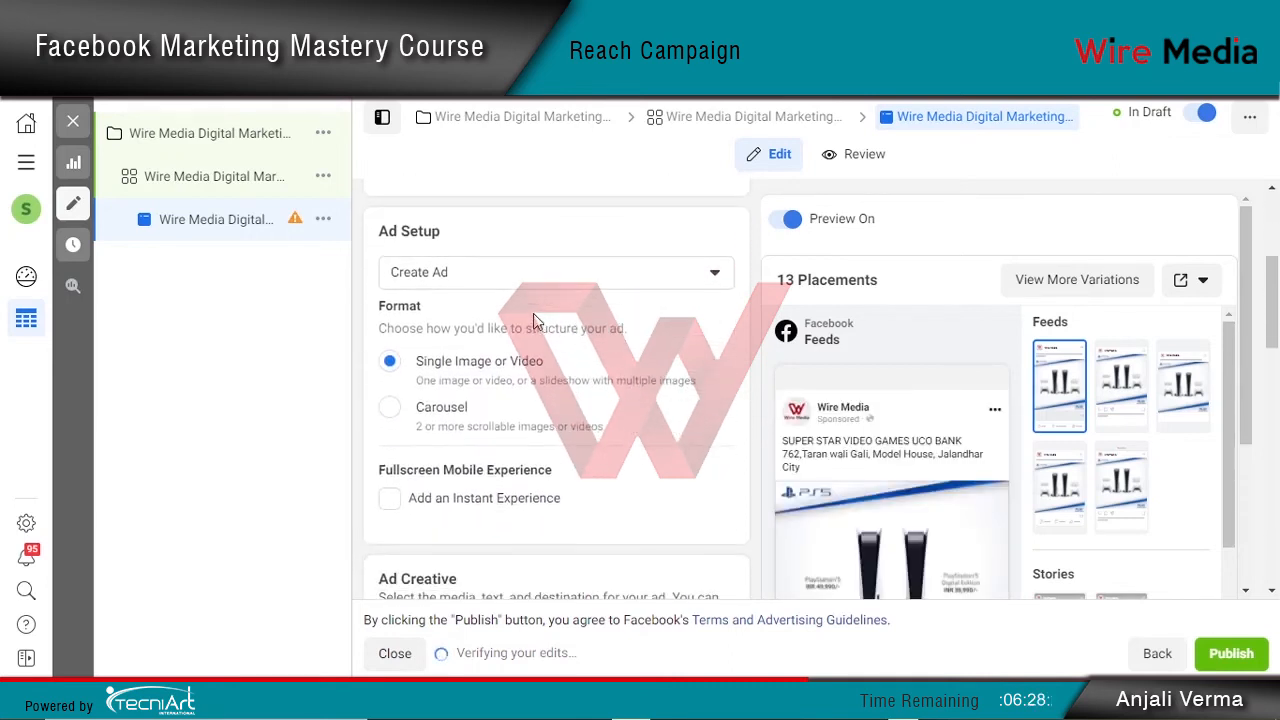
left_click(462, 270)
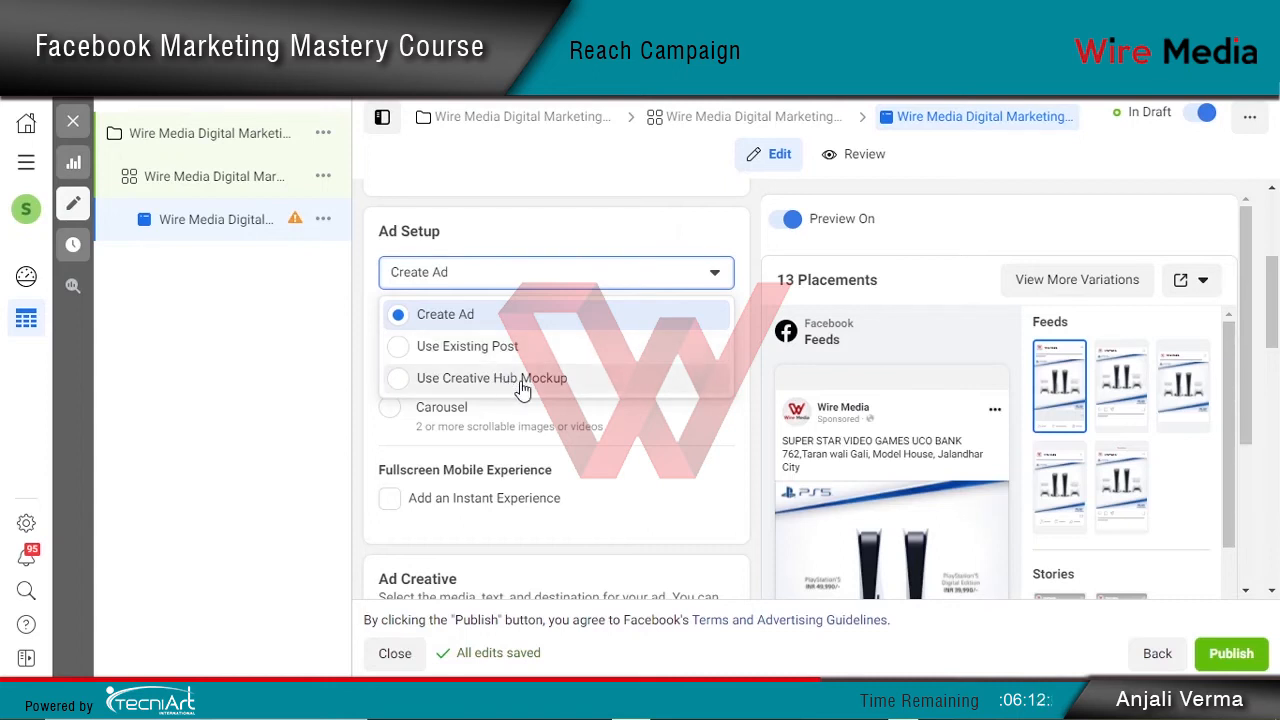
left_click(508, 237)
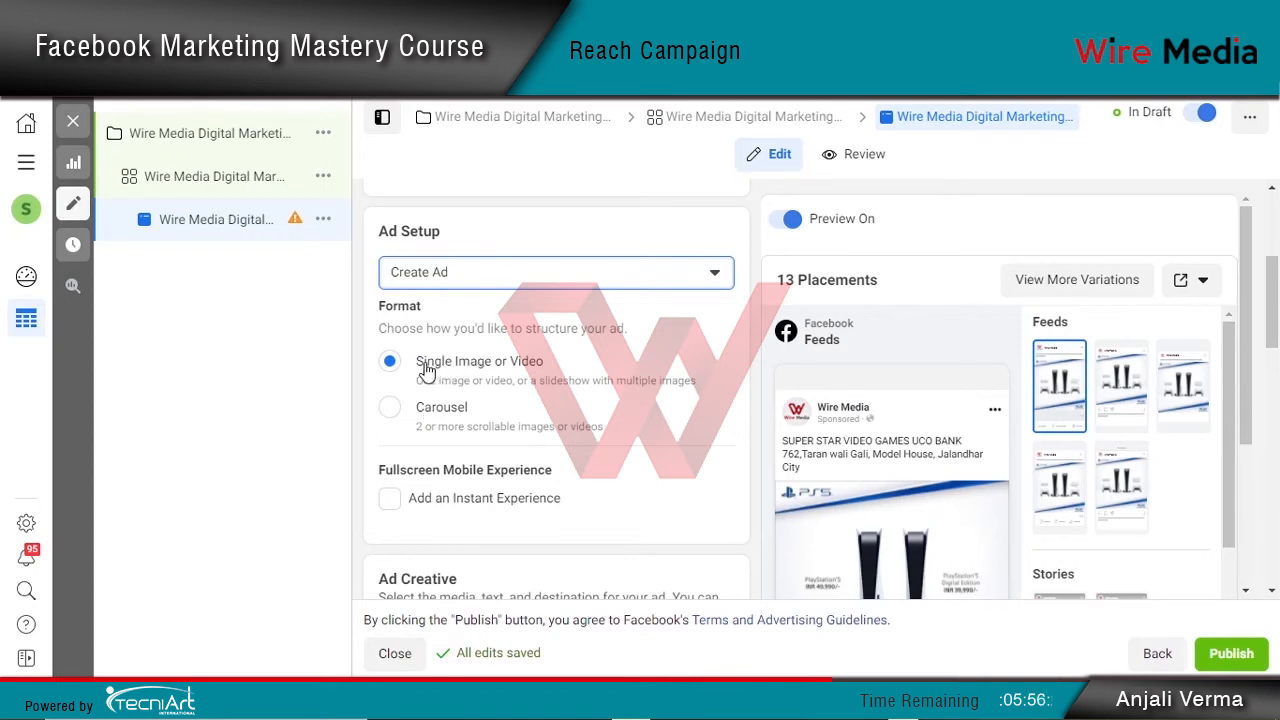
scroll(425, 370, "down", 3)
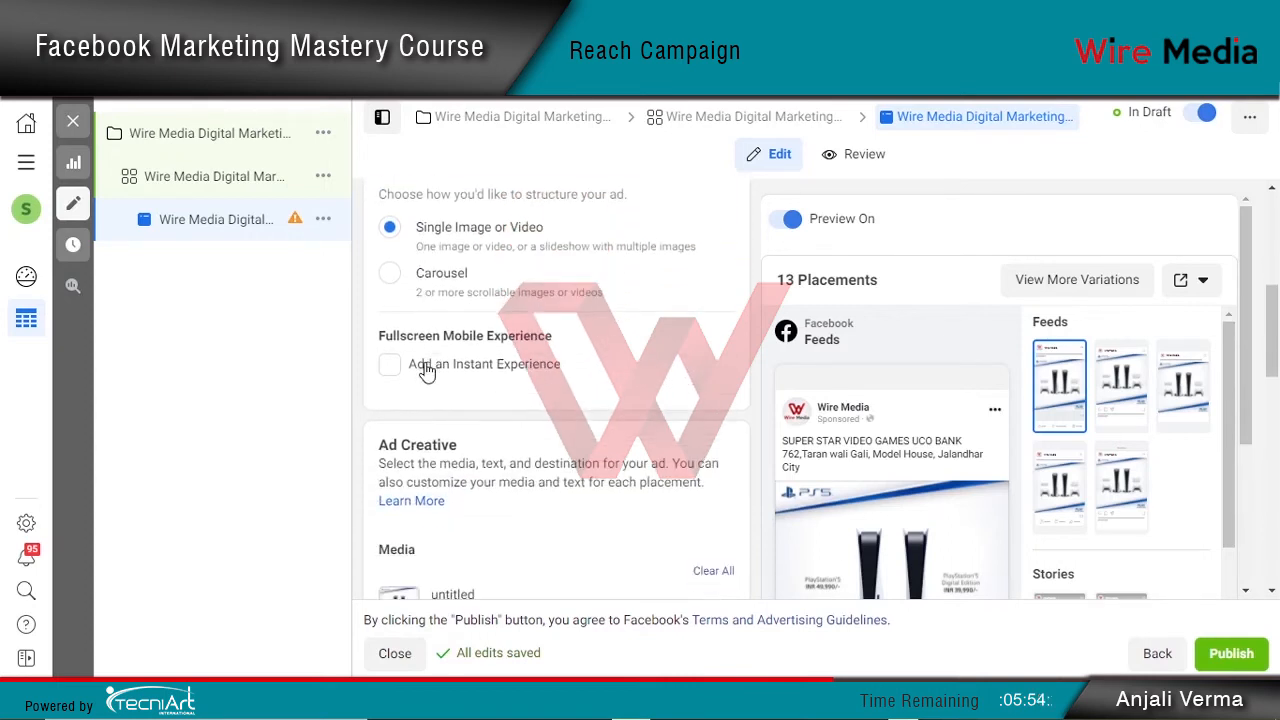
Clear the ad's existing media and upload the CREATIVE image from the Desktop folder as a new ad image
scroll(420, 373, "down", 1)
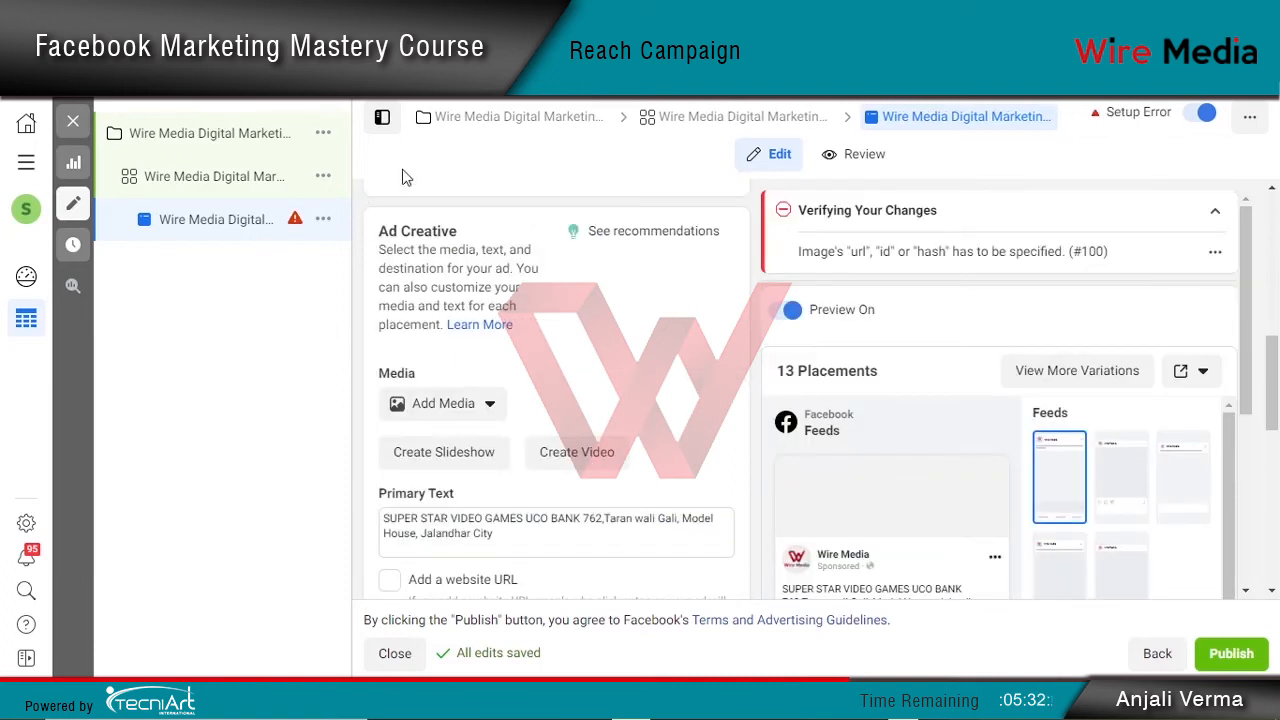
left_click(430, 405)
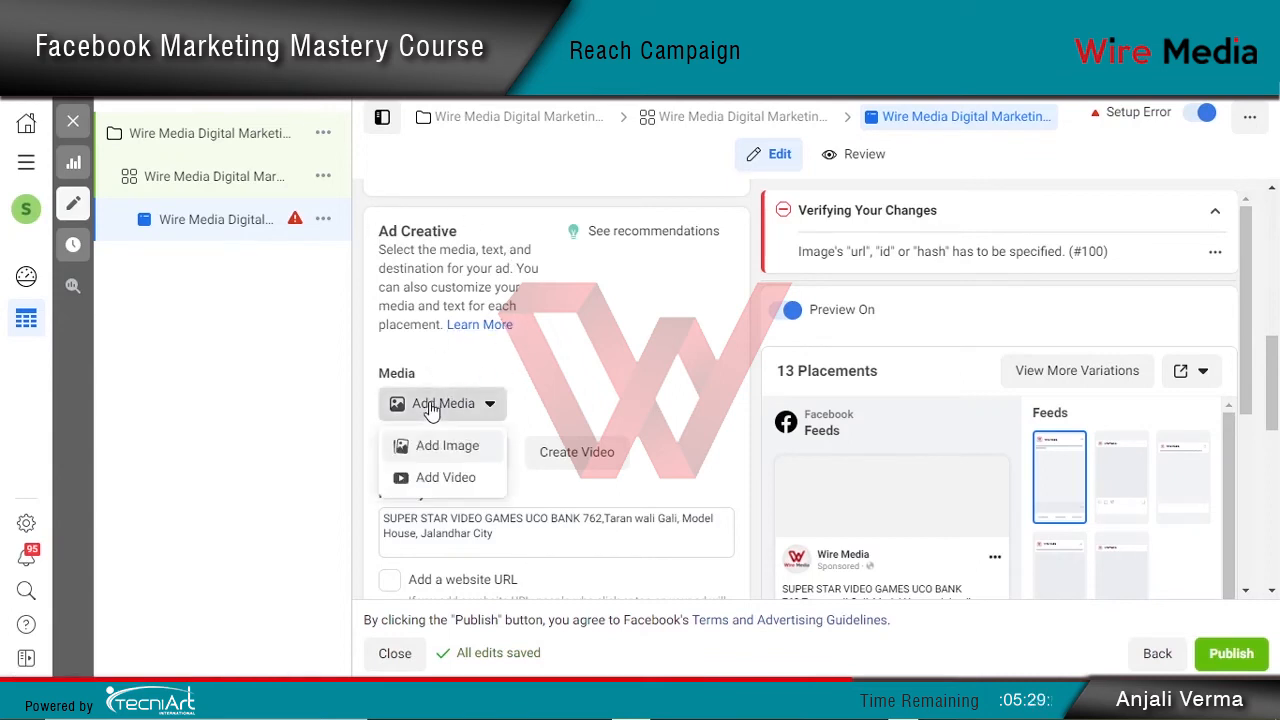
left_click(474, 453)
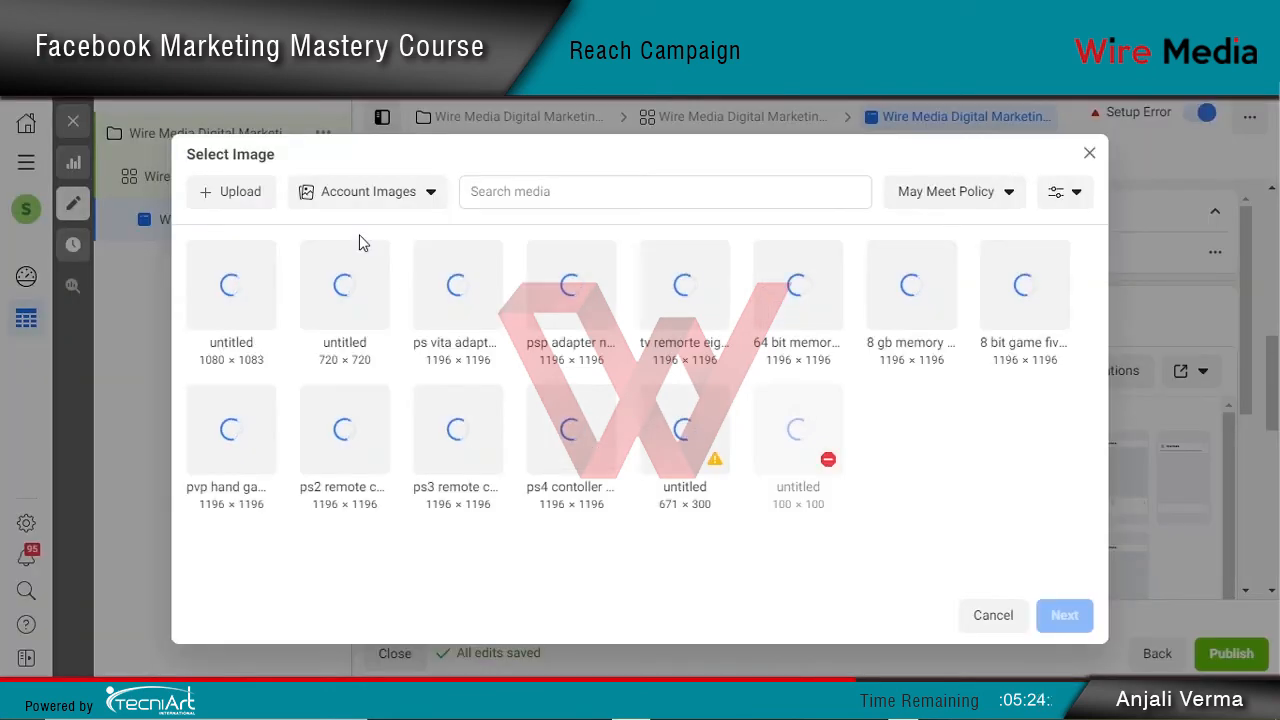
left_click(240, 194)
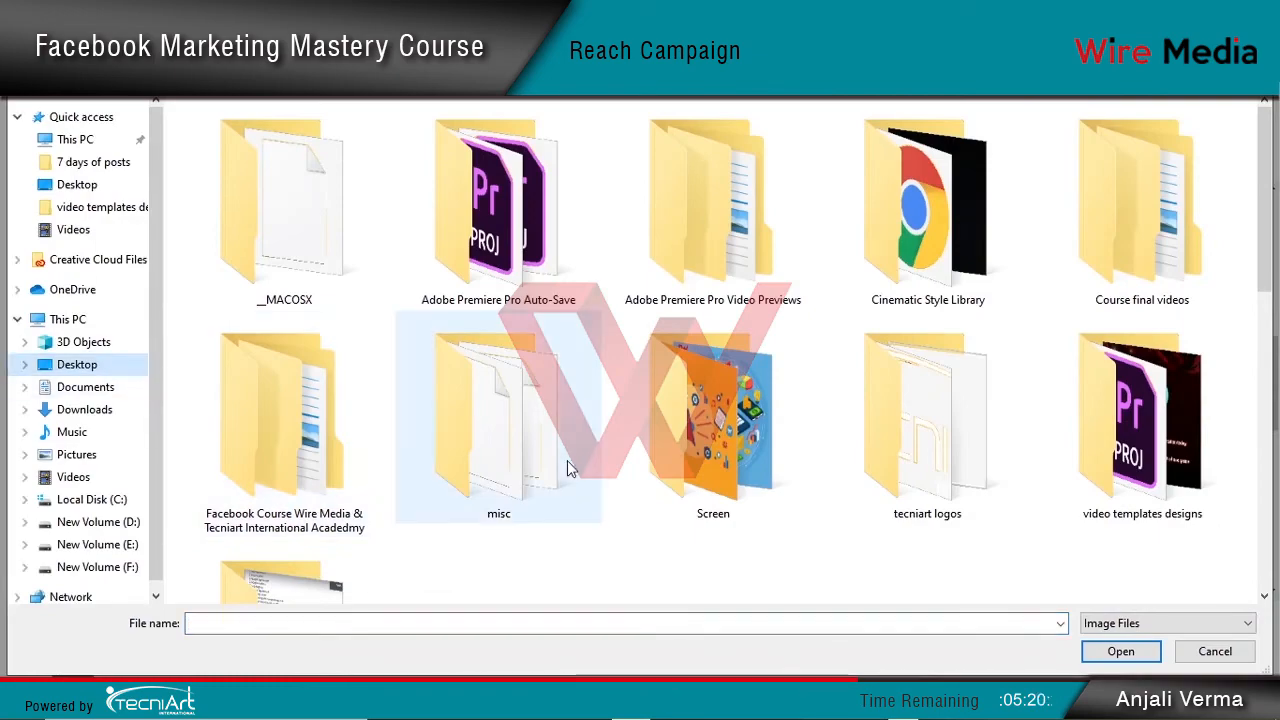
scroll(571, 466, "down", 2)
scroll(722, 468, "down", 5)
scroll(722, 468, "up", 2)
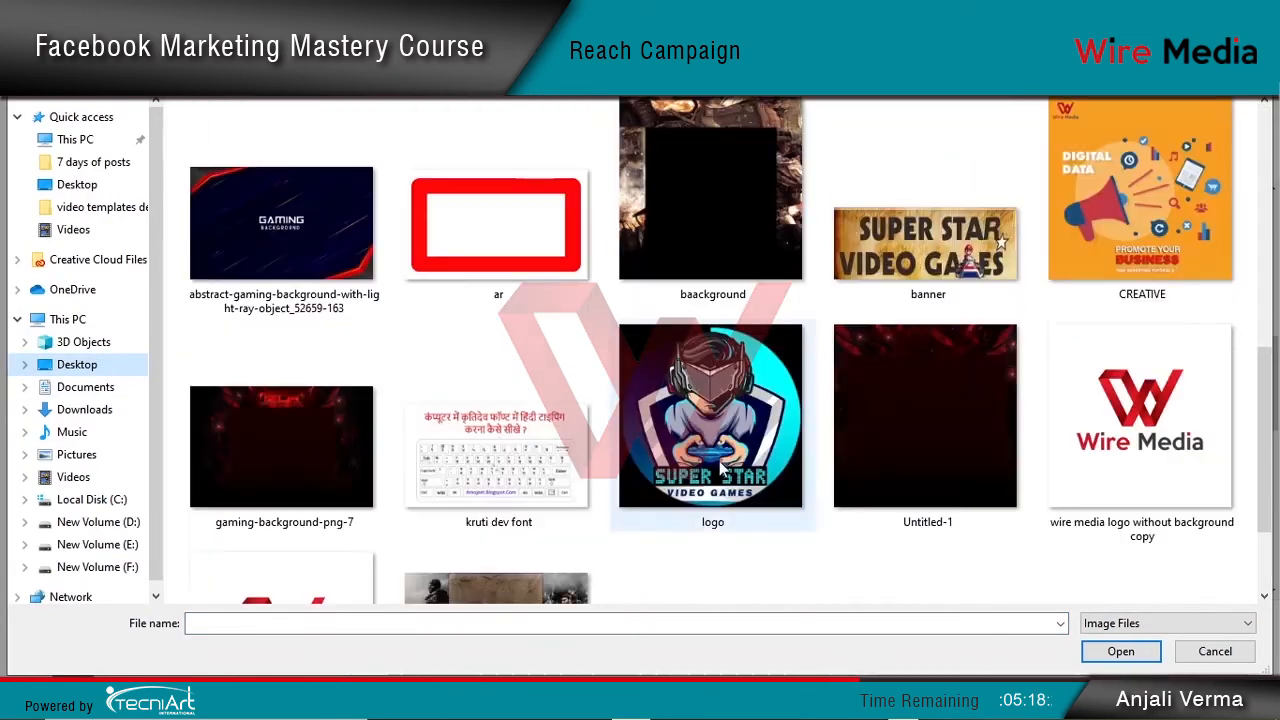
double_click(1156, 259)
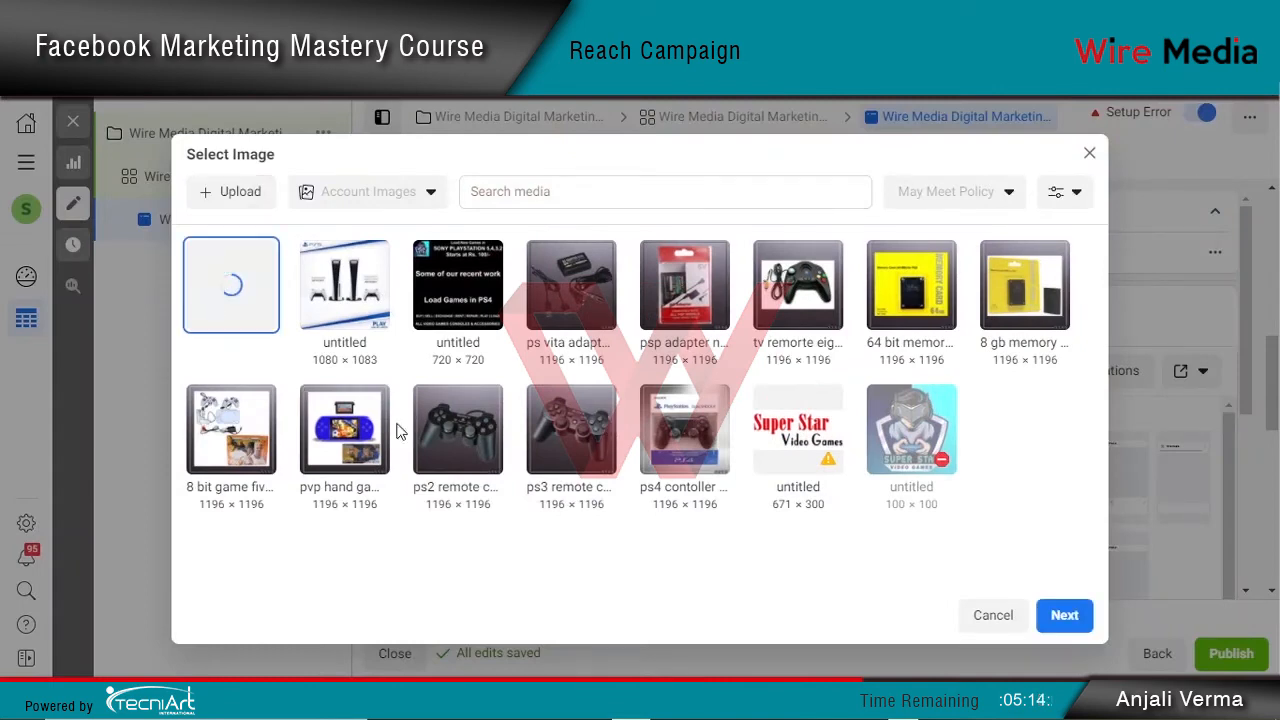
Review the uploaded image's crops for all placements and apply it to the ad with only the Square (1:1) crop
left_click(1076, 627)
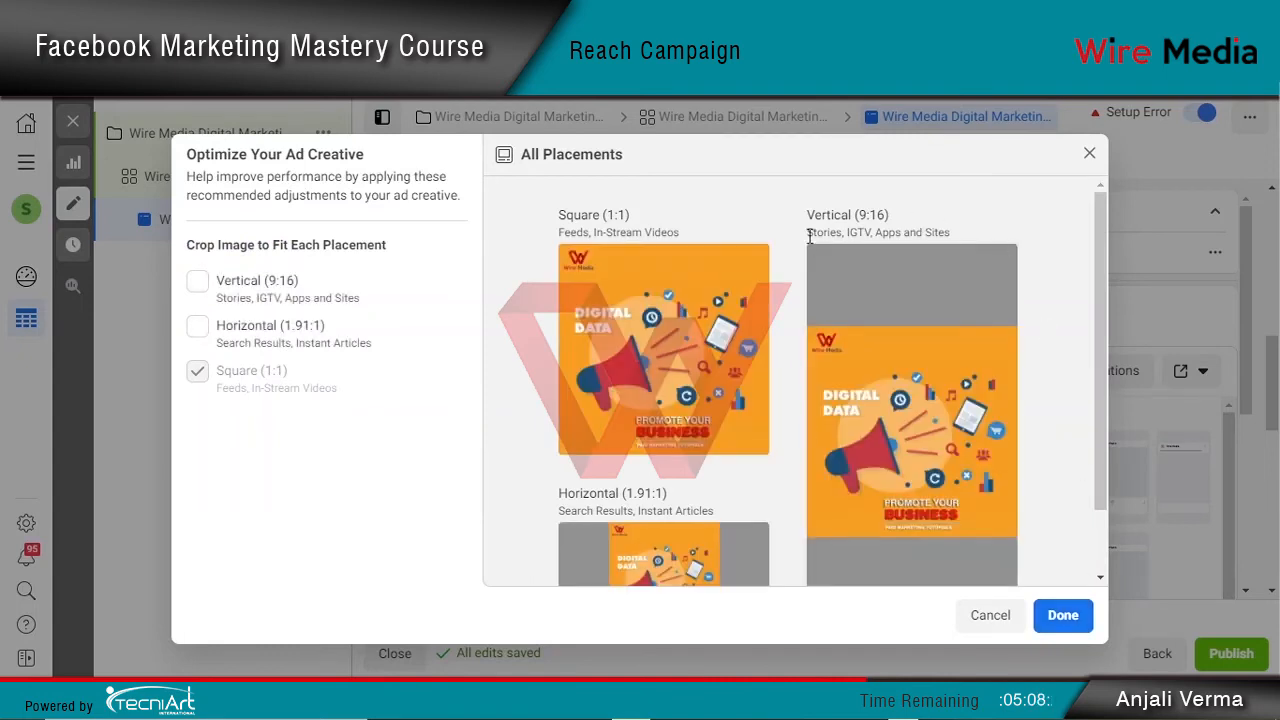
mouse_move(823, 336)
mouse_move(660, 298)
scroll(841, 250, "down", 2)
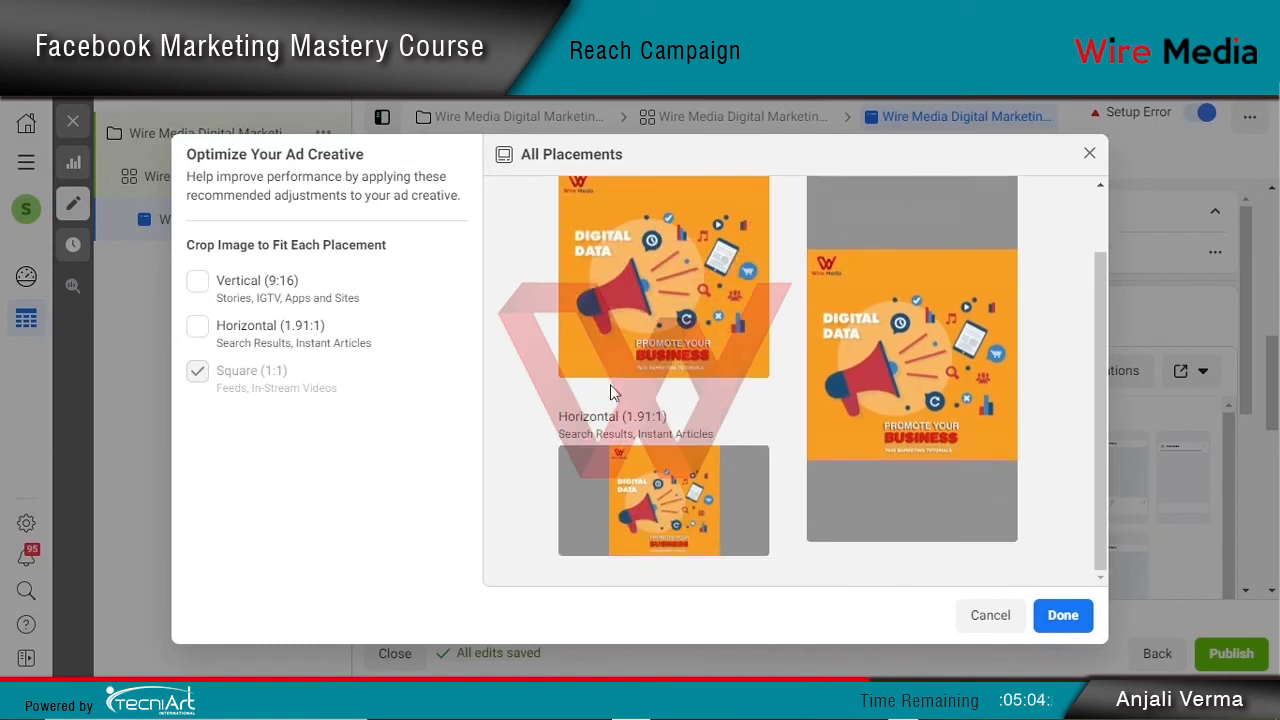
mouse_move(683, 487)
left_click(1063, 617)
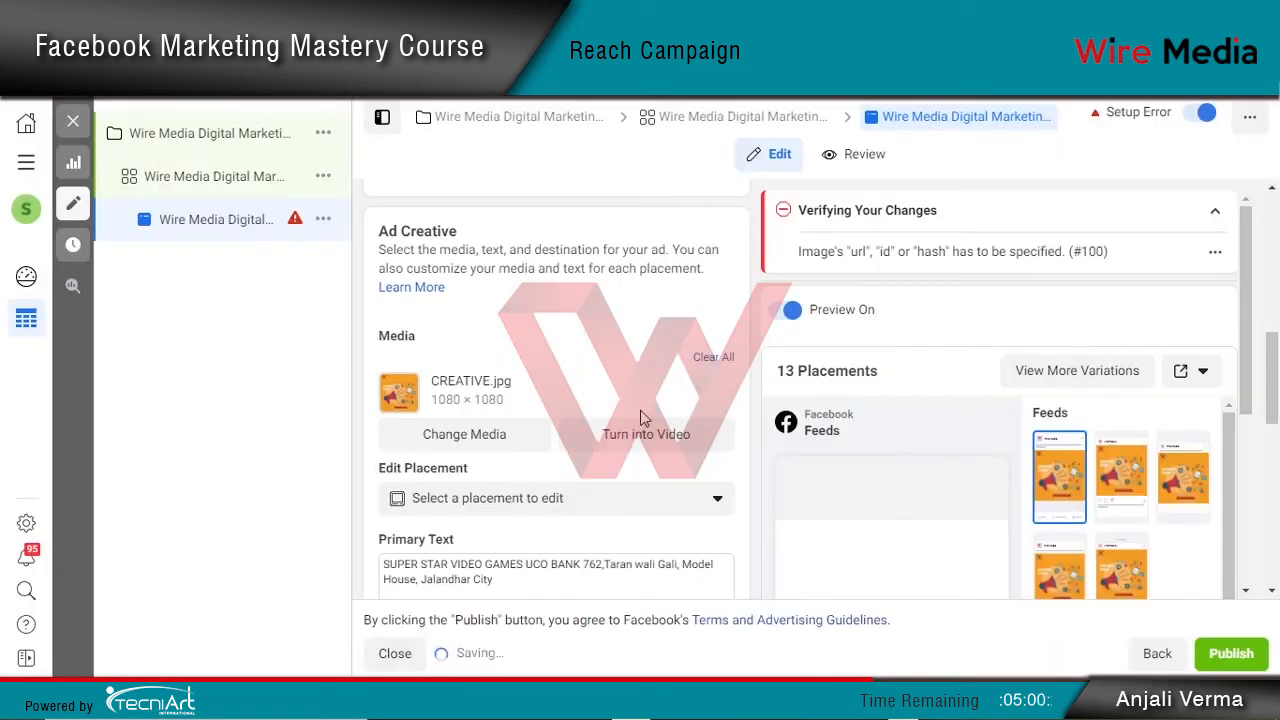
Check the ad preview with the new image and delete the existing primary text
scroll(527, 344, "down", 2)
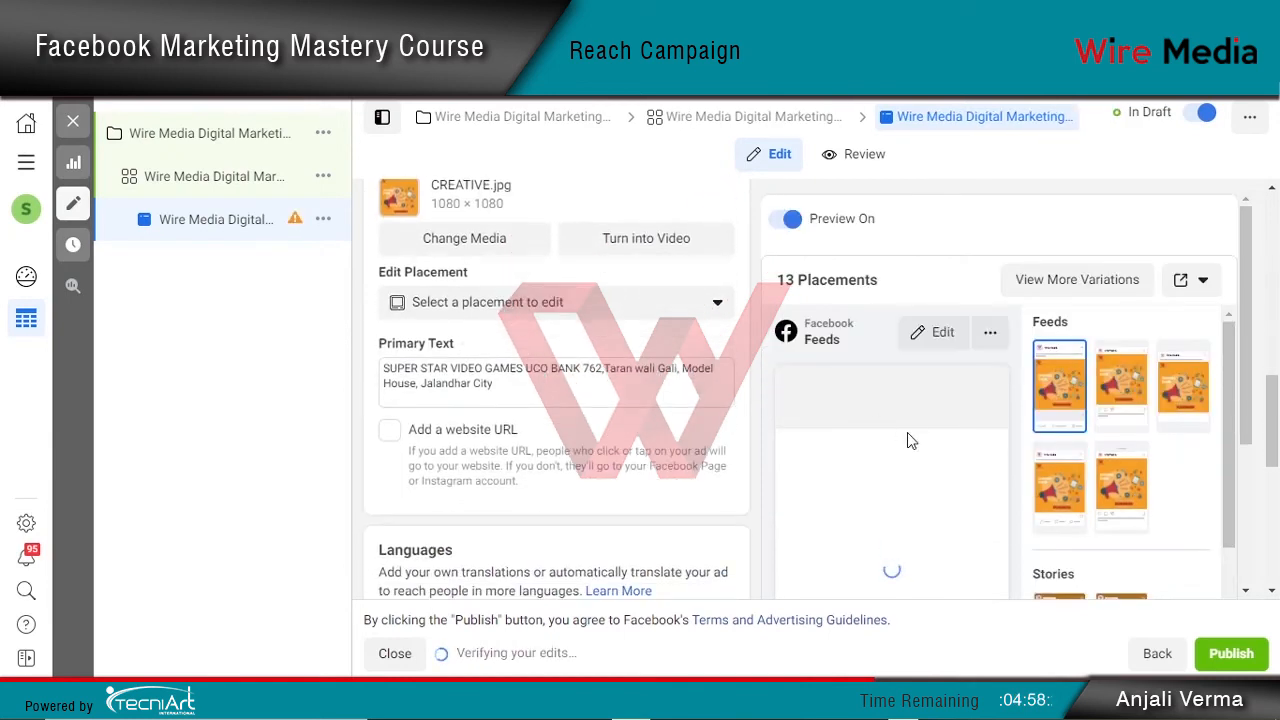
scroll(908, 433, "down", 1)
scroll(907, 432, "down", 1)
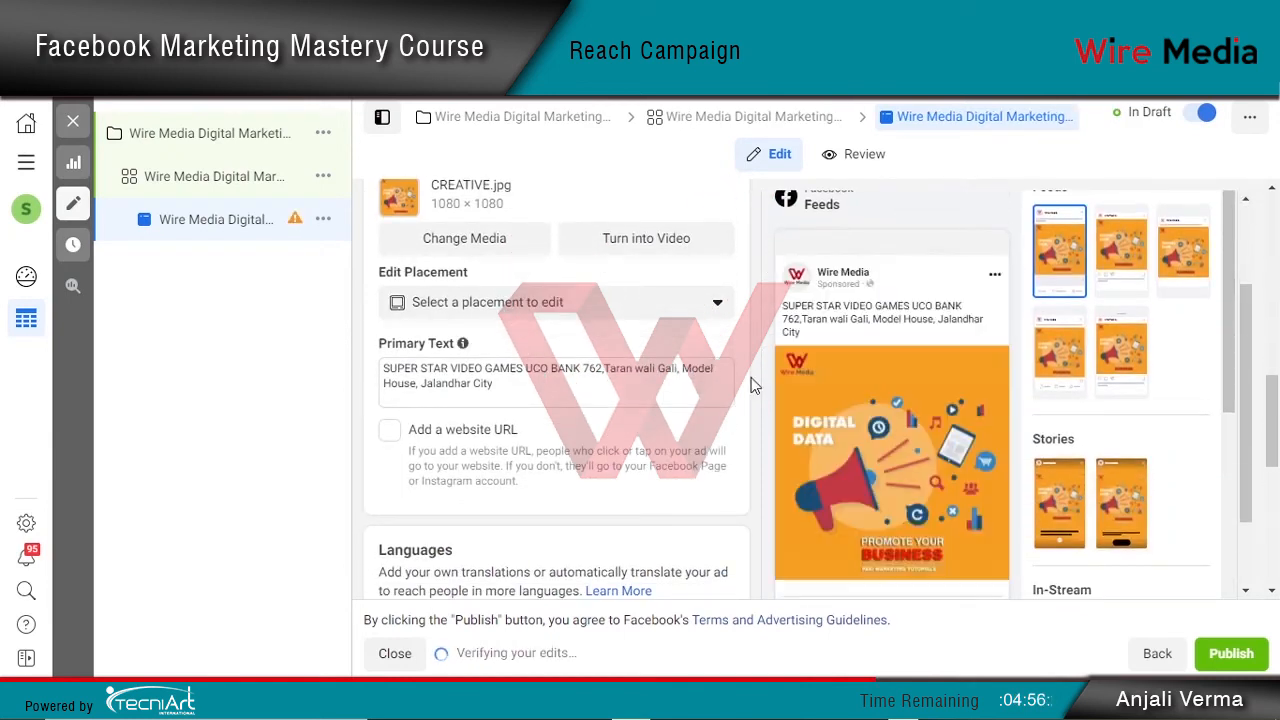
scroll(929, 436, "down", 3)
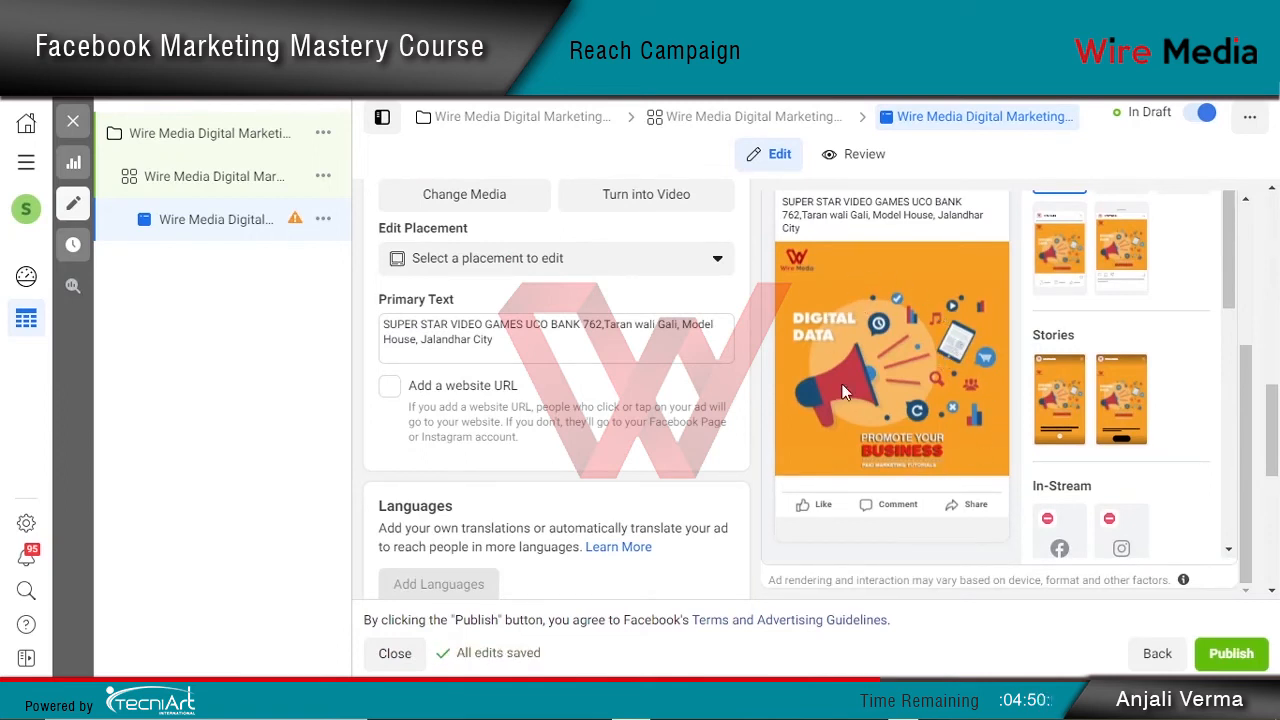
scroll(565, 350, "up", 1)
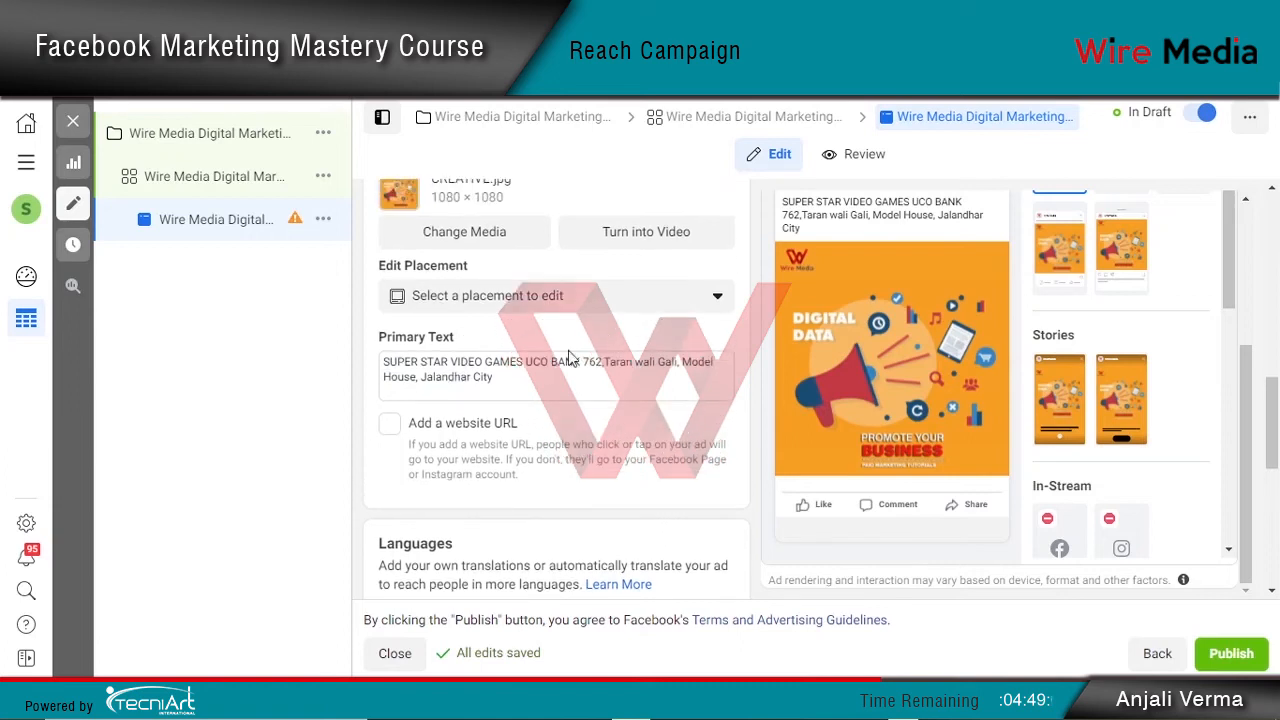
left_click(475, 387)
key("ctrl+a")
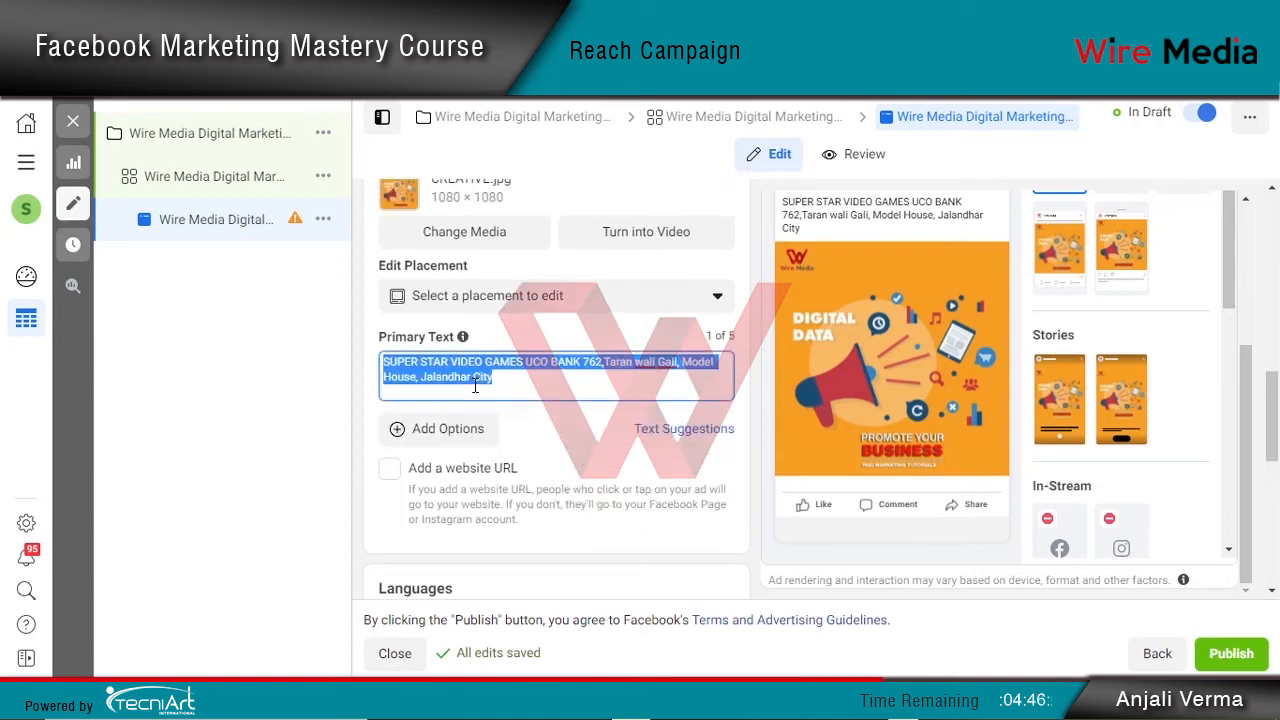
key("BackSpace")
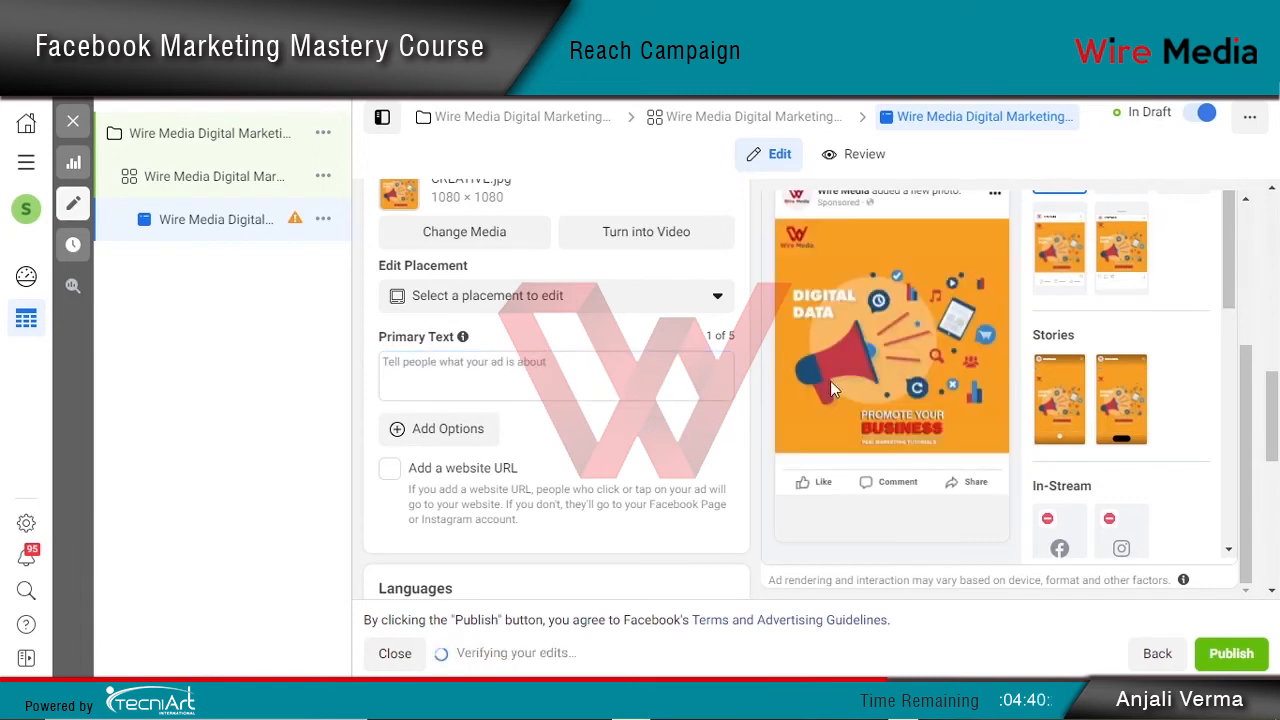
Place the cursor in the ad's empty primary text, switch to the desktop and open the reach text file in a maximized Notepad window
scroll(852, 379, "up", 1)
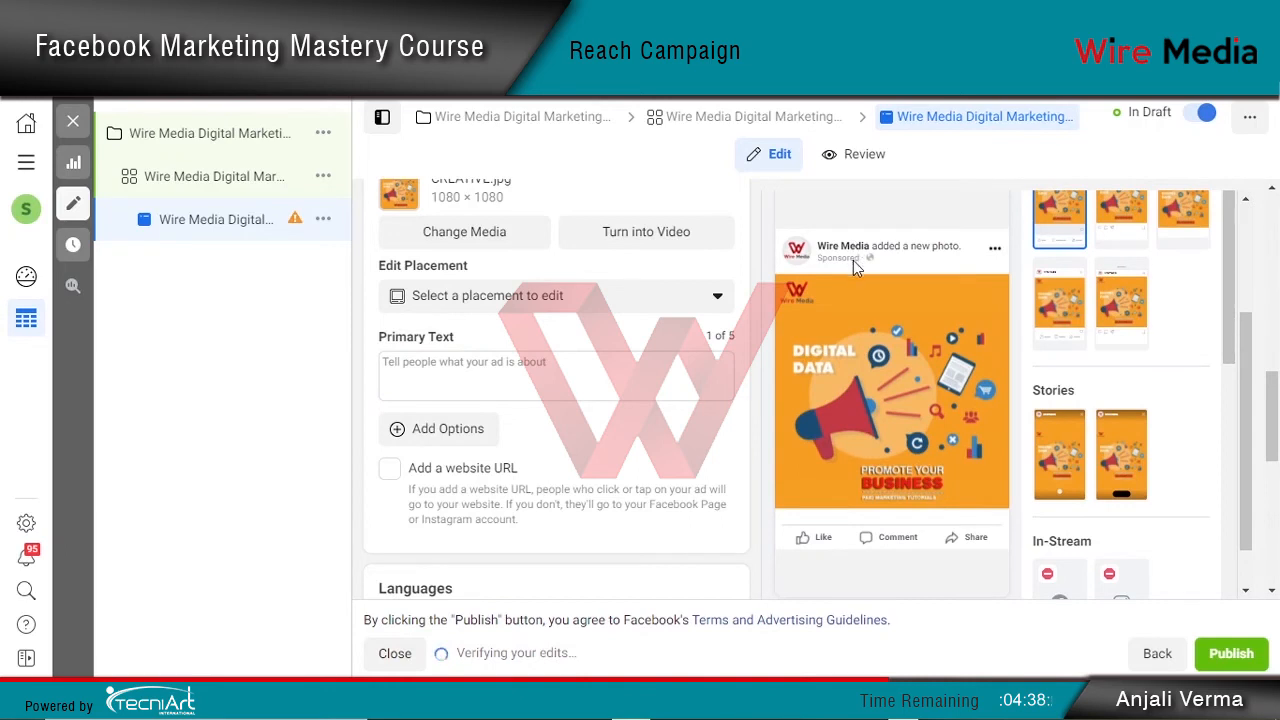
left_click(562, 373)
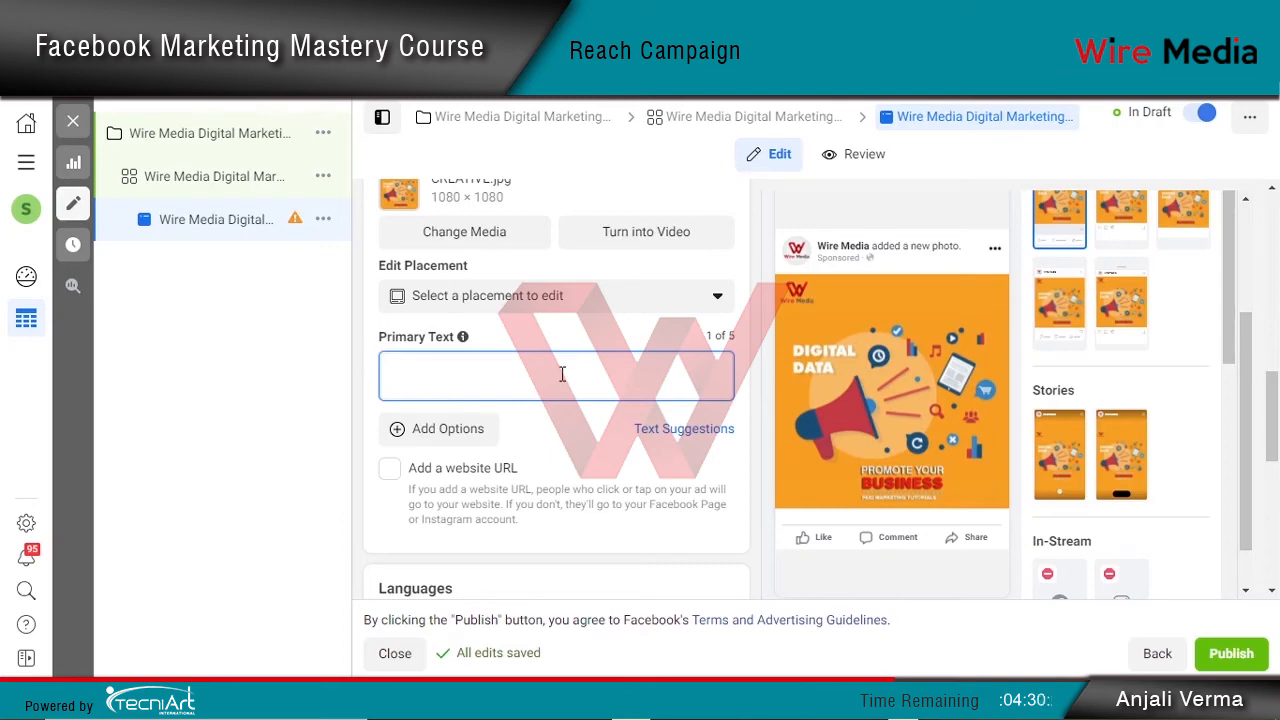
key("super+d")
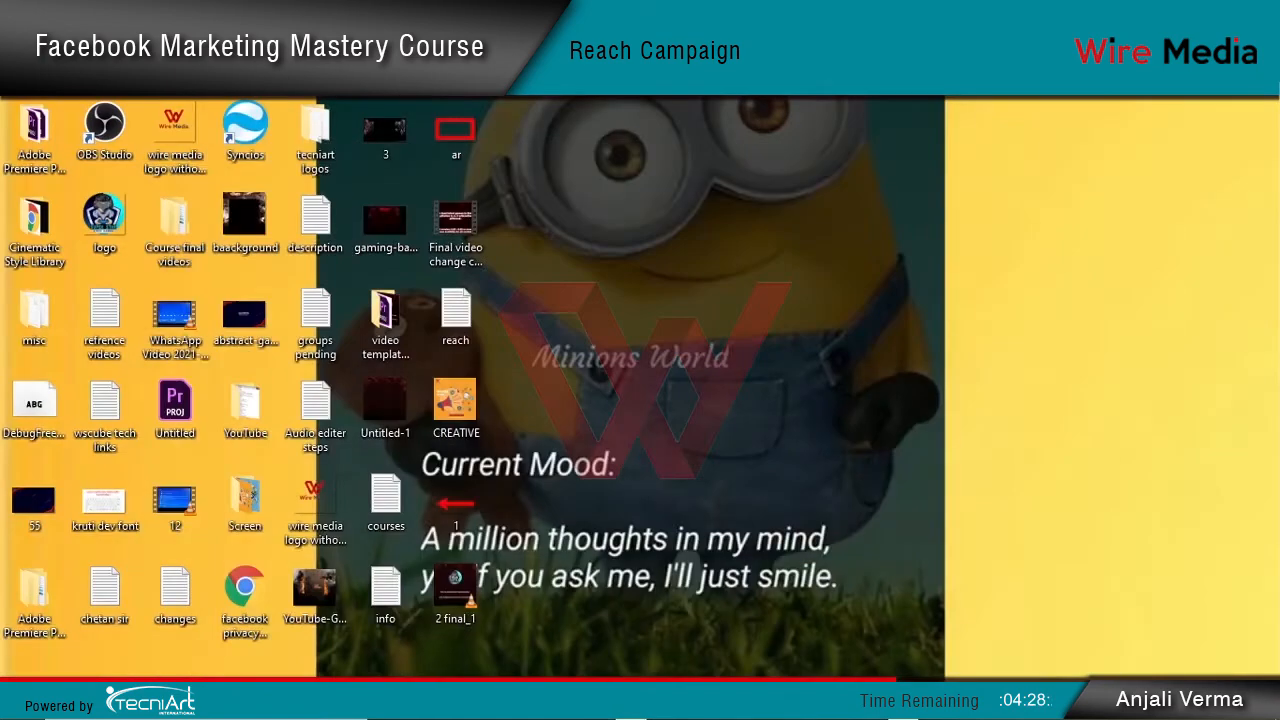
double_click(456, 315)
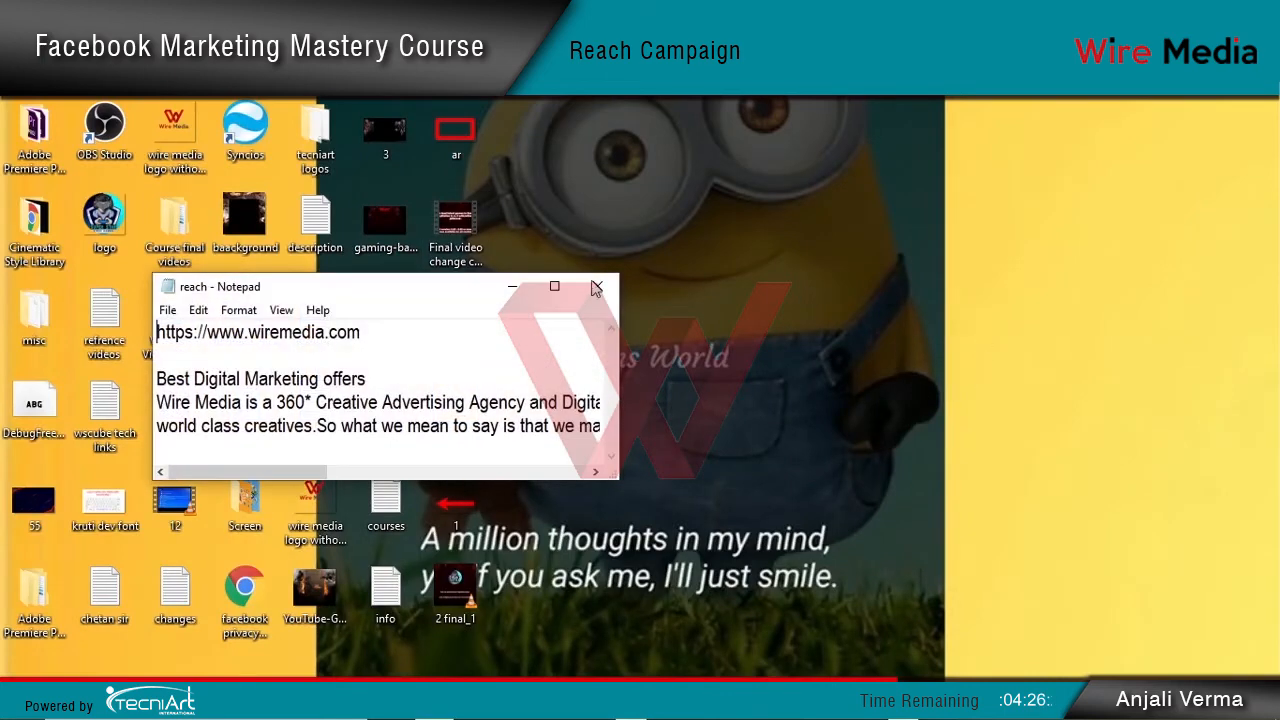
left_click(566, 286)
Copy the passage from "Best Digital Marketing offers" through "engaged and entertained." and paste it into Ads Manager as the ad's primary text
left_click_drag(4, 100, 5, 148)
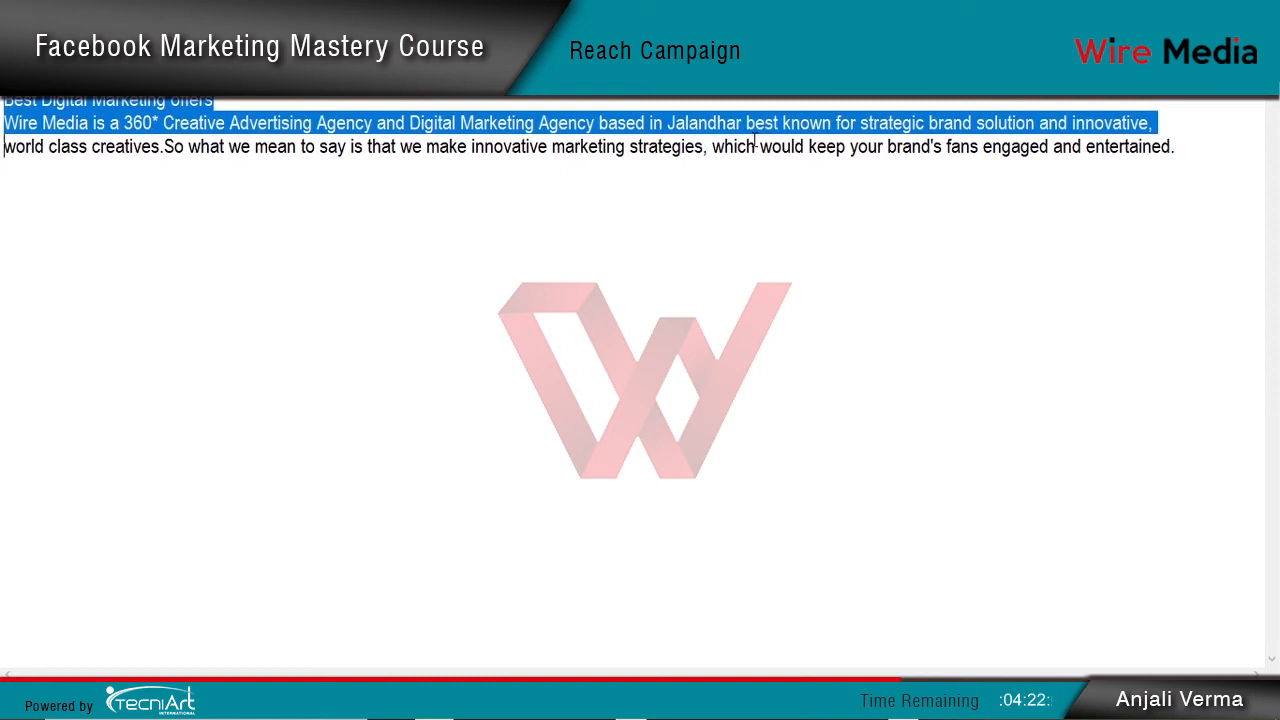
key("shift+Right")
key("shift+Right")
key("shift+Right")
key("shift+Right")
key("shift+Right")
key("shift+Right")
key("shift+Right")
key("shift+Right")
key("shift+Right")
key("shift+Right")
key("shift+Right")
key("shift+Right")
key("shift+Right")
key("shift+Right")
key("shift+Right")
key("shift+Right")
key("shift+Right")
key("shift+Right")
key("shift+Right")
key("shift+Right")
key("shift+Right")
key("shift+Right")
key("shift+Right")
key("shift+Right")
key("shift+Right")
key("shift+Right")
key("shift+Right")
key("shift+Right")
key("shift+Right")
key("shift+Right")
key("shift+Right")
key("shift+Right")
key("shift+Right")
key("shift+Right")
key("shift+Right")
key("shift+Right")
key("shift+Right")
key("shift+Right")
key("shift+Right")
key("shift+Right")
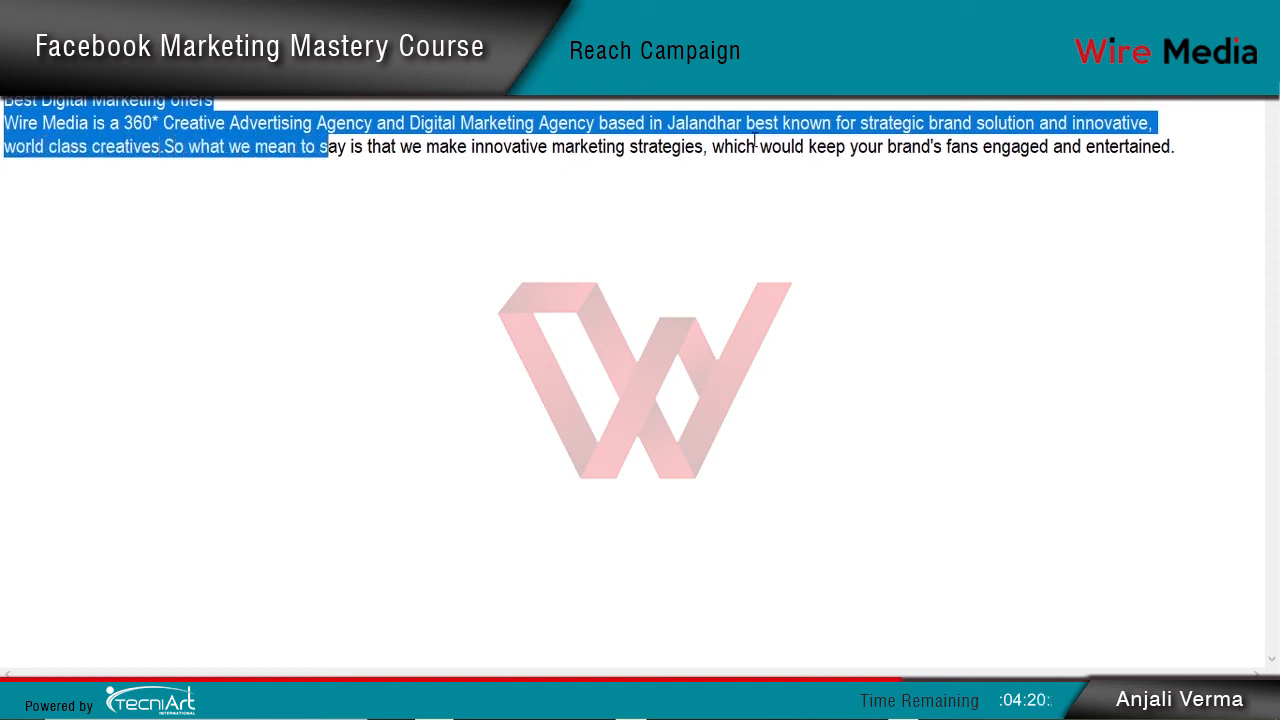
key("shift+Right")
key("shift+Right")
key("shift+Right")
key("shift+Right")
key("shift+Right")
key("shift+Right")
key("shift+Right")
key("shift+Right")
key("shift+Right")
key("shift+Right")
key("shift+Right")
key("shift+Right")
key("shift+Right")
key("shift+Right")
key("shift+Right")
key("shift+Right")
key("shift+Right")
key("shift+Right")
key("shift+Right")
key("shift+Right")
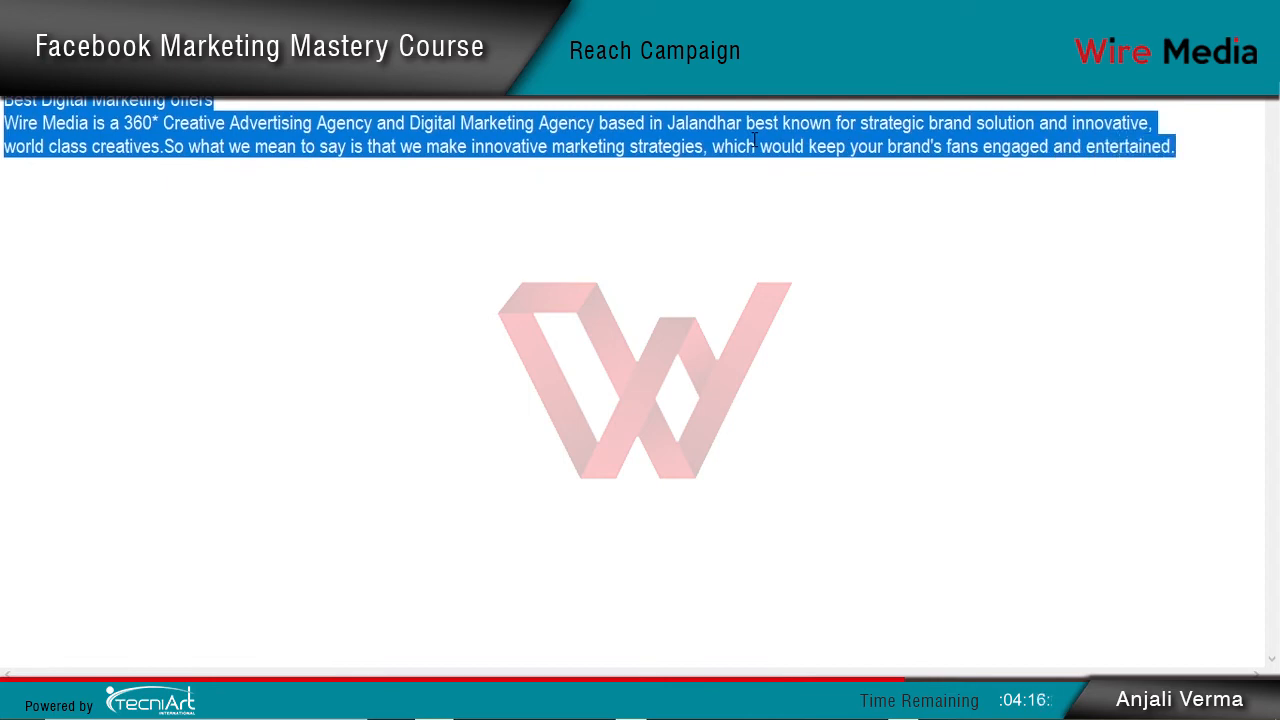
key("ctrl+c")
key("alt+Tab")
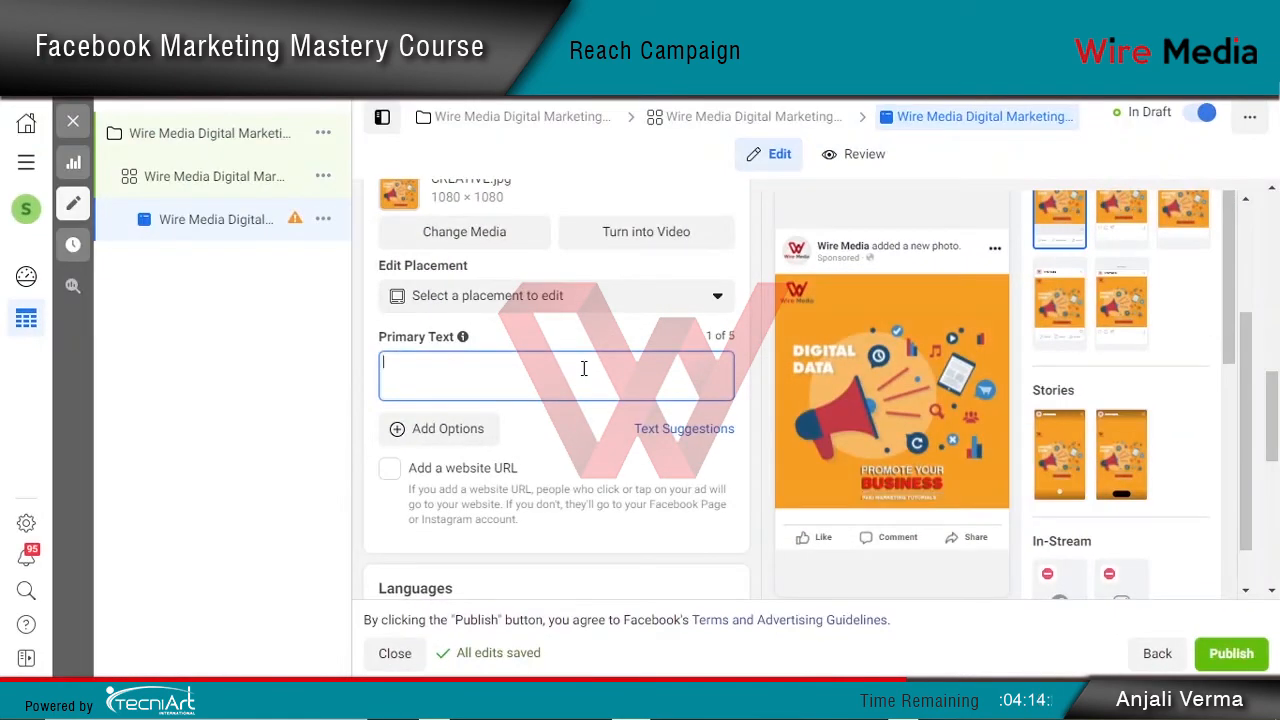
key("ctrl+v")
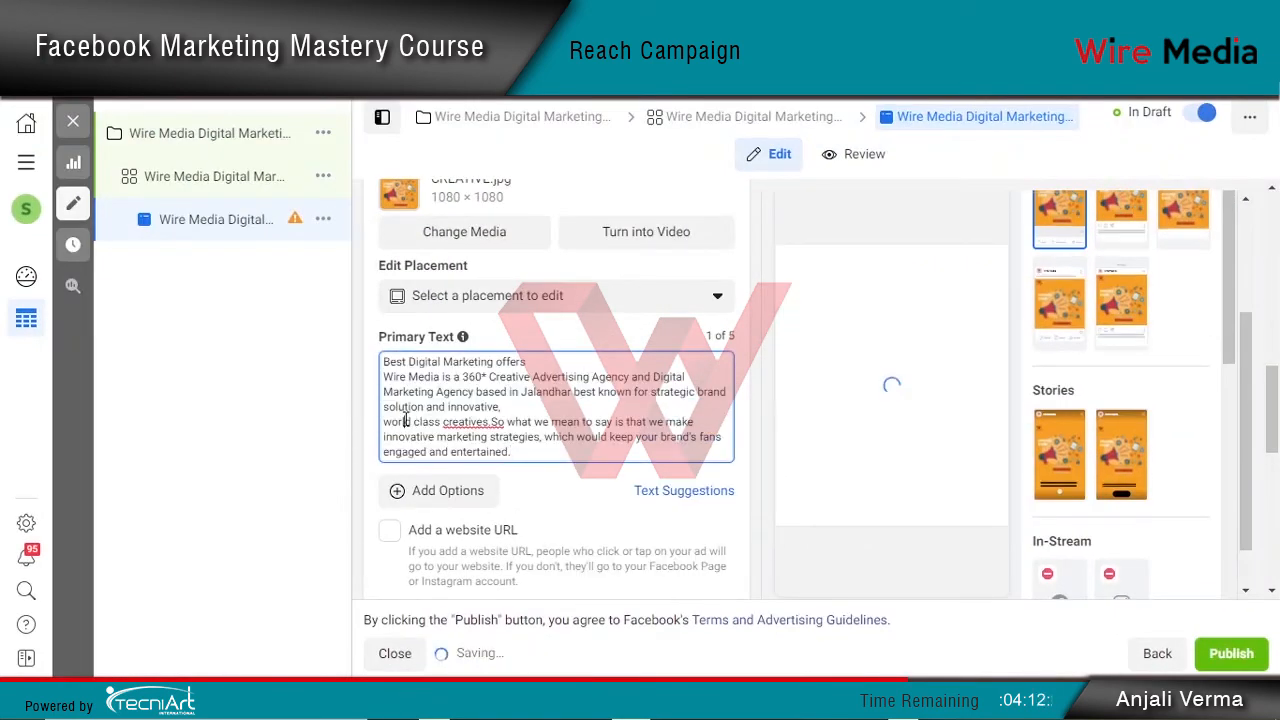
Join the primary text's lines into one paragraph, add a space after "creatives." and check the text in the ad preview
left_click(384, 421)
key("BackSpace")
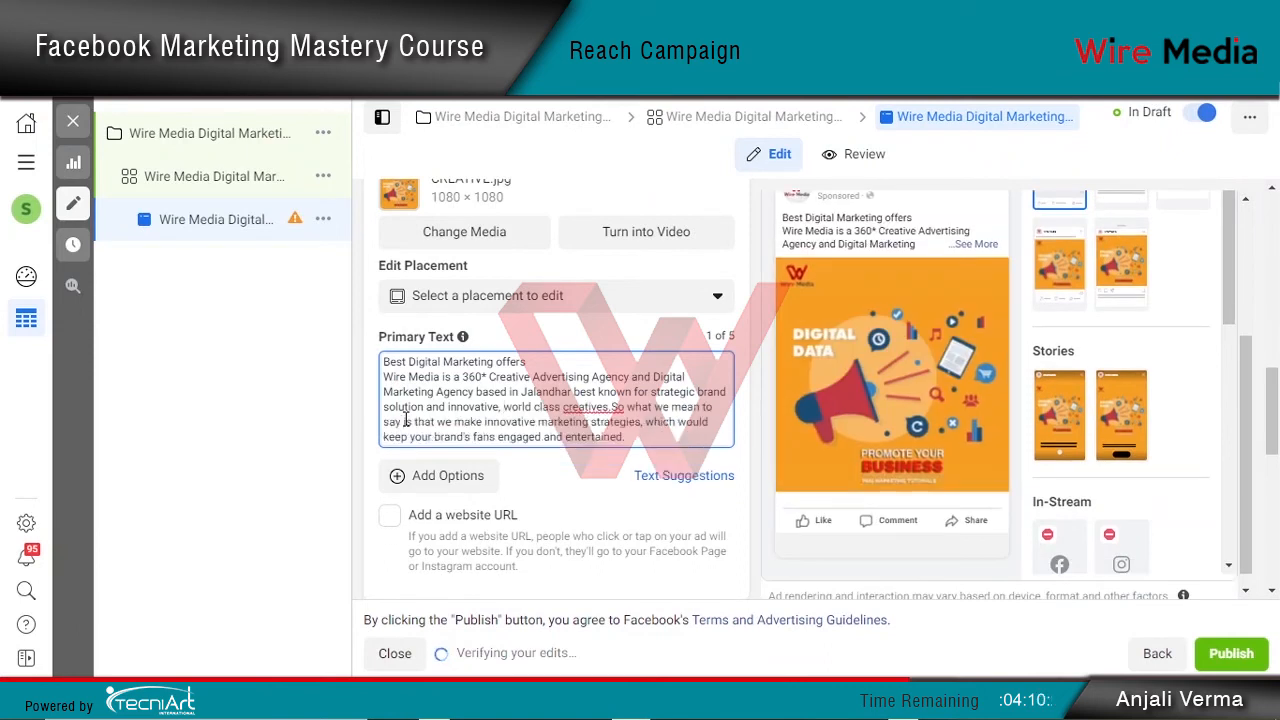
left_click(613, 407)
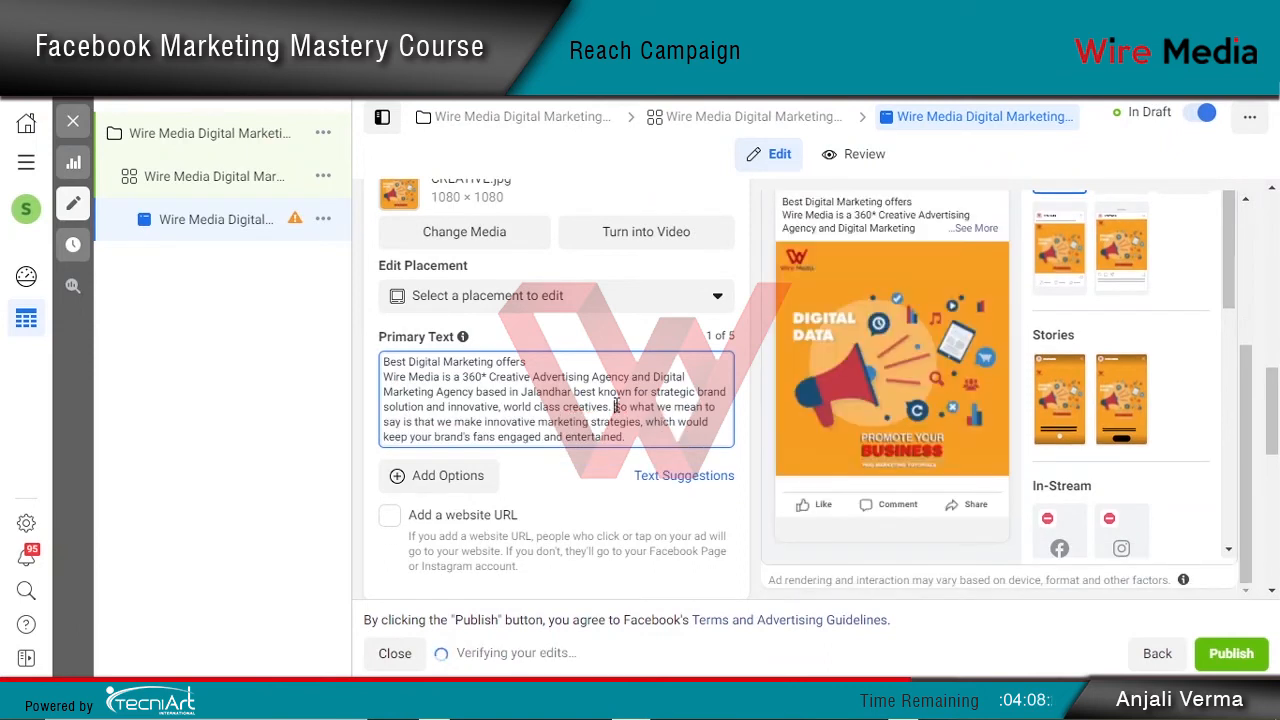
left_click(384, 377)
key("BackSpace")
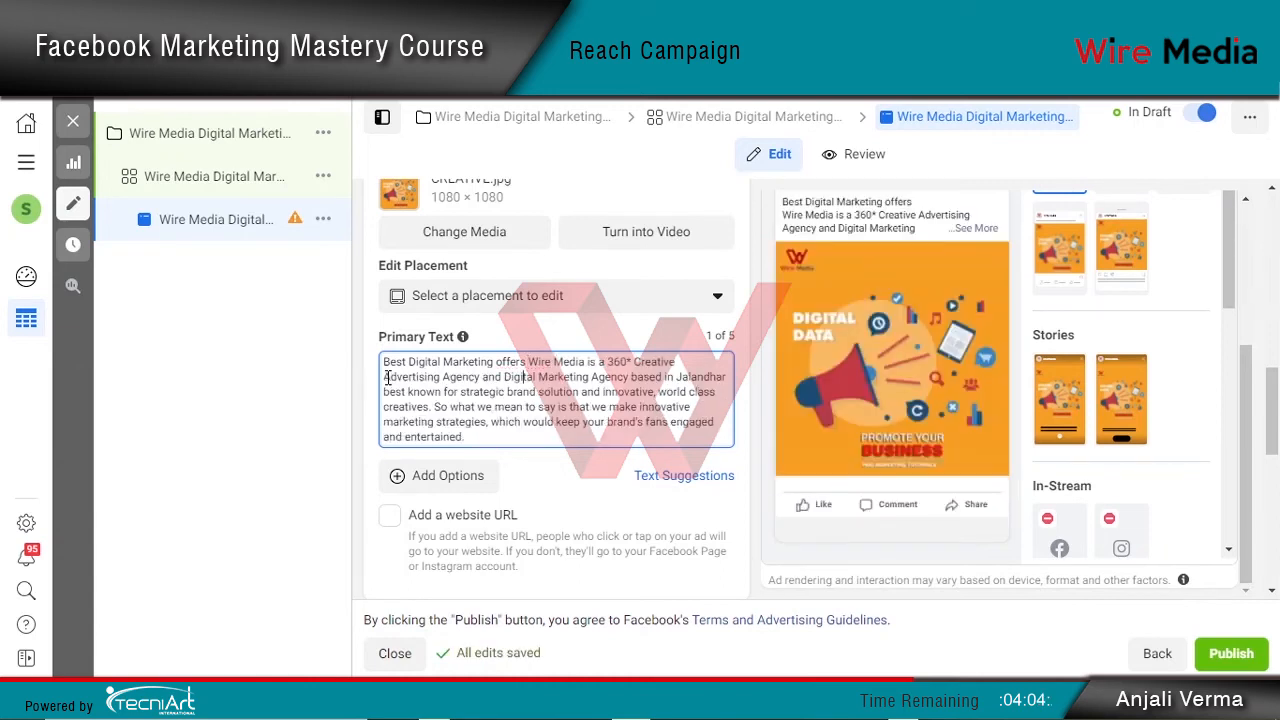
left_click(386, 377)
key("BackSpace")
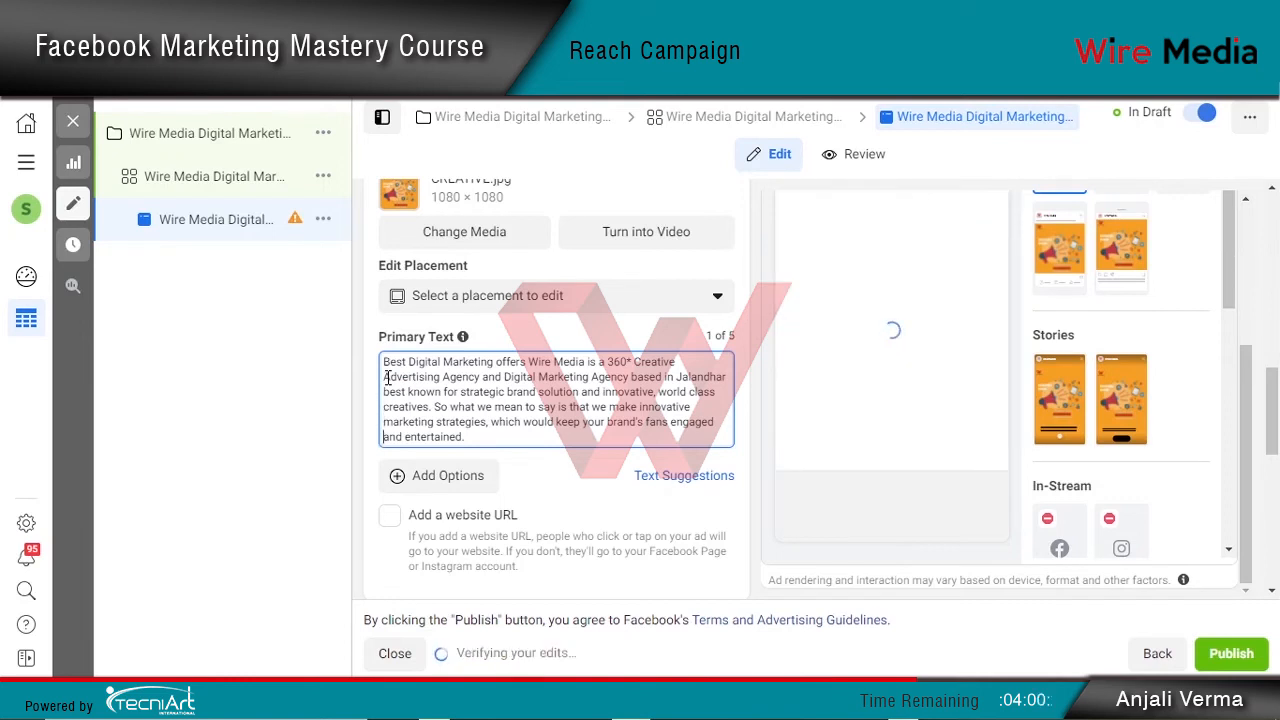
scroll(745, 355, "up", 1)
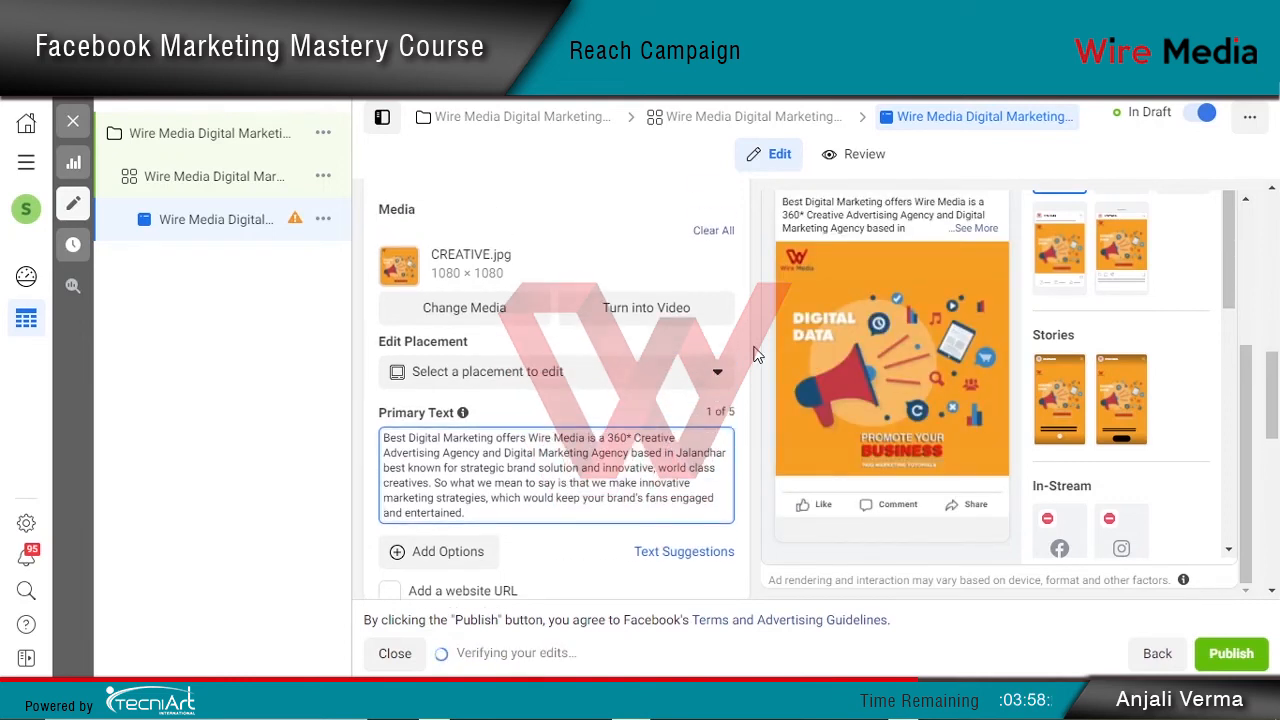
scroll(828, 356, "up", 1)
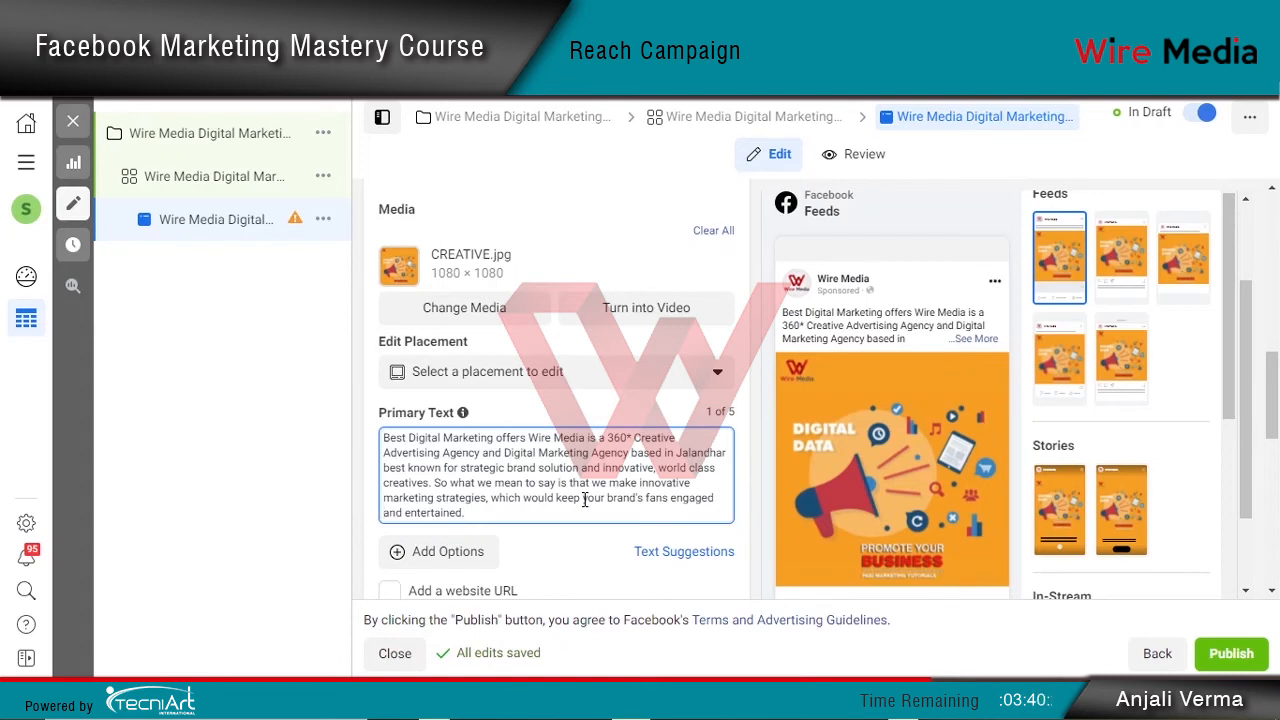
Enable the option to add a website URL to the ad
scroll(585, 500, "down", 1)
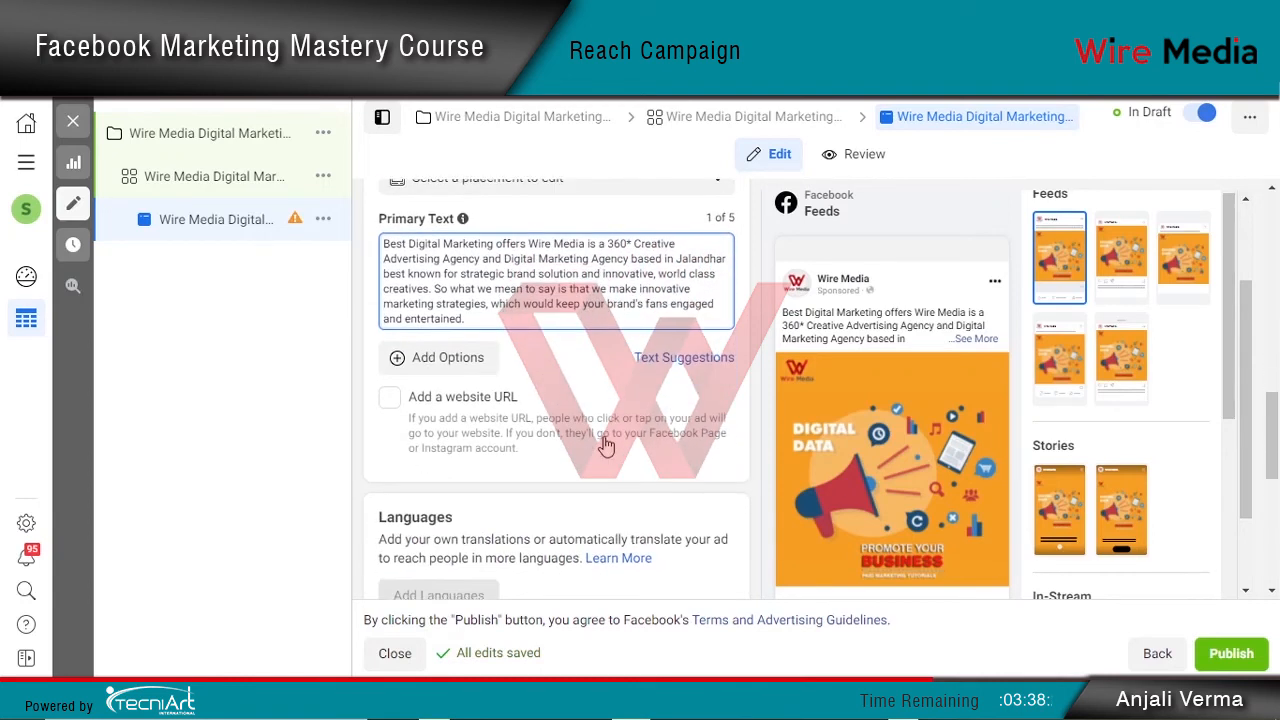
scroll(606, 448, "down", 1)
scroll(820, 408, "down", 1)
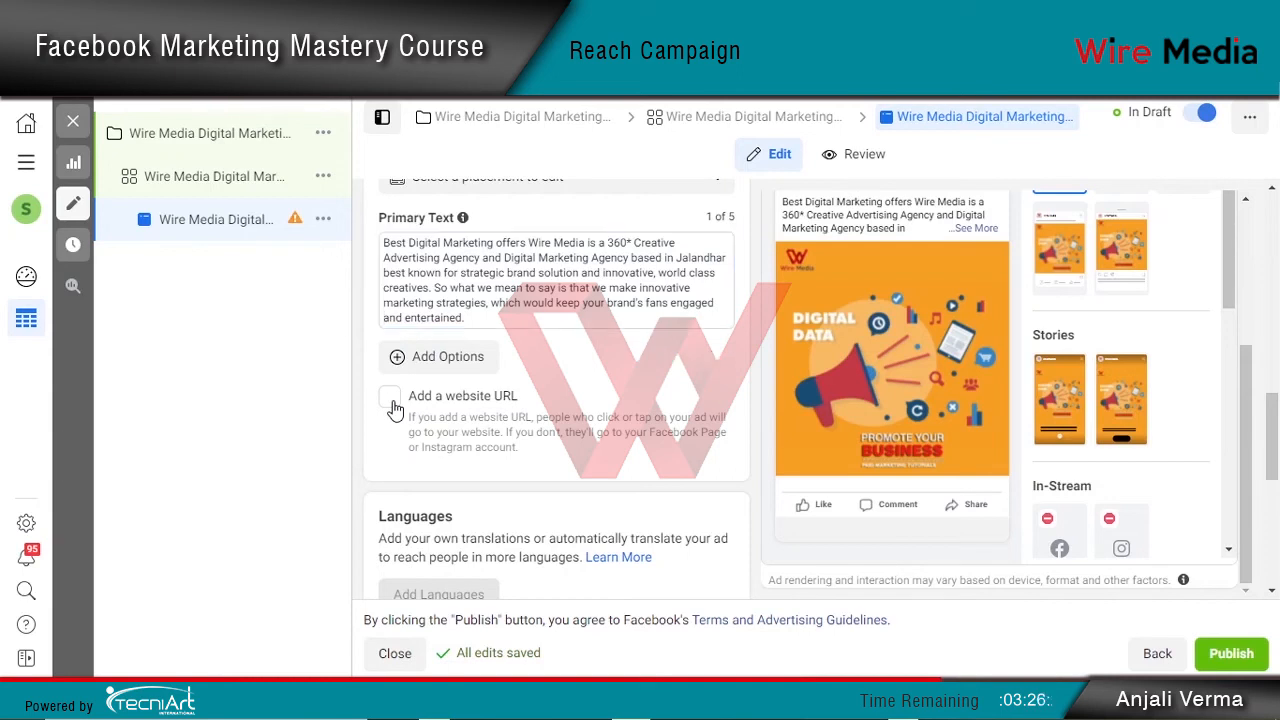
left_click(392, 404)
scroll(555, 422, "down", 3)
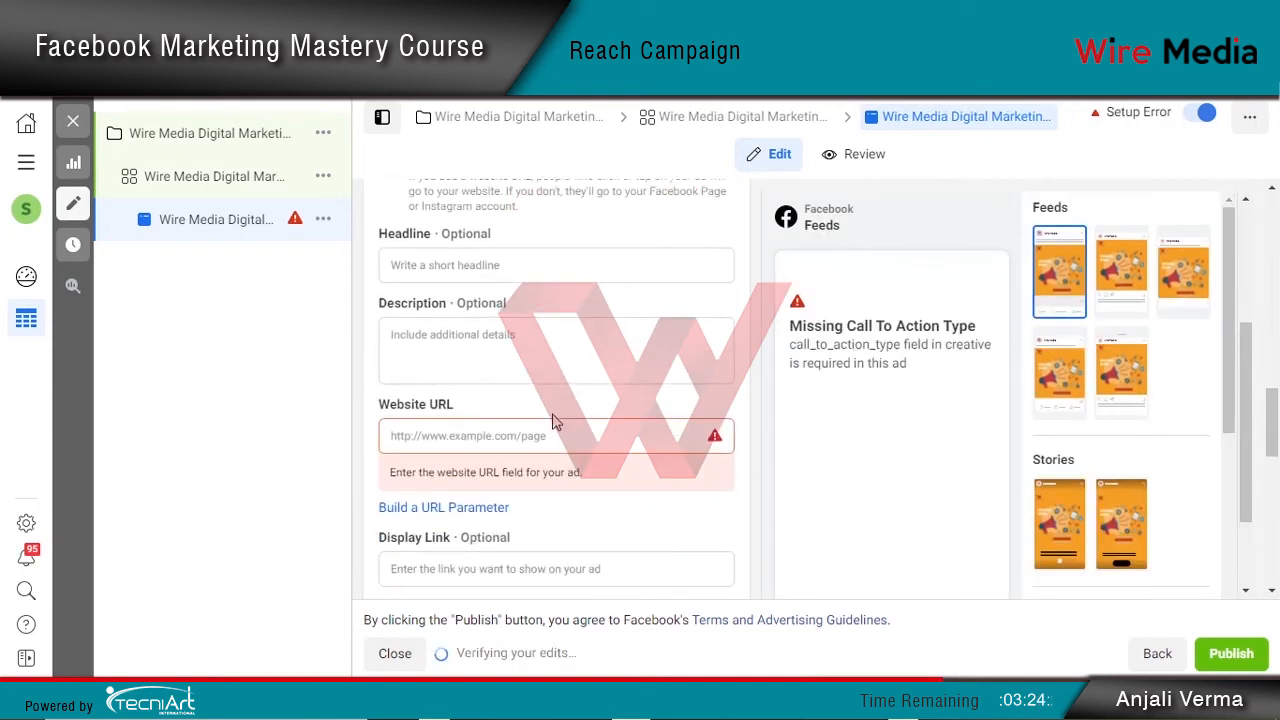
Set the ad's headline to "Best Digital Marketing Offer"
left_click(487, 263)
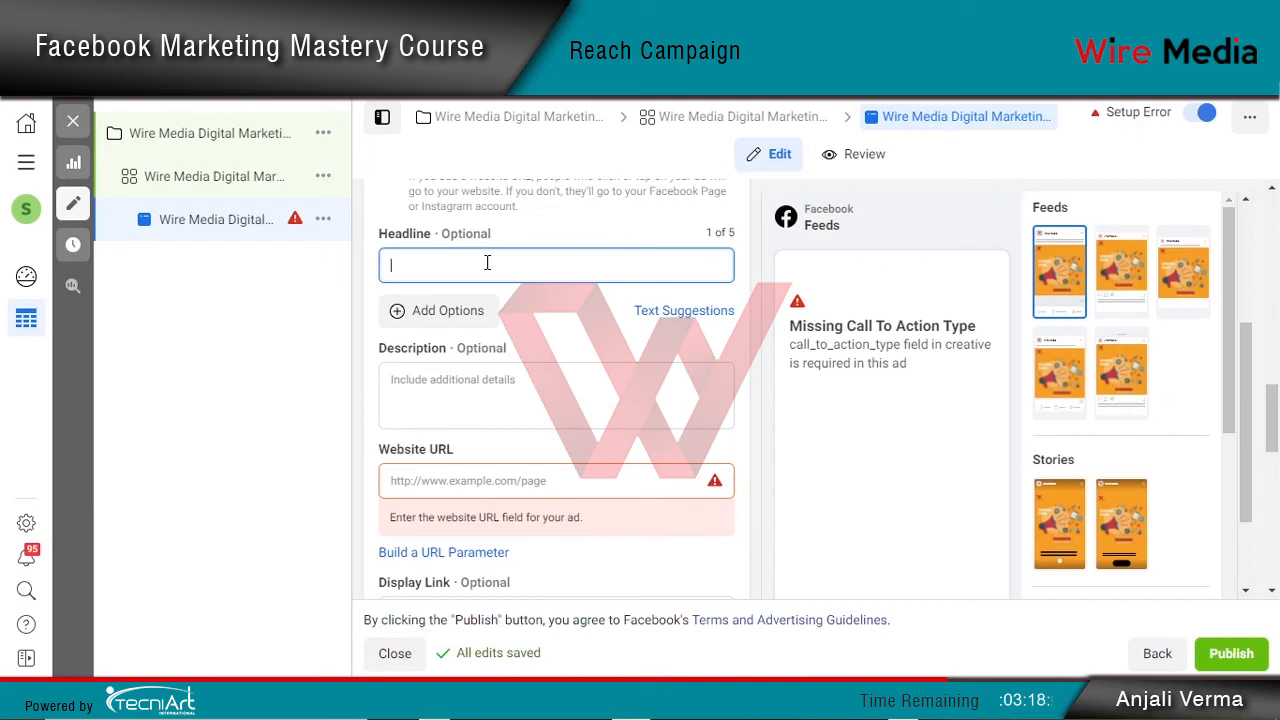
type("Best D")
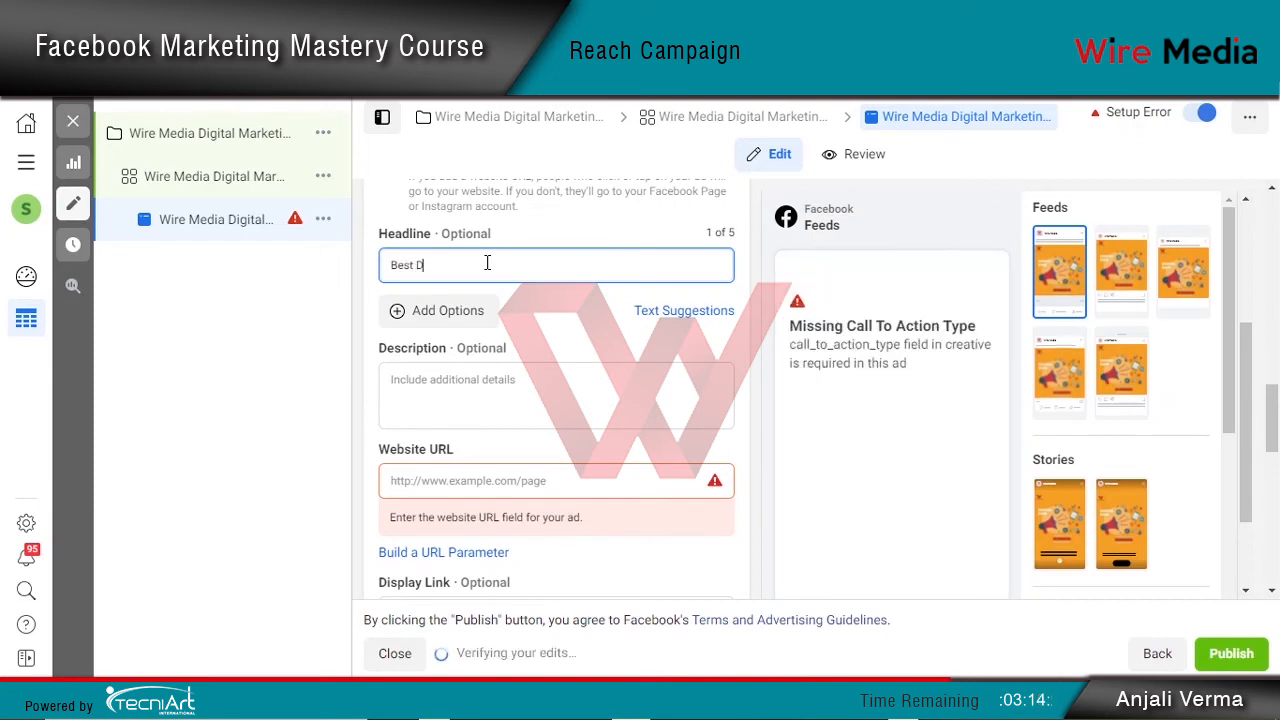
type("igital Marketing Offer")
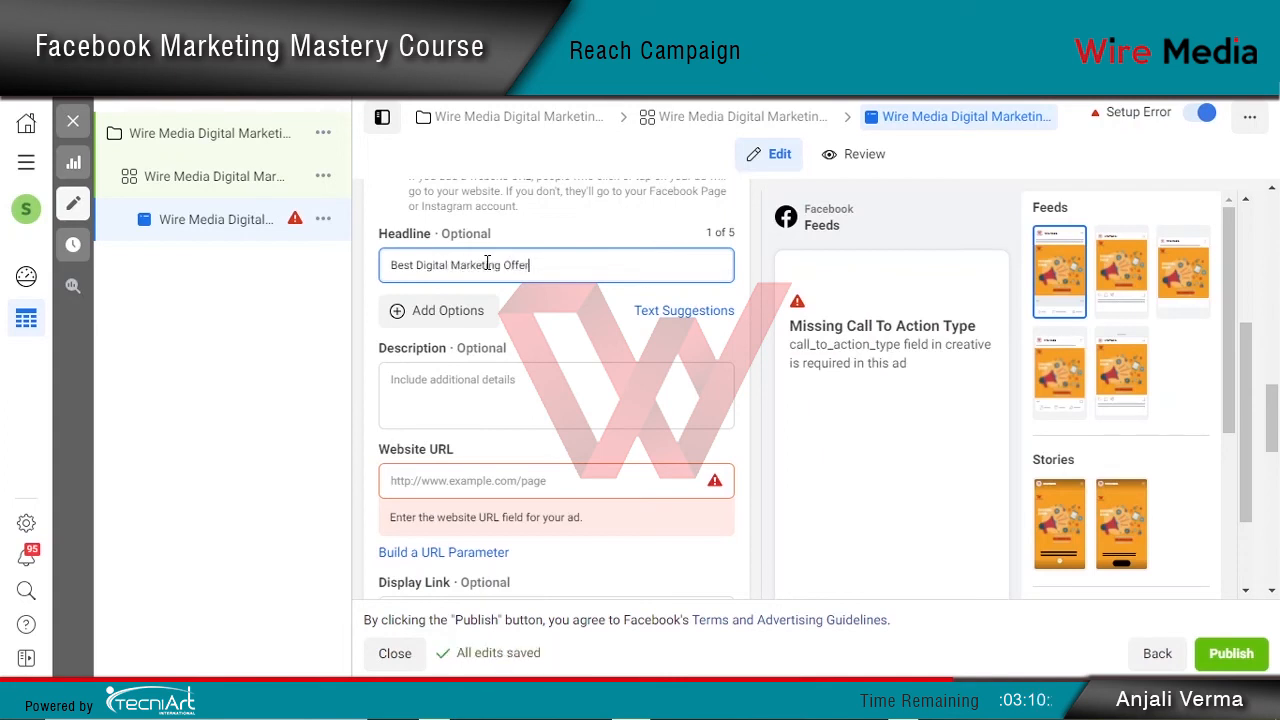
left_click(578, 235)
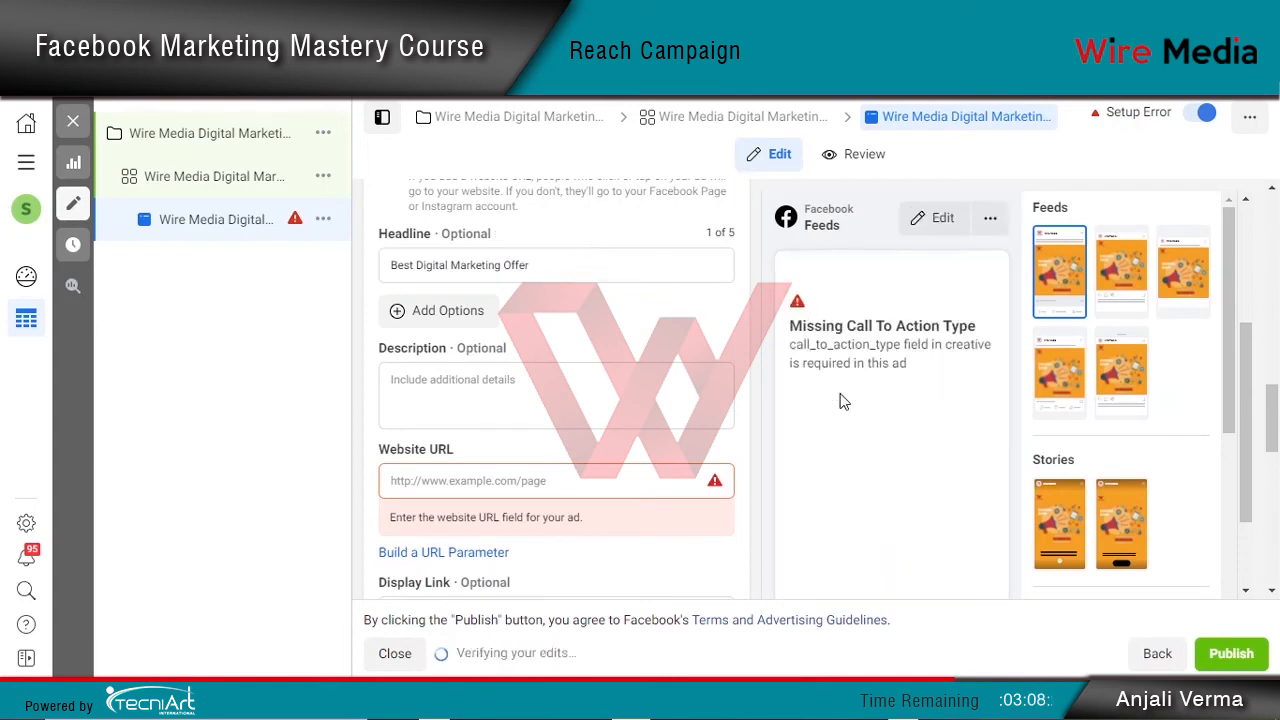
scroll(841, 394, "down", 2)
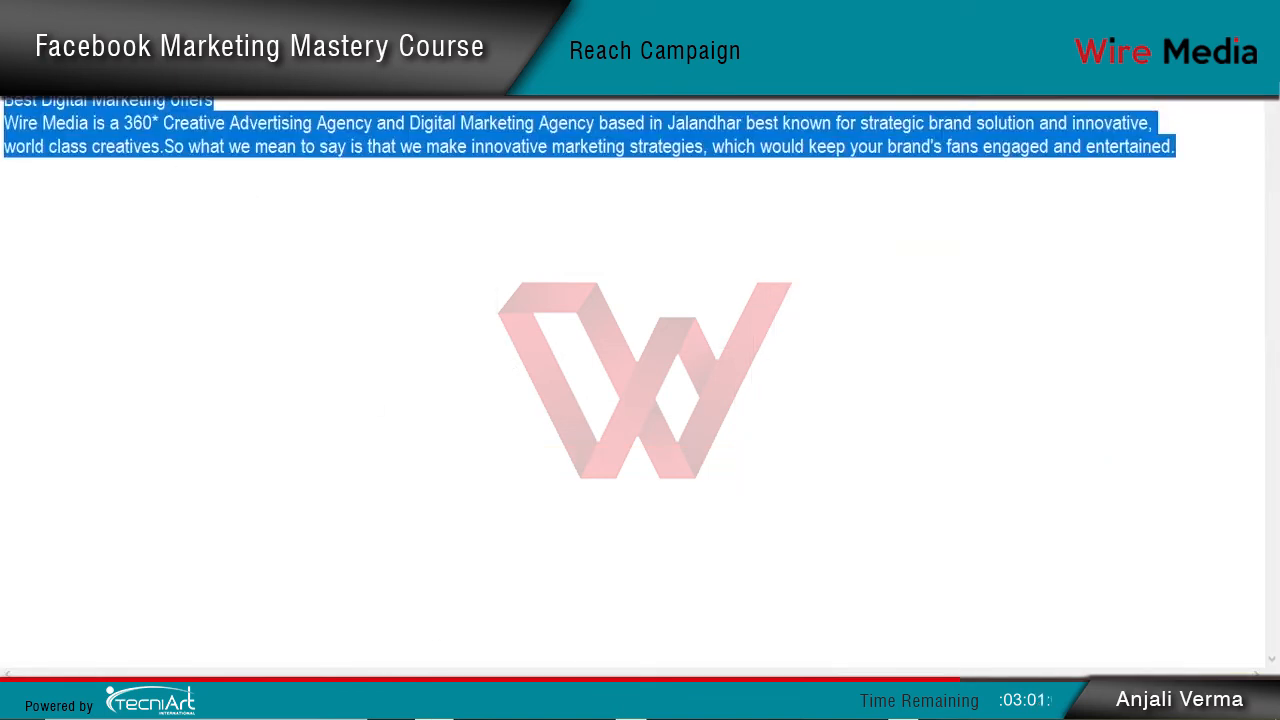
key("alt+Tab")
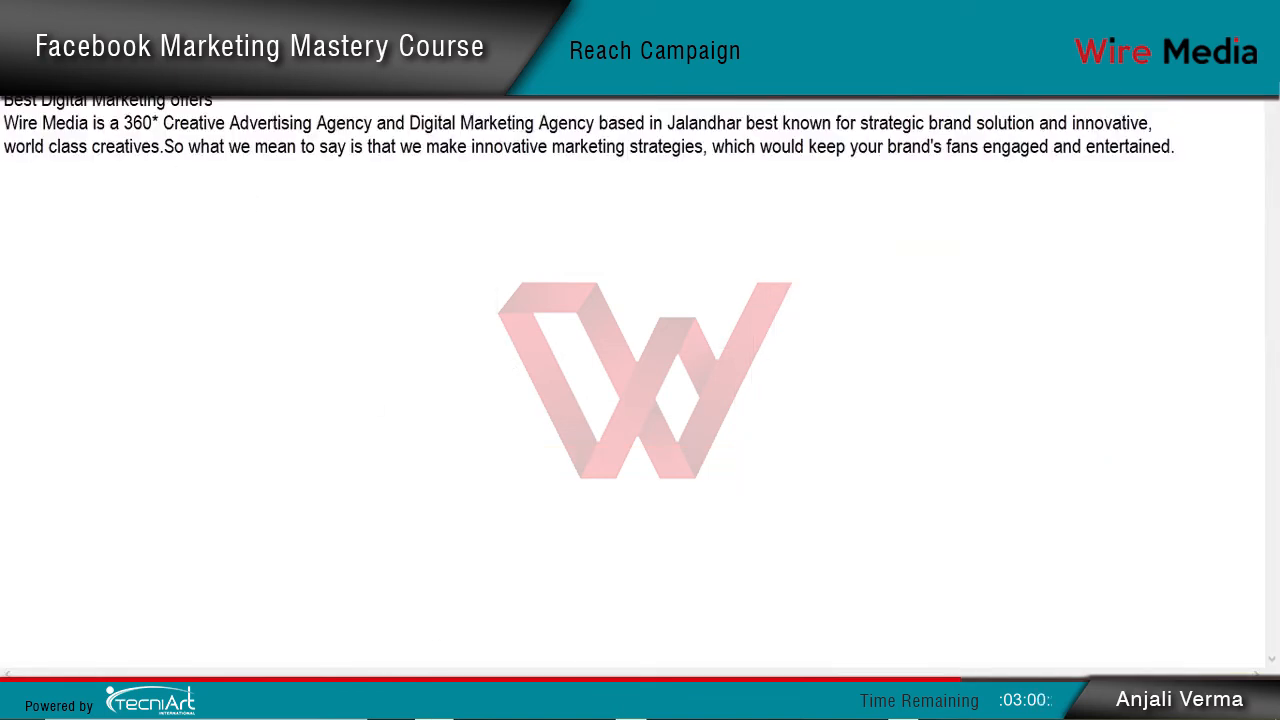
key("alt+Tab")
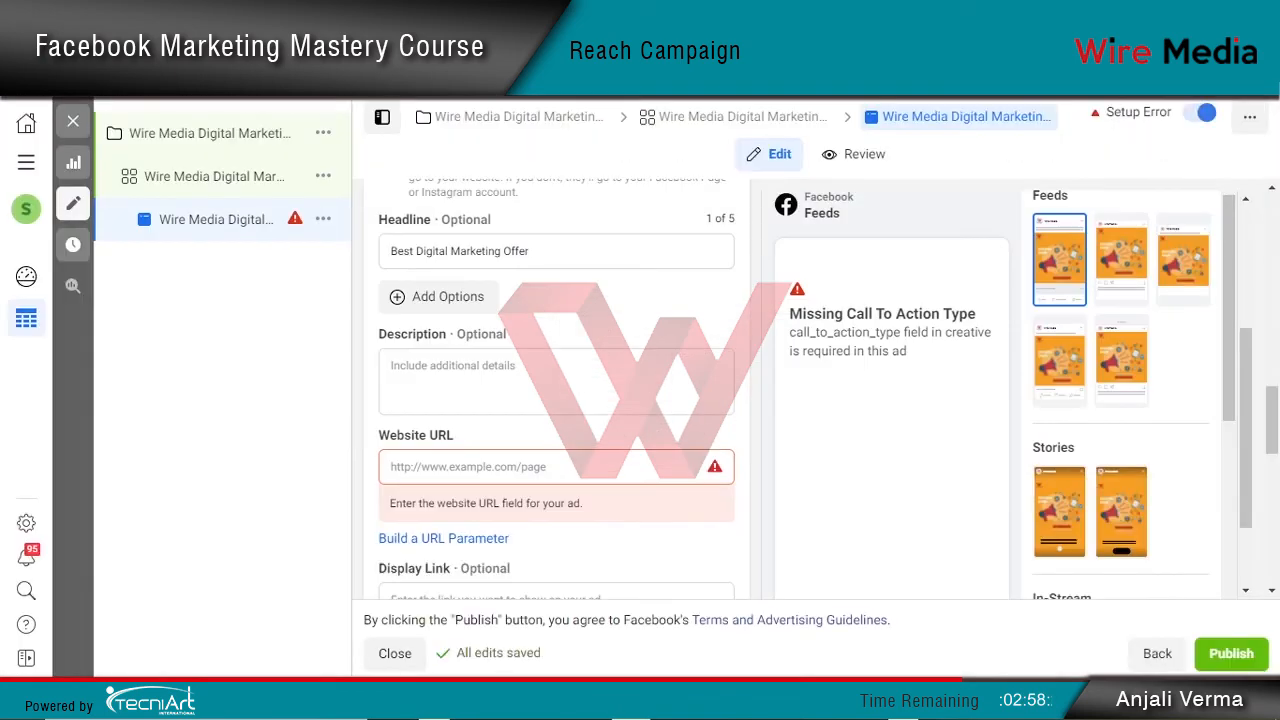
left_click(447, 466)
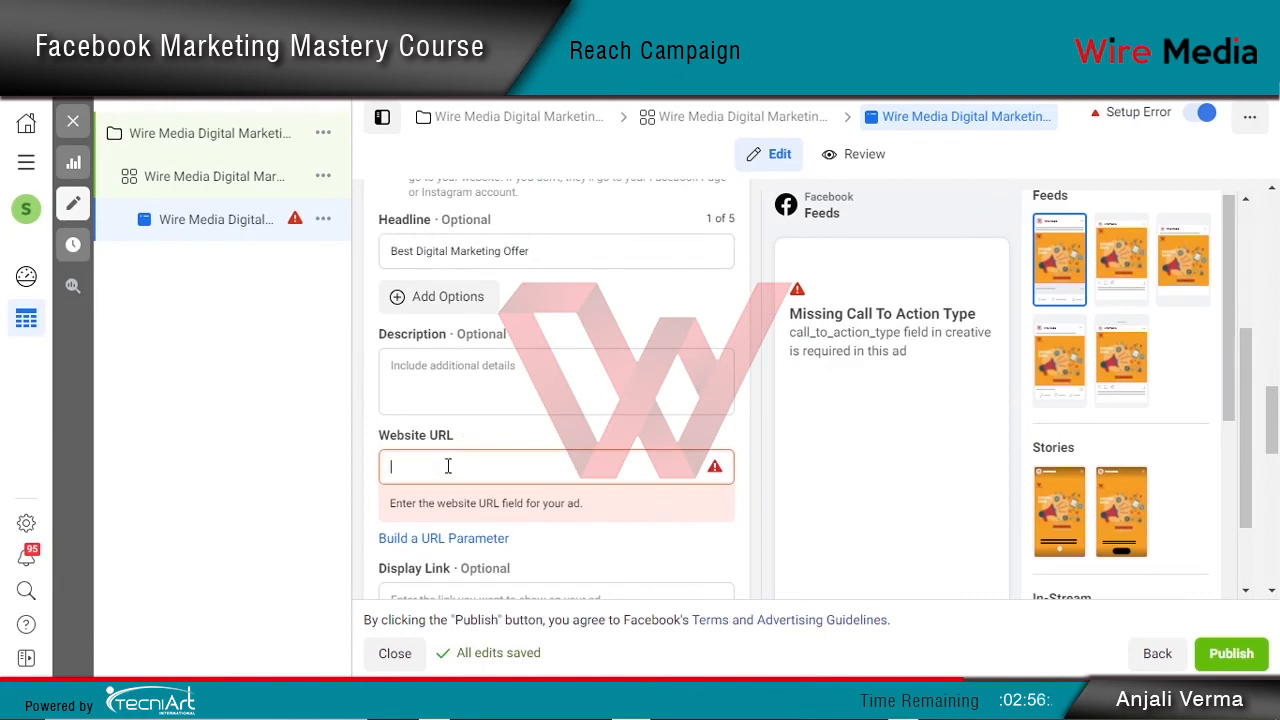
key("ctrl+v")
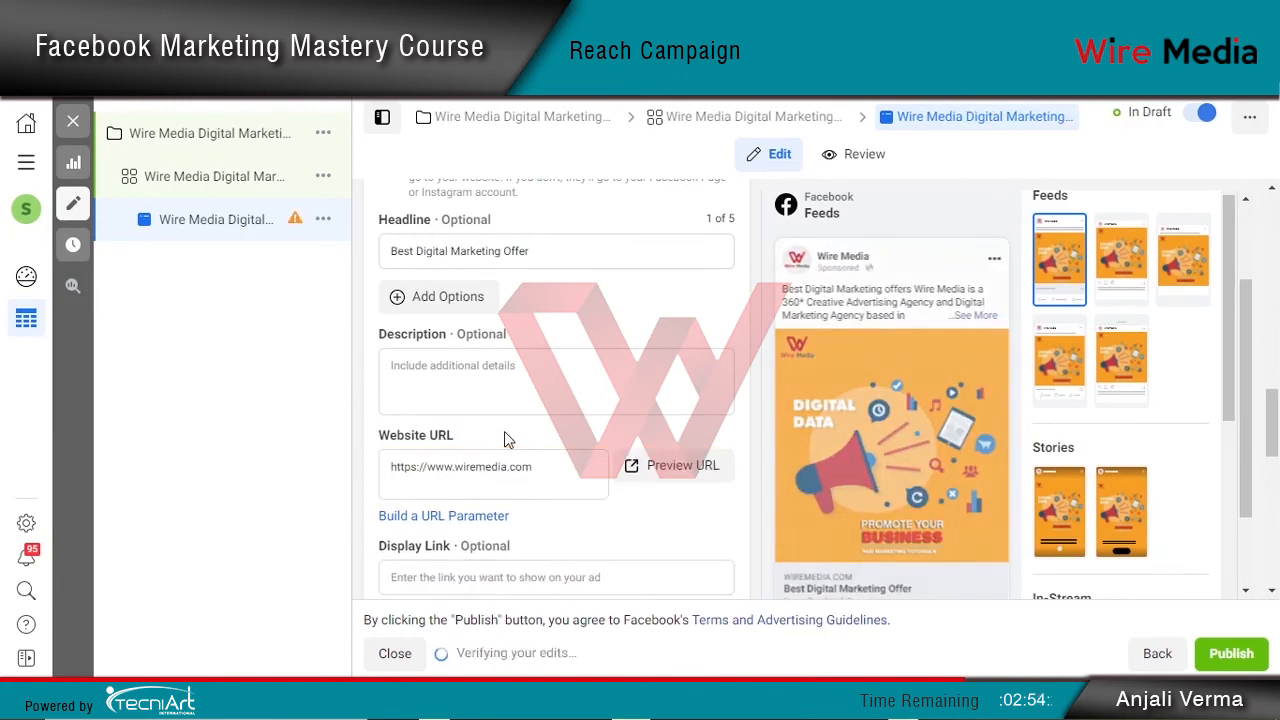
Review the available call to action options and set the ad's call to action to Learn More
mouse_move(897, 465)
scroll(623, 481, "down", 3)
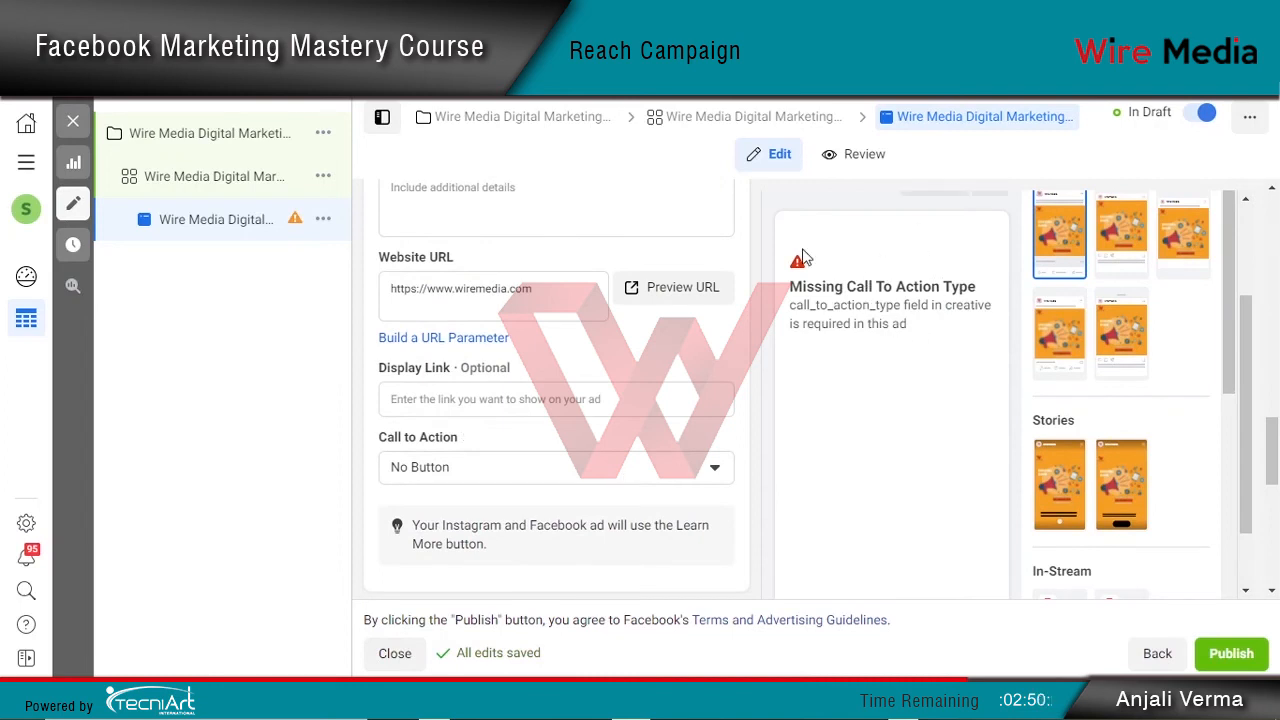
left_click(448, 476)
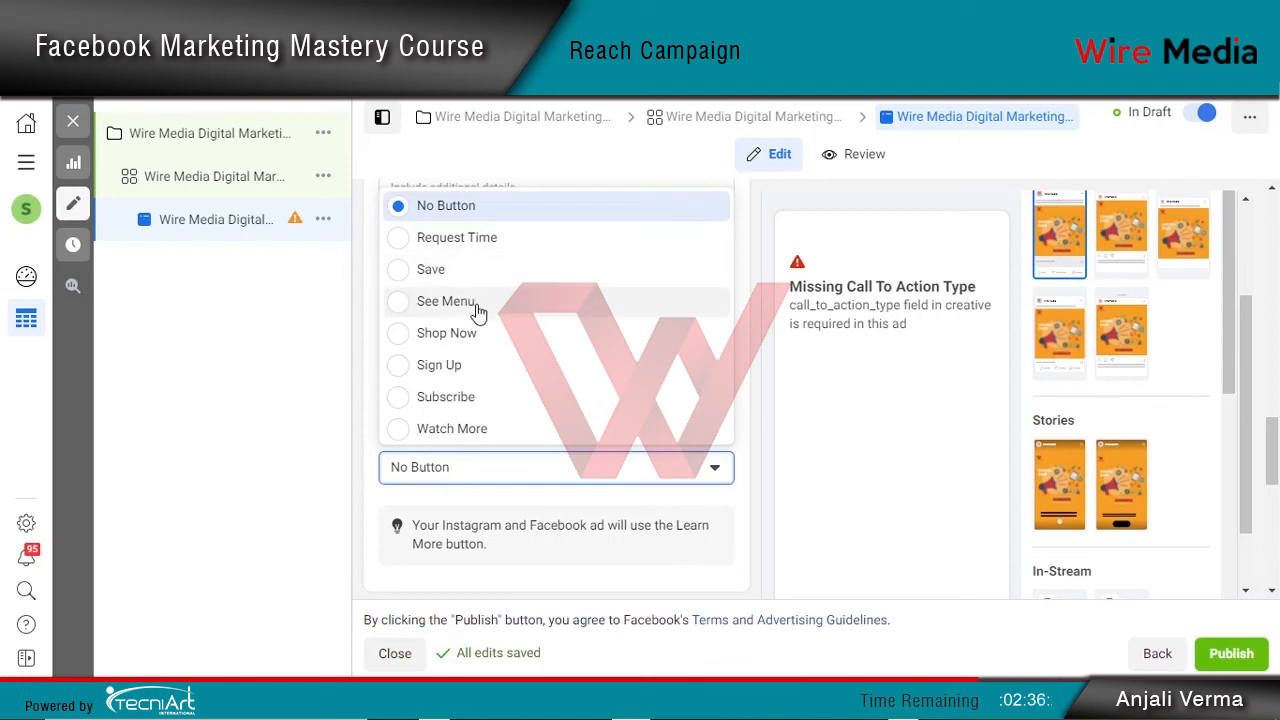
scroll(480, 292, "down", 1)
scroll(487, 349, "down", 1)
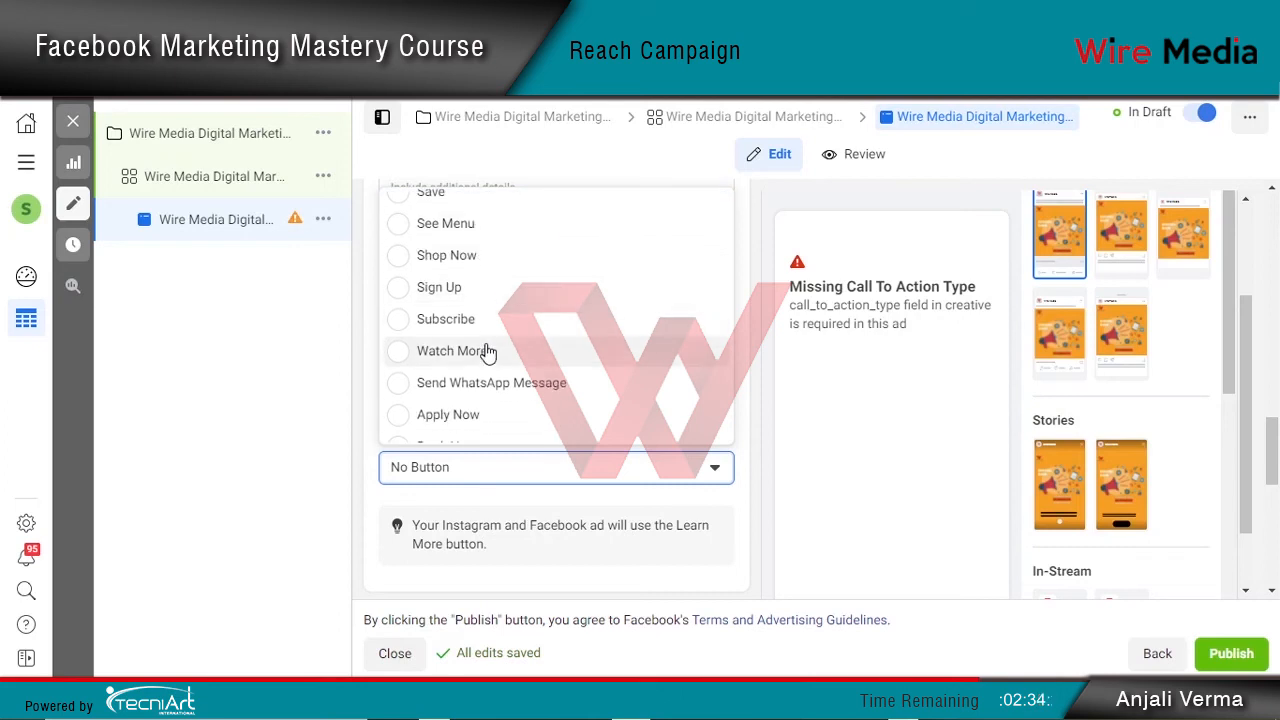
scroll(491, 326, "down", 2)
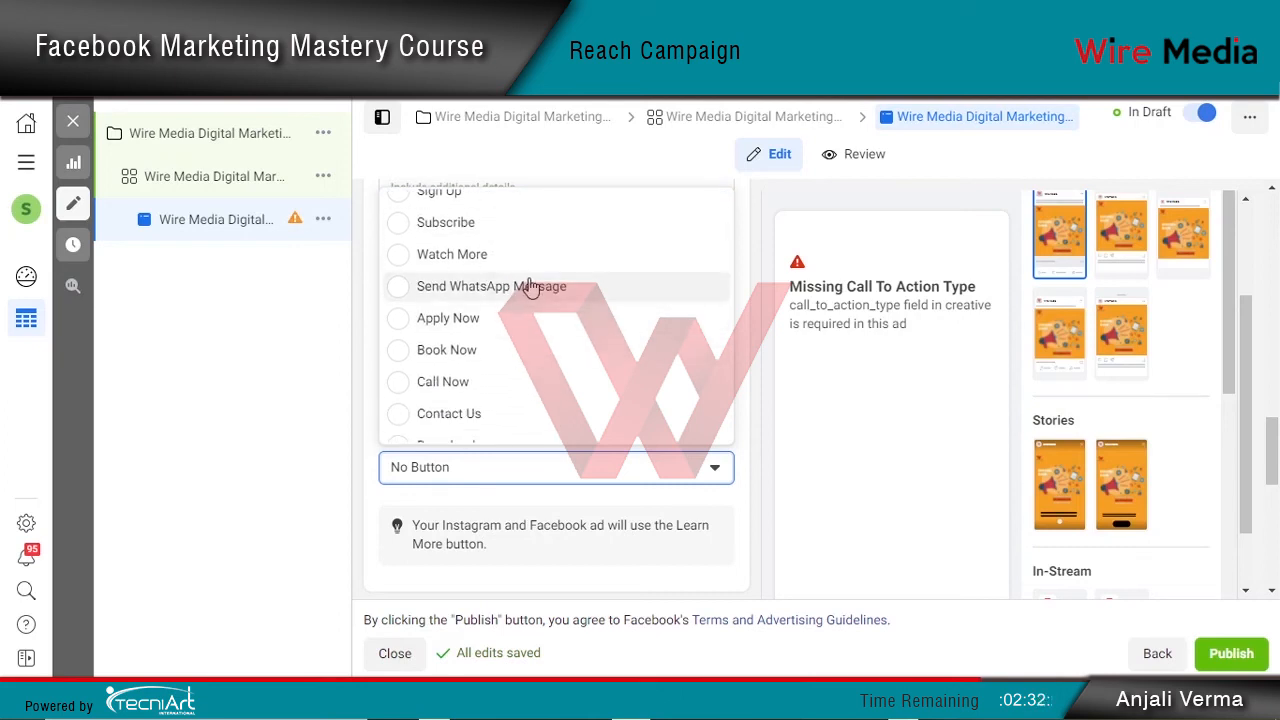
scroll(499, 383, "down", 1)
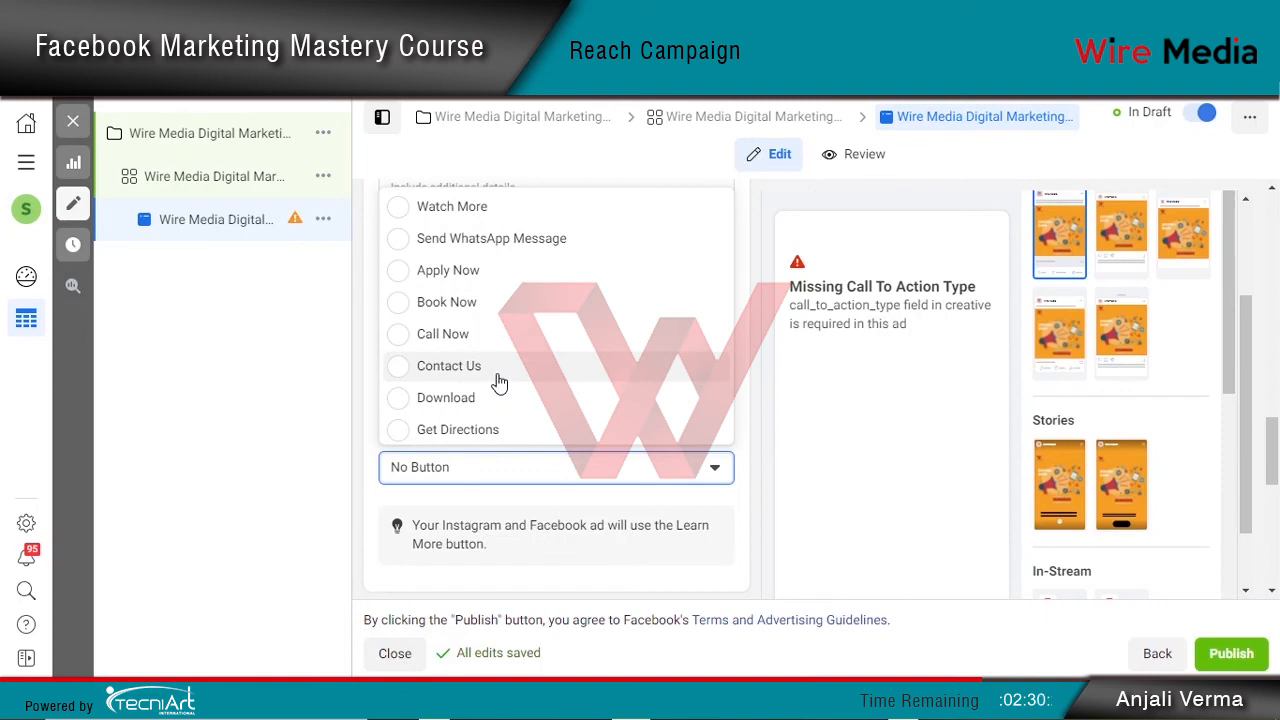
scroll(545, 385, "down", 1)
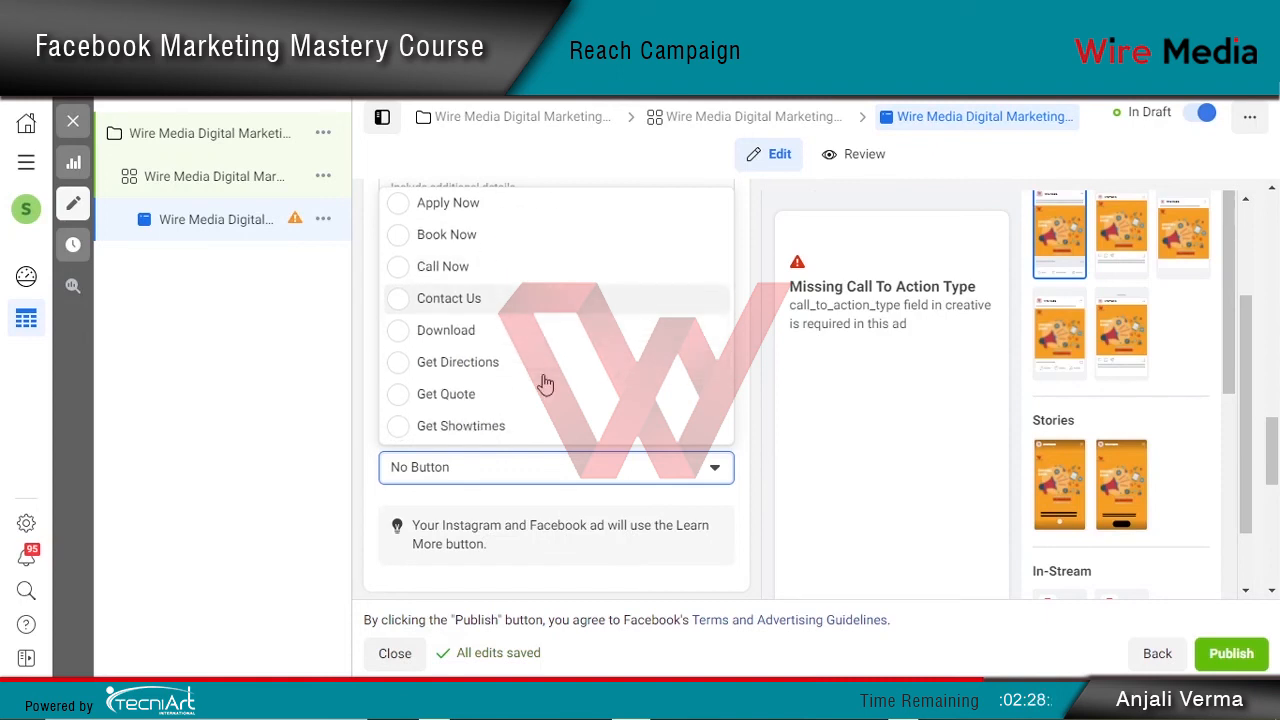
scroll(545, 385, "up", 1)
scroll(545, 384, "down", 2)
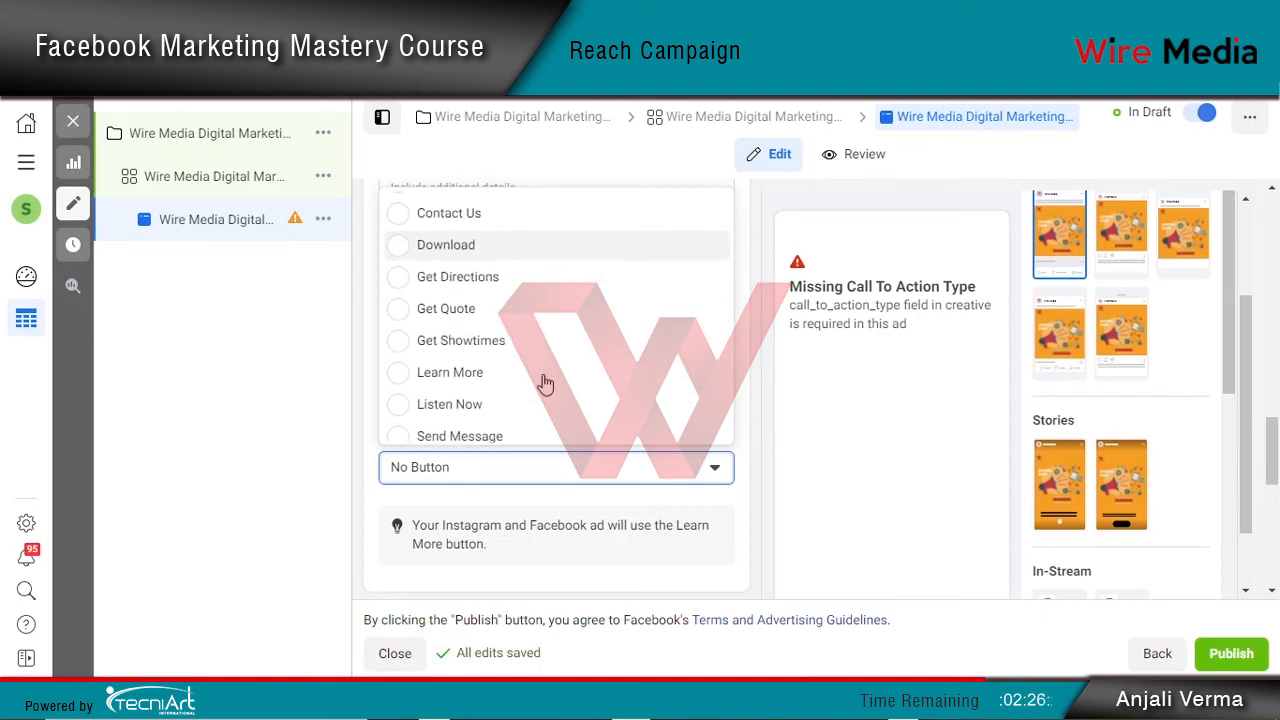
left_click(479, 372)
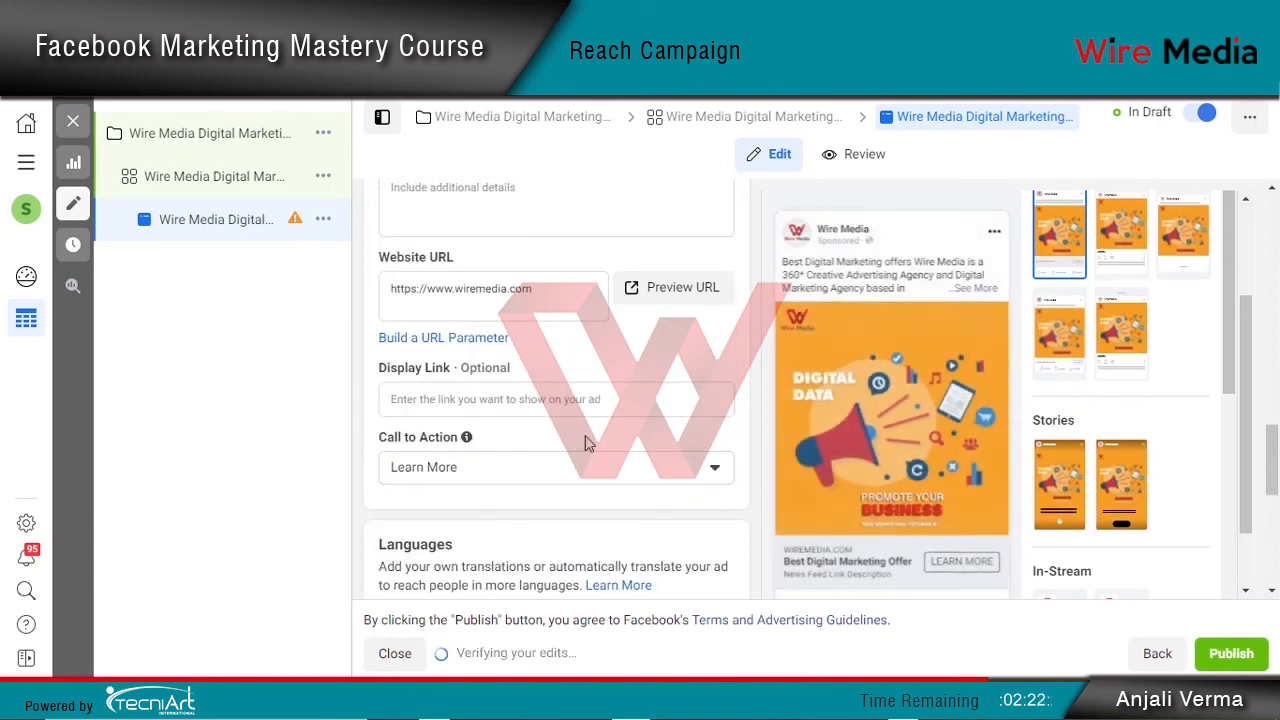
Compare the Facebook Feeds ad preview with the headline, website URL and call to action entered for the ad
scroll(806, 432, "down", 1)
scroll(918, 308, "up", 1)
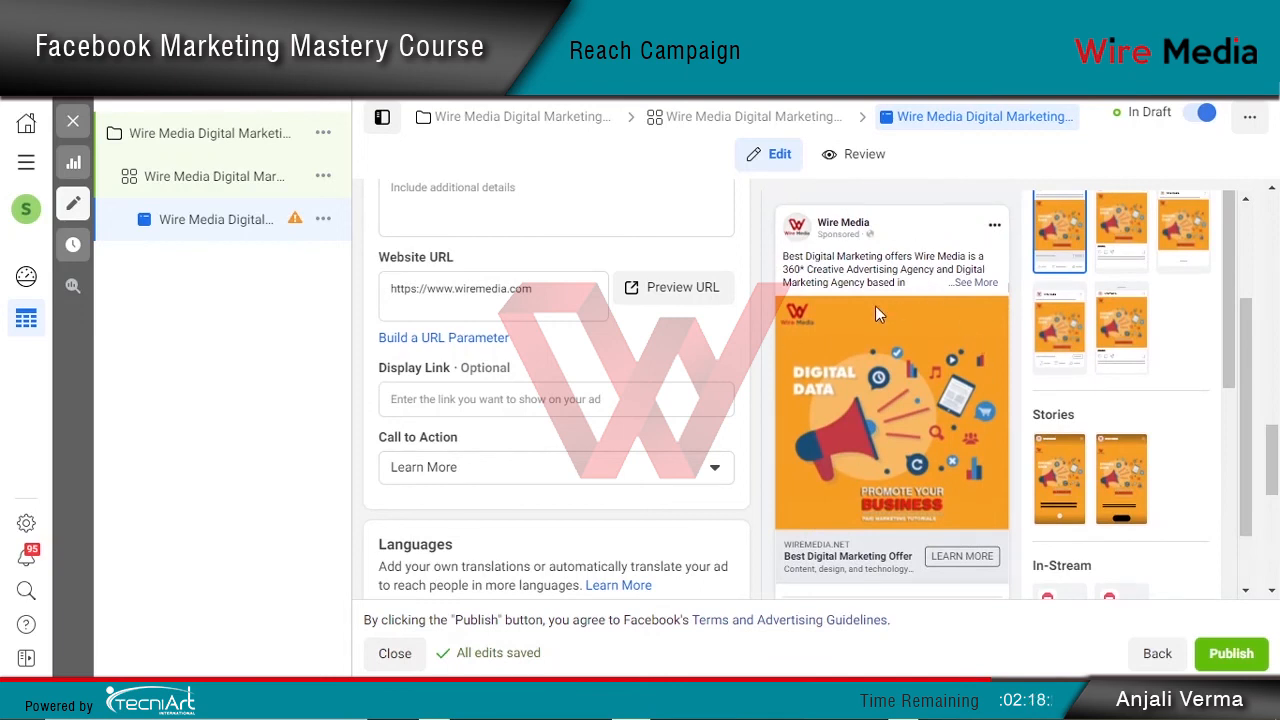
scroll(875, 306, "up", 1)
scroll(833, 328, "down", 1)
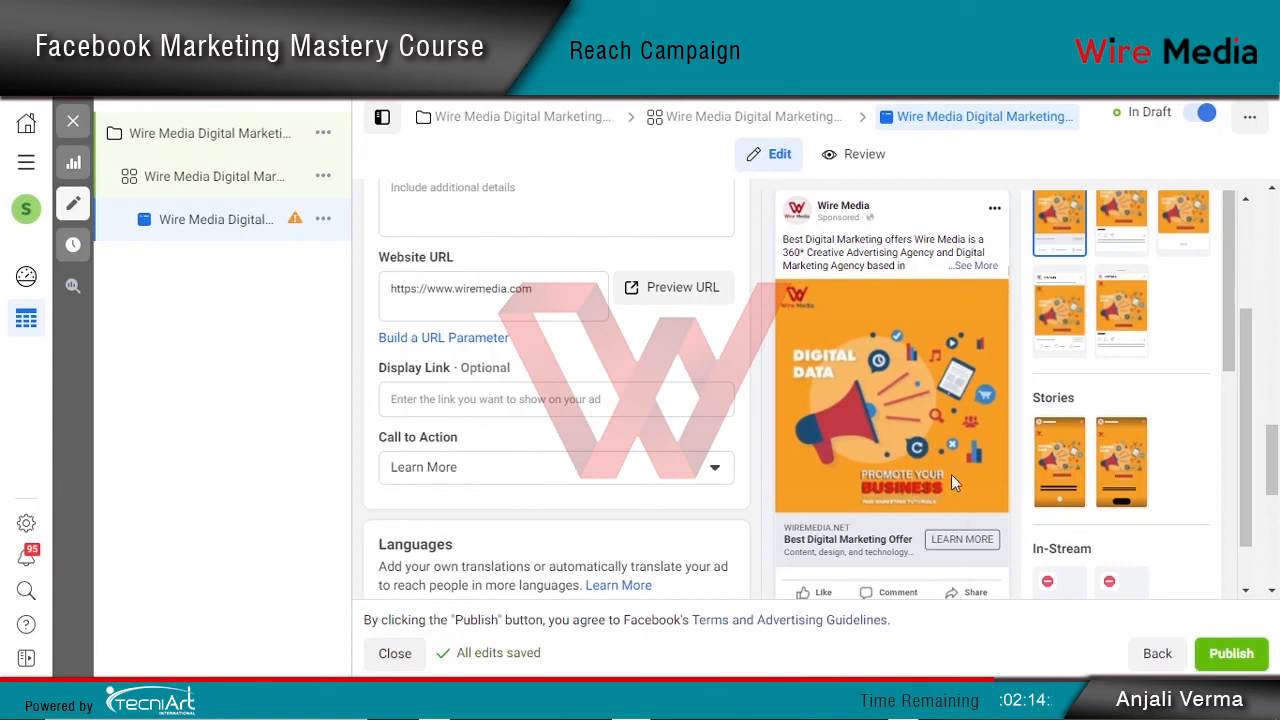
scroll(883, 494, "down", 1)
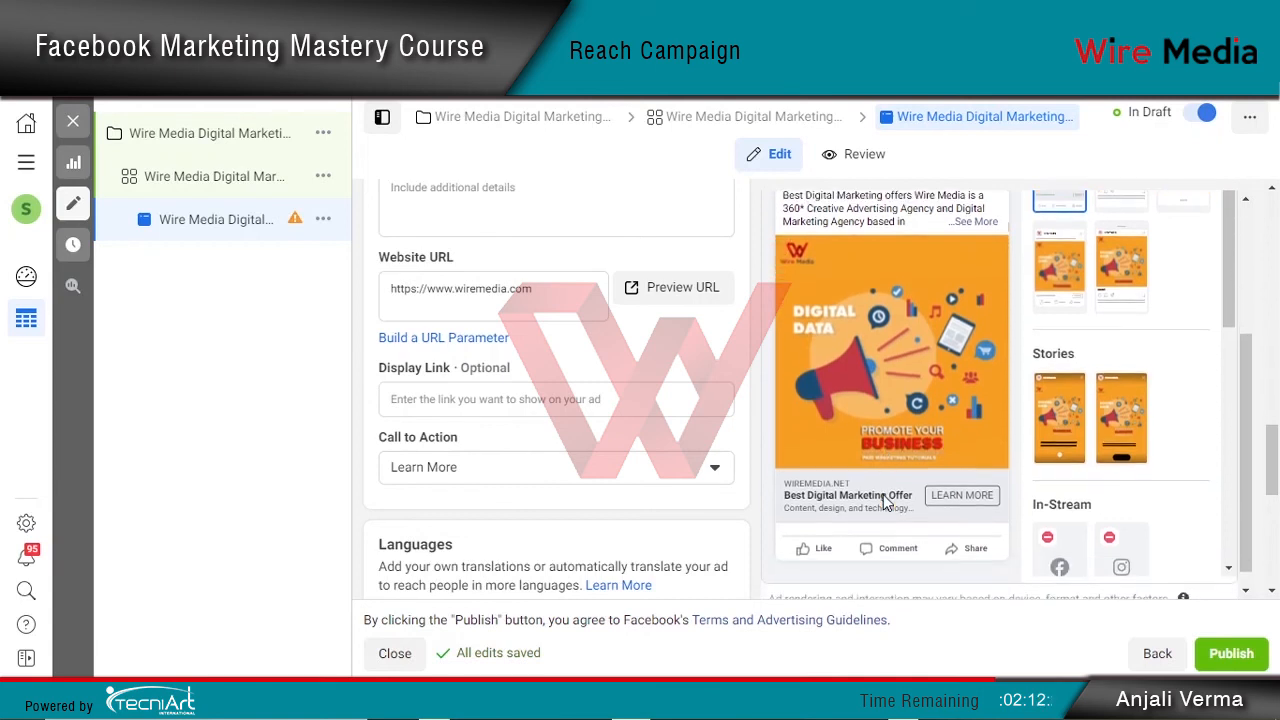
scroll(919, 466, "down", 1)
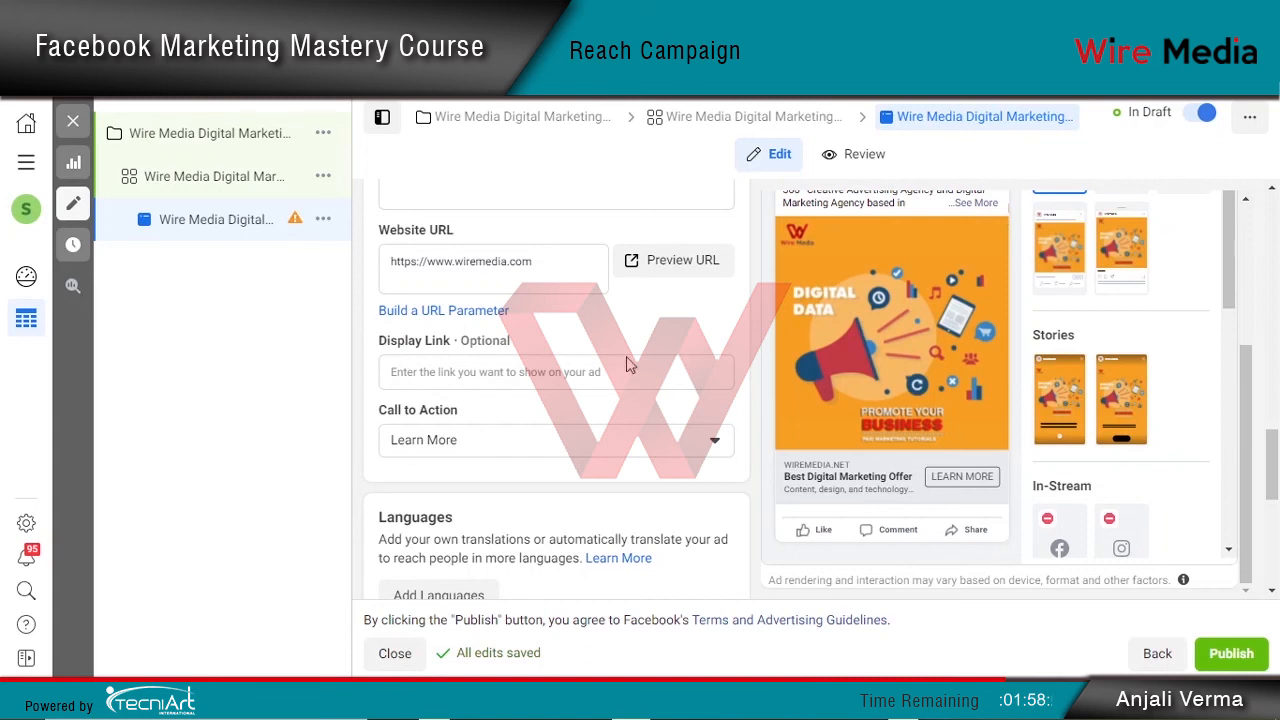
scroll(623, 349, "up", 3)
left_click(438, 214)
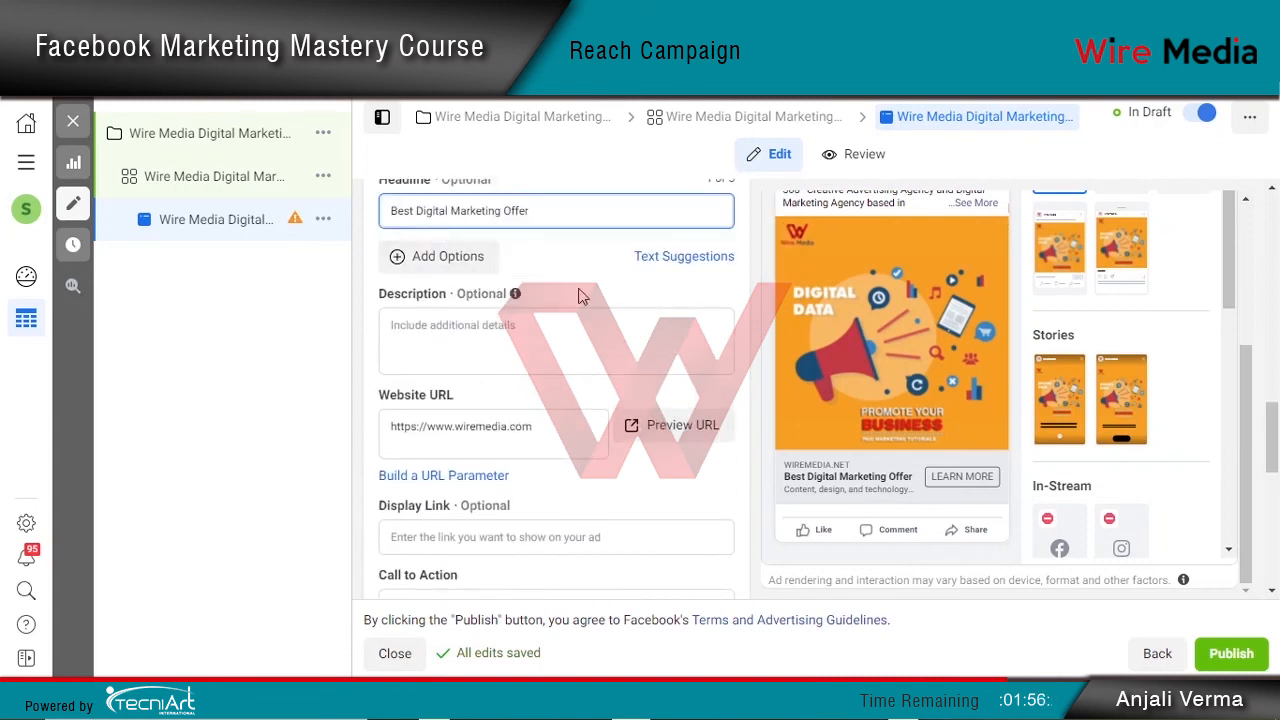
scroll(600, 320, "down", 1)
scroll(958, 426, "up", 1)
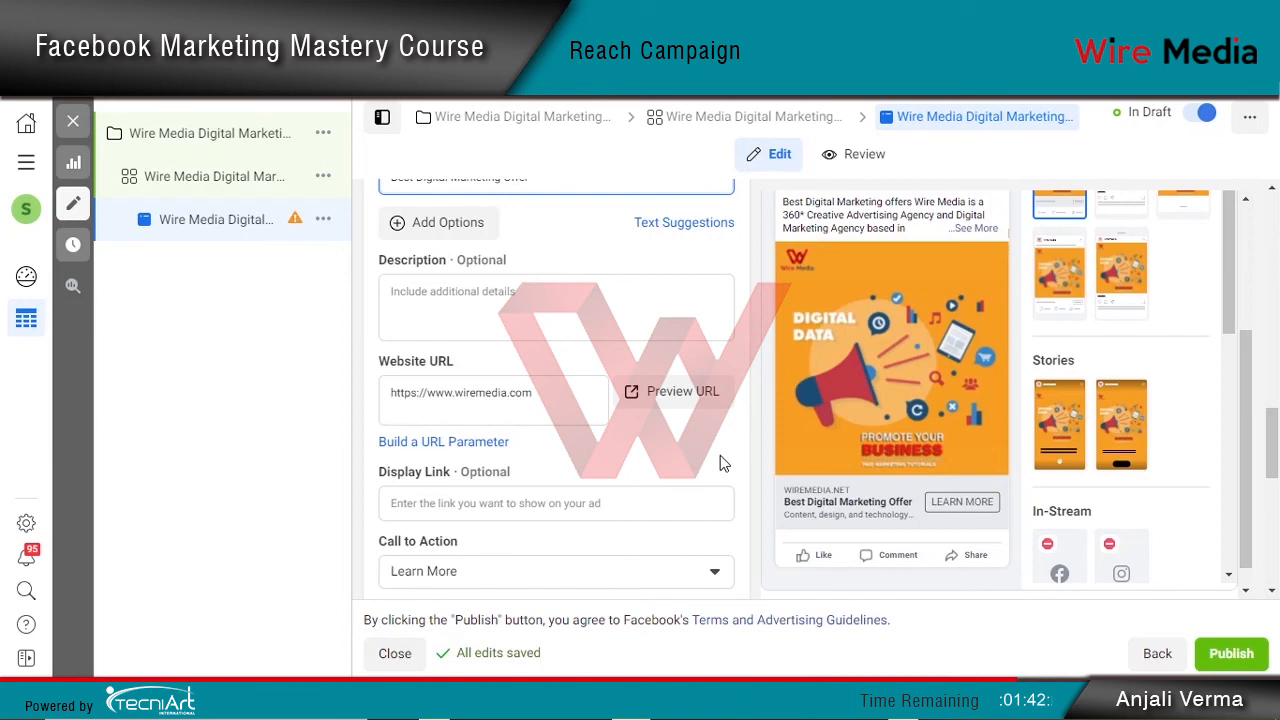
scroll(720, 455, "down", 2)
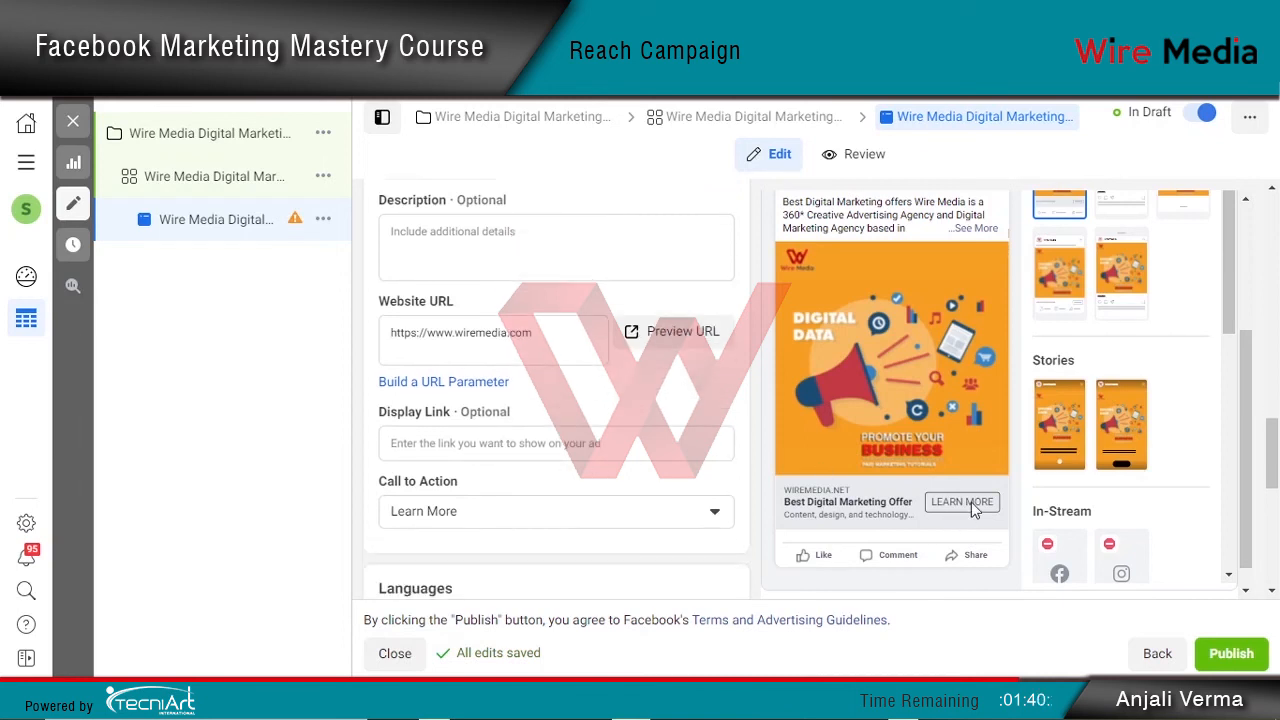
scroll(697, 391, "down", 1)
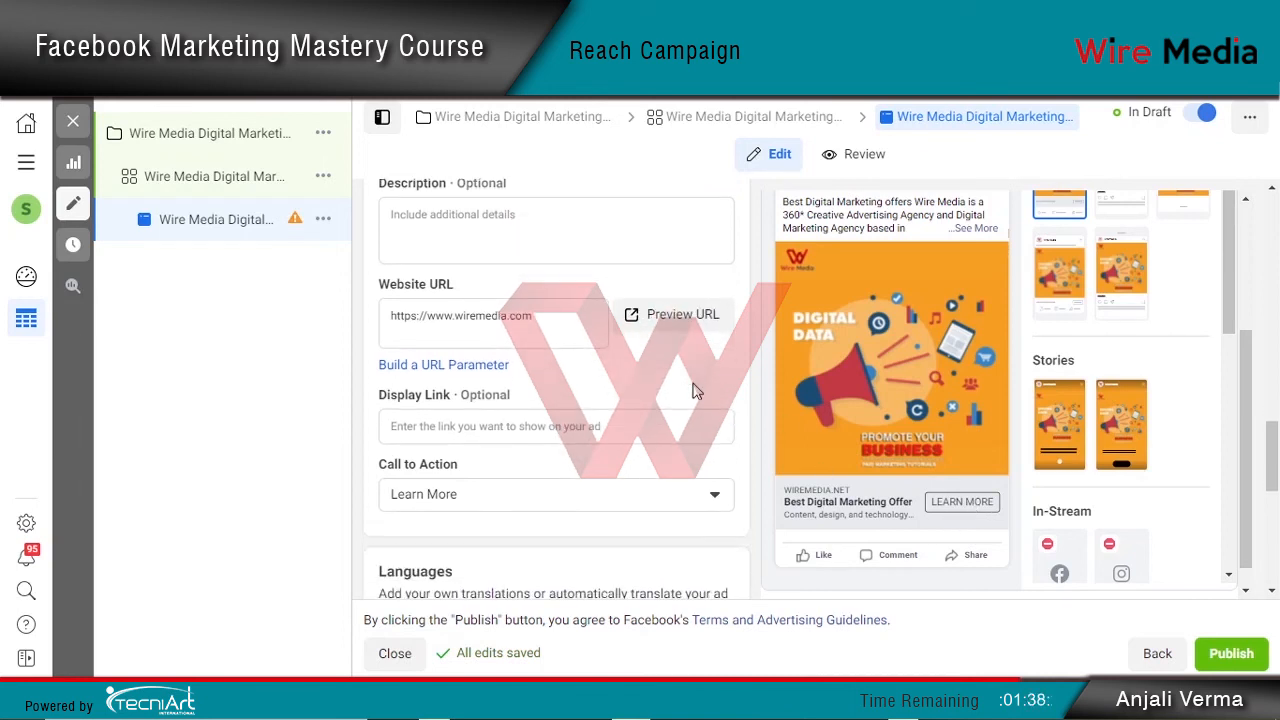
Review the ad's Languages and Tracking settings, including website events, app events, offline events and URL parameters
scroll(697, 391, "down", 3)
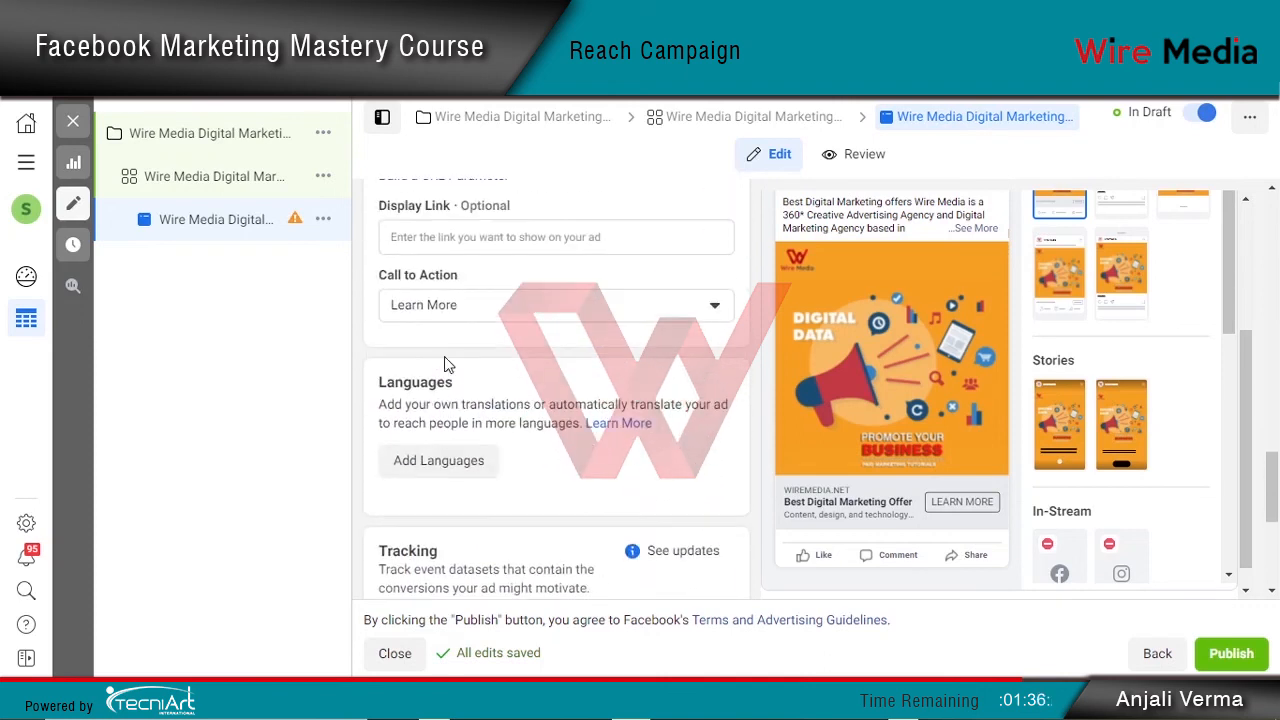
scroll(444, 356, "down", 3)
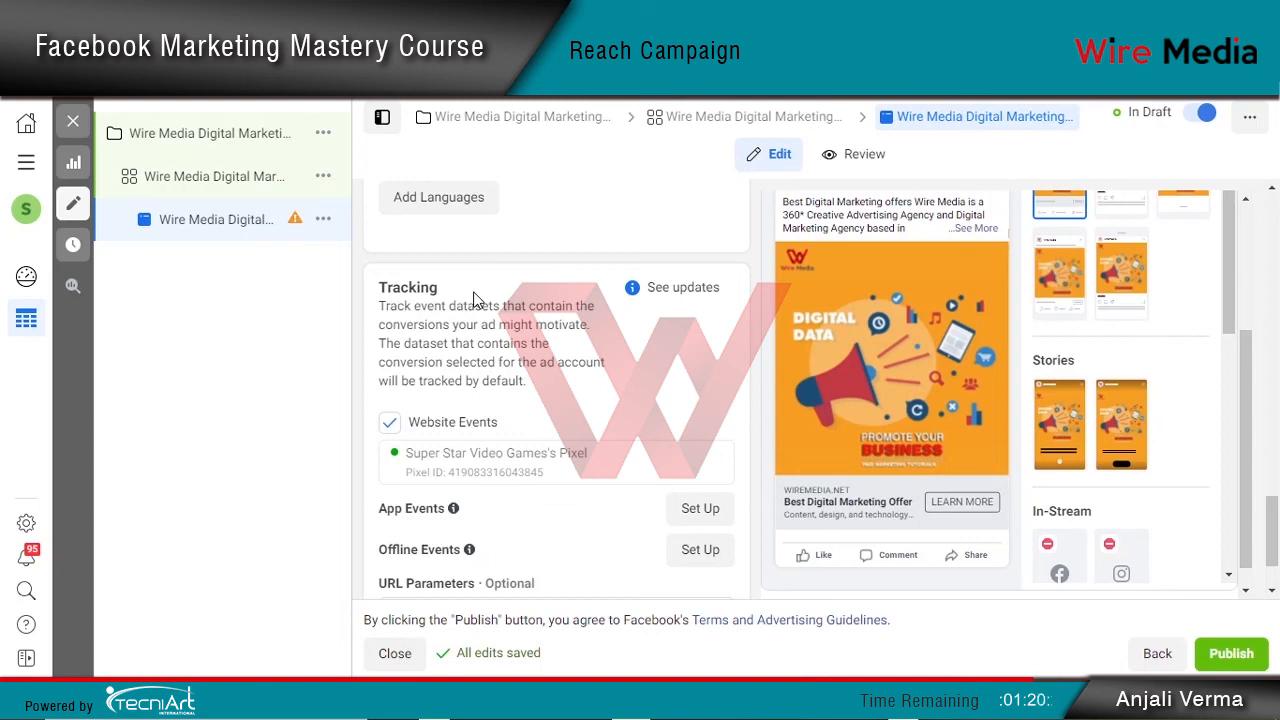
scroll(475, 300, "down", 2)
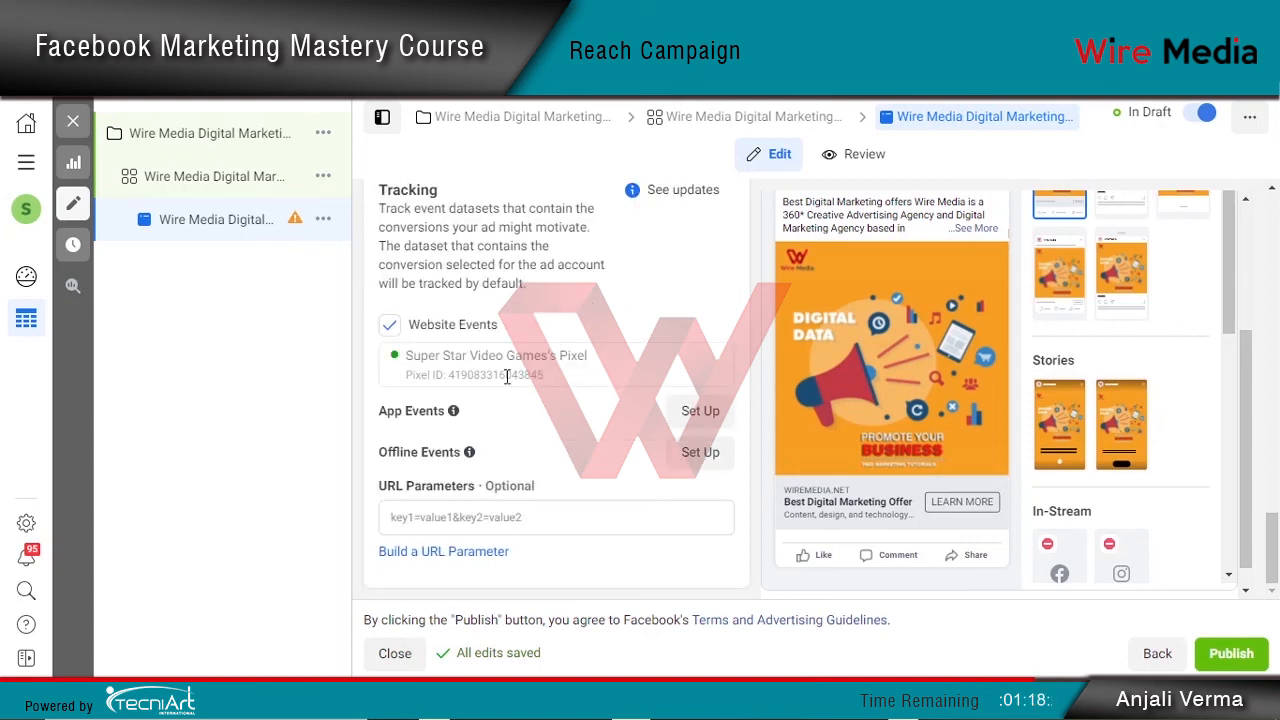
mouse_move(509, 428)
mouse_move(453, 411)
mouse_move(469, 452)
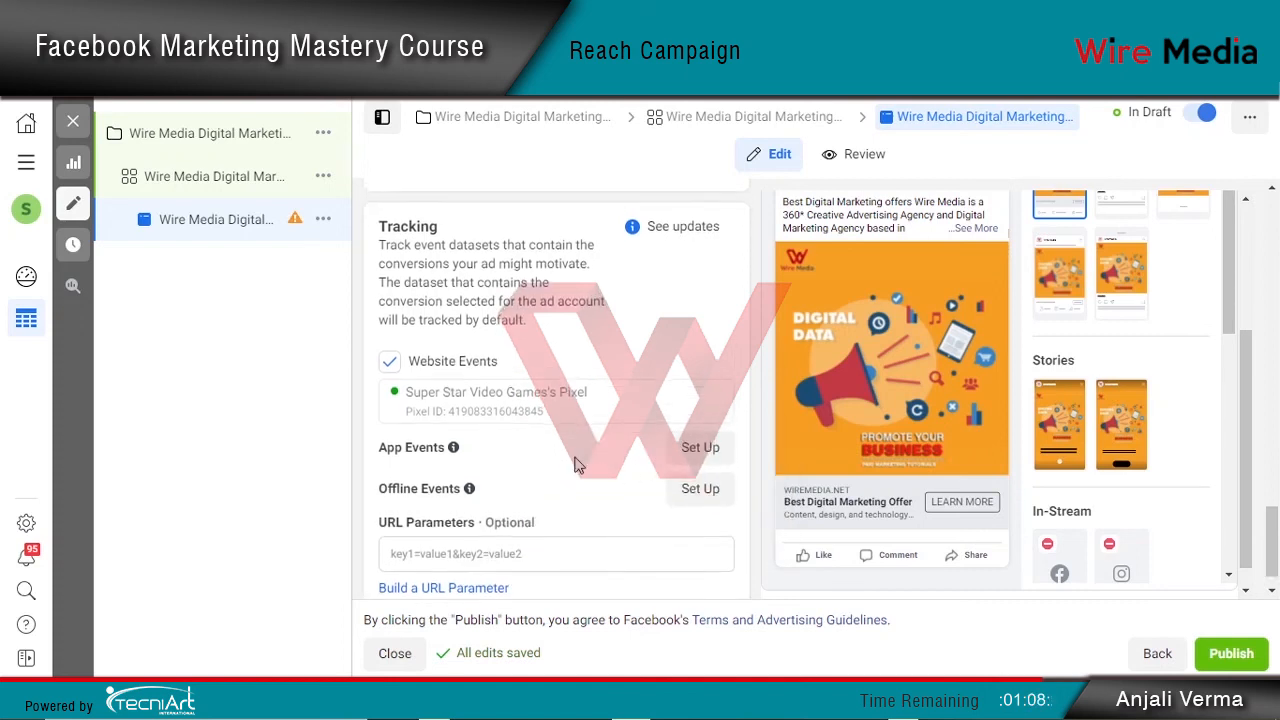
Expand the Facebook Feeds ad preview and examine the full ad as shown in the Mobile News Feed
scroll(939, 372, "up", 2)
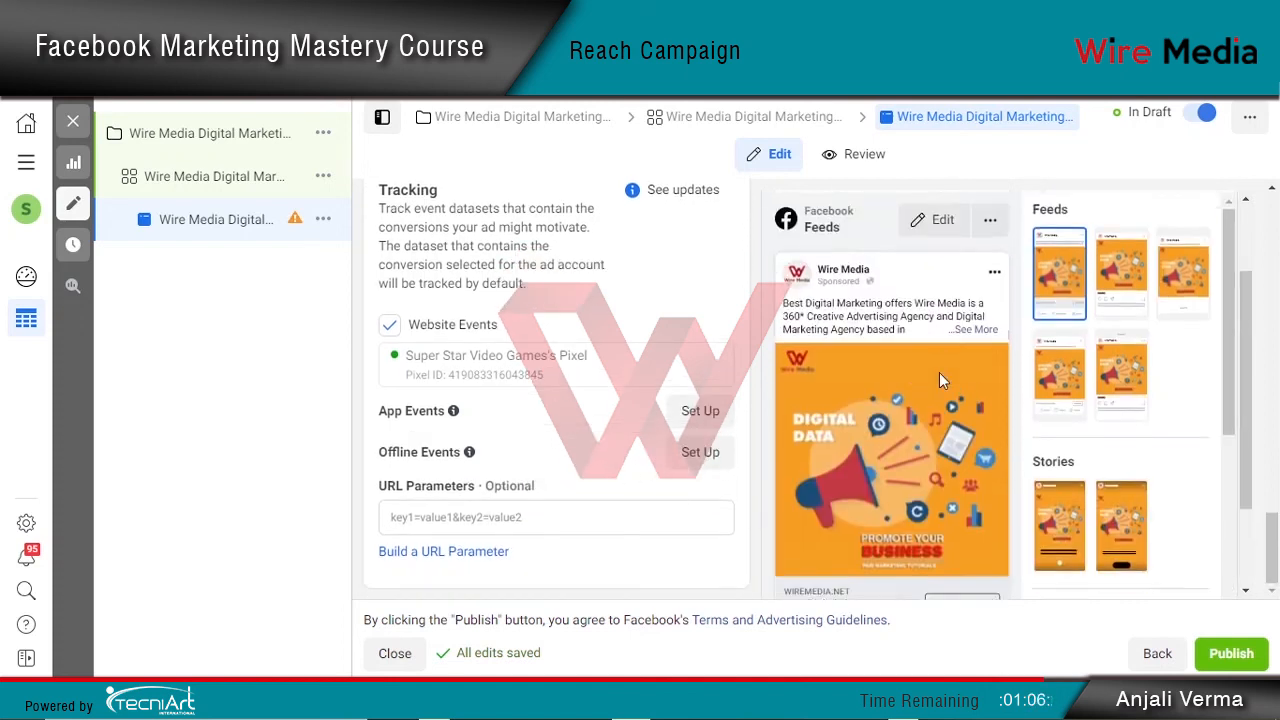
scroll(939, 372, "up", 2)
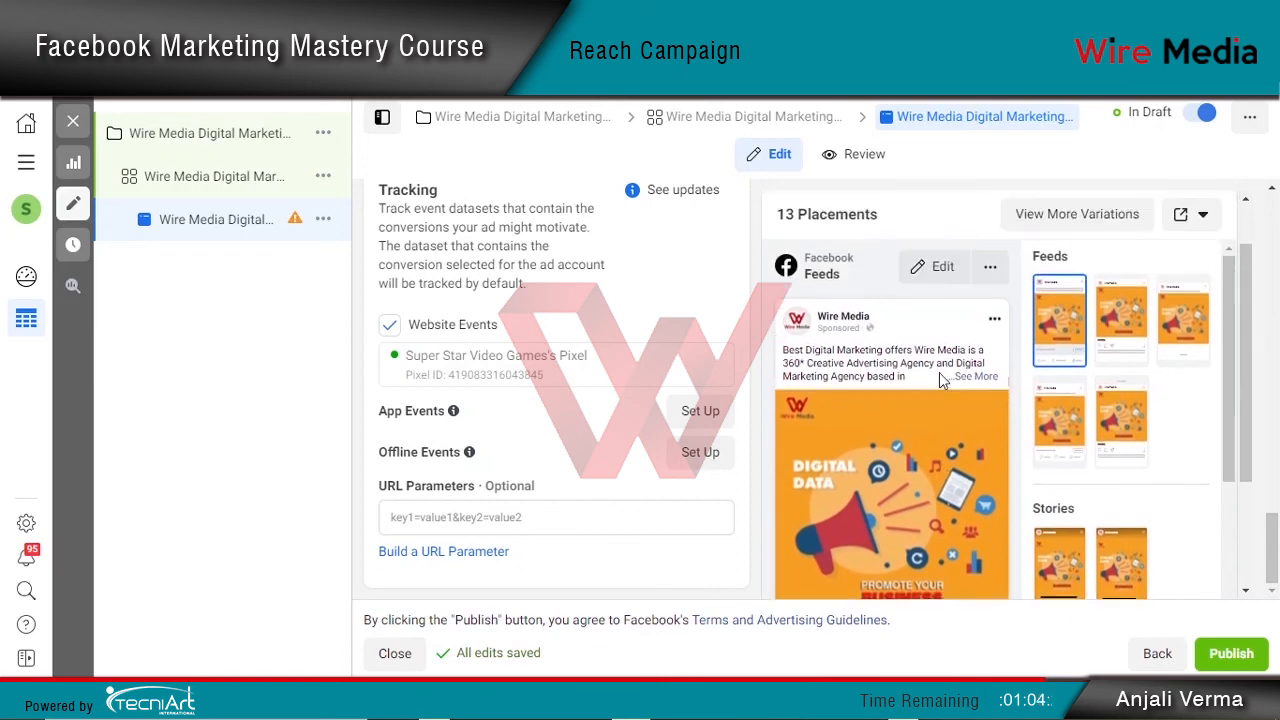
left_click(990, 268)
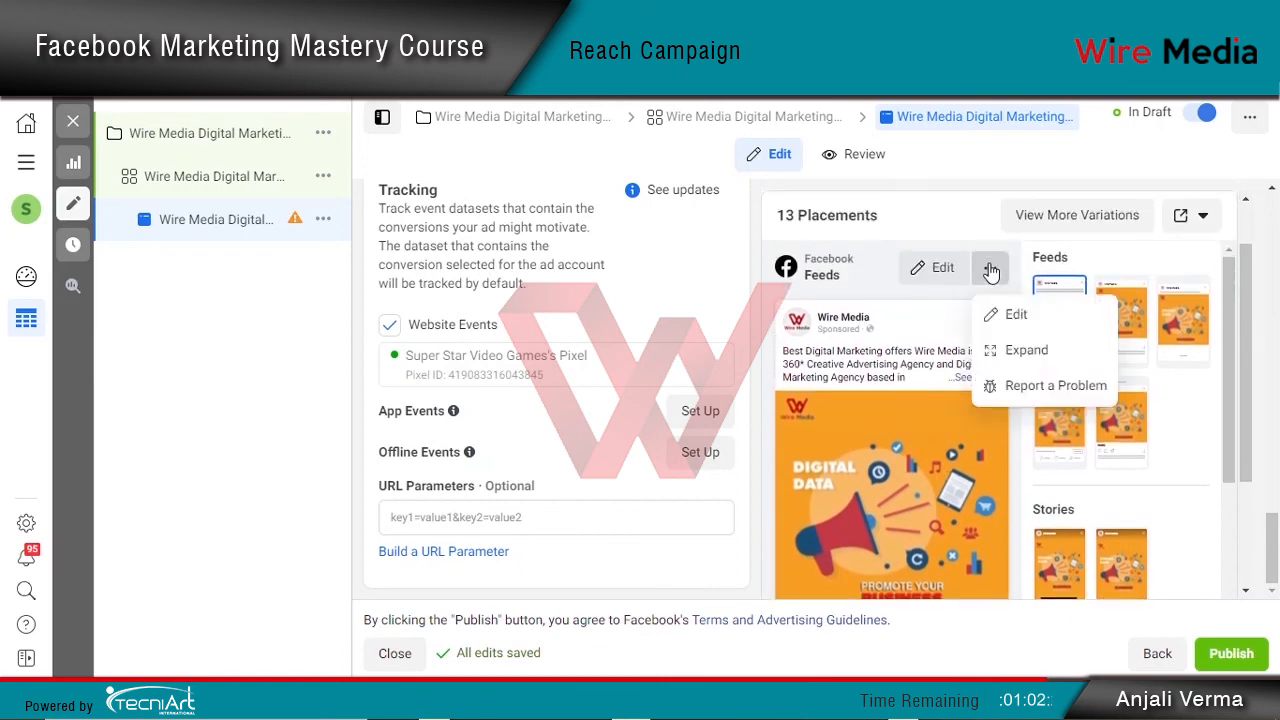
left_click(1030, 357)
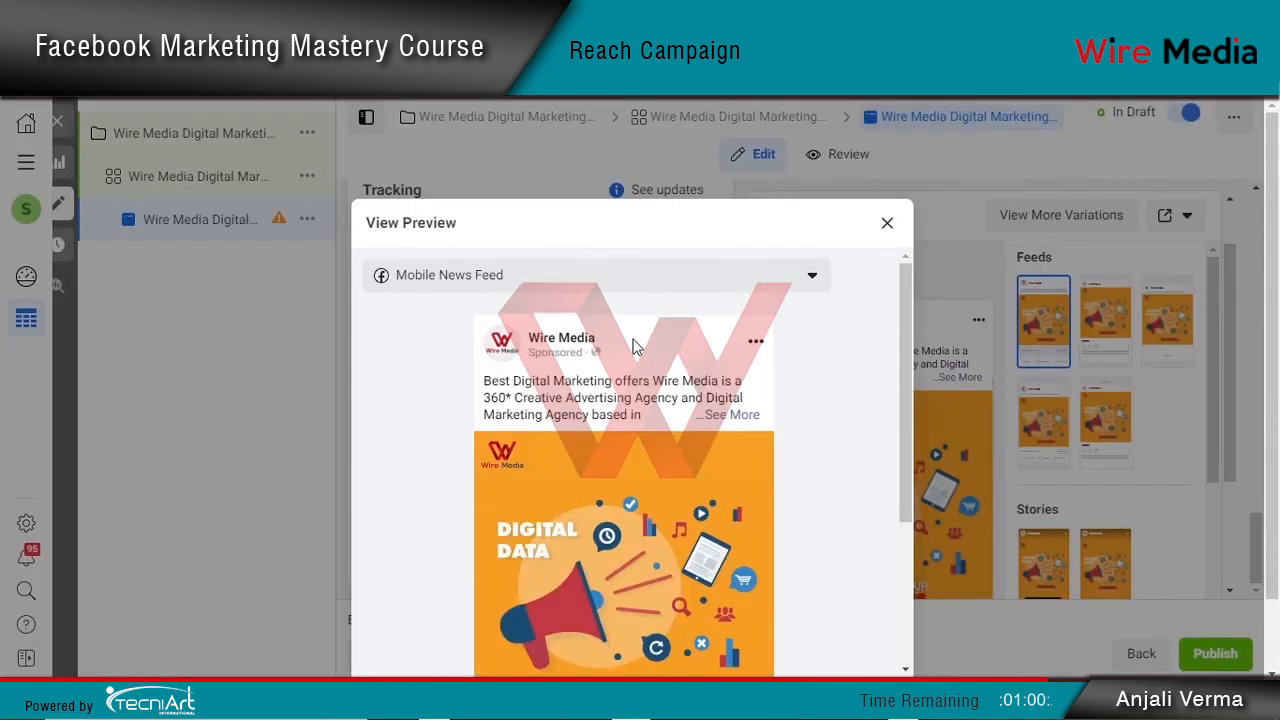
scroll(633, 339, "down", 2)
scroll(880, 395, "down", 2)
scroll(826, 363, "up", 5)
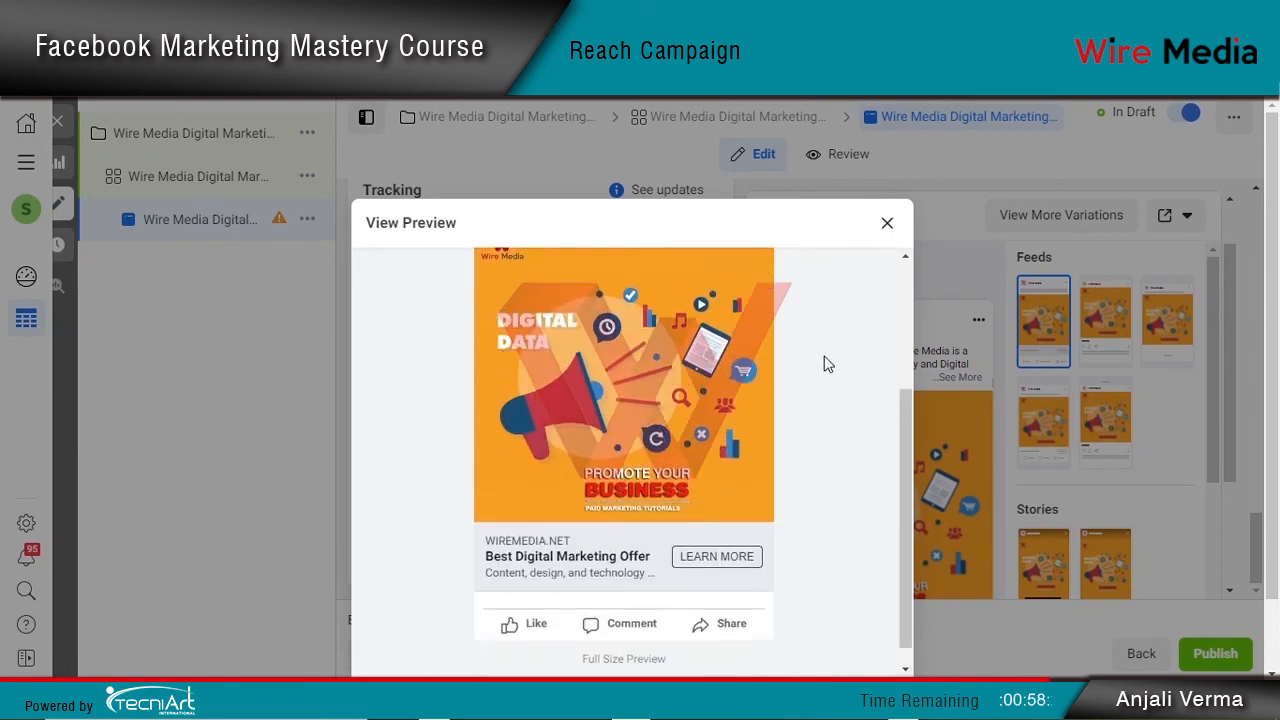
Switch the expanded preview to Desktop News Feed, examine the full ad and close the preview
left_click(543, 274)
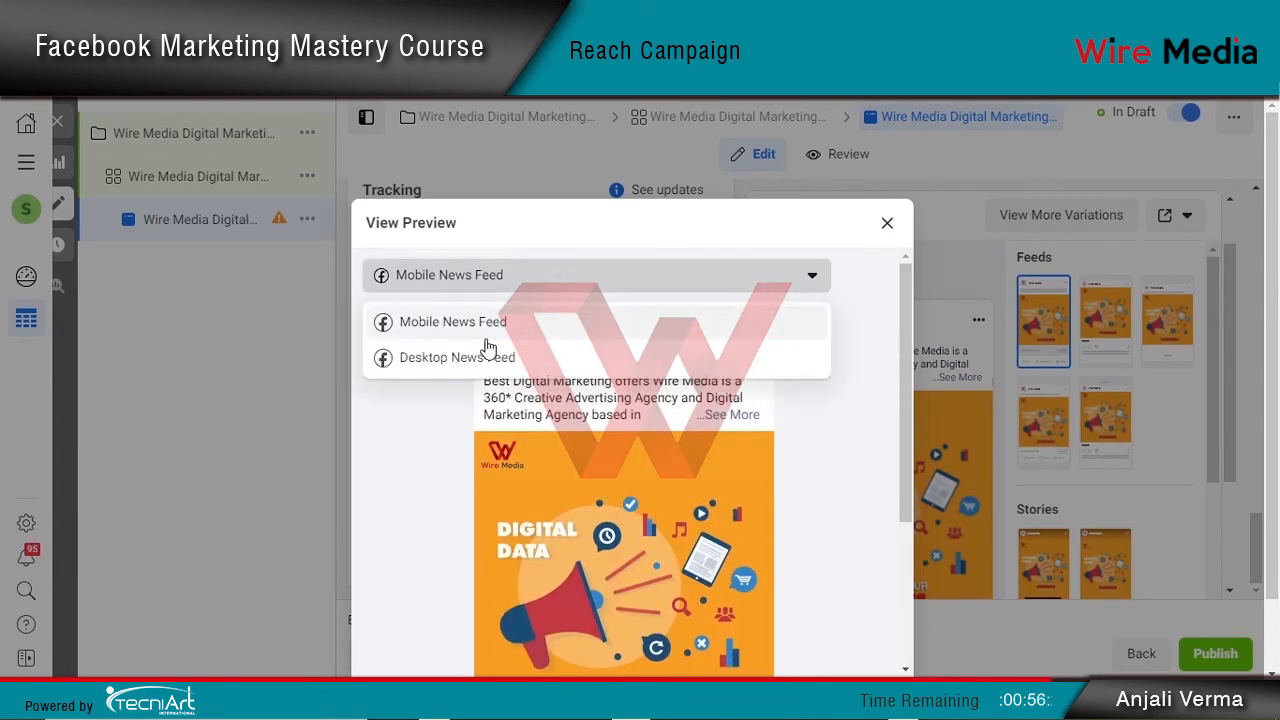
left_click(466, 360)
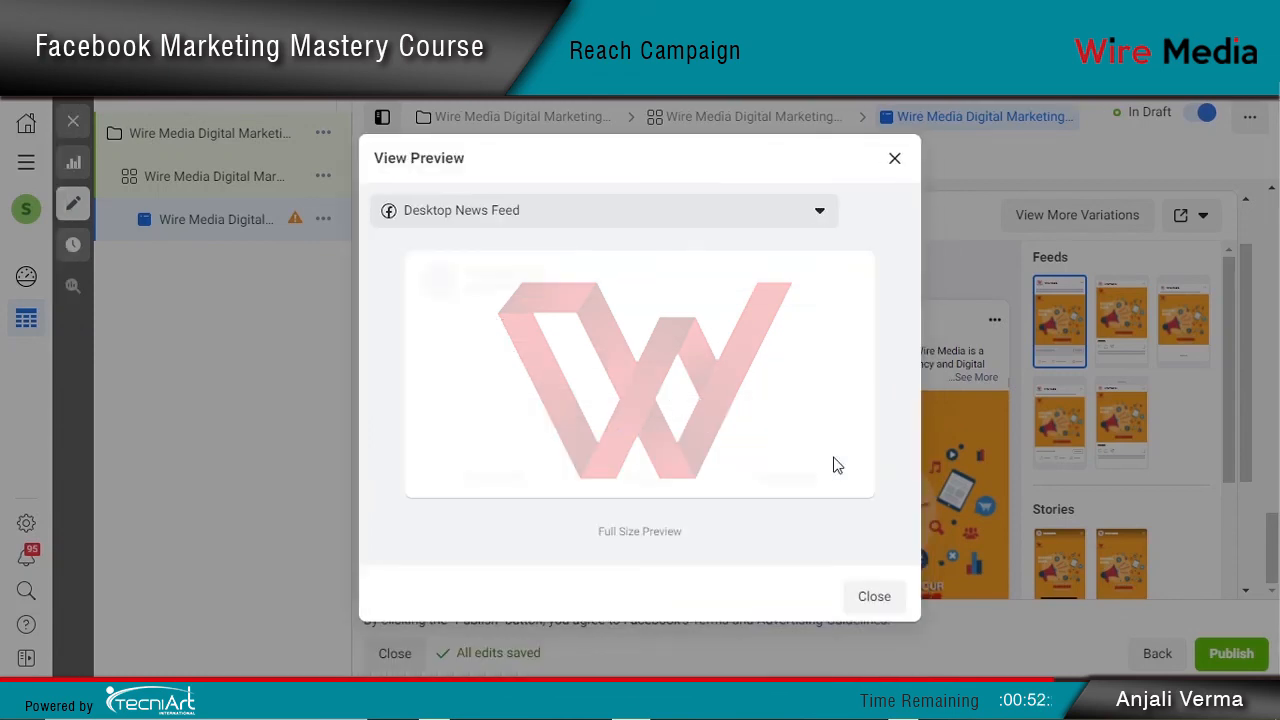
scroll(779, 480, "down", 3)
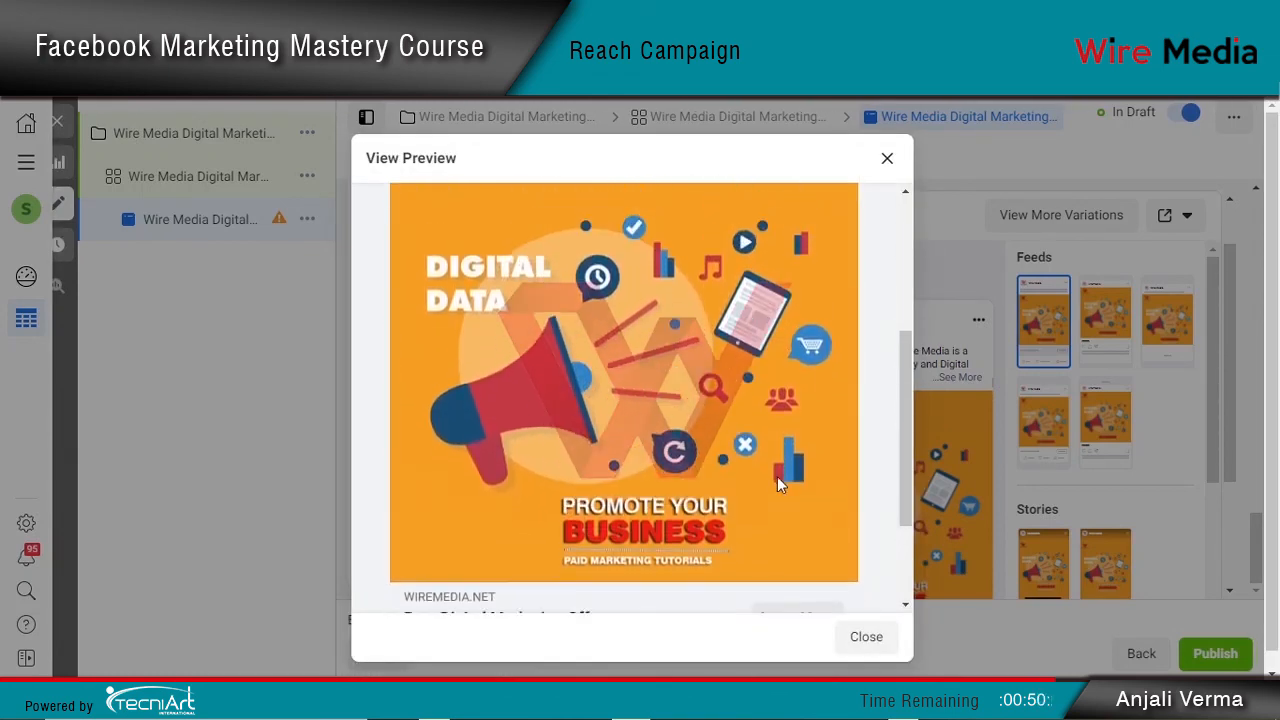
scroll(777, 476, "down", 2)
scroll(777, 478, "up", 6)
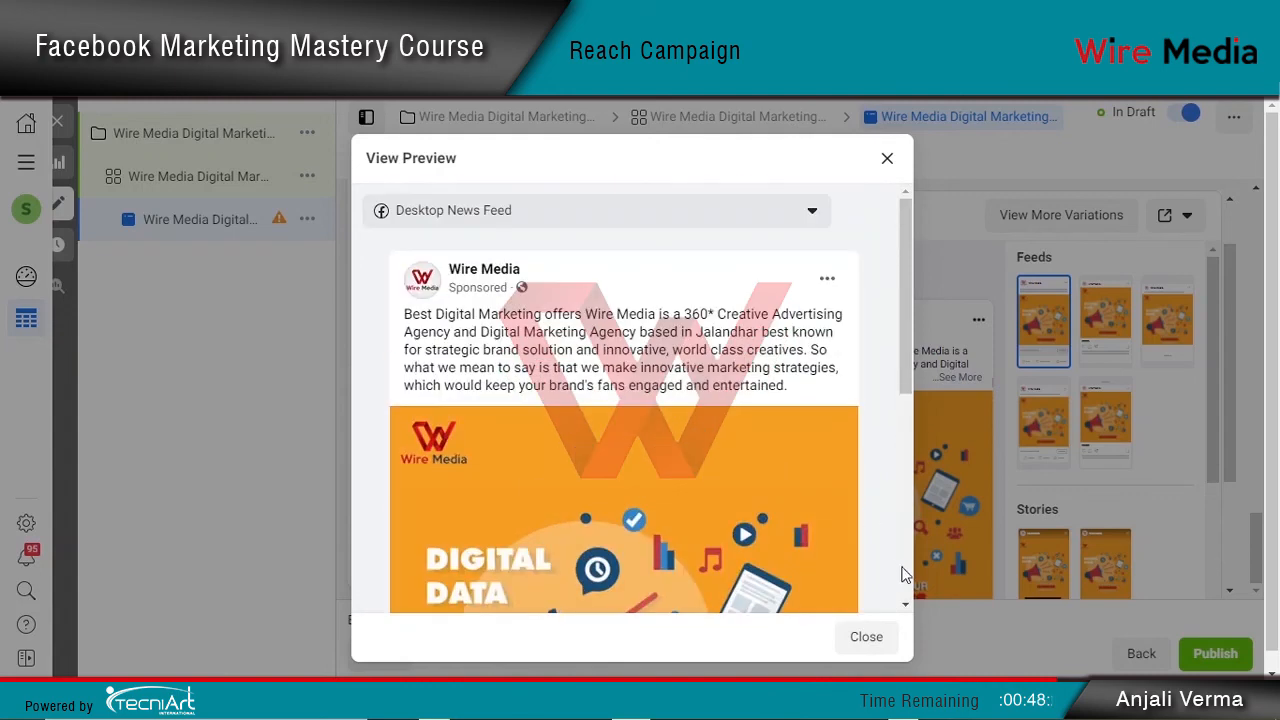
left_click(862, 636)
Publish the Wire Media Digital Marketing Reach campaign together with its ad set and ad
scroll(924, 463, "down", 3)
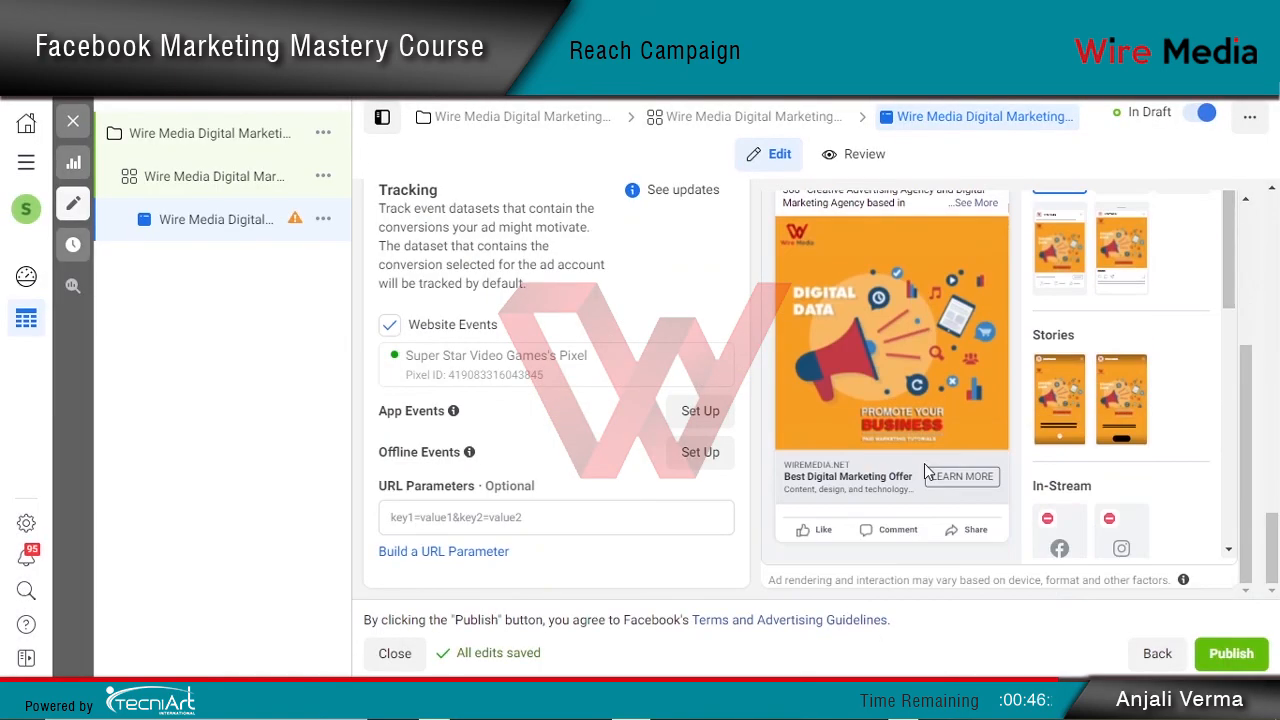
left_click(1234, 654)
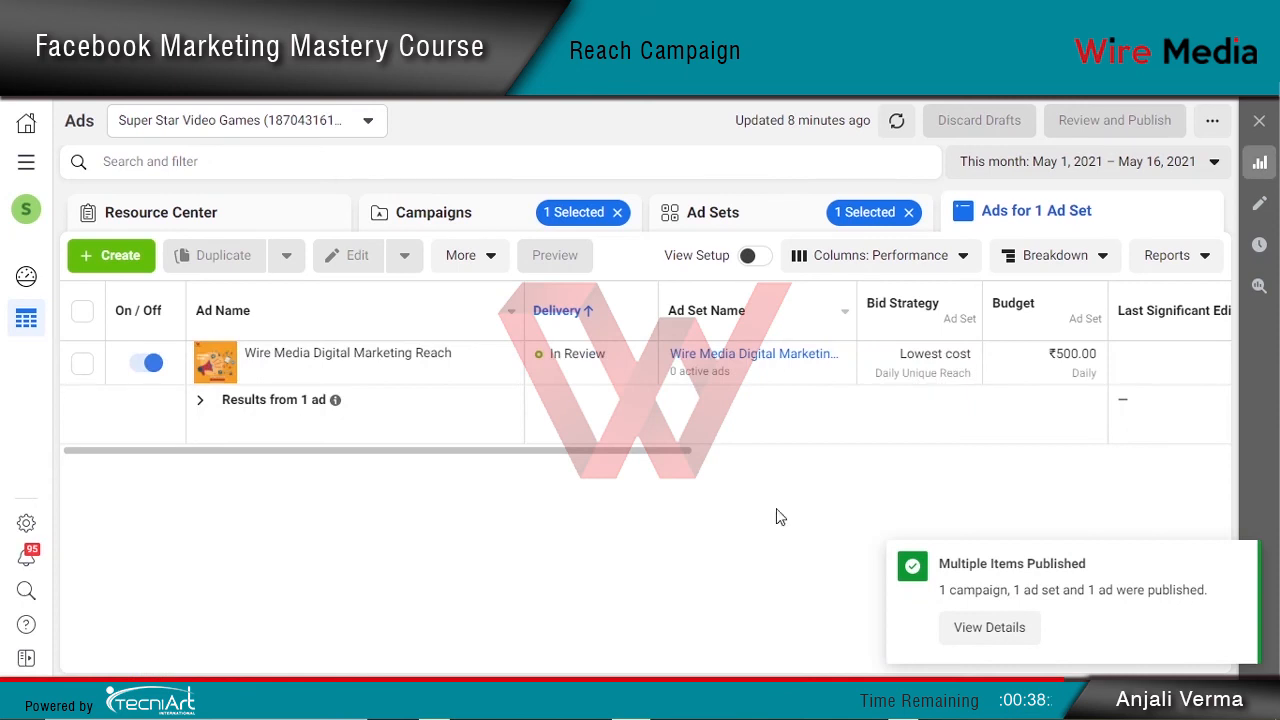
Clear the campaign and ad set selection filters and show the list of all campaigns
left_click(617, 212)
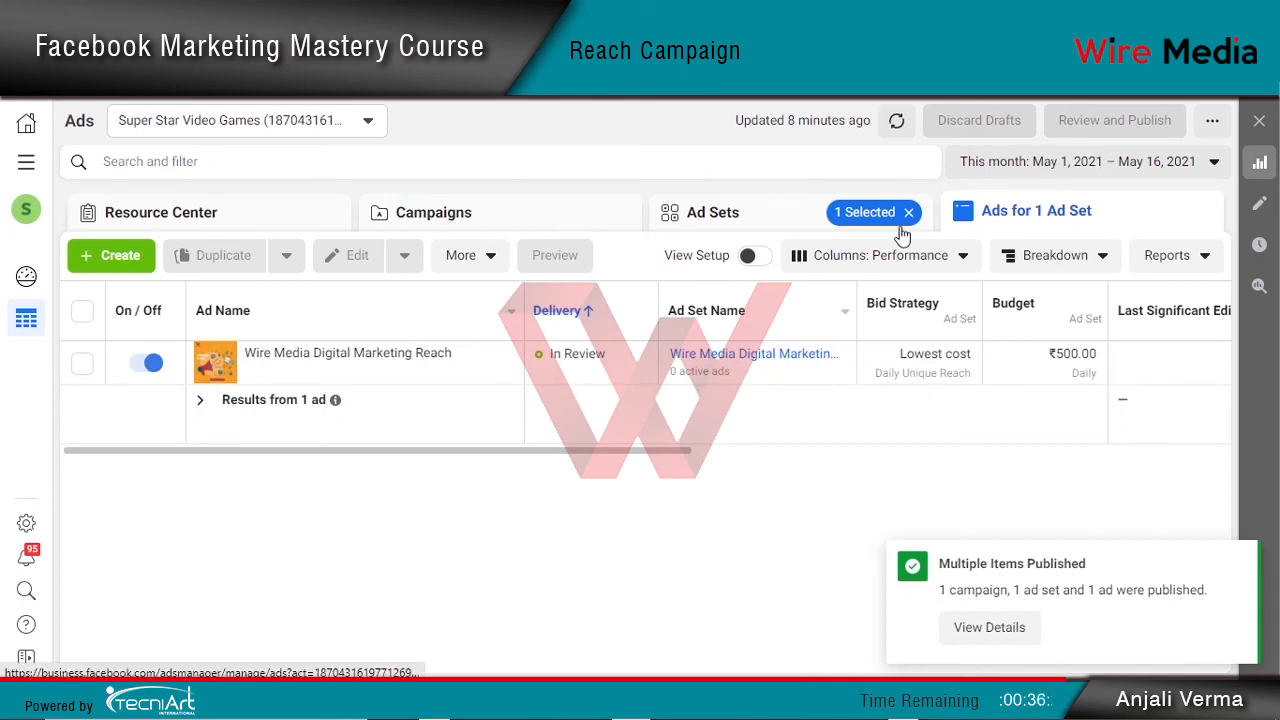
left_click(910, 213)
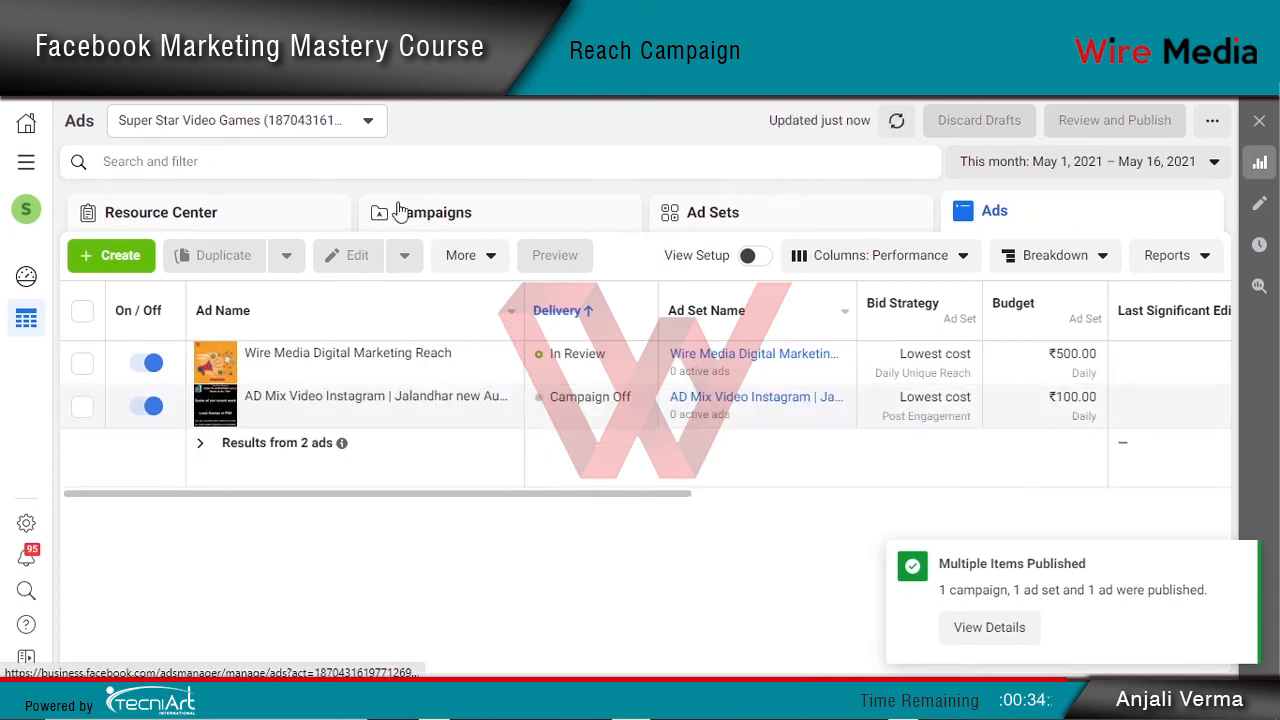
left_click(405, 212)
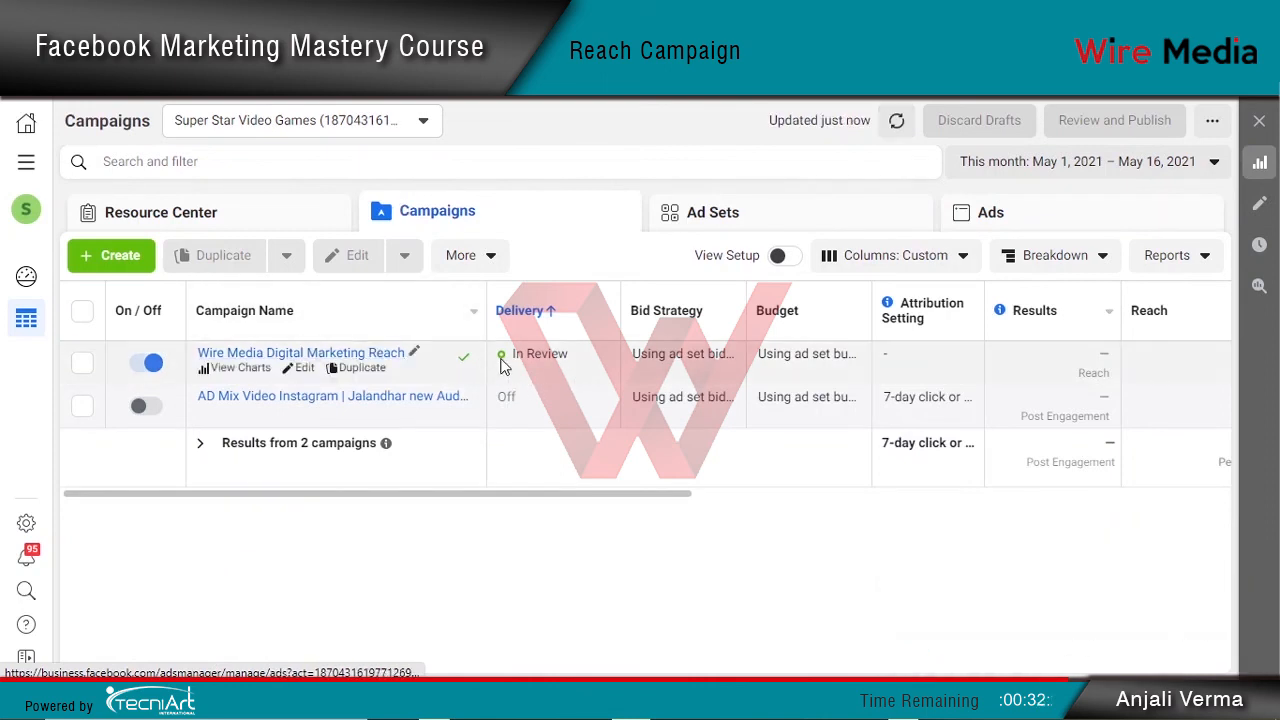